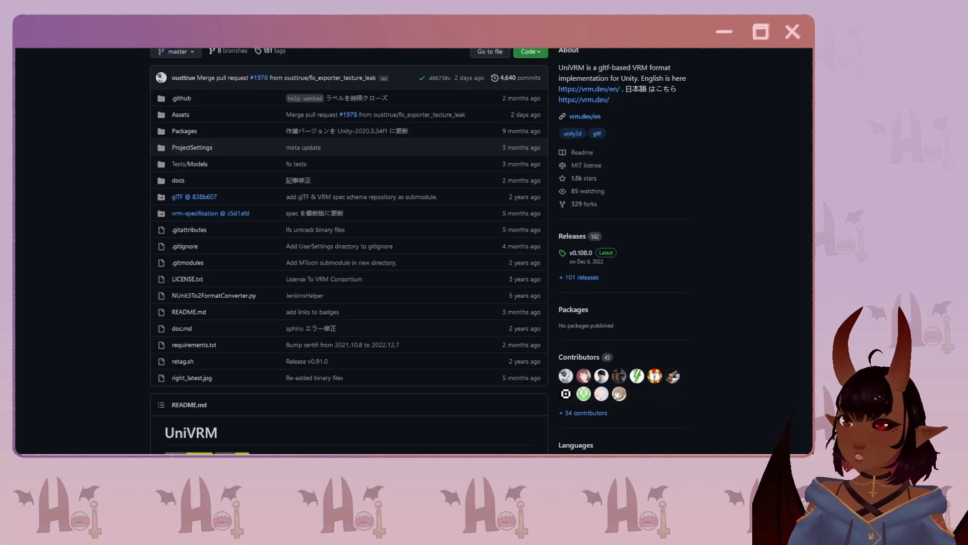
Read the UniVRM repository's README down to the Installation section and open the latest release.
scroll(116, 214, "up", 2)
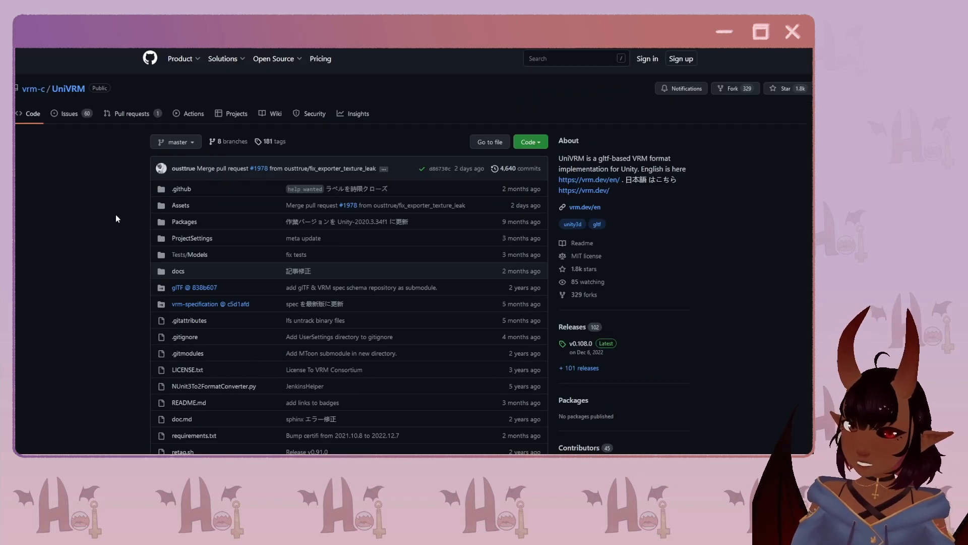
scroll(106, 219, "down", 6)
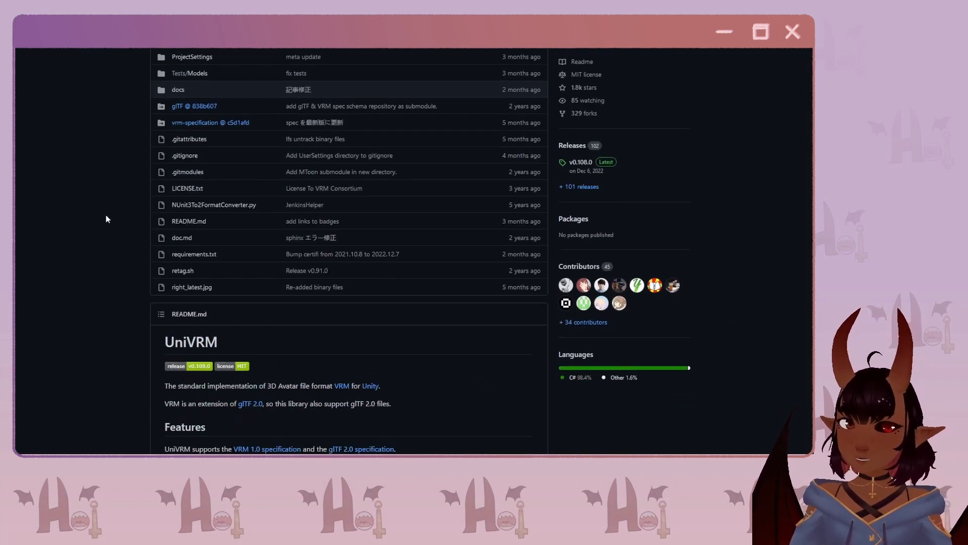
scroll(106, 219, "down", 5)
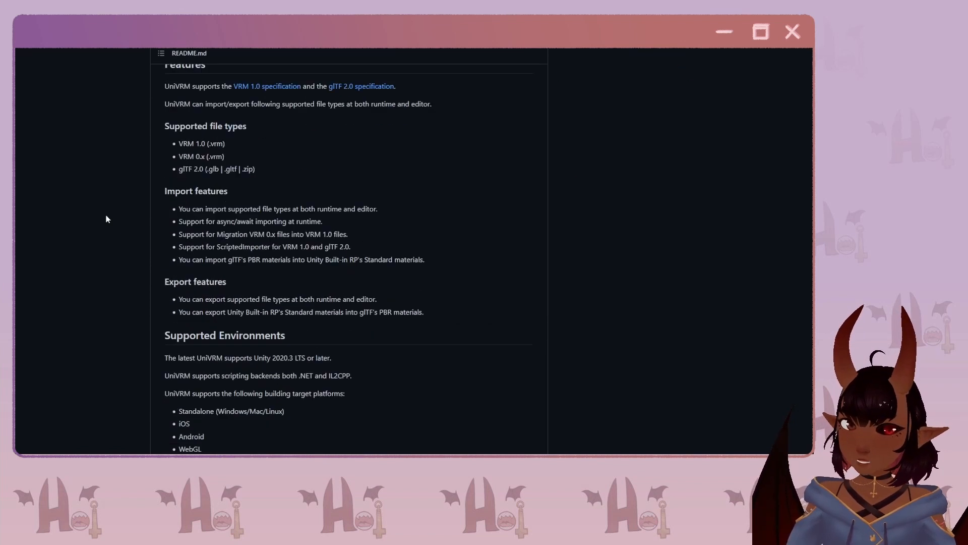
scroll(106, 212, "down", 5)
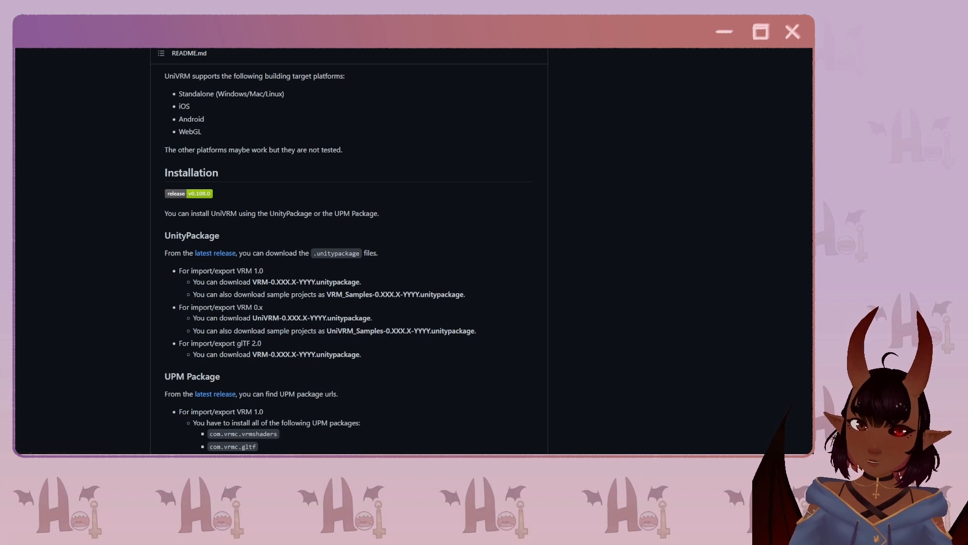
scroll(166, 341, "down", 1)
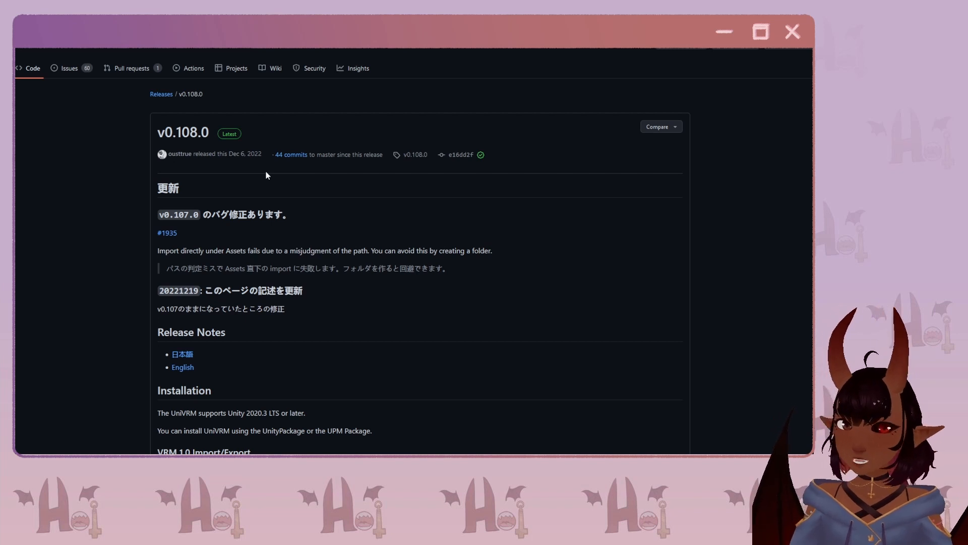
Examine the UniVRM v0.108.0 release page for its supported Unity version, installation options and downloadable assets.
scroll(252, 225, "down", 2)
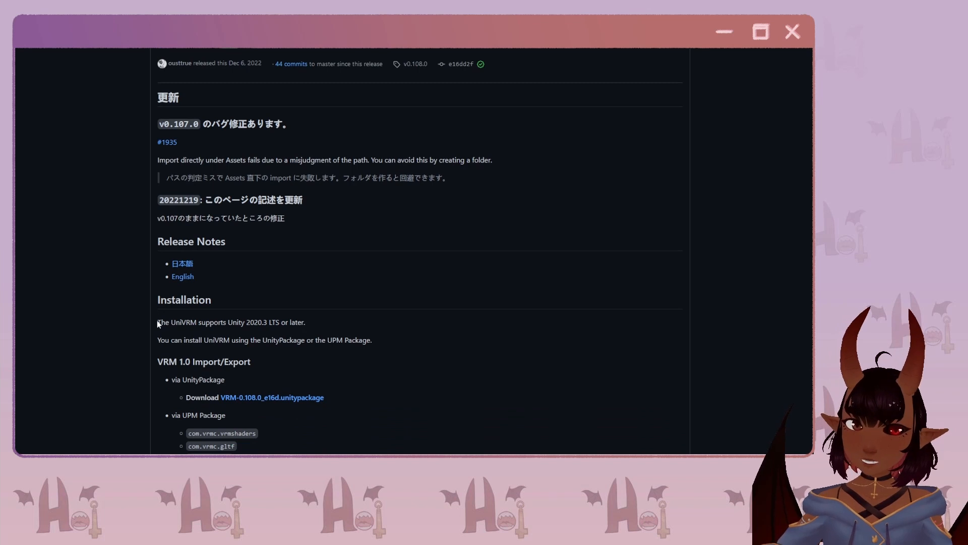
left_click_drag(157, 321, 304, 325)
scroll(304, 325, "down", 1)
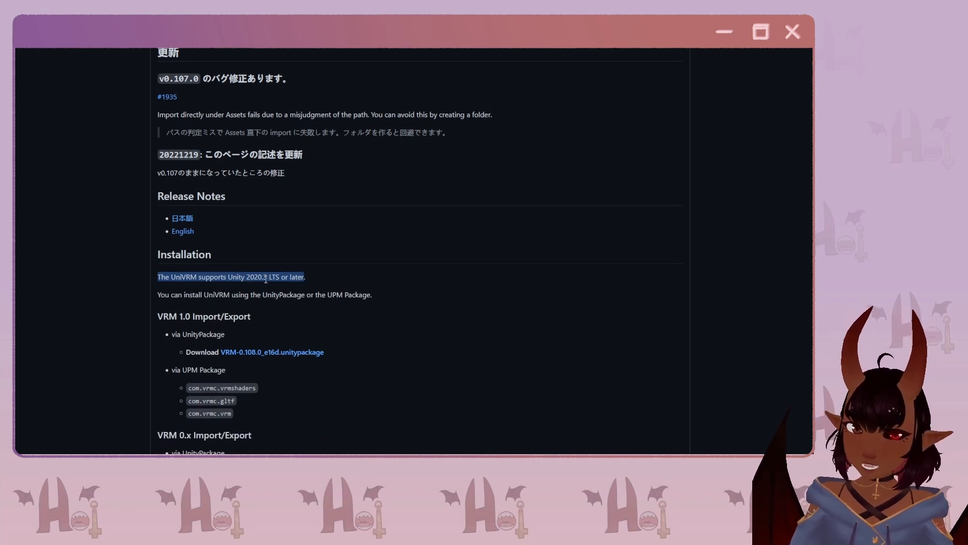
left_click(318, 275)
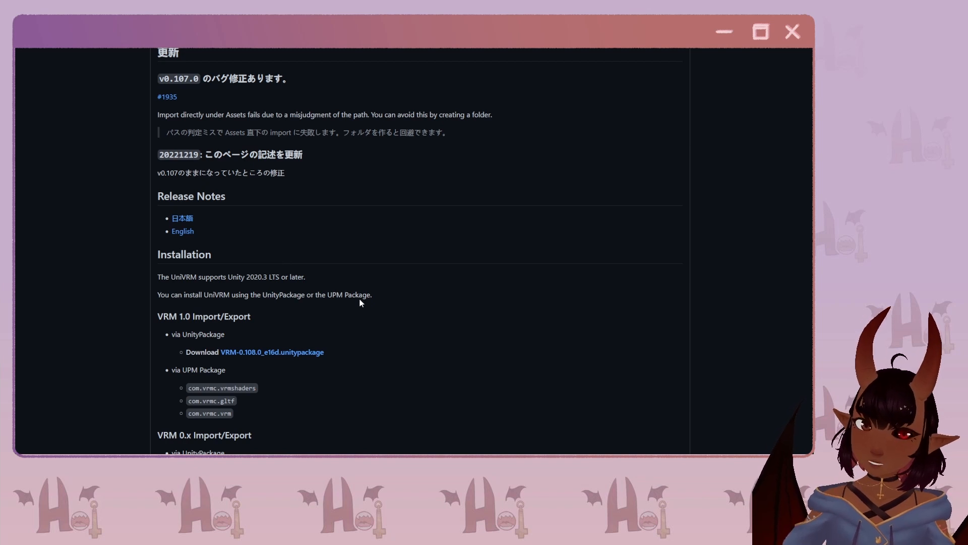
scroll(360, 301, "up", 4)
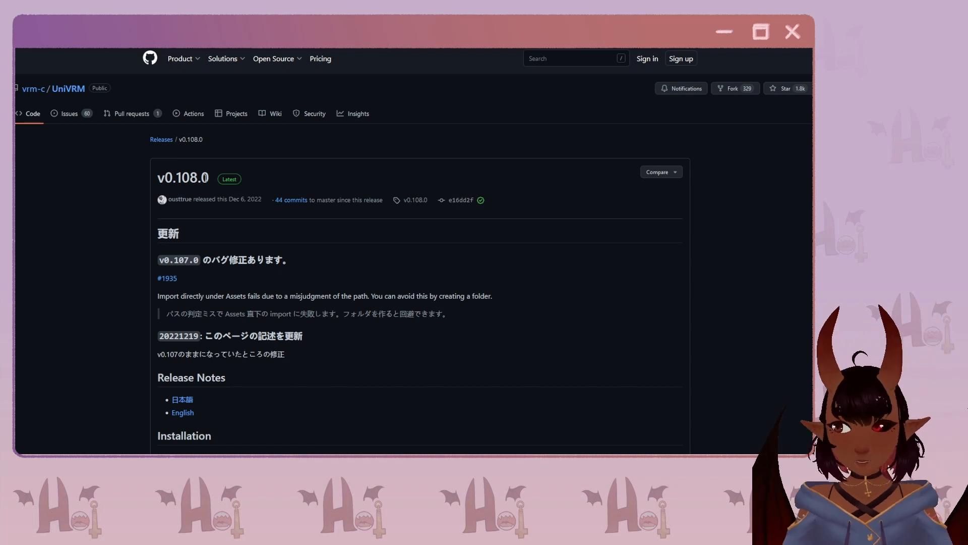
scroll(301, 252, "down", 15)
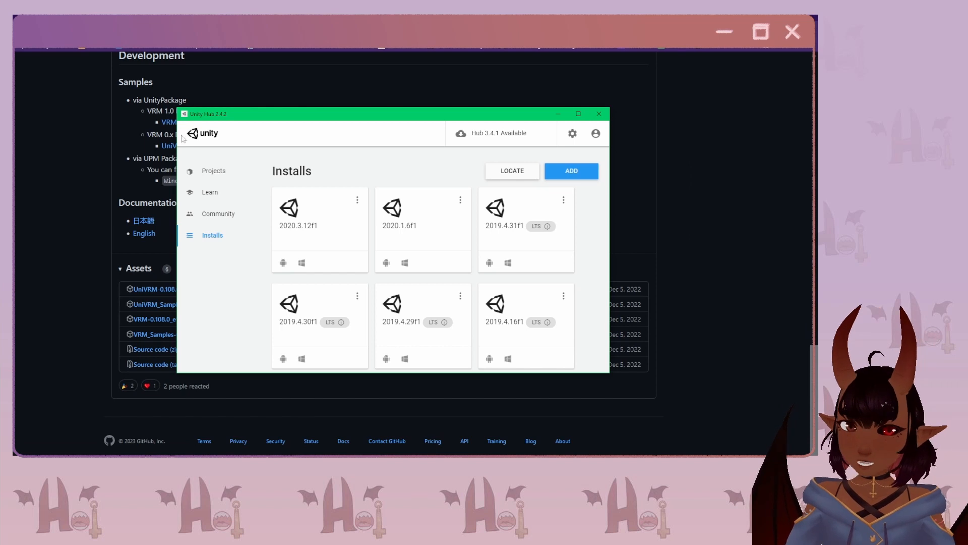
Switch to Unity Hub and start a new project with Unity version 2020.3.12f1.
left_click_drag(406, 114, 431, 130)
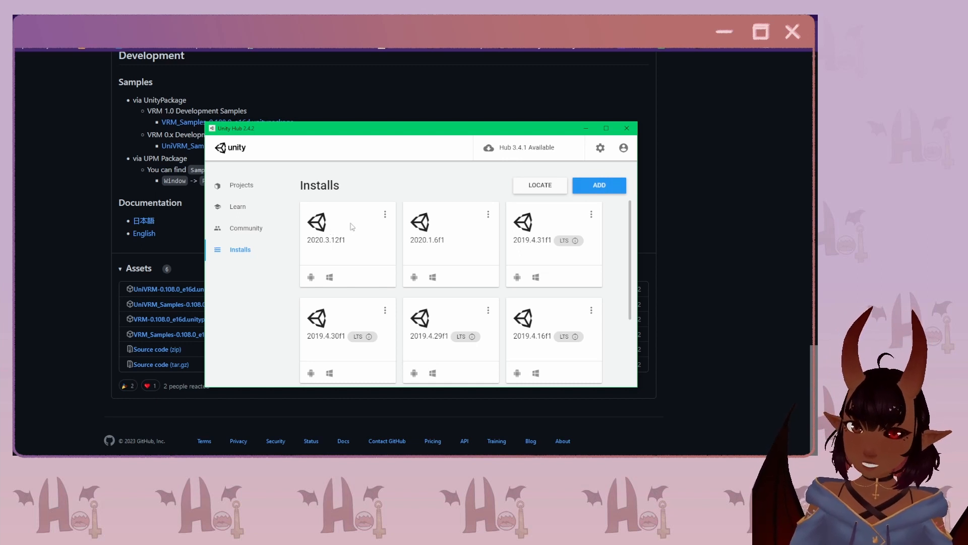
left_click(384, 215)
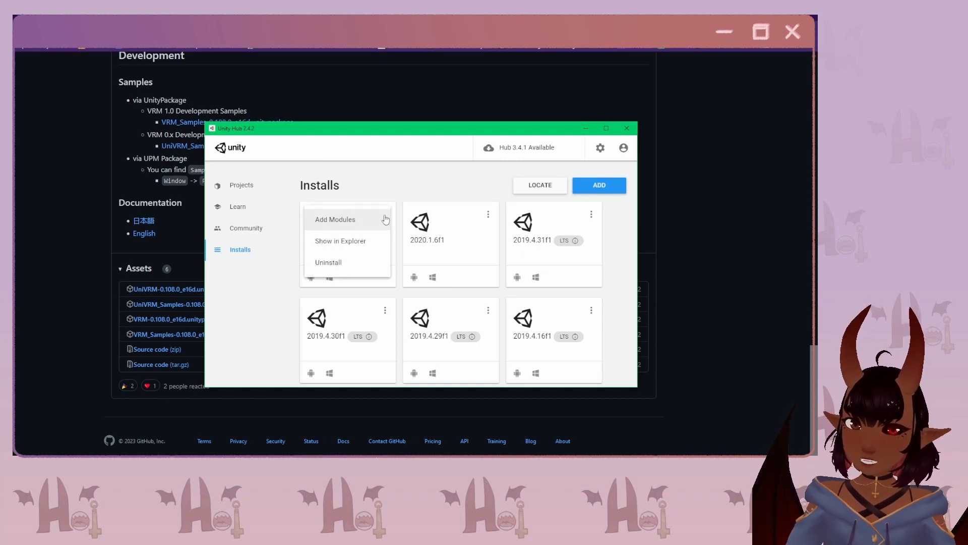
left_click(241, 185)
left_click(618, 185)
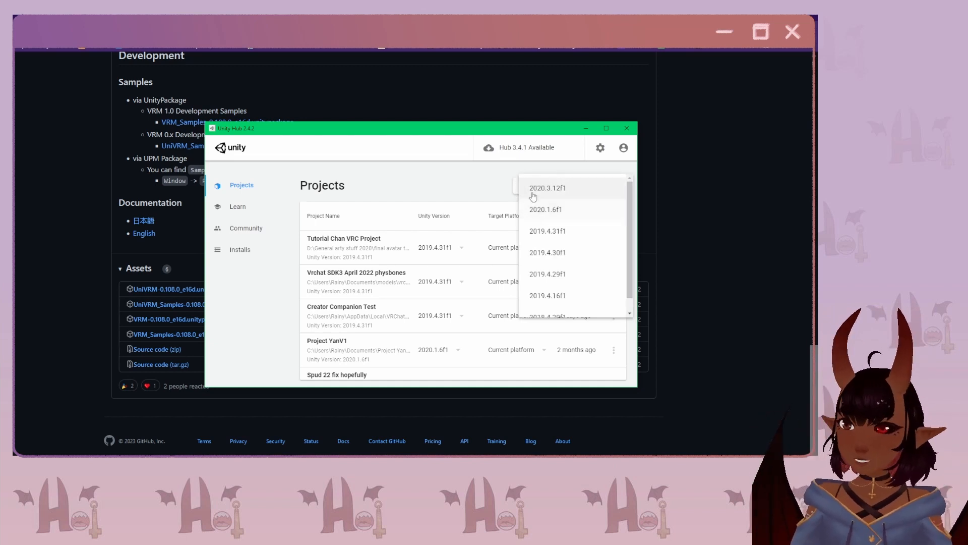
left_click(562, 193)
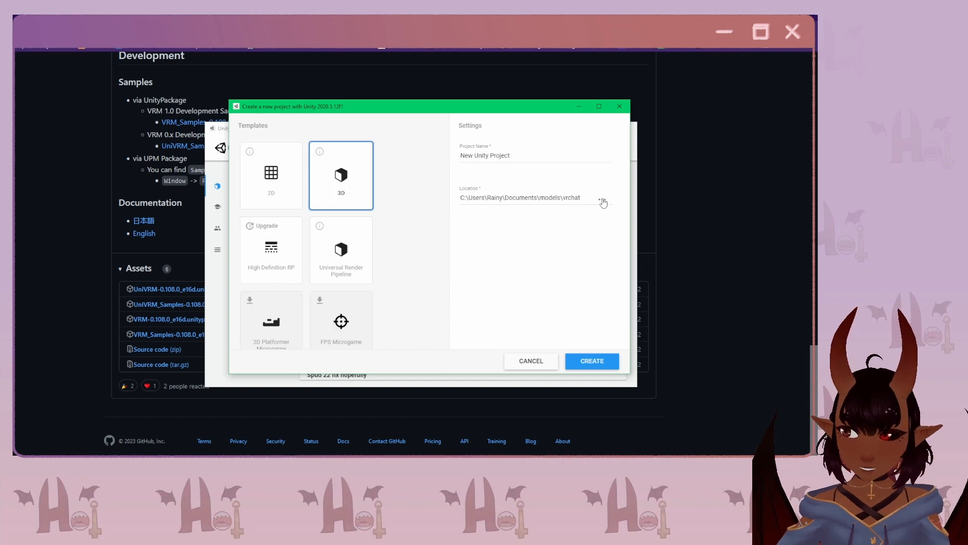
Set the project location inside the VRChat VTuber Stuff folder, name the project Tutorial Chan VRM and create it.
left_click(603, 202)
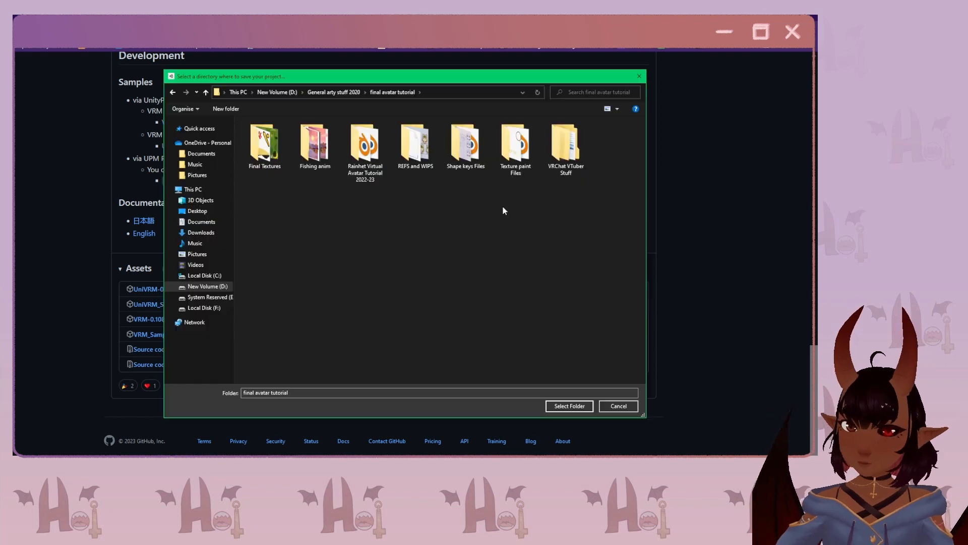
double_click(565, 146)
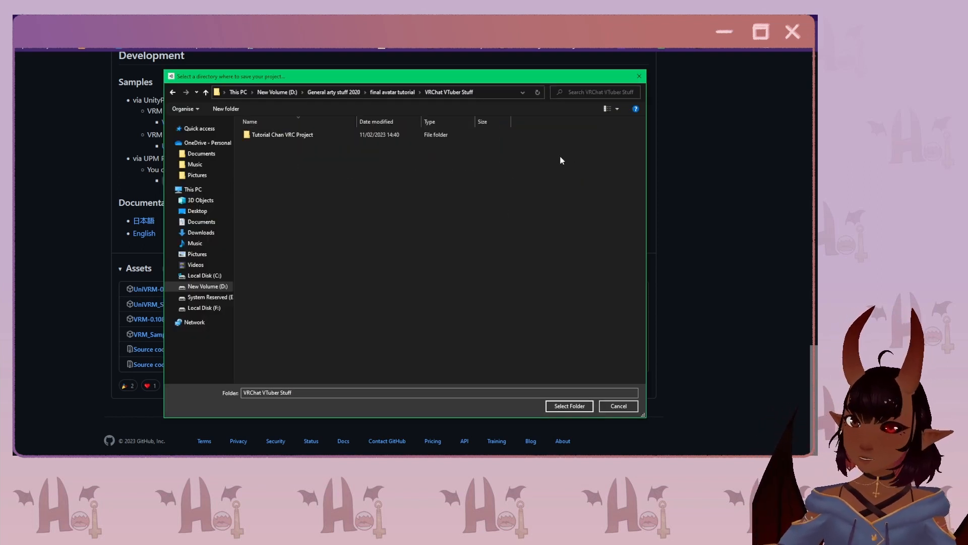
left_click(227, 108)
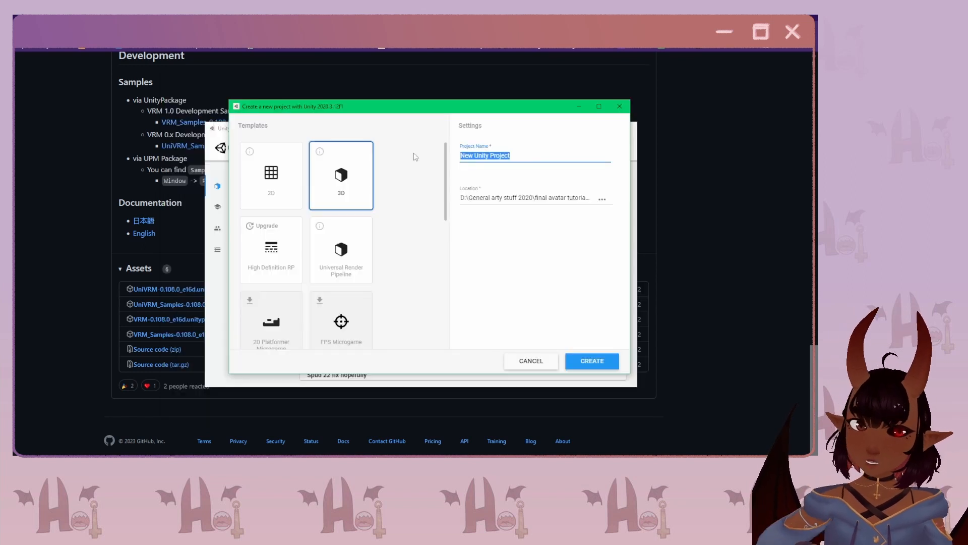
type("Tutorial Chan VRM")
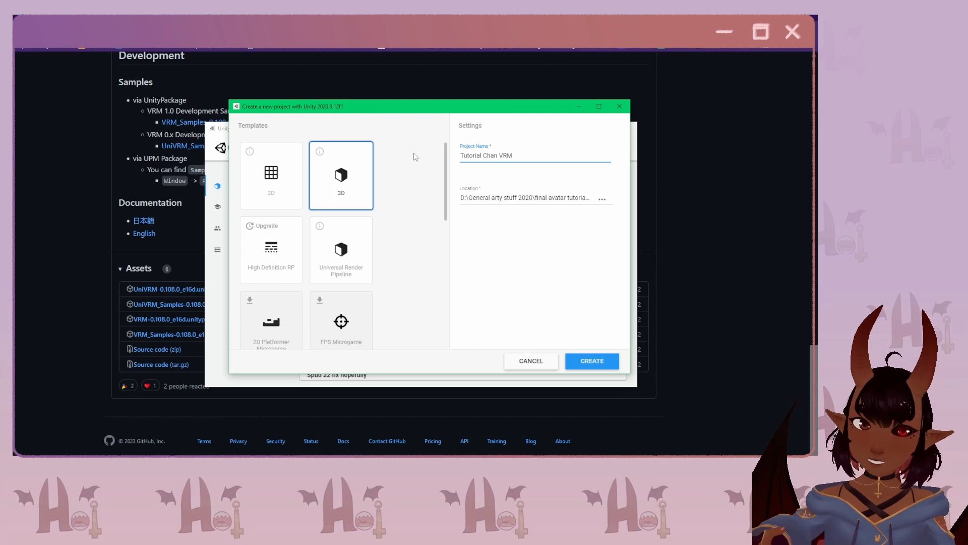
left_click(591, 361)
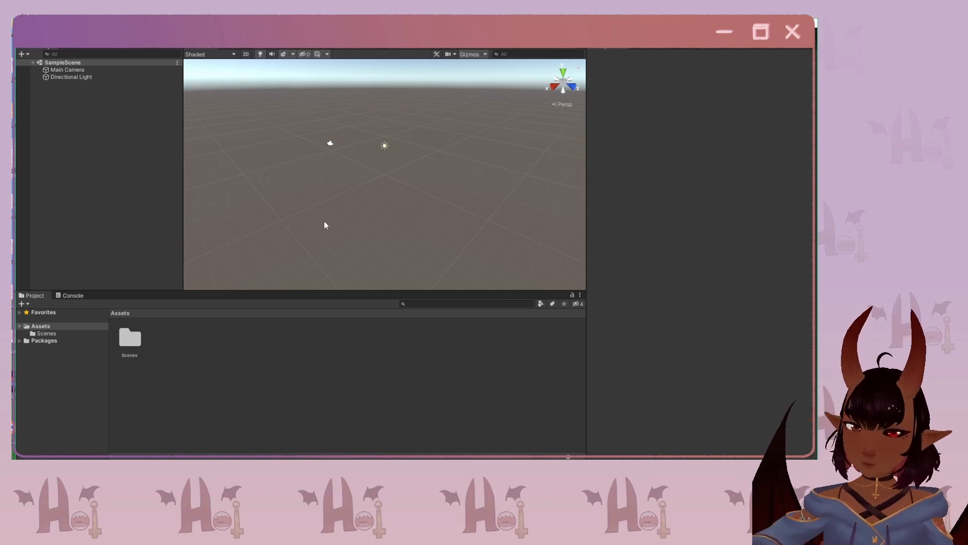
Import all items of the UniVRM-0.108.0_e16d package into the project and apply the recommended Linear color space.
mouse_move(206, 458)
left_click(207, 433)
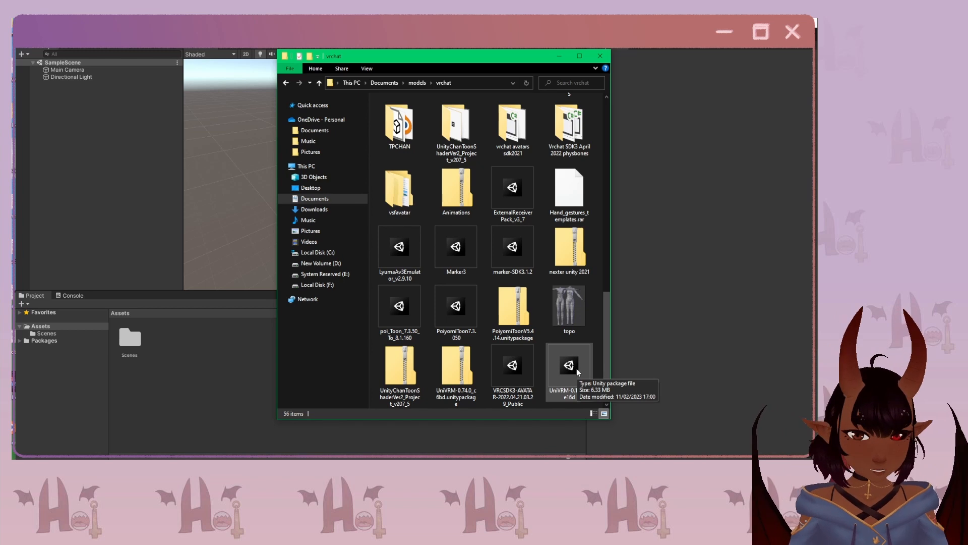
left_click_drag(566, 368, 184, 379)
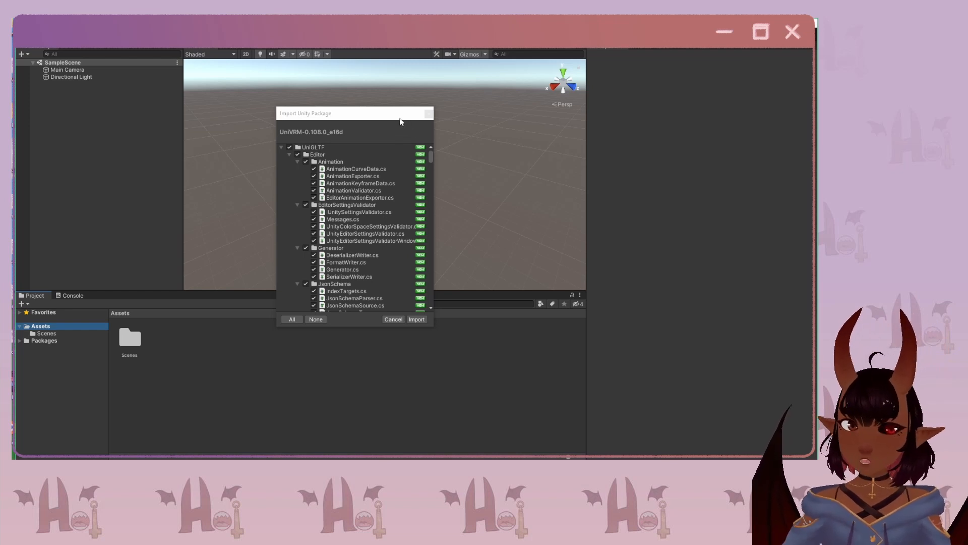
left_click(292, 319)
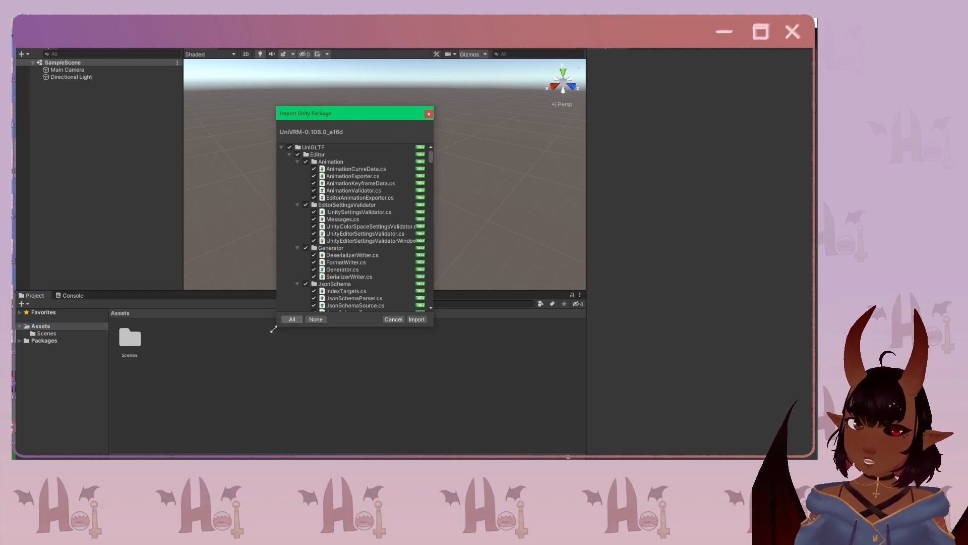
left_click(413, 319)
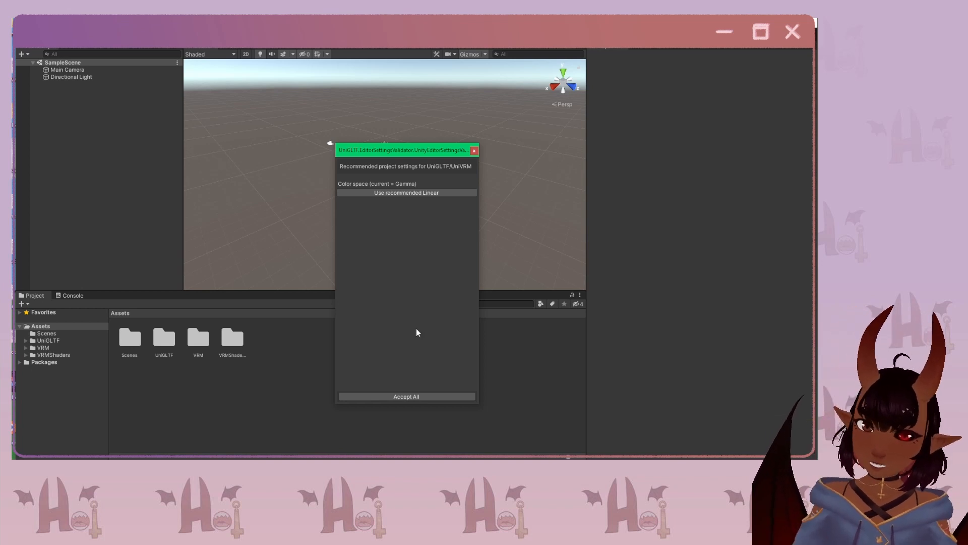
left_click(438, 193)
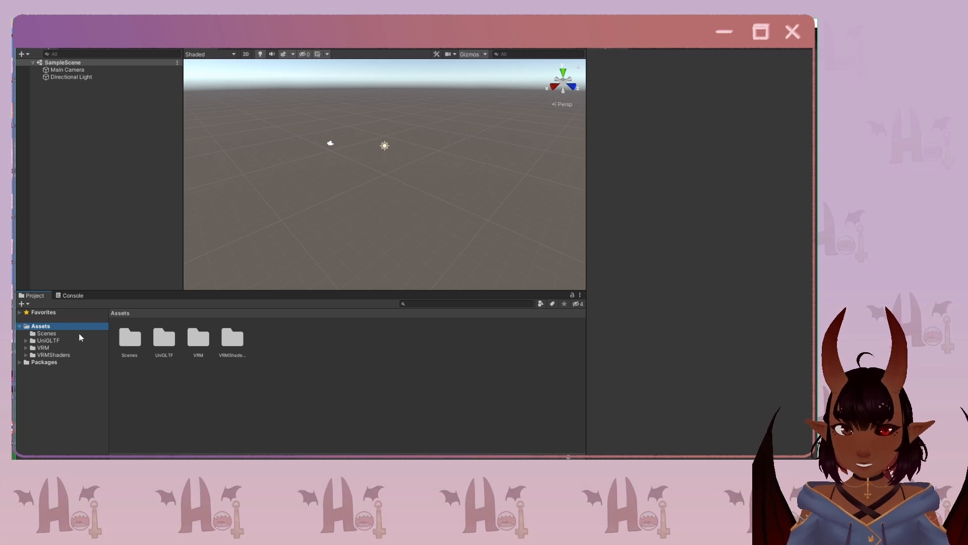
Inspect the imported VRM and VRMShaders folders and the VRM commands added to the editor.
left_click(26, 347)
left_click(26, 347)
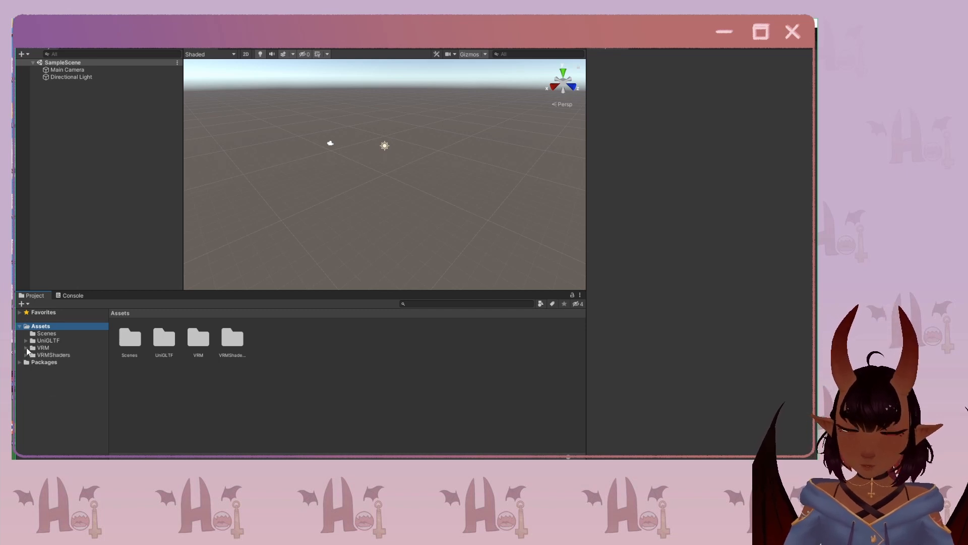
left_click(26, 347)
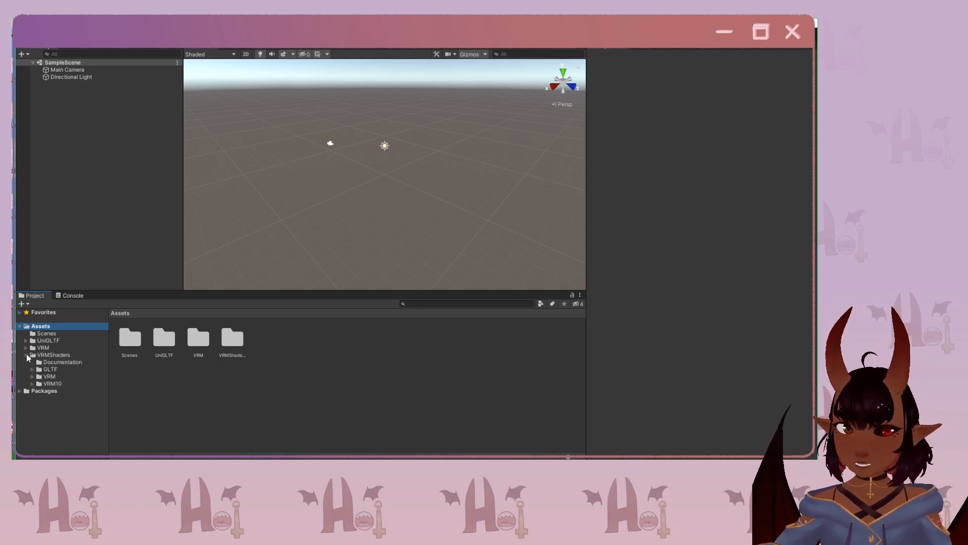
left_click(27, 348)
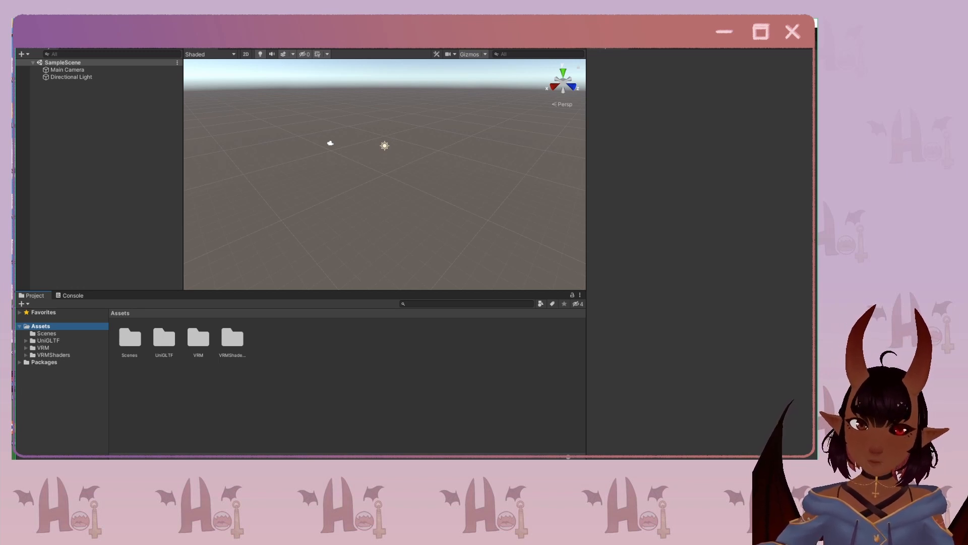
left_click(146, 29)
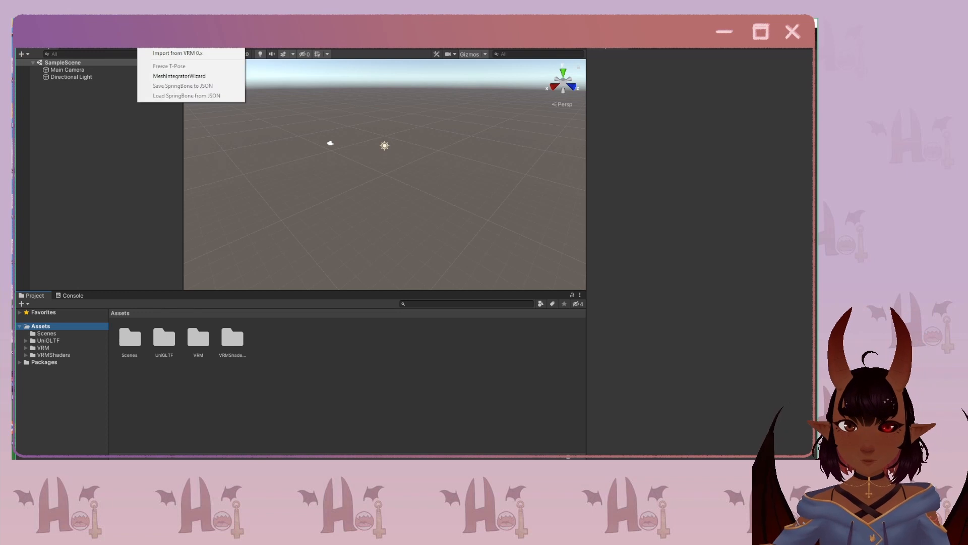
left_click(125, 232)
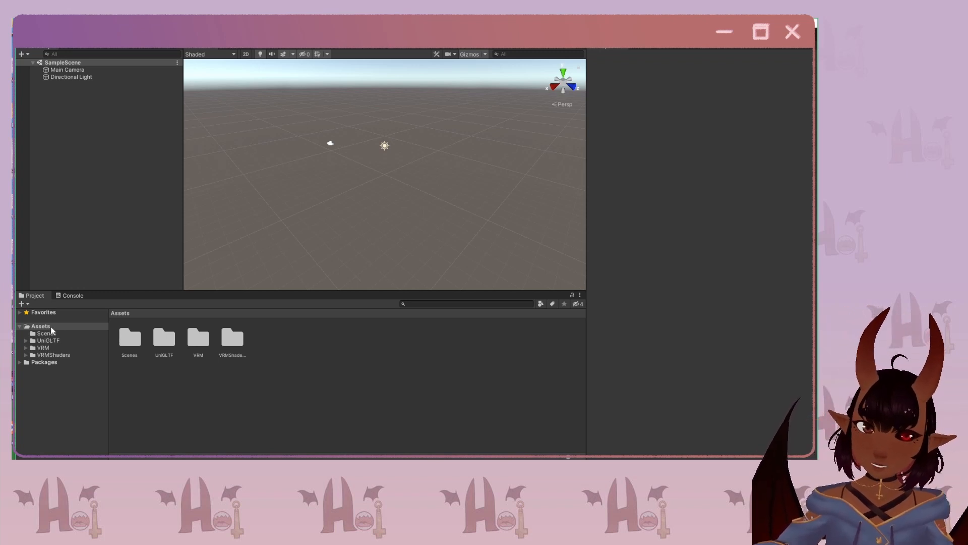
Create a folder named Tutorial Chan in the project's Assets and open it.
right_click(322, 370)
mouse_move(410, 133)
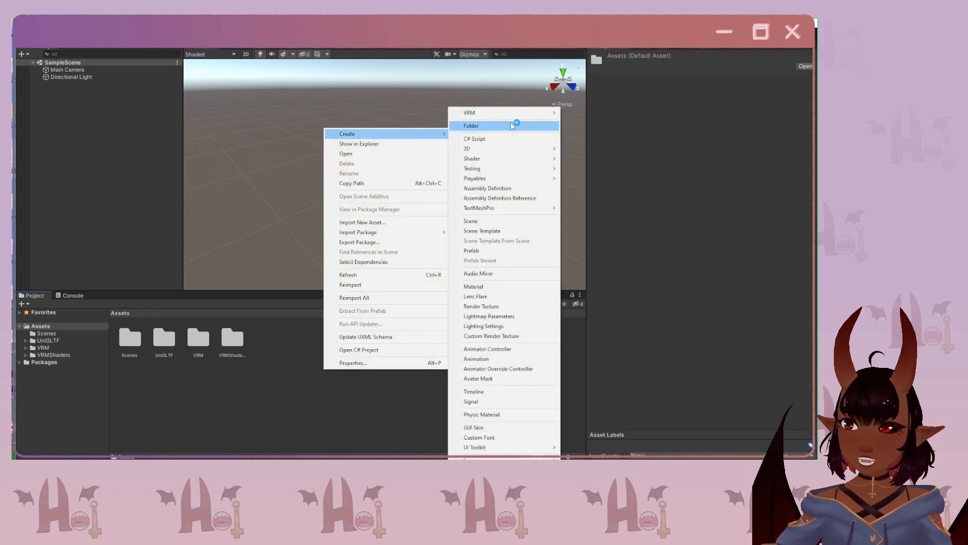
right_click(253, 391)
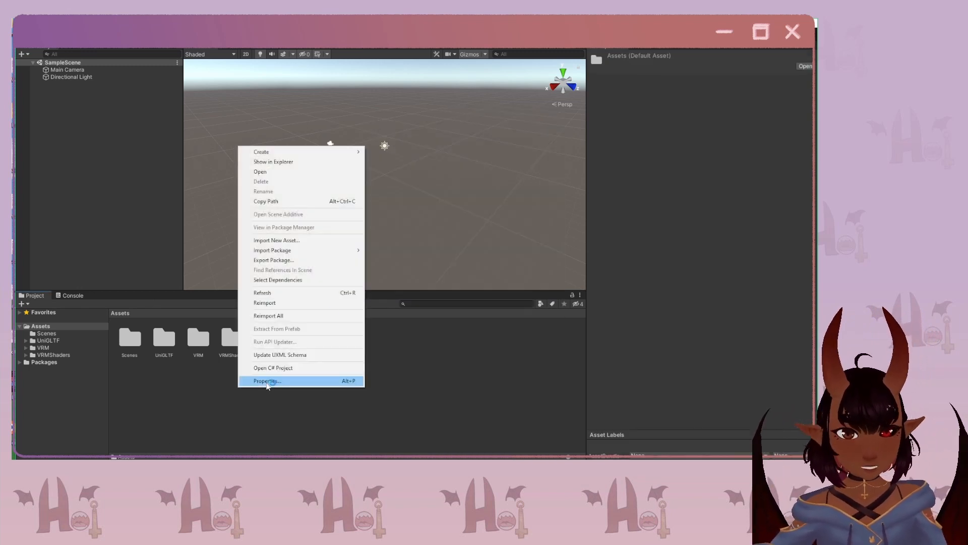
mouse_move(360, 152)
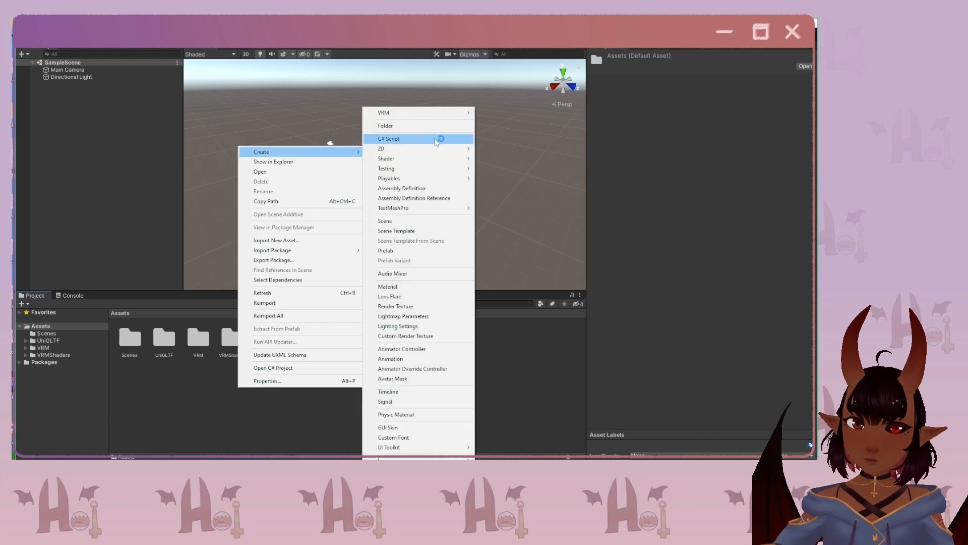
left_click(425, 126)
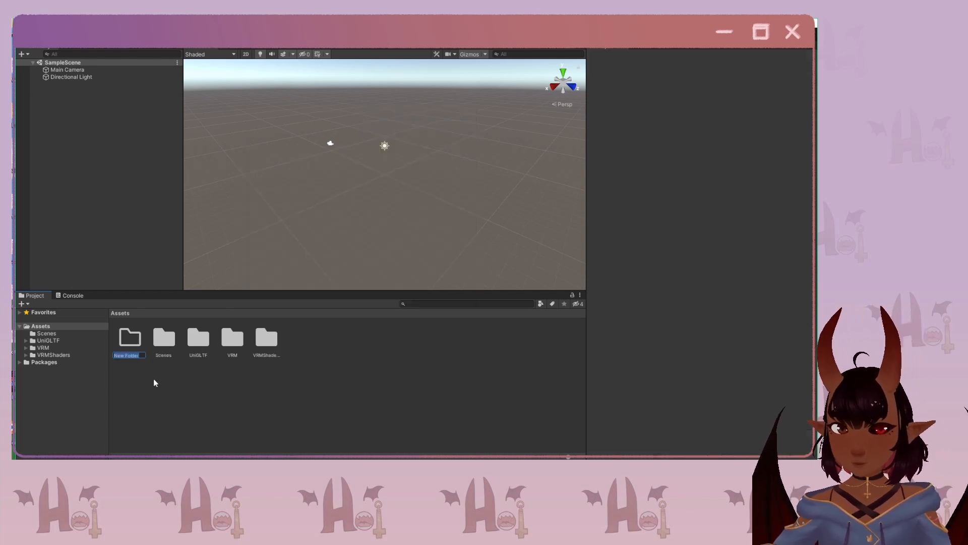
type("Tutorial Chan")
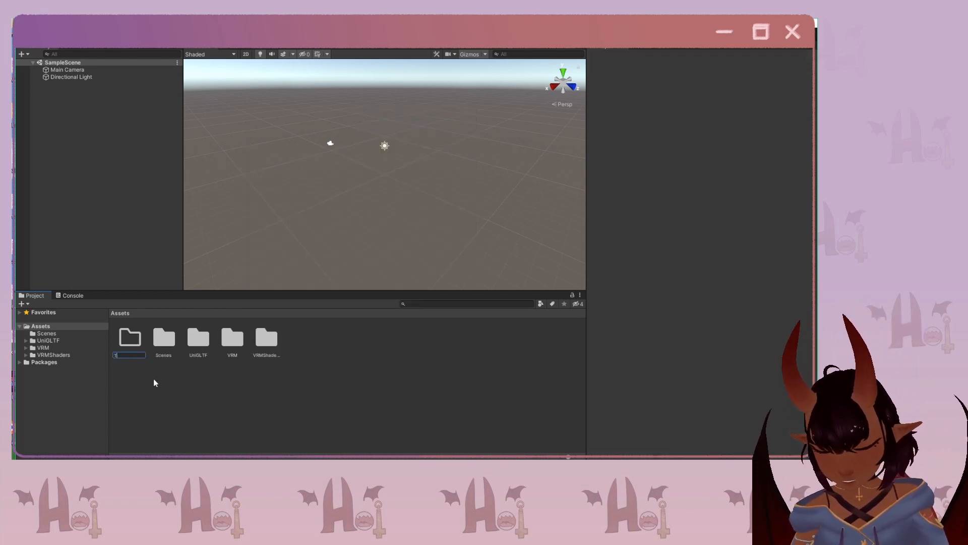
key("Return")
double_click(167, 344)
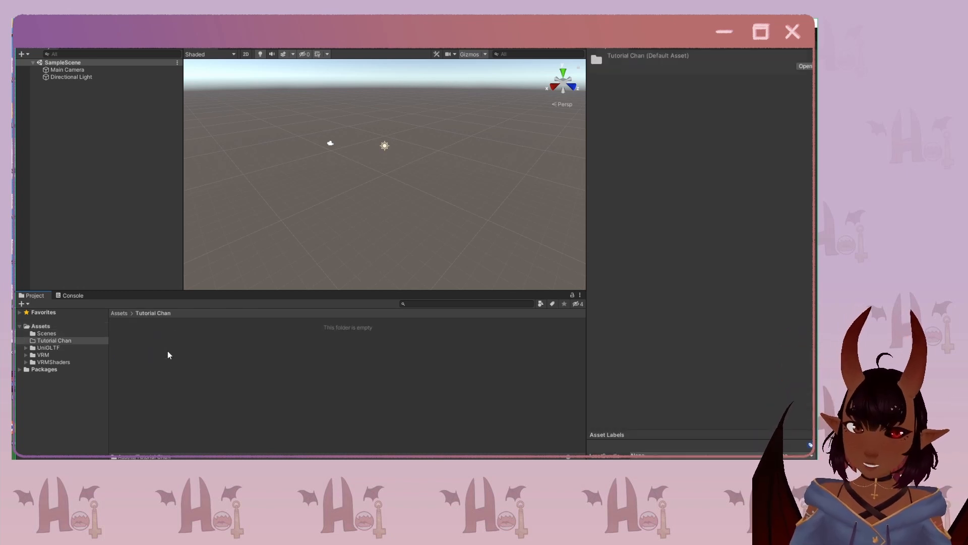
Create a folder named Scenes inside the Tutorial Chan asset folder.
right_click(168, 353)
mouse_move(227, 127)
left_click(317, 126)
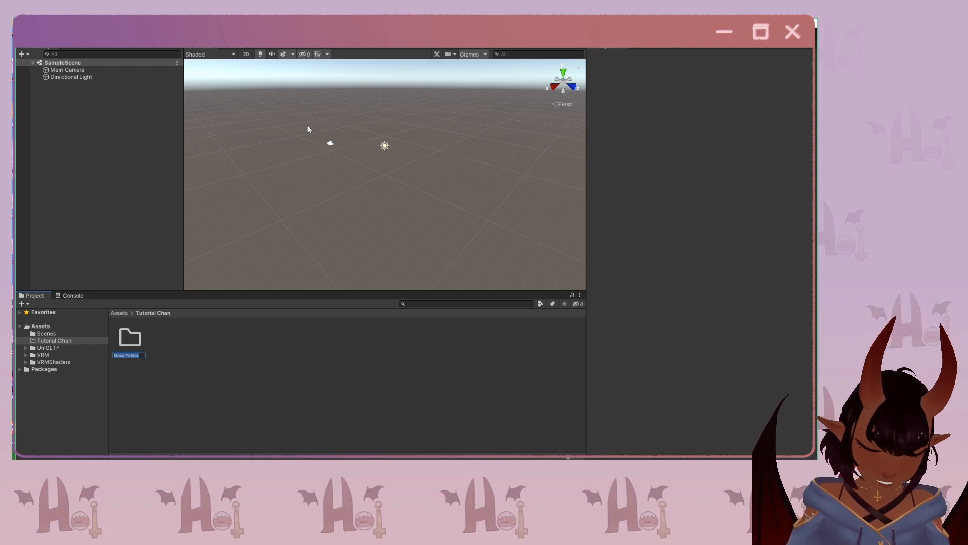
type("Scenes")
key("Return")
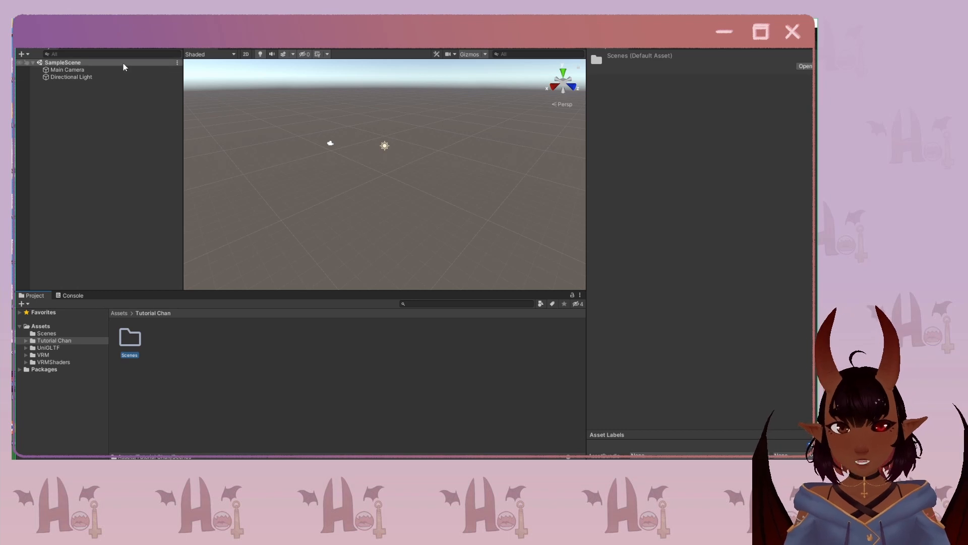
Save the open sample scene as Aomi VRM in the Scenes folder inside Assets/Tutorial Chan.
left_click(177, 63)
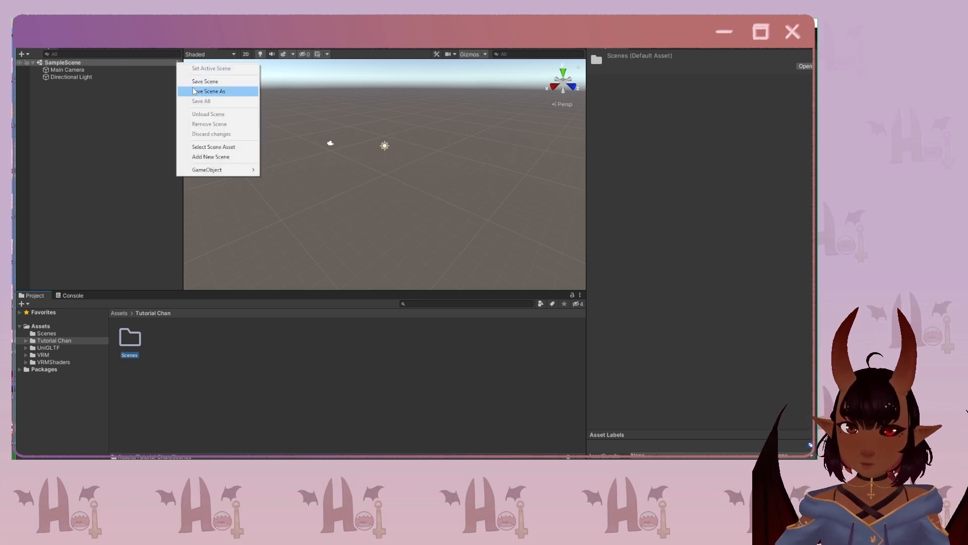
left_click(209, 91)
double_click(300, 140)
double_click(304, 133)
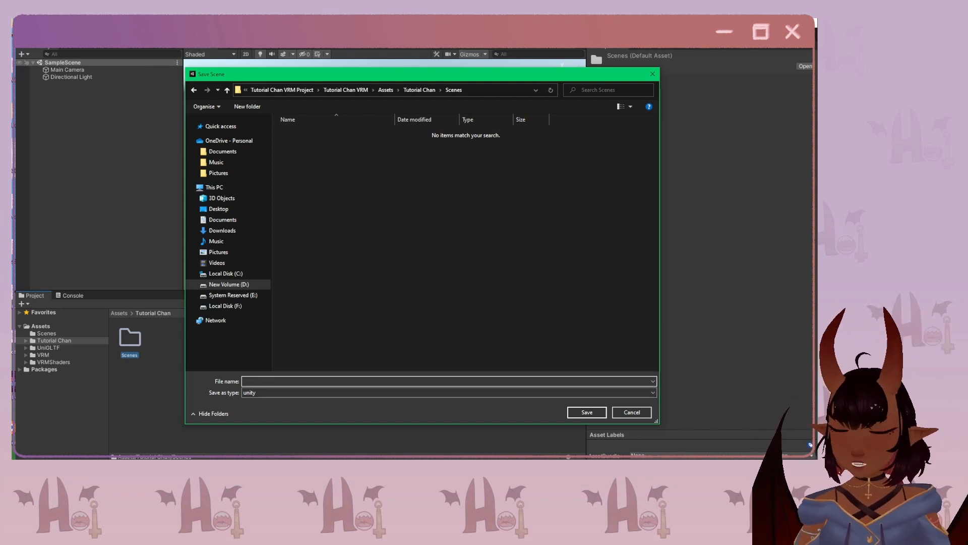
type("Aomi VRM")
left_click(600, 415)
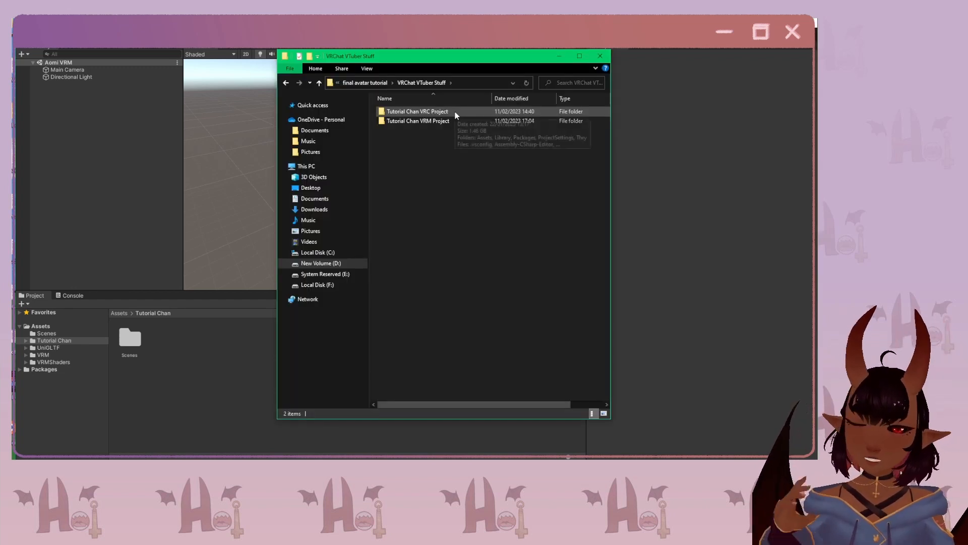
Import the Tutorial Chan 3D model from the Tutorial Chan VRC Project's Assets/VRC Avatars/Tut Chan folder into the Tutorial Chan asset folder.
double_click(446, 112)
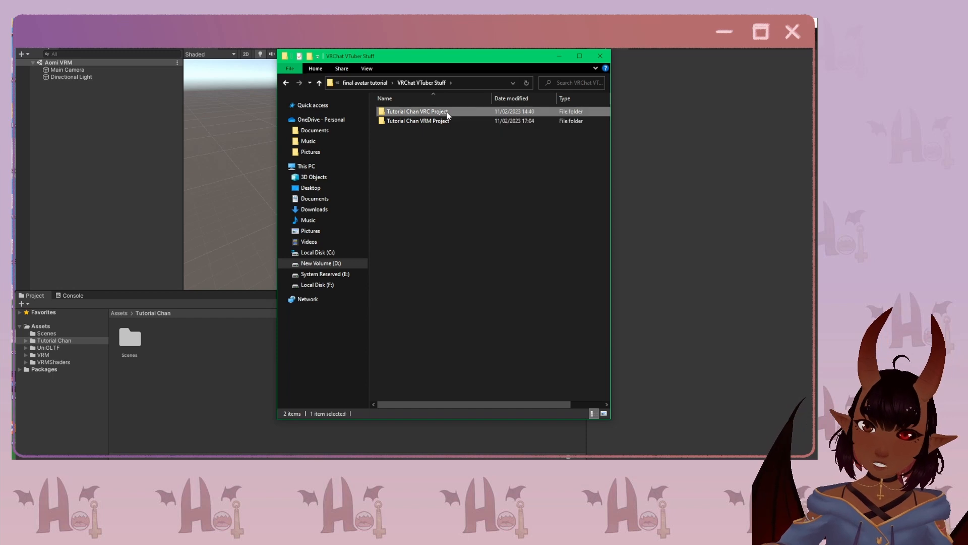
double_click(422, 113)
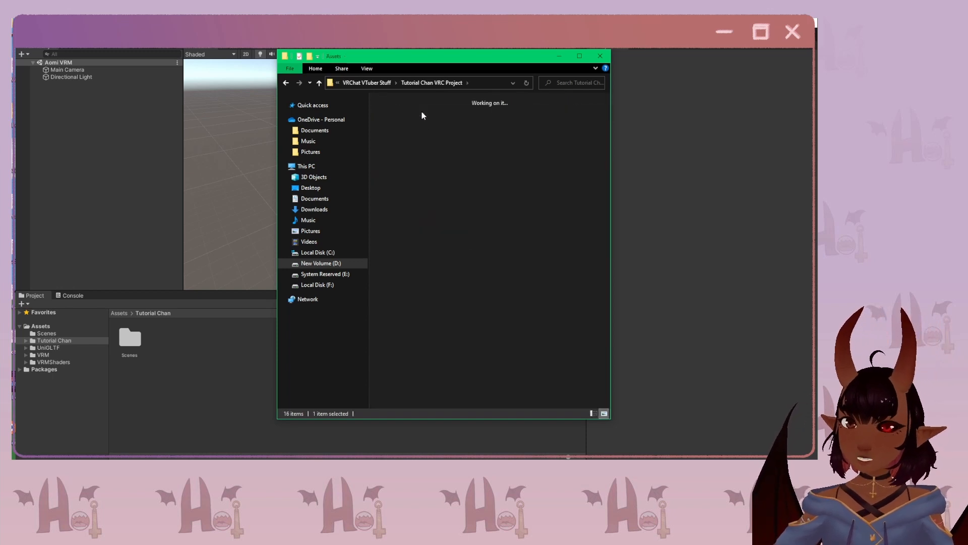
double_click(456, 121)
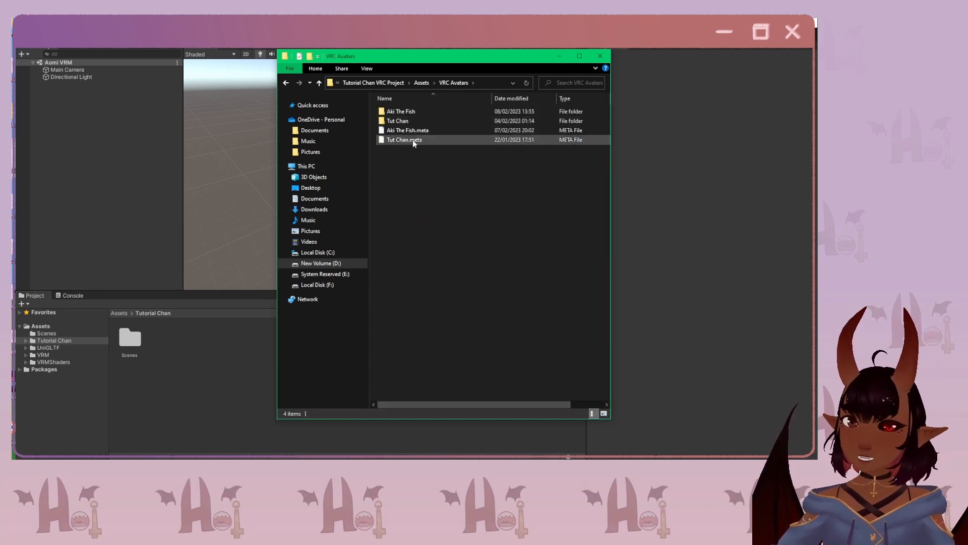
double_click(406, 121)
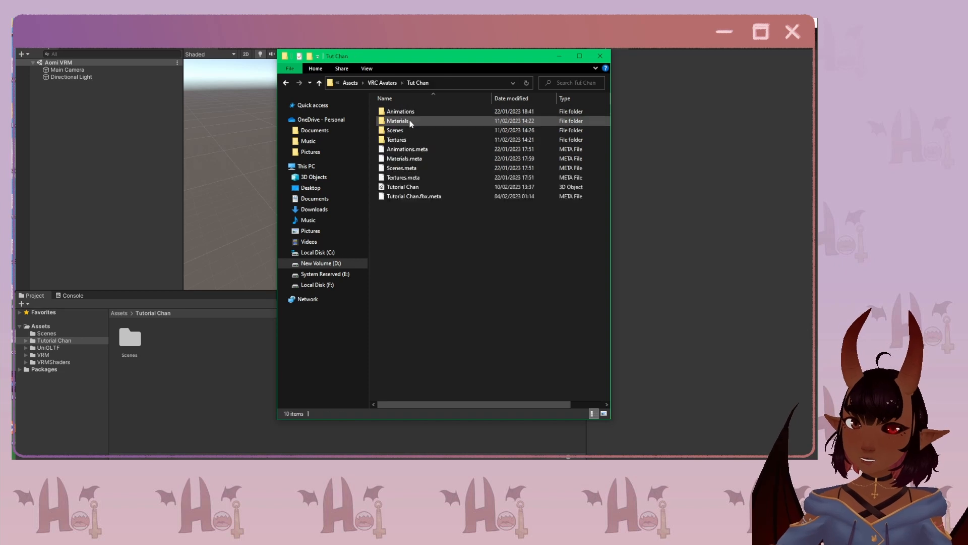
left_click(604, 414)
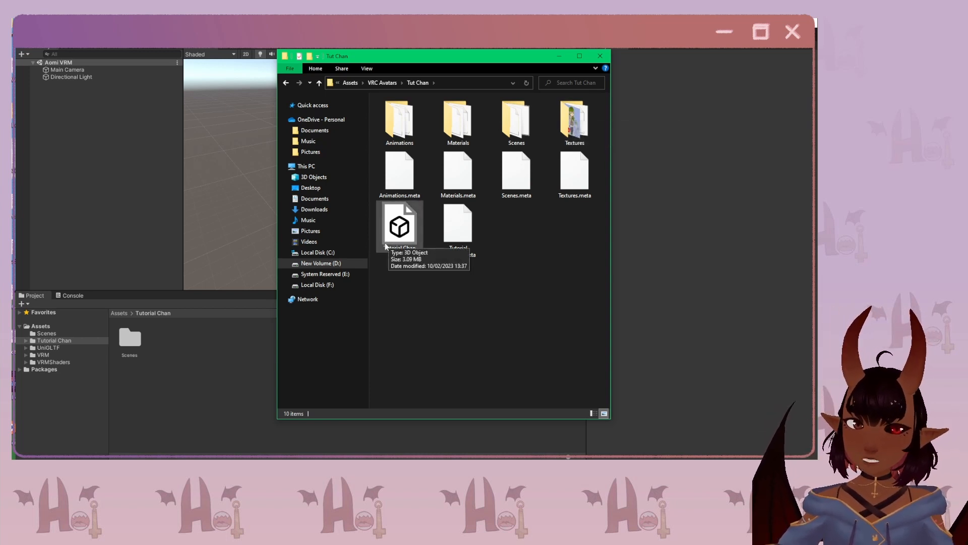
left_click_drag(396, 242, 179, 350)
In Tut Chan's Textures folder, select TChan SuspenderDress, NekoHoodie nohood, NekoHoodie, Headtex, Hairtex, Emotestex and Bodytex2.
double_click(574, 120)
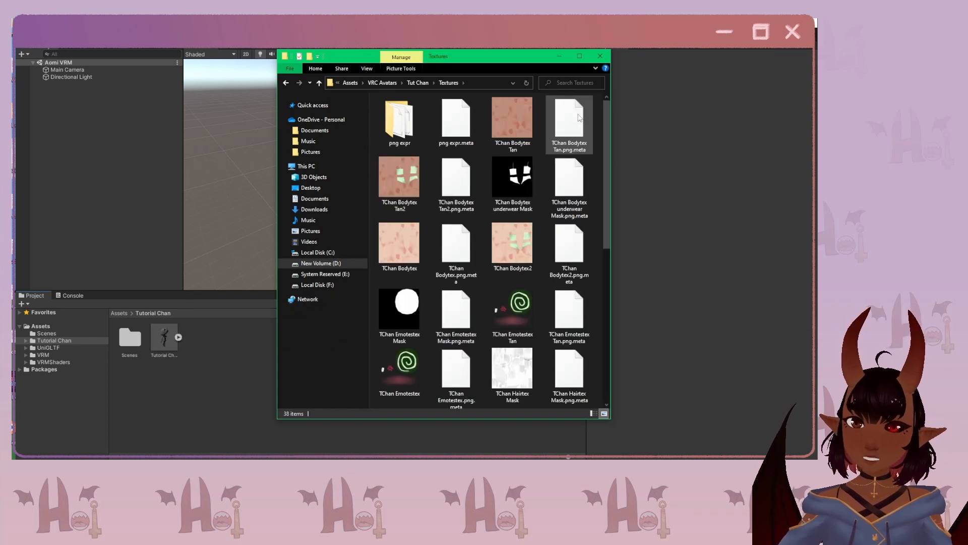
scroll(579, 117, "down", 5)
left_click(400, 363)
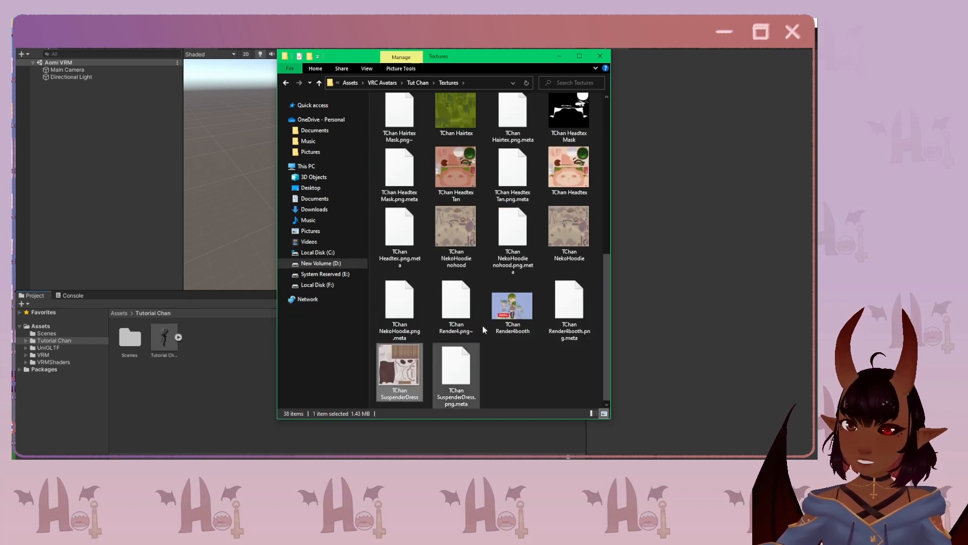
left_click(457, 229)
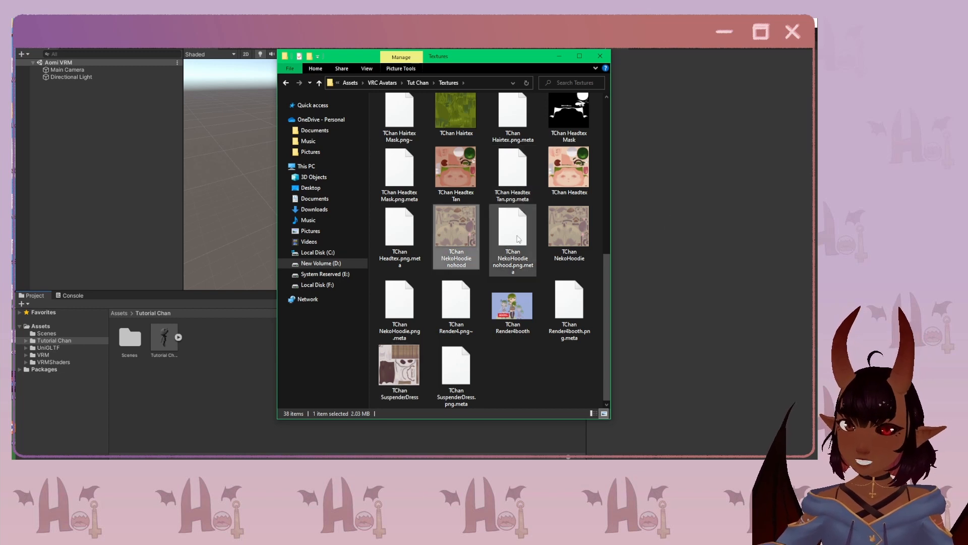
left_click(583, 228, "ctrl")
scroll(540, 268, "up", 2)
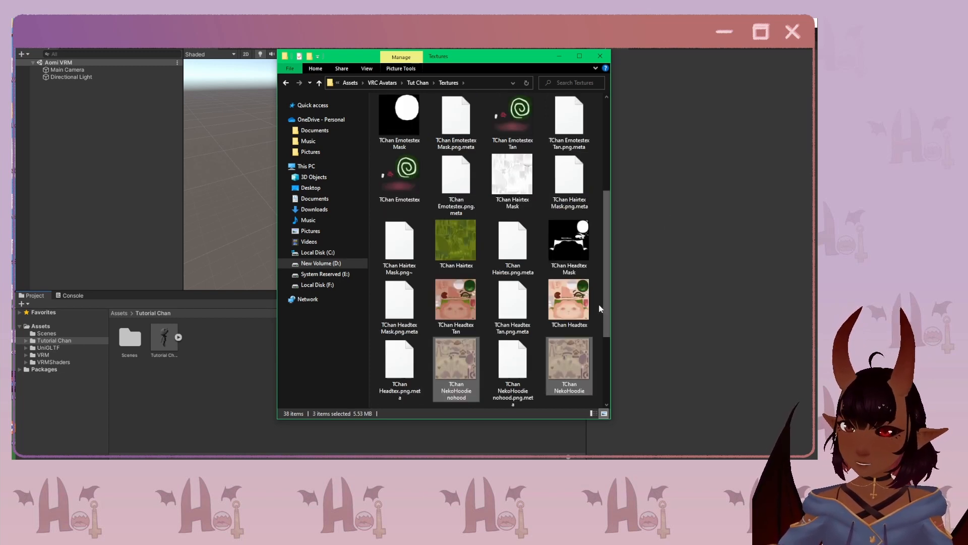
left_click(576, 297, "ctrl")
left_click(466, 236, "ctrl")
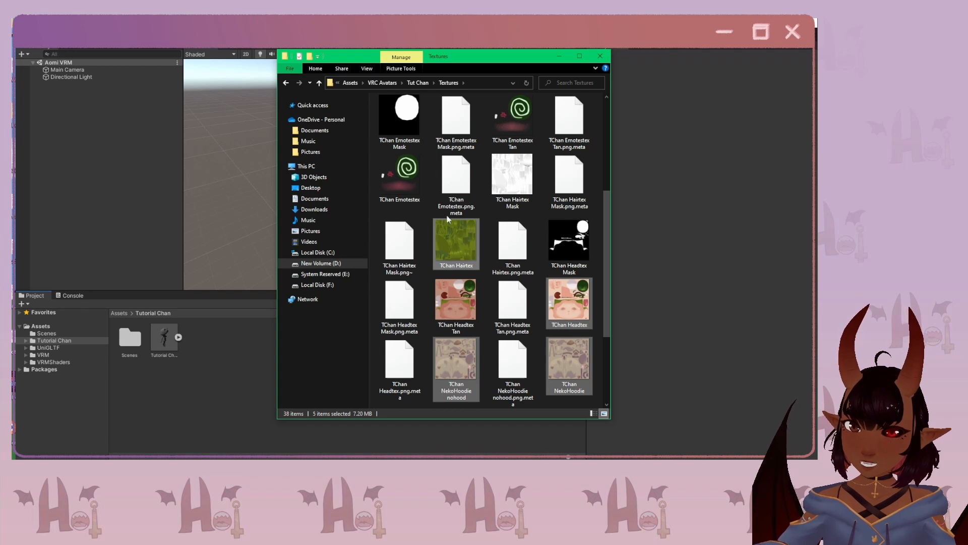
left_click(401, 174, "ctrl")
left_click(567, 249, "ctrl")
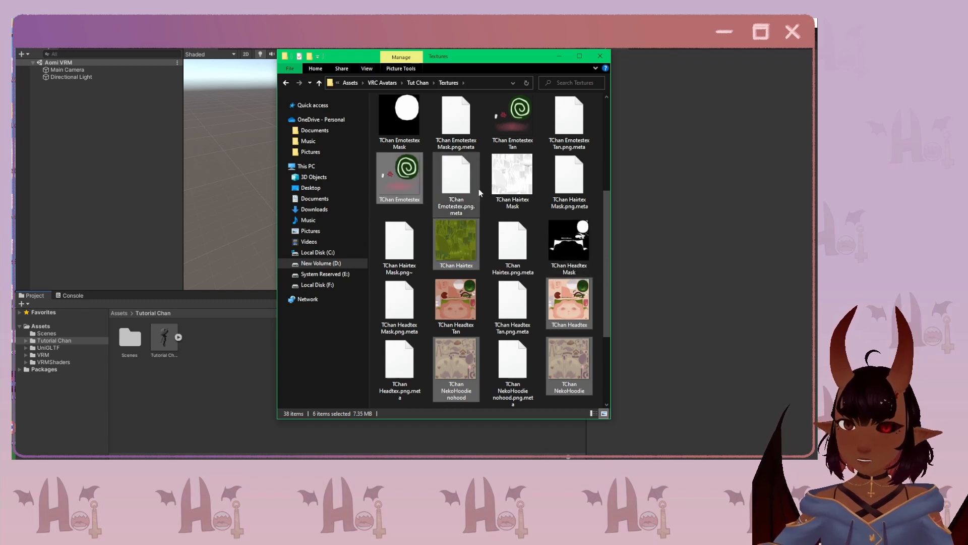
scroll(507, 240, "up", 3)
left_click(507, 240, "ctrl")
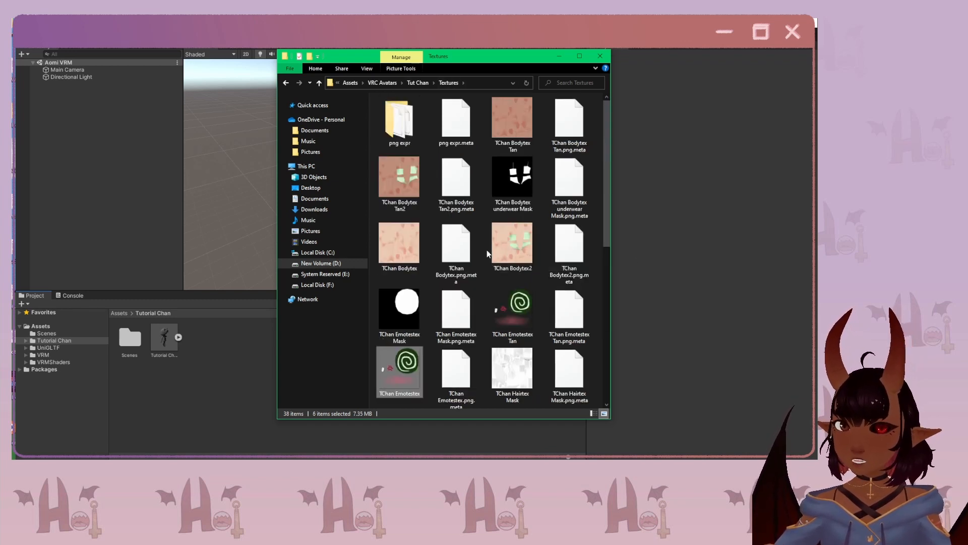
scroll(486, 249, "down", 2)
left_click_drag(401, 247, 235, 349)
Create a folder named Textures inside the project's Tutorial Chan asset folder.
right_click(235, 350)
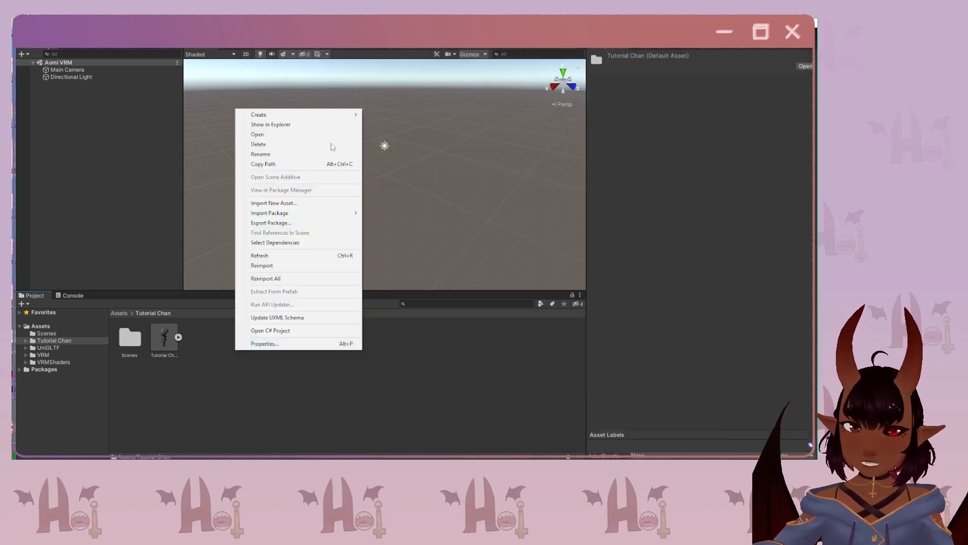
mouse_move(337, 121)
left_click(385, 115)
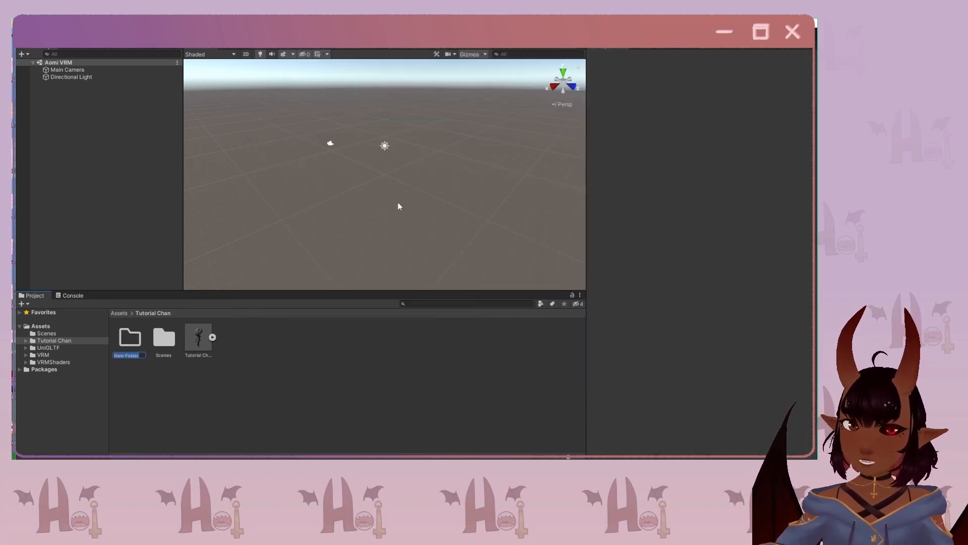
type("Textures")
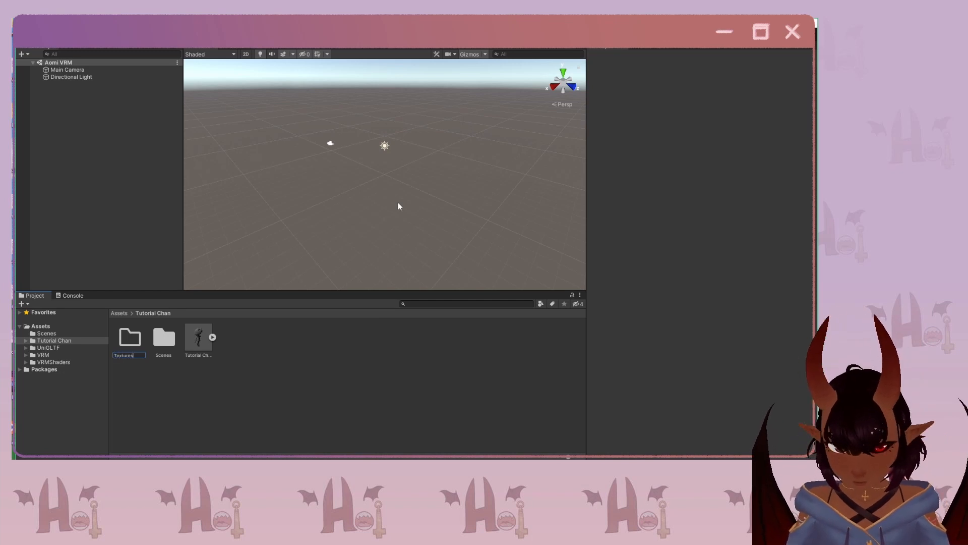
key("Return")
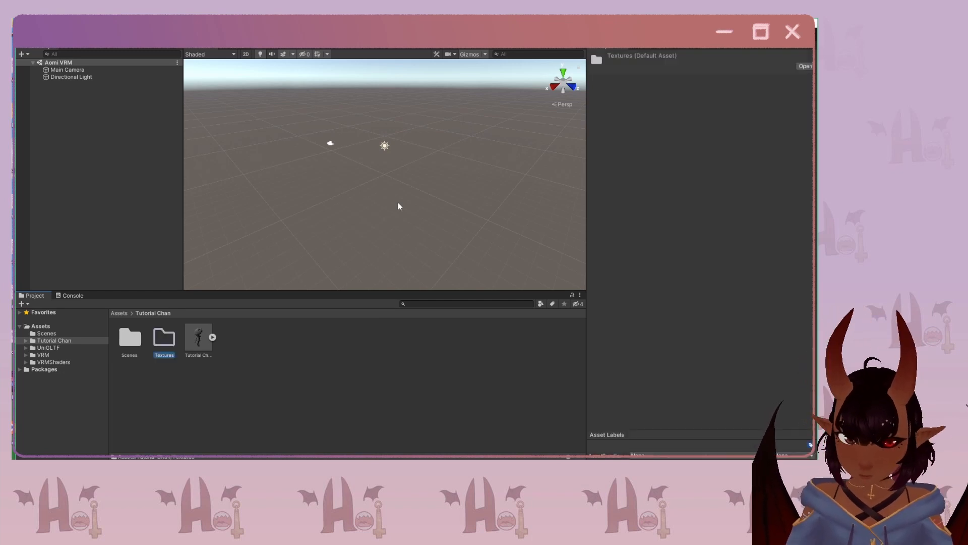
Open the new Textures folder and import the selected TChan texture images from the file explorer into it.
double_click(168, 339)
key("alt+Tab")
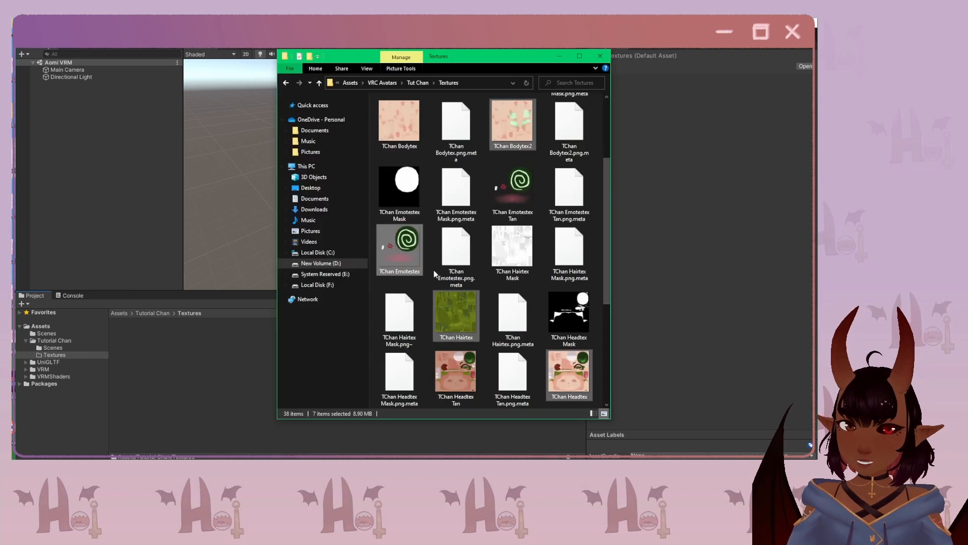
left_click_drag(180, 369, 174, 361)
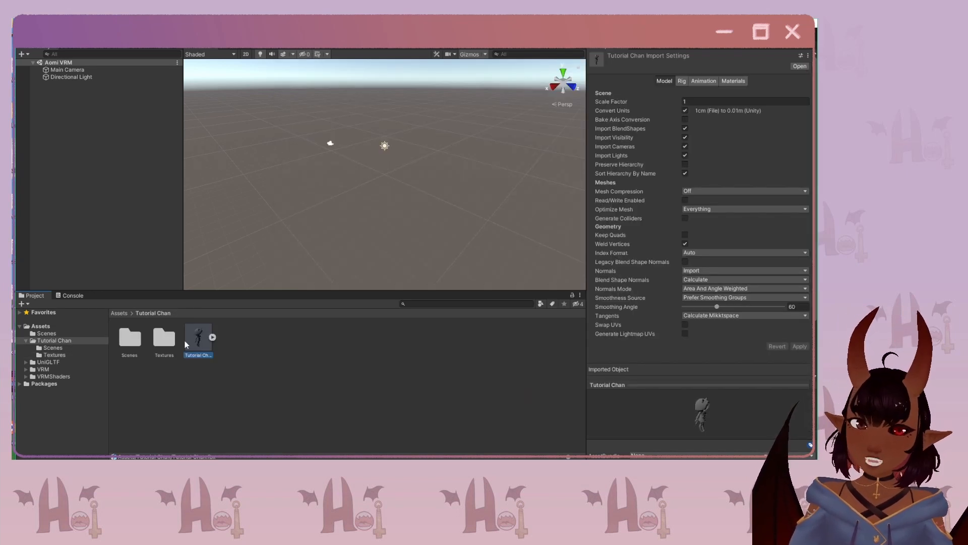
Enable and apply Legacy Blend Shape Normals for the Tutorial Chan model and set its material location to Use External Materials (Legacy).
left_click(685, 262)
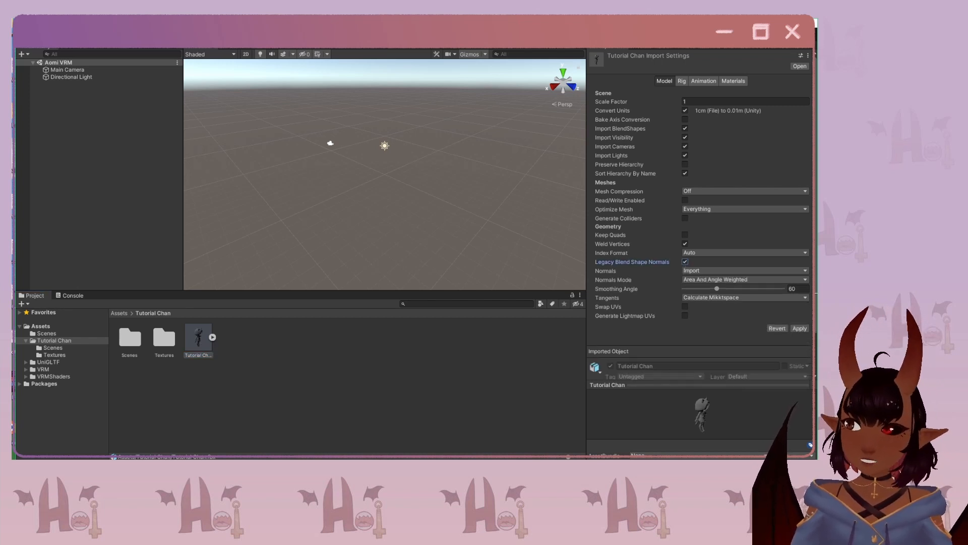
left_click(800, 329)
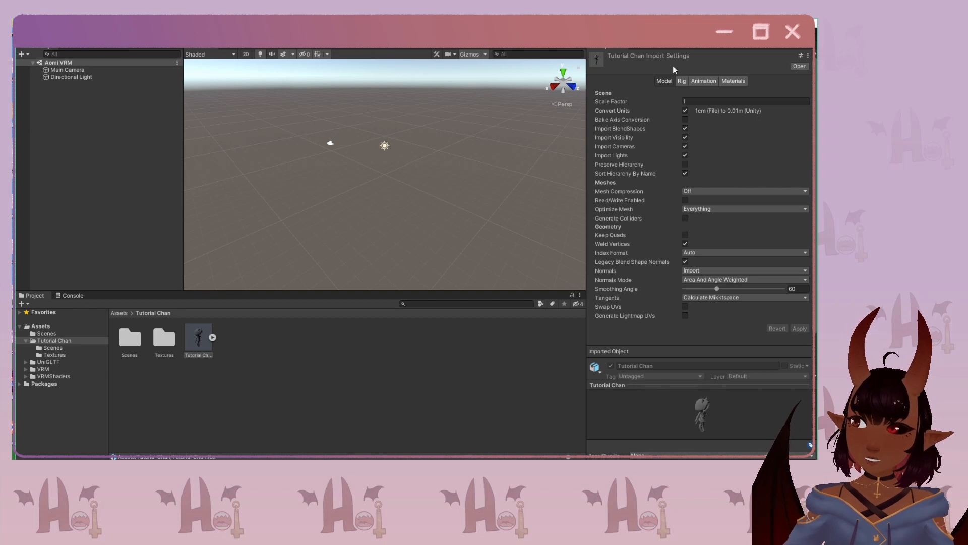
left_click(731, 81)
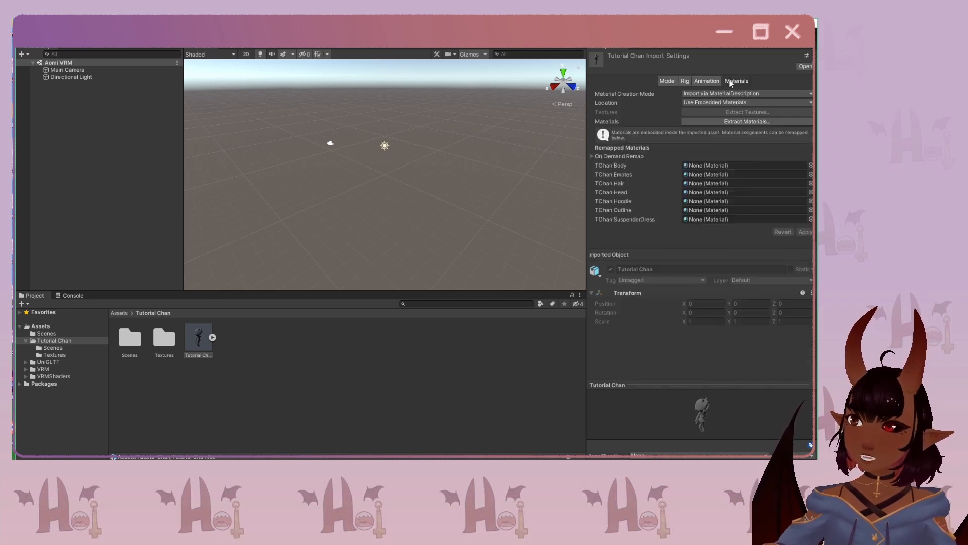
left_click(718, 104)
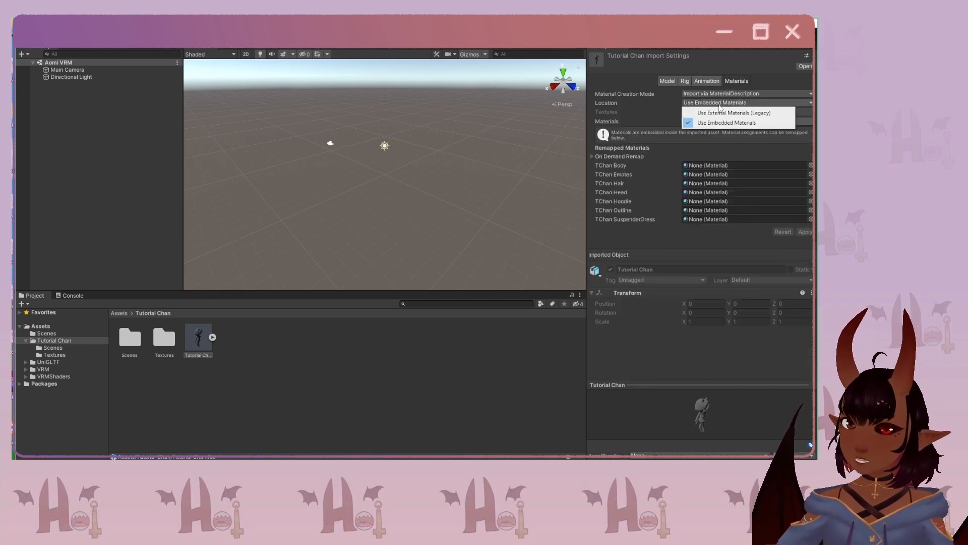
left_click(716, 113)
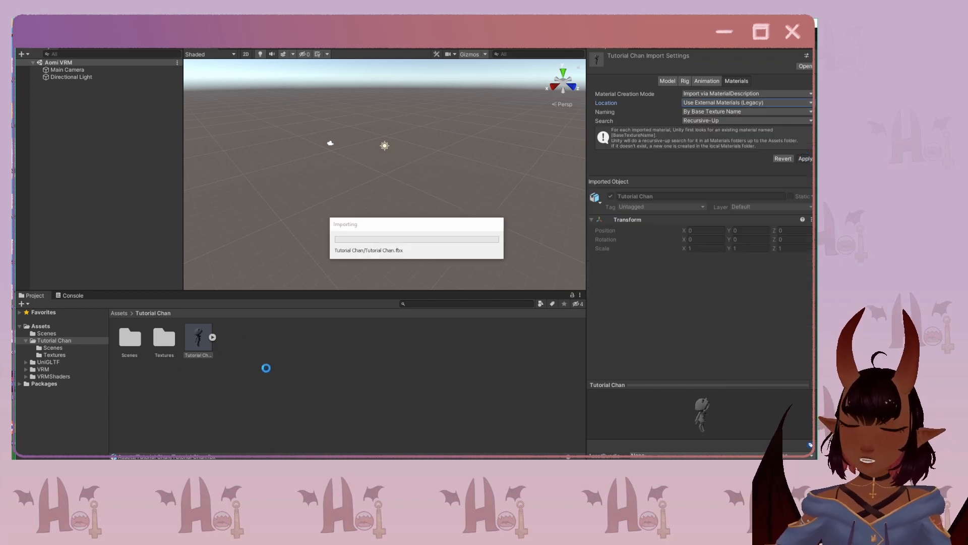
Set the Tutorial Chan model's rig animation type to Humanoid and apply it.
left_click(685, 81)
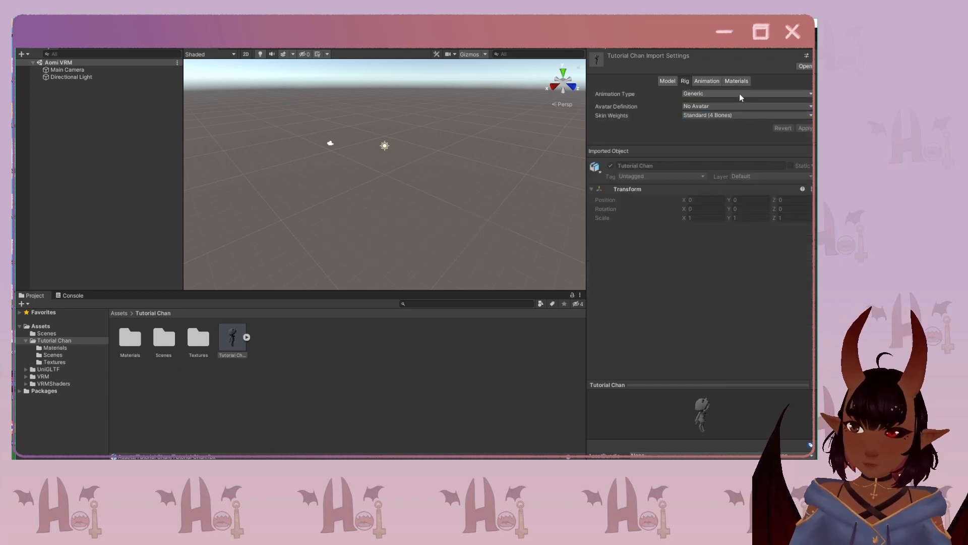
left_click(740, 93)
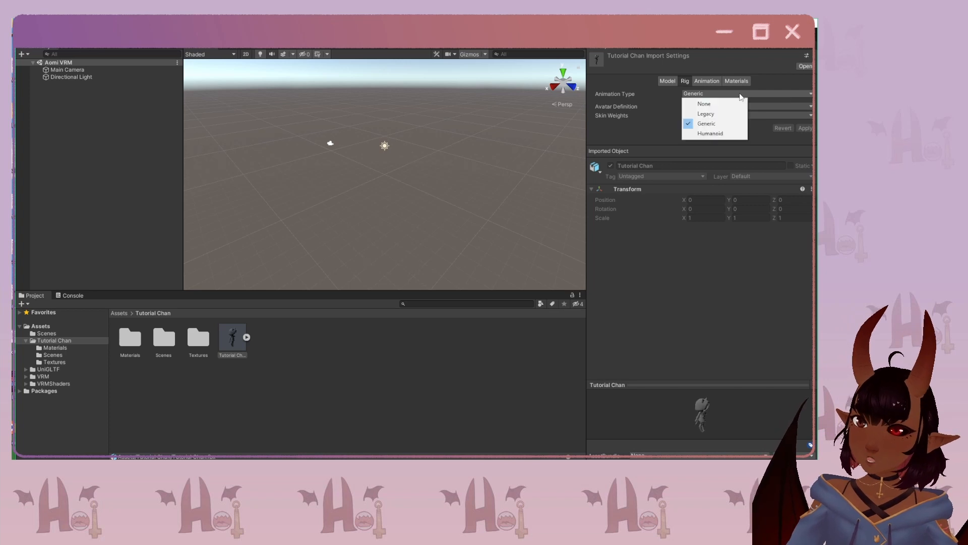
left_click(711, 133)
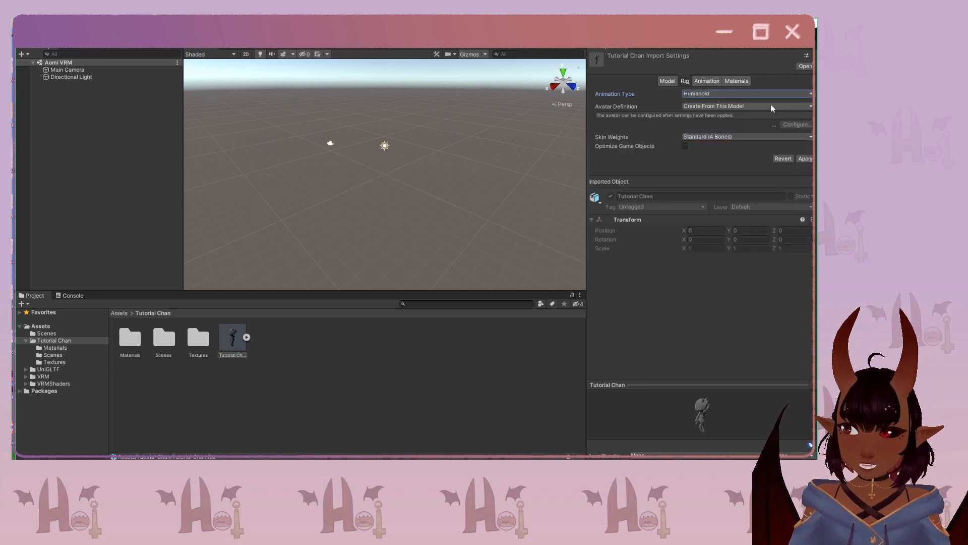
left_click(805, 159)
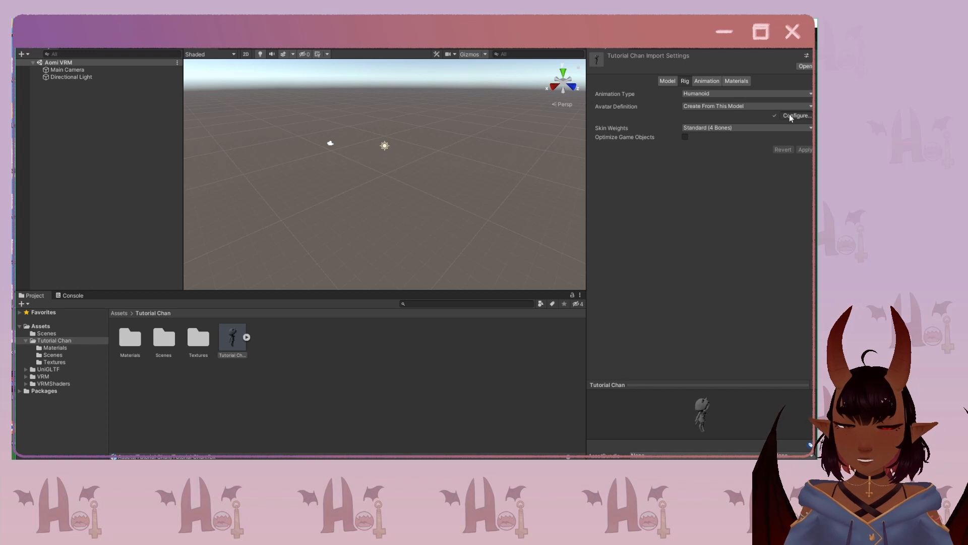
Open the Tutorial Chan avatar configuration and set the head's Jaw bone mapping to None.
left_click(796, 115)
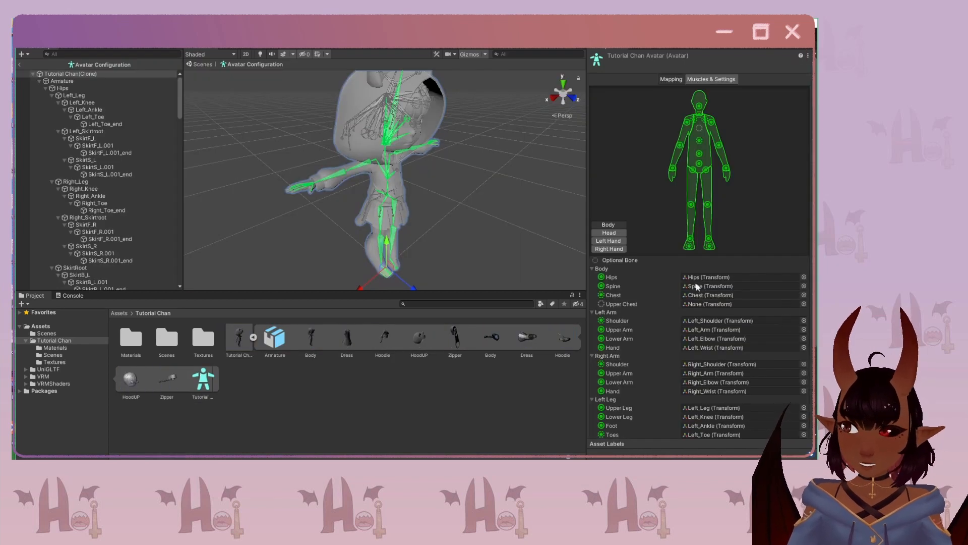
scroll(665, 323, "down", 3)
scroll(665, 320, "down", 1)
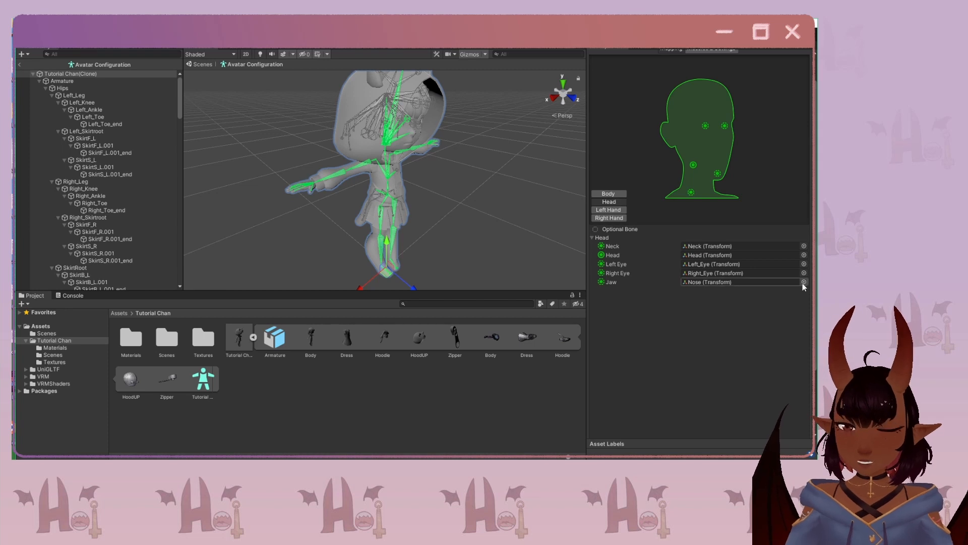
left_click(804, 282)
scroll(682, 304, "up", 15)
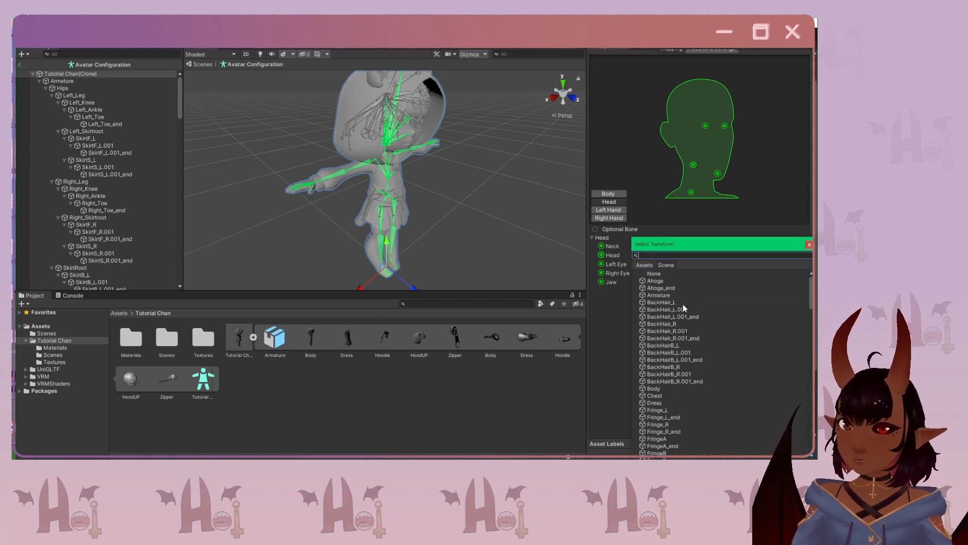
double_click(657, 275)
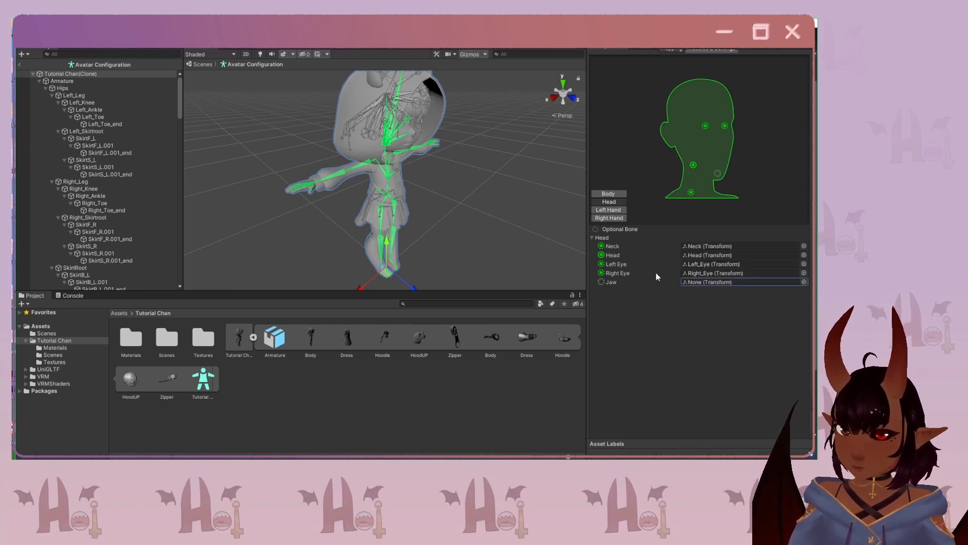
Review the left and right hand bone mappings and apply the avatar configuration.
left_click(624, 210)
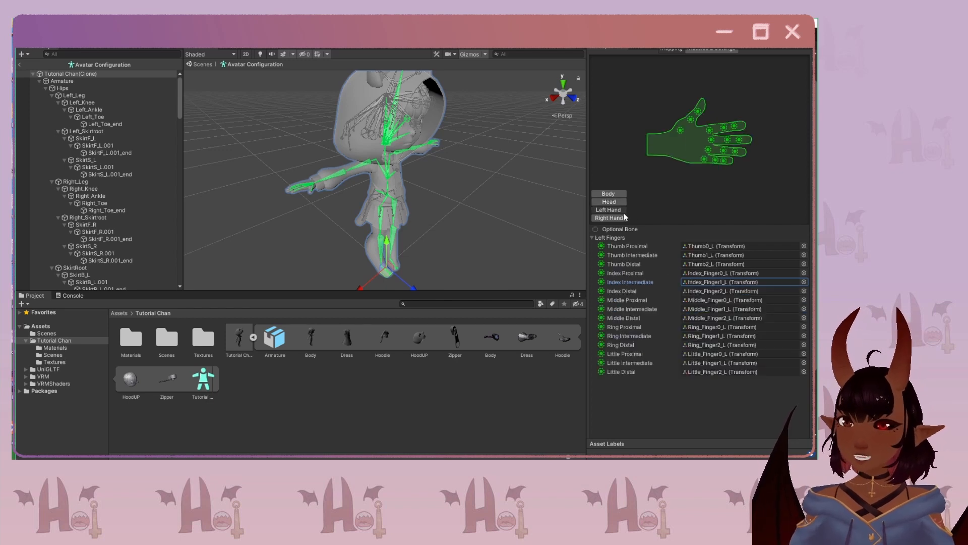
left_click(622, 218)
scroll(621, 217, "down", 4)
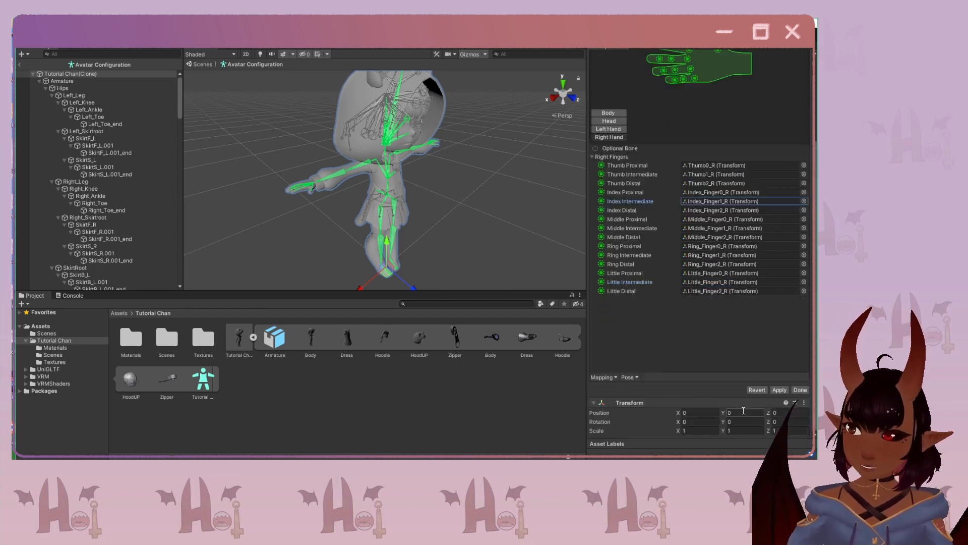
left_click(779, 389)
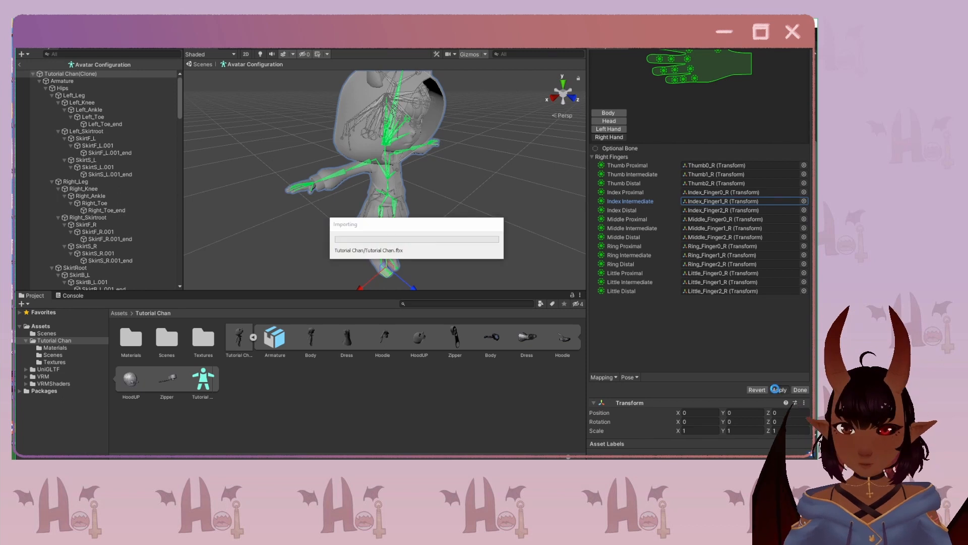
View the avatar's muscle group preview settings and finish the avatar configuration.
left_click(694, 80)
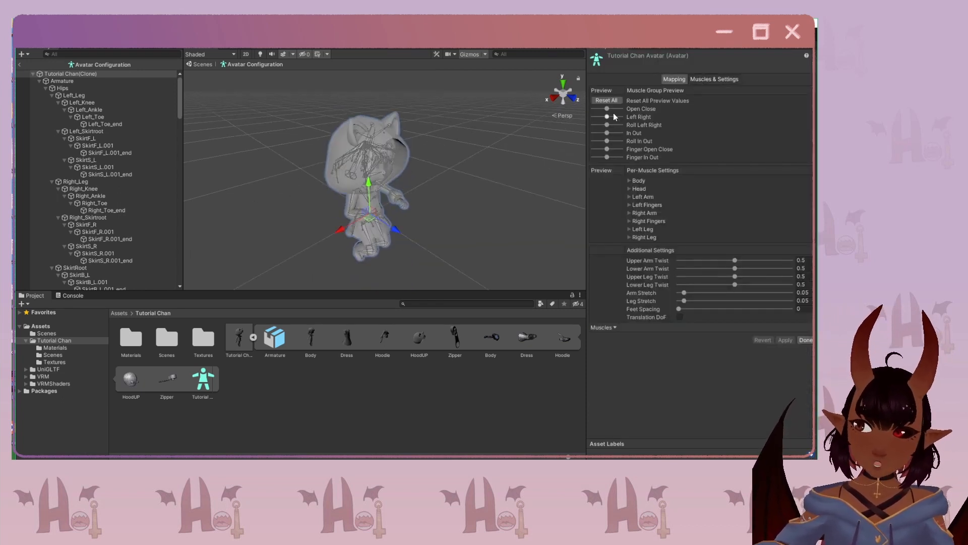
mouse_move(613, 113)
left_mouse_down()
mouse_move(601, 119)
mouse_move(613, 106)
left_mouse_up()
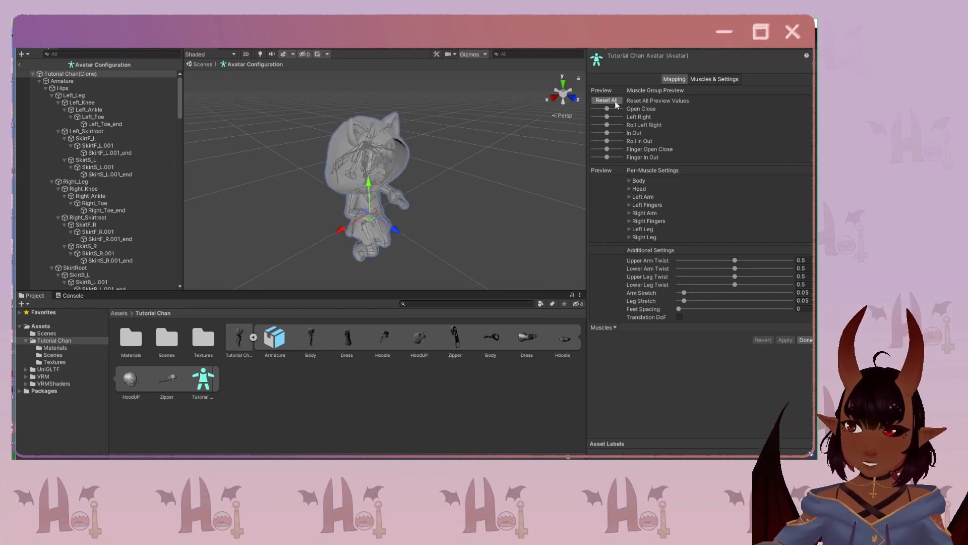
left_click(805, 340)
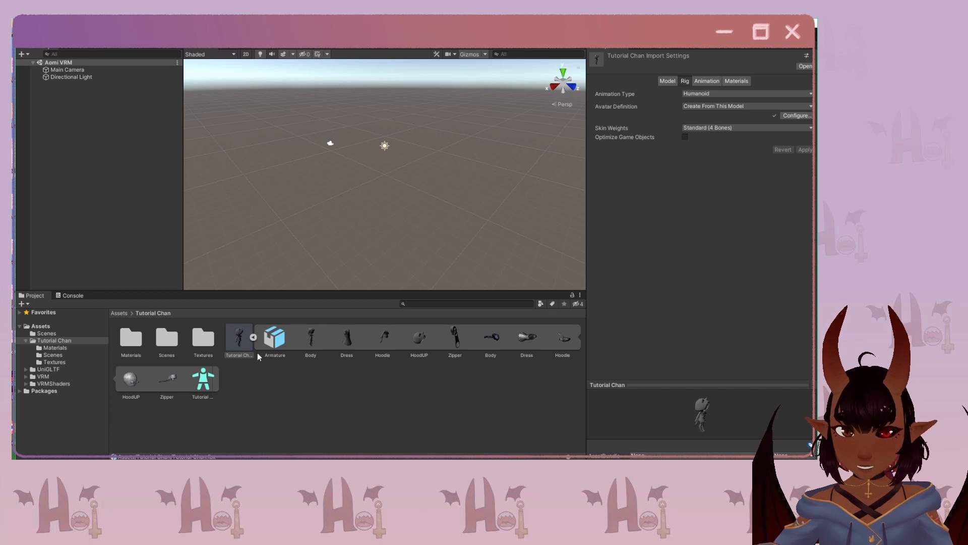
Collapse the Tutorial Chan model's sub-assets and place the model in the Aomi VRM scene hierarchy.
left_click(253, 337)
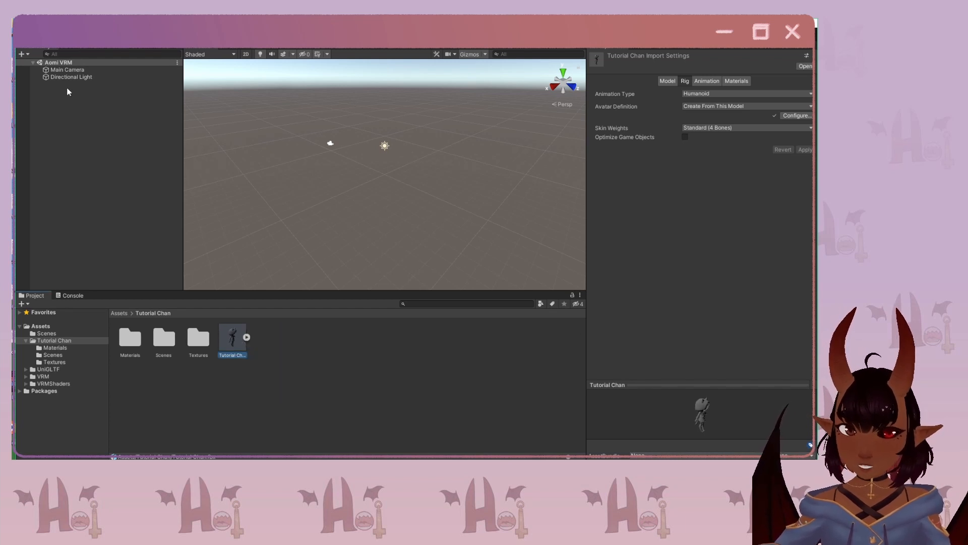
left_click_drag(231, 340, 77, 132)
scroll(396, 146, "up", 6)
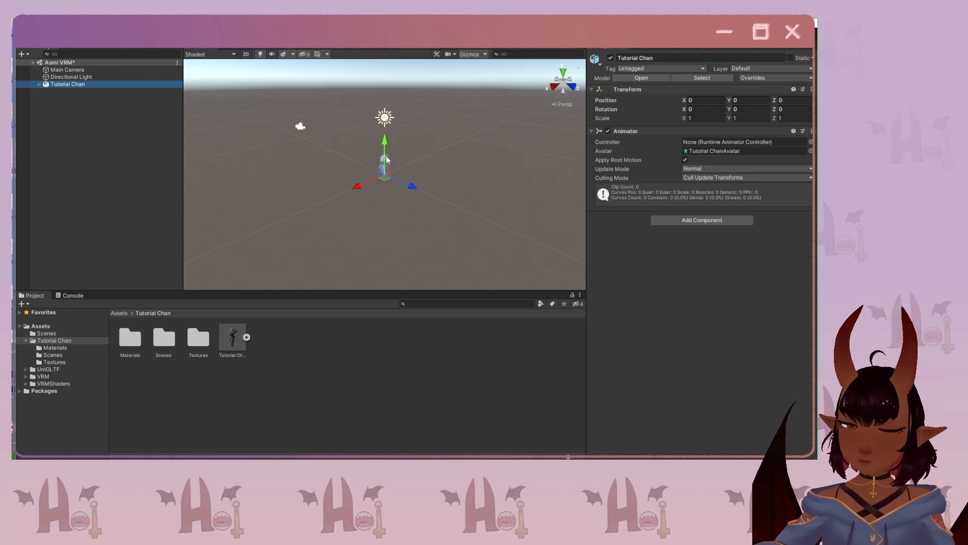
Examine the placed Tutorial Chan model from the front, from a close-up of the face to the full figure.
scroll(398, 151, "down", 2)
left_click_drag(398, 152, 442, 220, "alt")
scroll(441, 216, "up", 3)
middle_click_drag(442, 216, 349, 143)
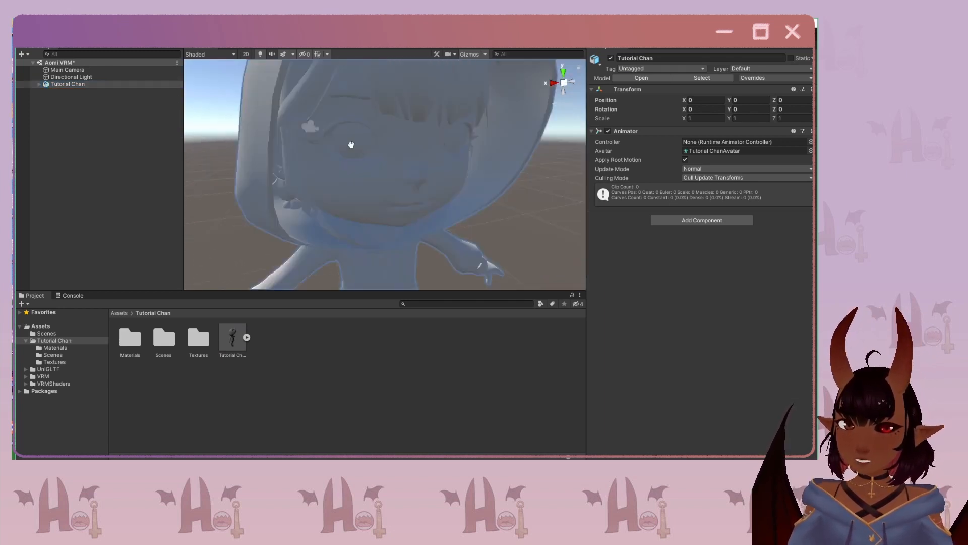
scroll(339, 133, "down", 5)
scroll(391, 183, "up", 2)
scroll(394, 185, "down", 2)
scroll(405, 195, "up", 2)
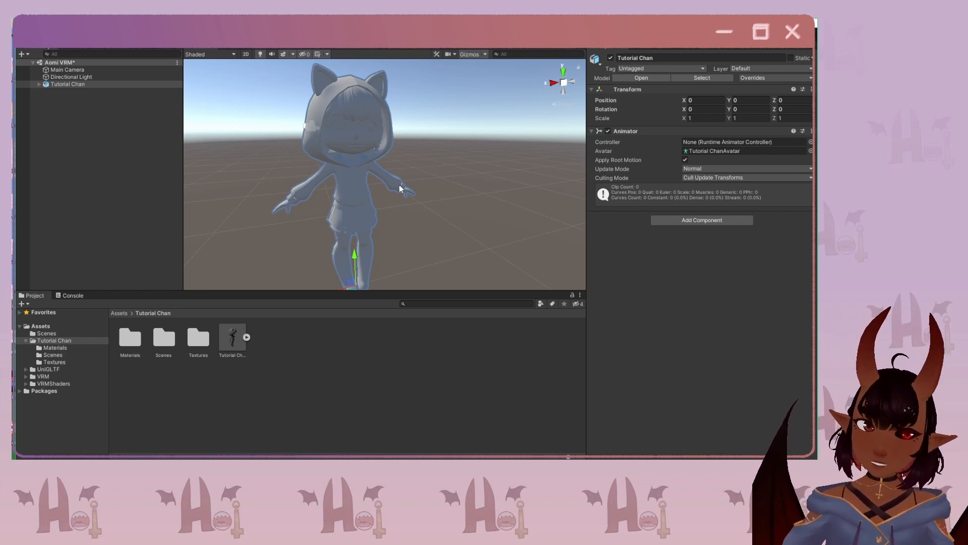
Check the materials on the model's Body mesh, and set the TChan Body material's shader to VRM/MToon in the Materials folder.
left_click(39, 84)
left_click(63, 99)
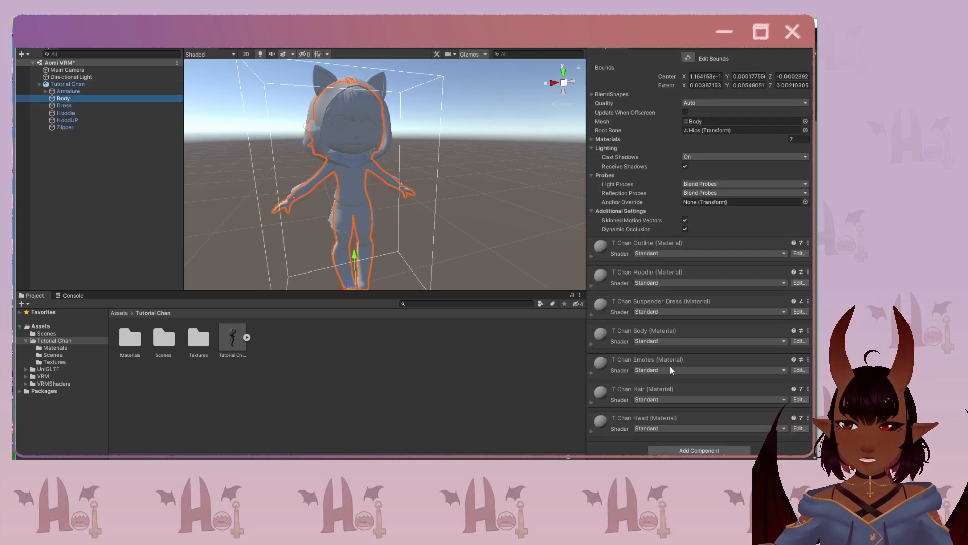
double_click(132, 338)
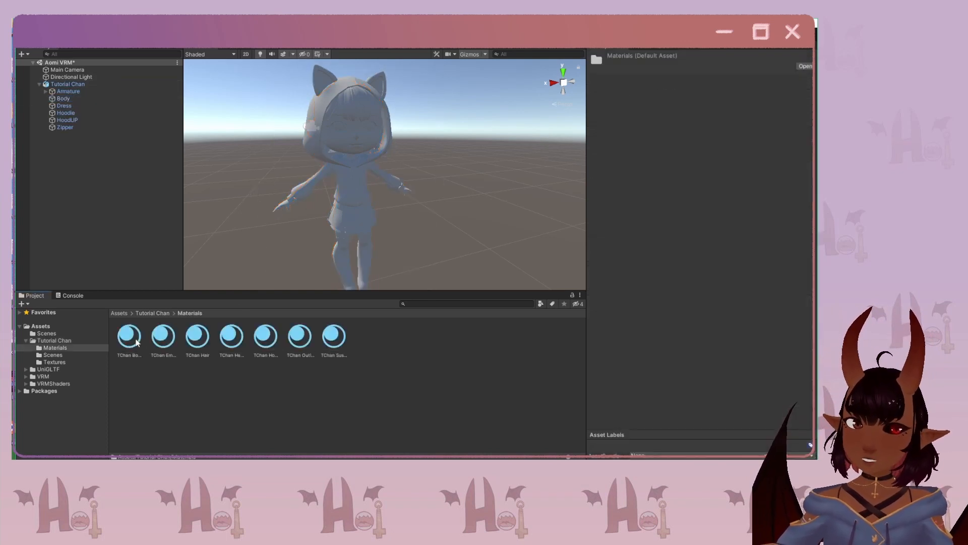
left_click(137, 345)
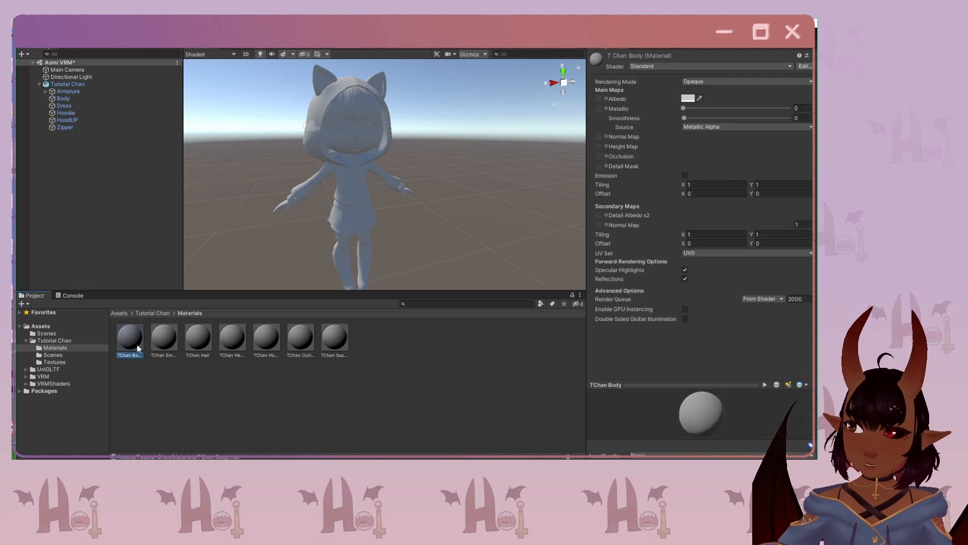
left_click(708, 66)
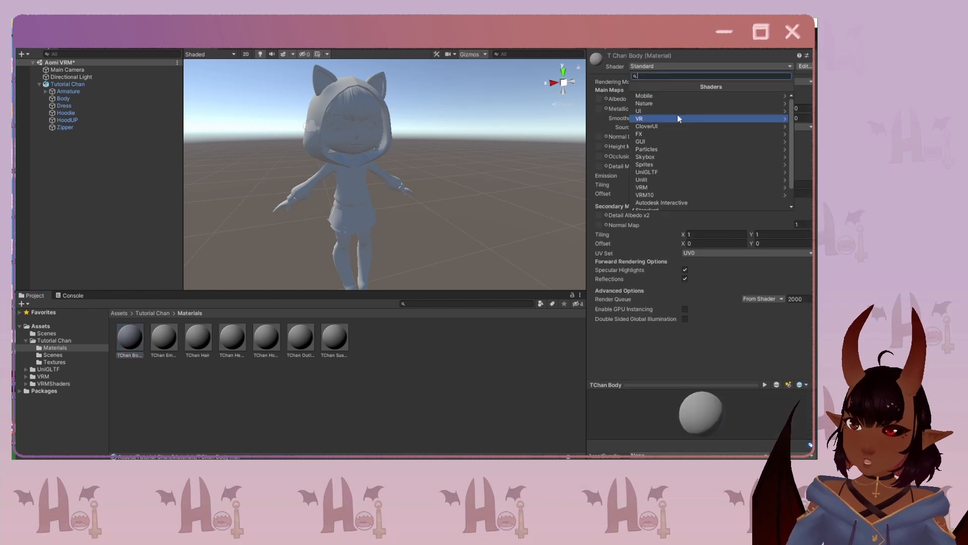
left_click(664, 186)
left_click(648, 99)
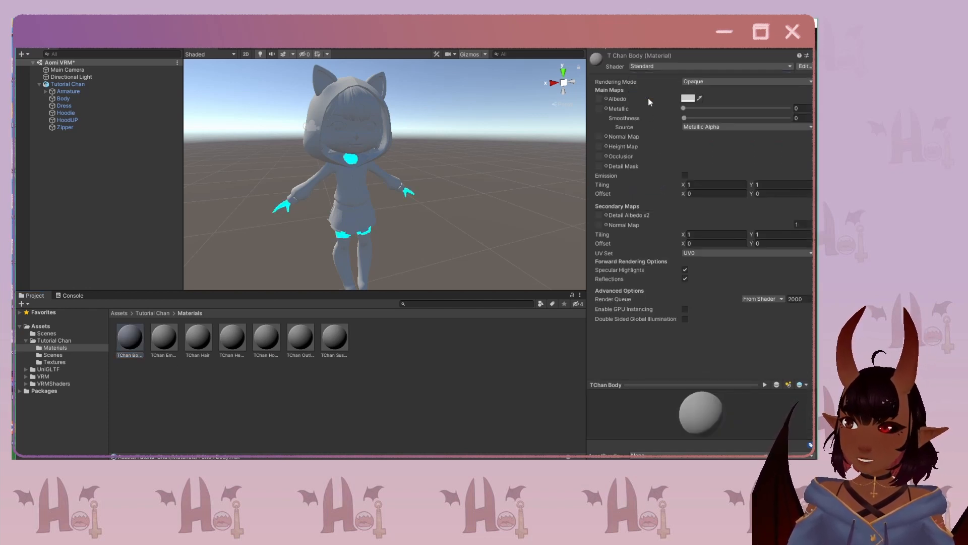
Set the shader of the TChan Emotes and TChan Hair materials to VRM/MToon.
left_click(165, 337)
left_click(655, 66)
left_click(654, 187)
left_click(650, 96)
left_click(198, 338)
left_click(651, 66)
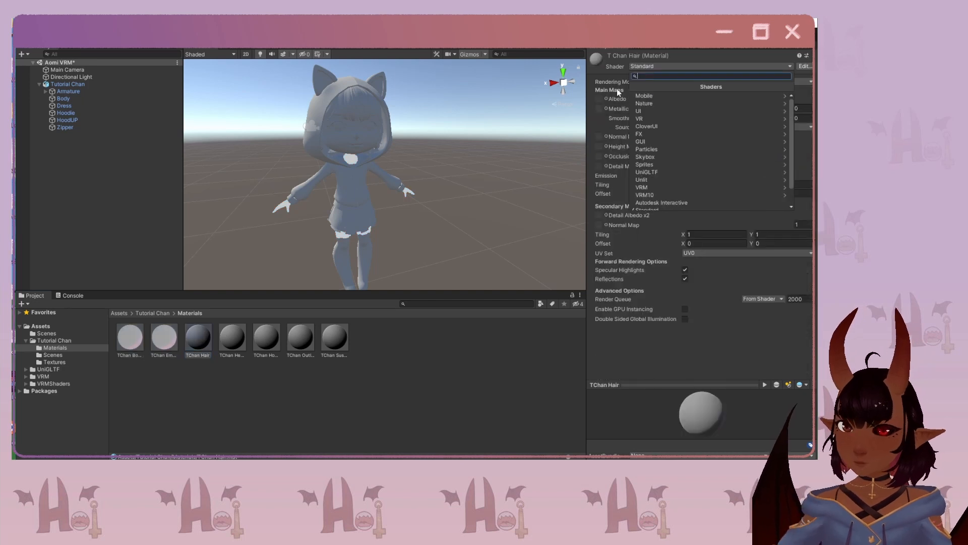
left_click(641, 187)
left_click(645, 96)
Set the shader of the TChan Head, Hoodie and SuspenderDress materials to VRM/MToon.
left_click(232, 338)
left_click(266, 337)
left_click(334, 338)
left_click(656, 66)
left_click(641, 187)
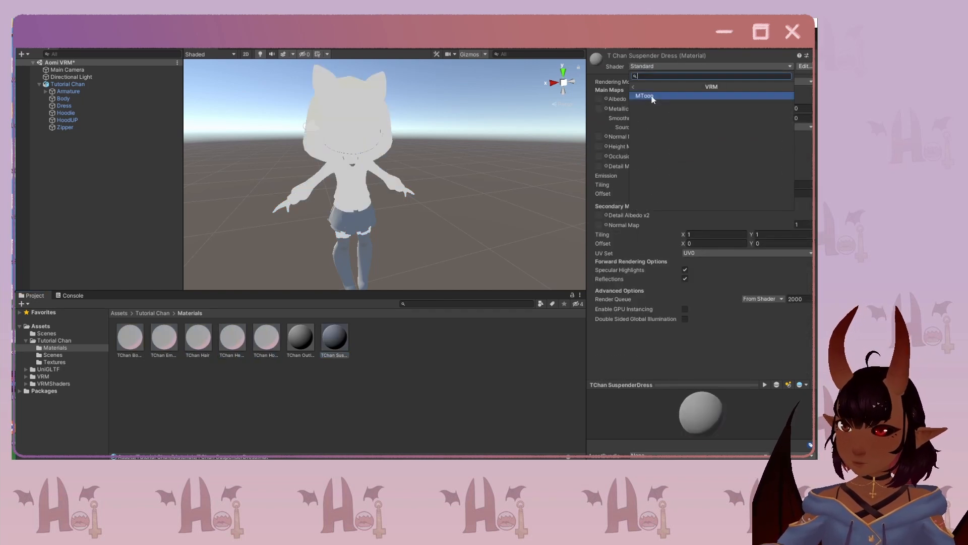
left_click(649, 95)
Set the TChan Outline material's shader to UniGLTF/UniUnlit.
left_click(301, 338)
left_click(655, 66)
left_click(641, 187)
left_click(645, 96)
left_click(655, 66)
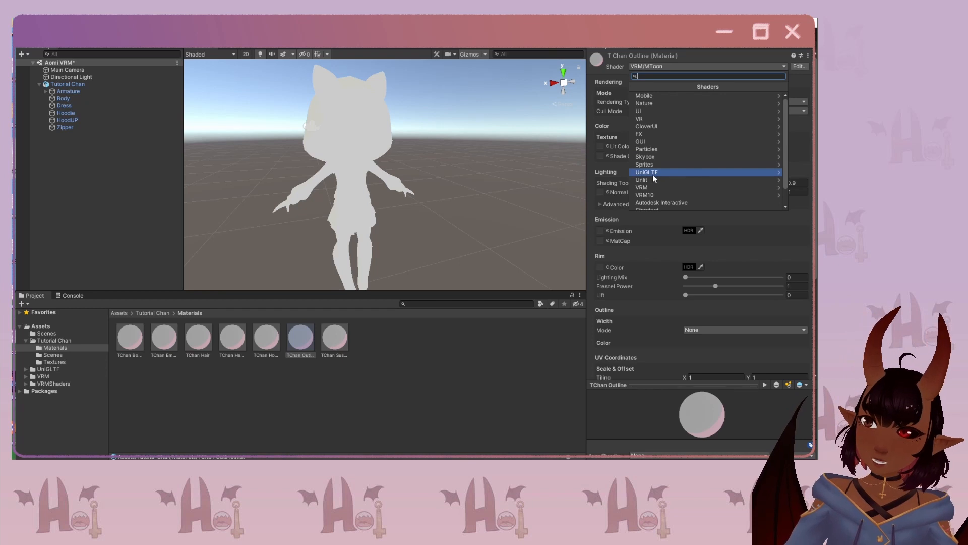
left_click(654, 173)
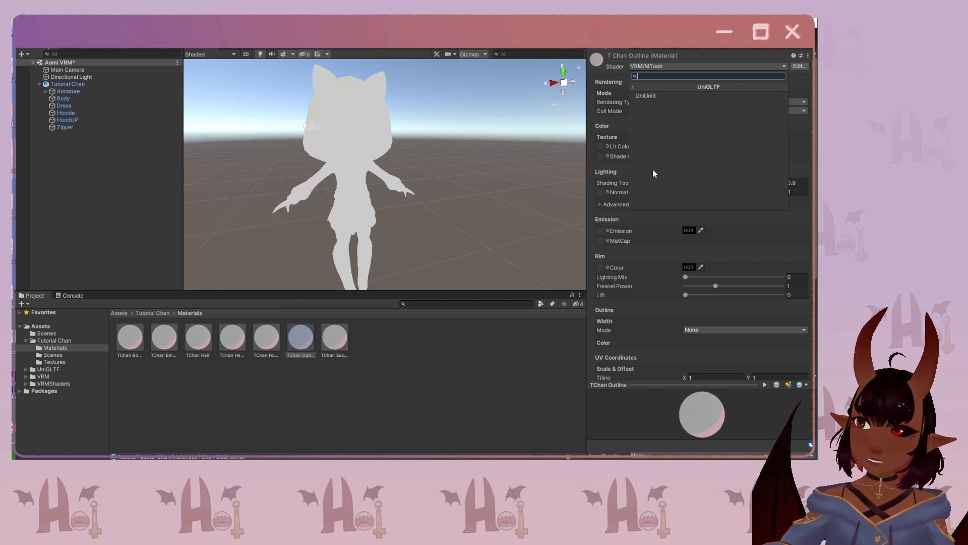
left_click(643, 96)
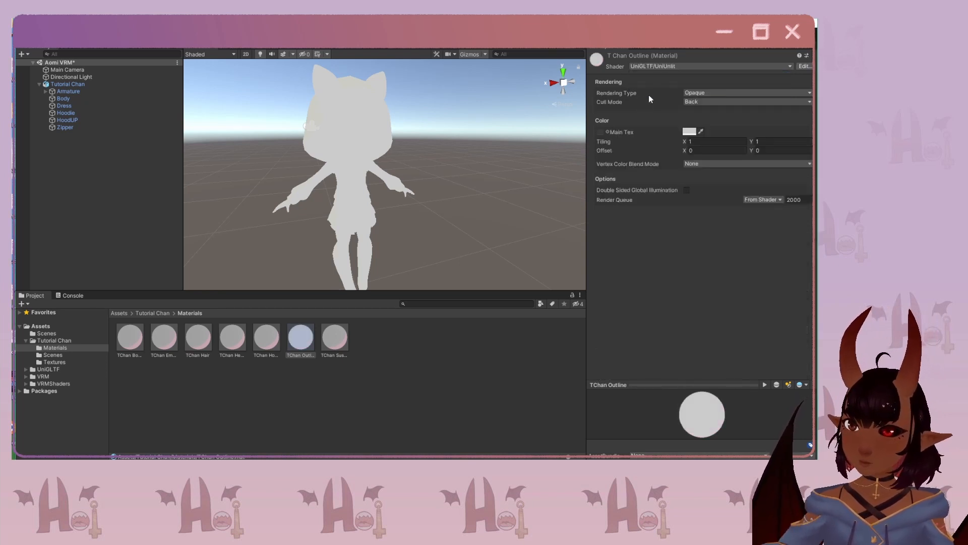
scroll(345, 206, "up", 4)
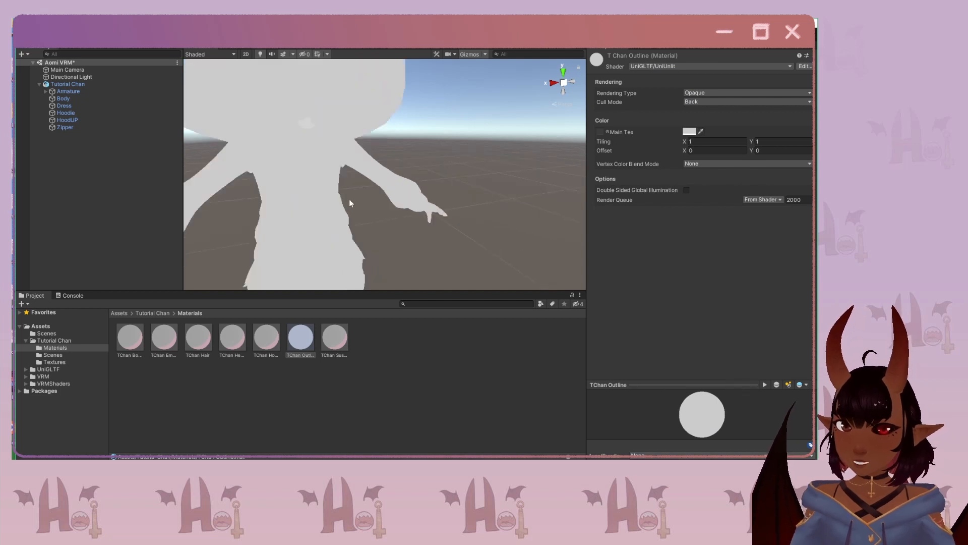
scroll(383, 193, "down", 4)
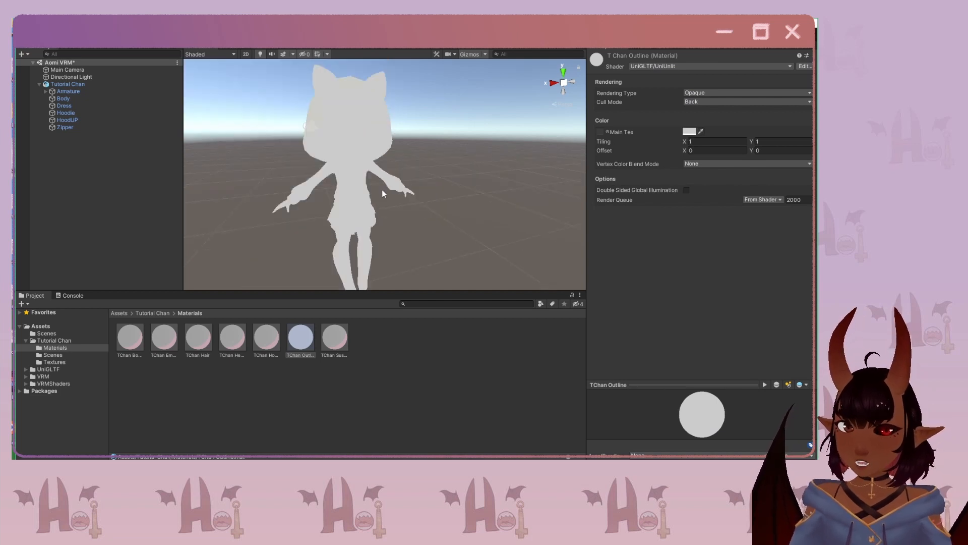
Assign the TChan body texture from the Textures folder to the TChan Body material's Lit Color, Alpha map.
left_click(134, 343)
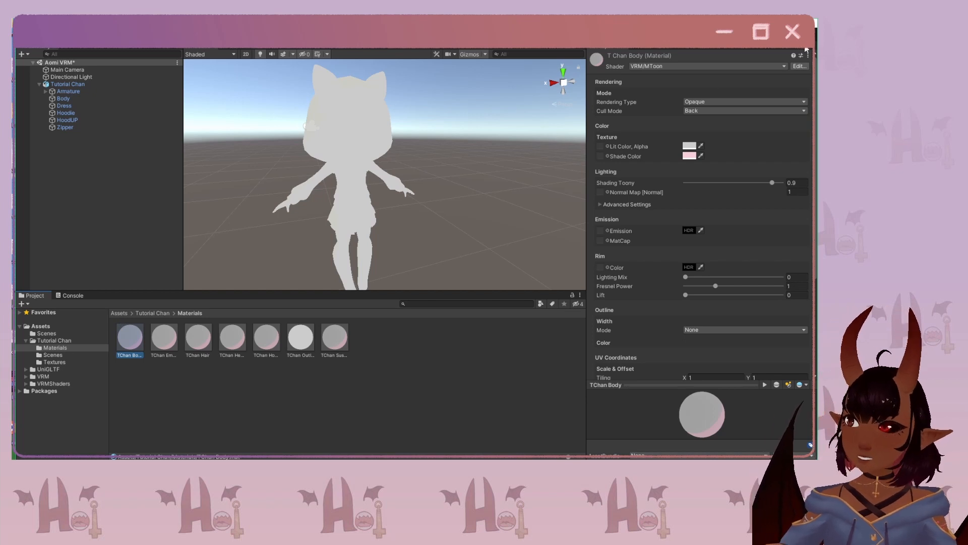
left_click(53, 363)
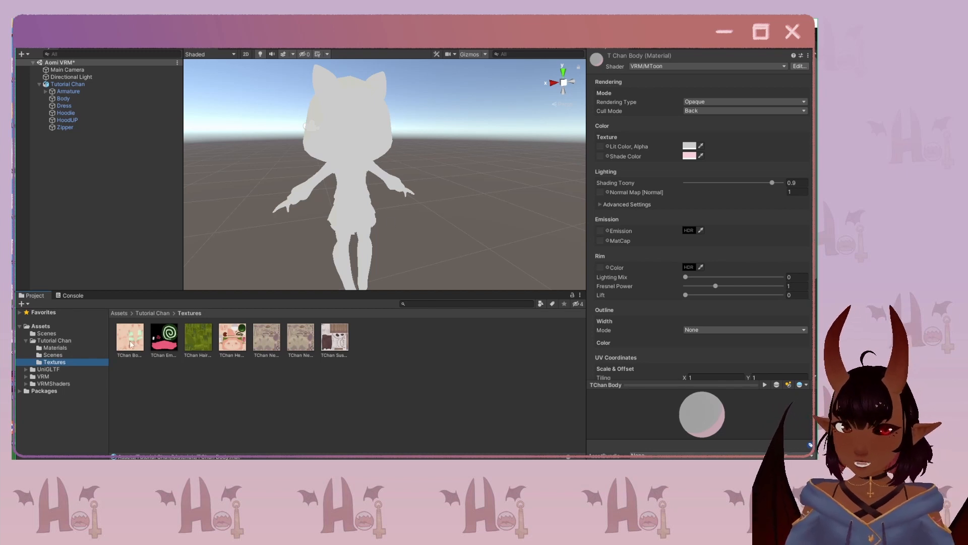
left_click_drag(129, 344, 683, 225)
left_click_drag(590, 146, 600, 147)
Select the Body mesh in the scene and set the TChan Outline material's Main Tex colour by sampling from the model's face.
left_click(406, 199)
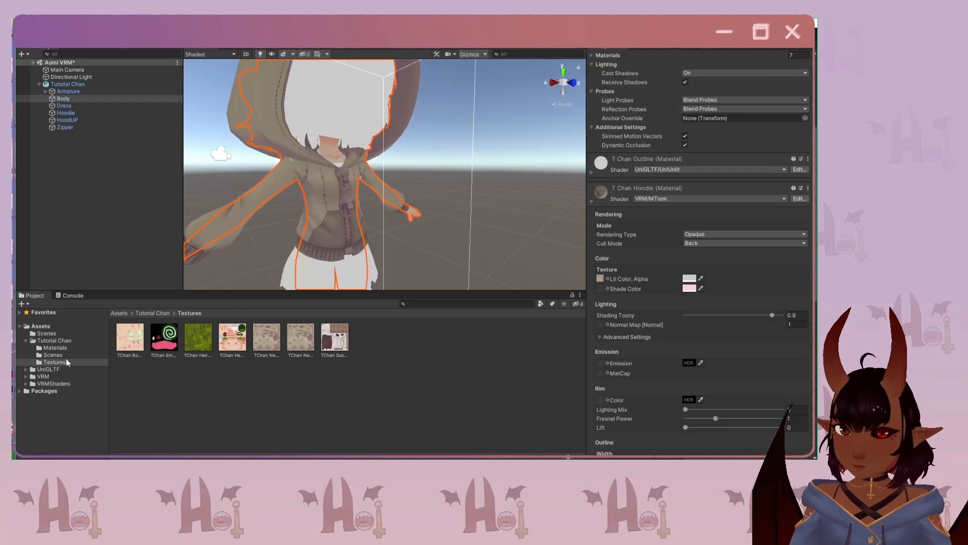
scroll(616, 280, "down", 10)
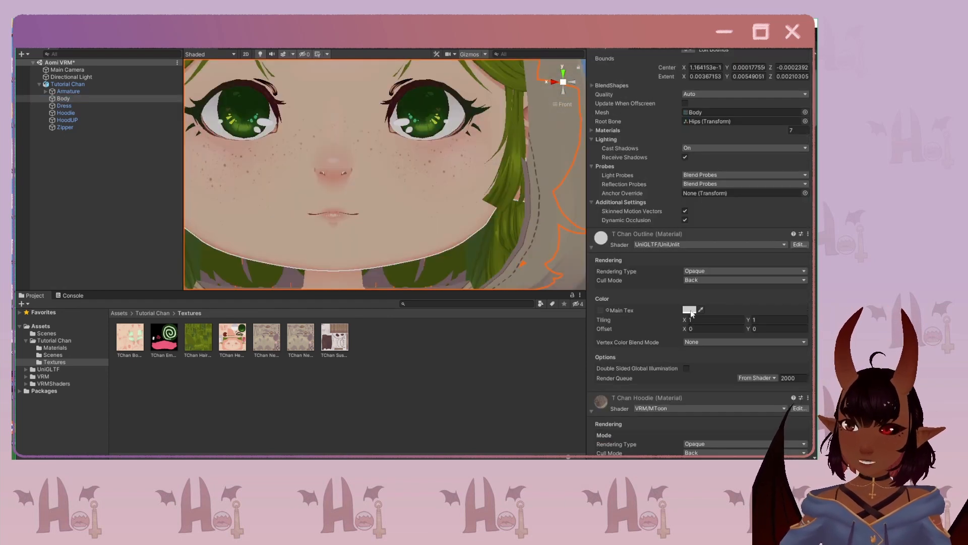
left_click(701, 310)
left_click(443, 241)
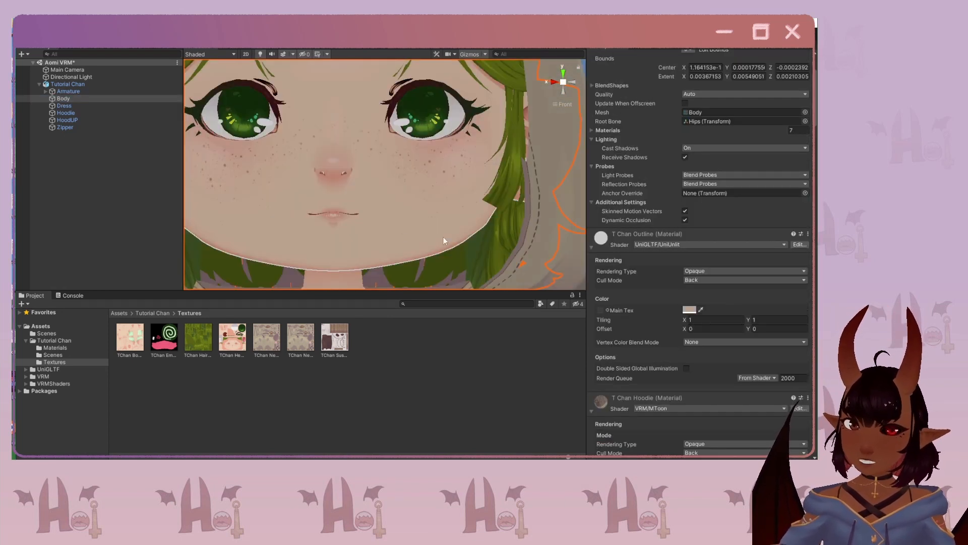
left_click(356, 214)
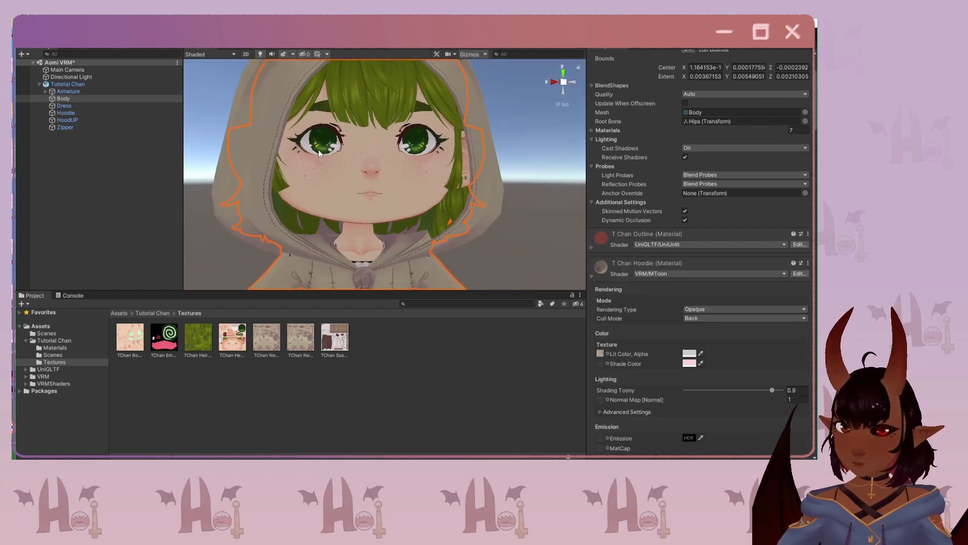
Deselect the model and inspect its textures and outline from the front and back.
left_click_drag(319, 150, 508, 173, "alt")
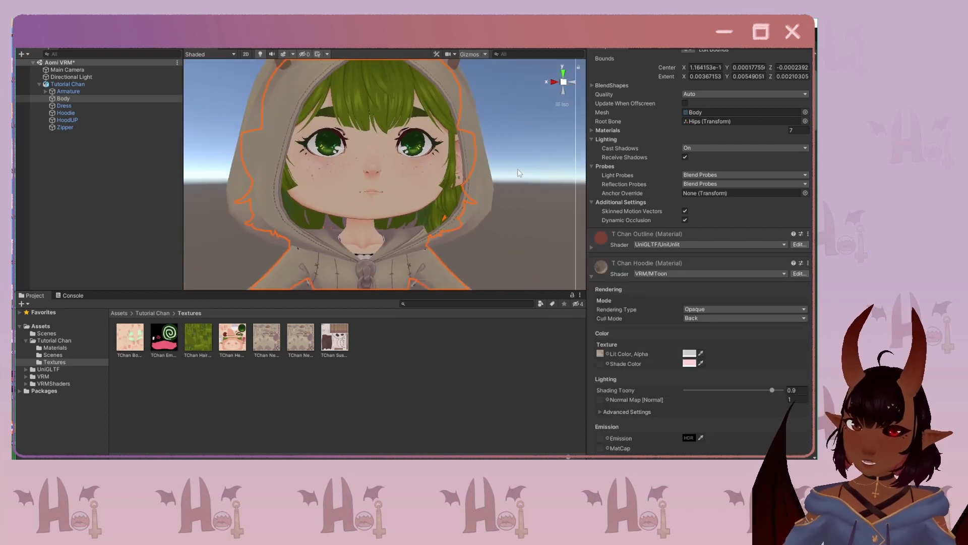
left_click(519, 173)
scroll(346, 163, "down", 7)
middle_click_drag(381, 228, 371, 140)
scroll(362, 157, "down", 4)
right_click_drag(196, 153, 265, 166)
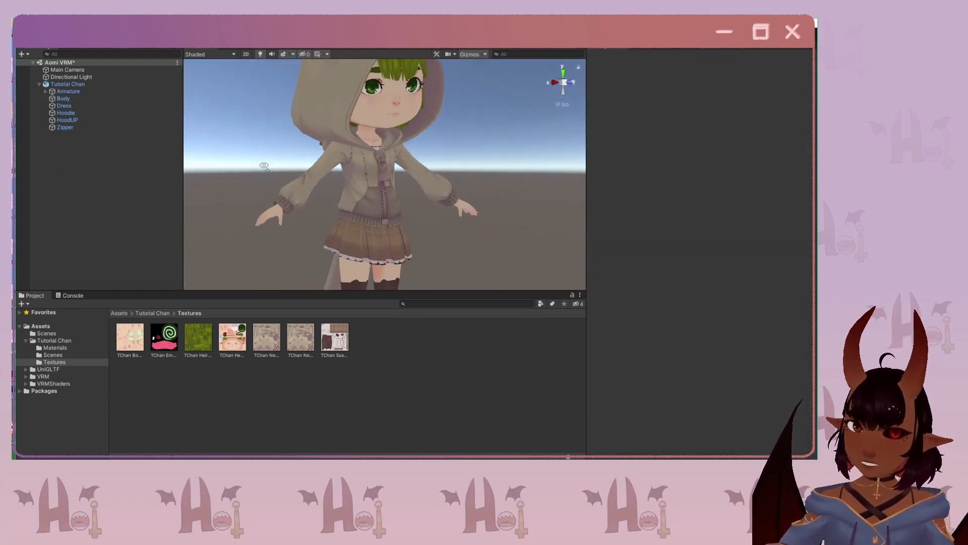
left_click_drag(264, 165, 552, 90, "alt")
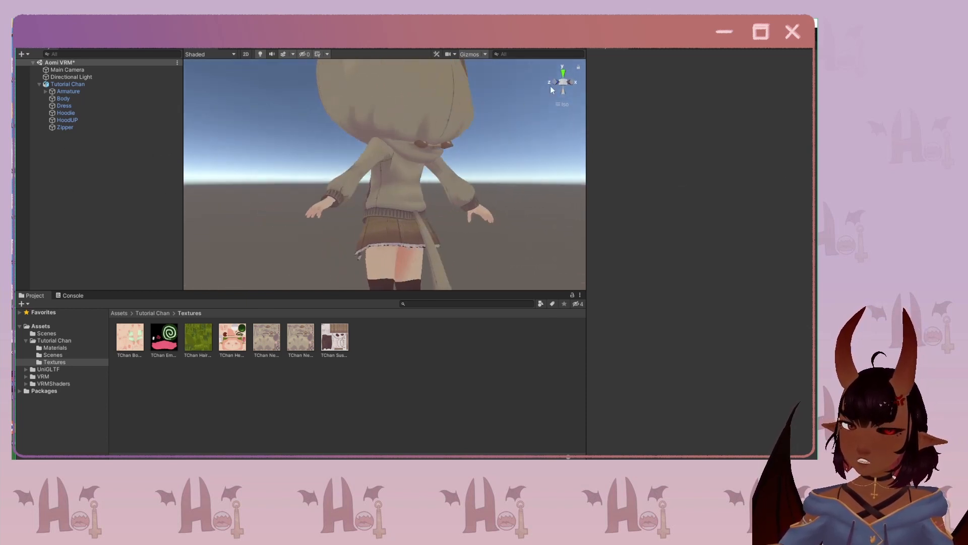
Try a dark pink Shade Color (RGB 168, 71, 100) on the Body mesh's T Chan Hoodie material and inspect the shading from the side.
left_click(556, 79)
left_click(556, 80)
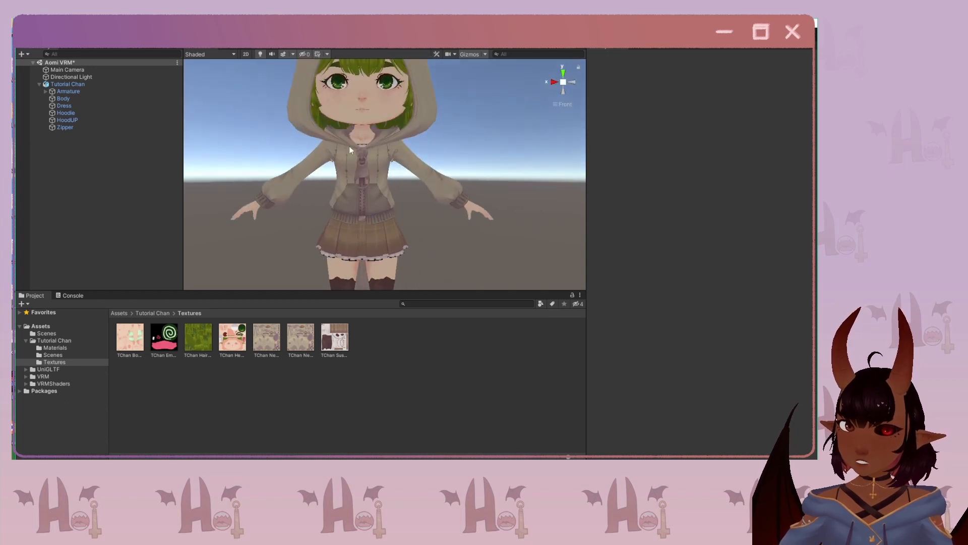
scroll(343, 148, "up", 3)
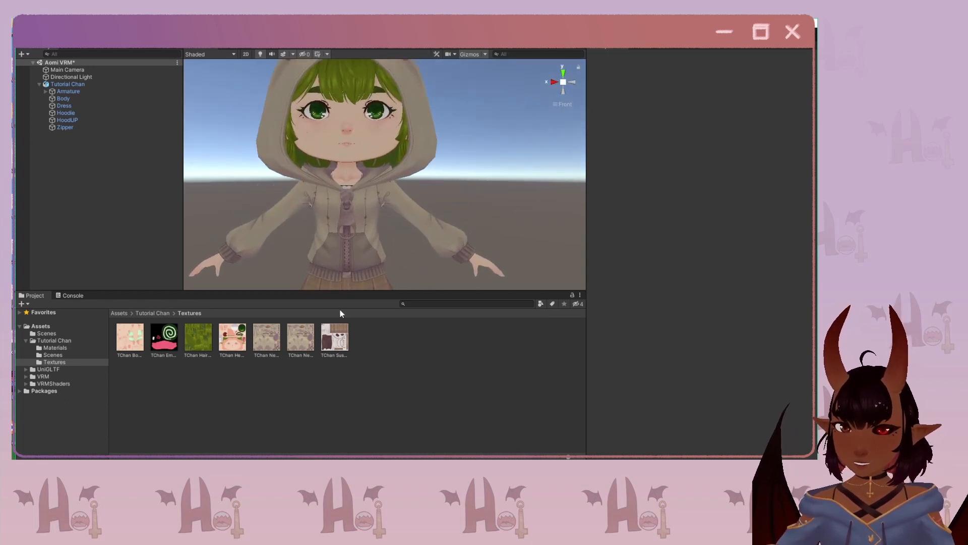
left_click(94, 98)
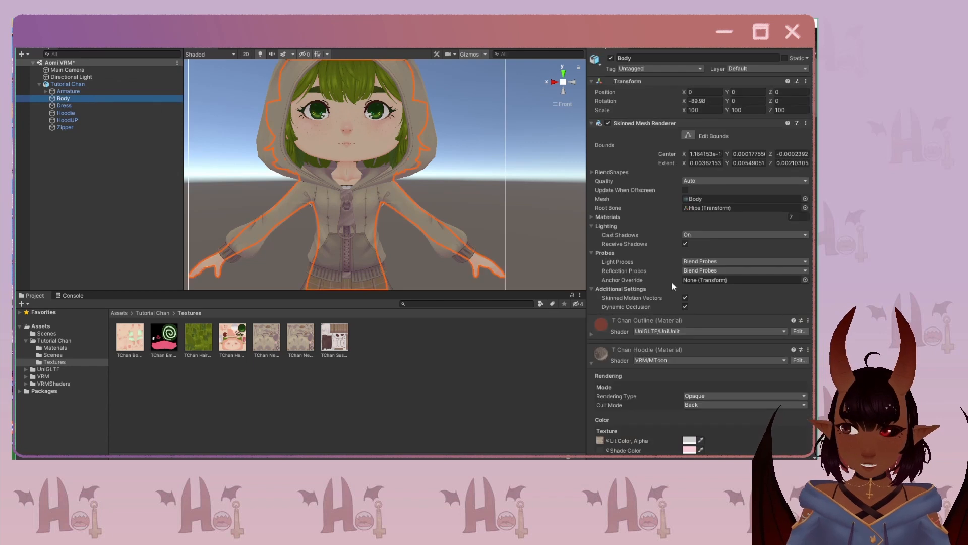
scroll(672, 280, "down", 5)
left_click(688, 282)
left_click_drag(343, 201, 372, 213, "alt")
left_click(274, 195)
left_click_drag(273, 195, 469, 215, "alt")
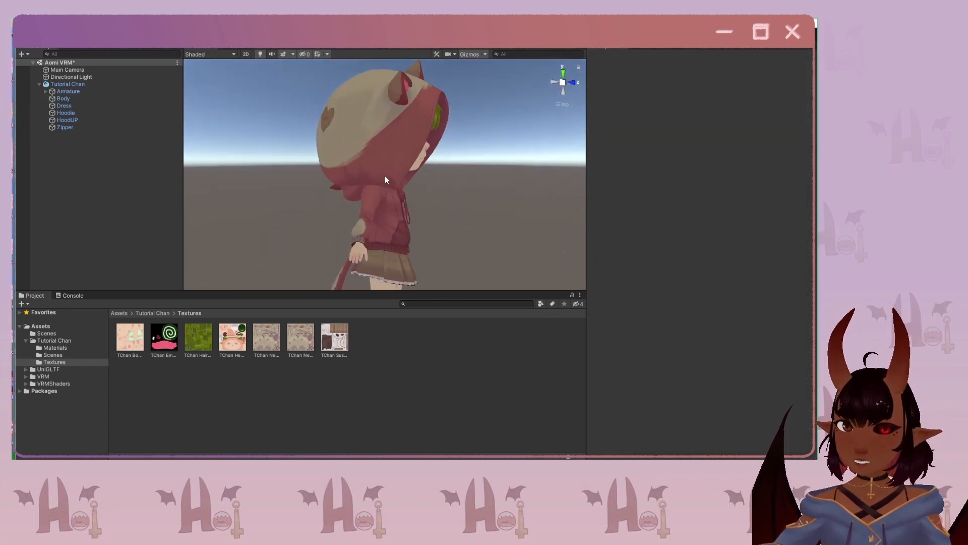
Set both the Shade Color and the Lit Color, Alpha of the T Chan Hoodie material to white (FFFFFF).
left_click(64, 98)
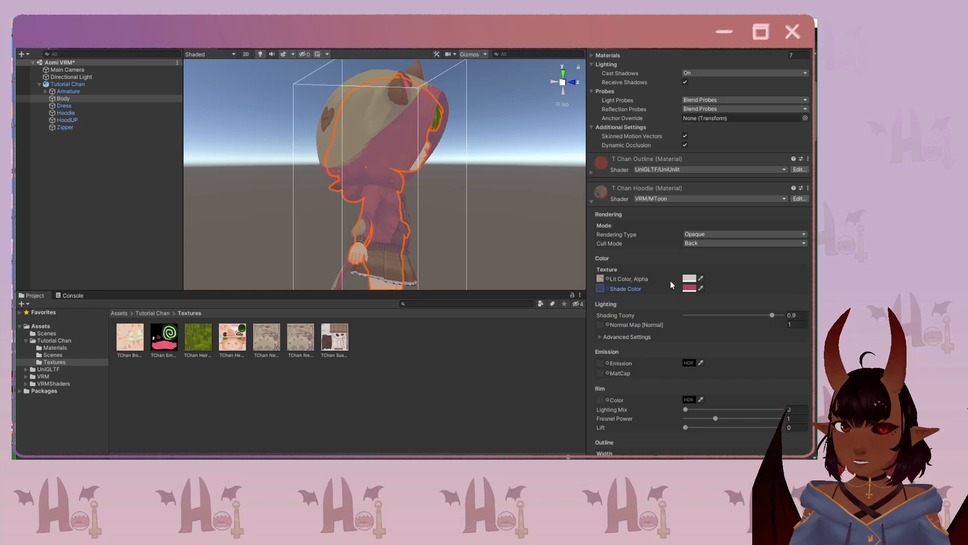
left_click_drag(342, 129, 297, 133, "alt")
left_click(688, 288)
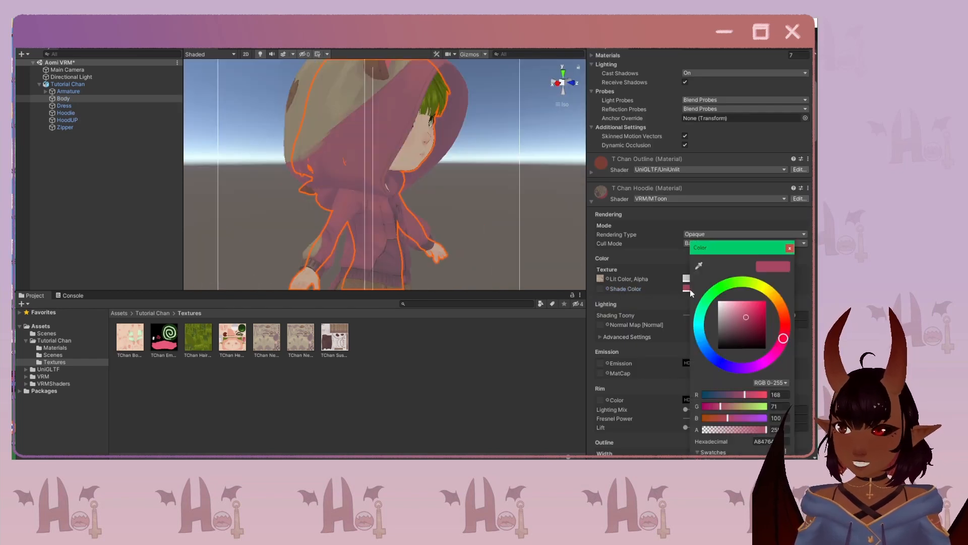
left_click_drag(734, 316, 719, 303)
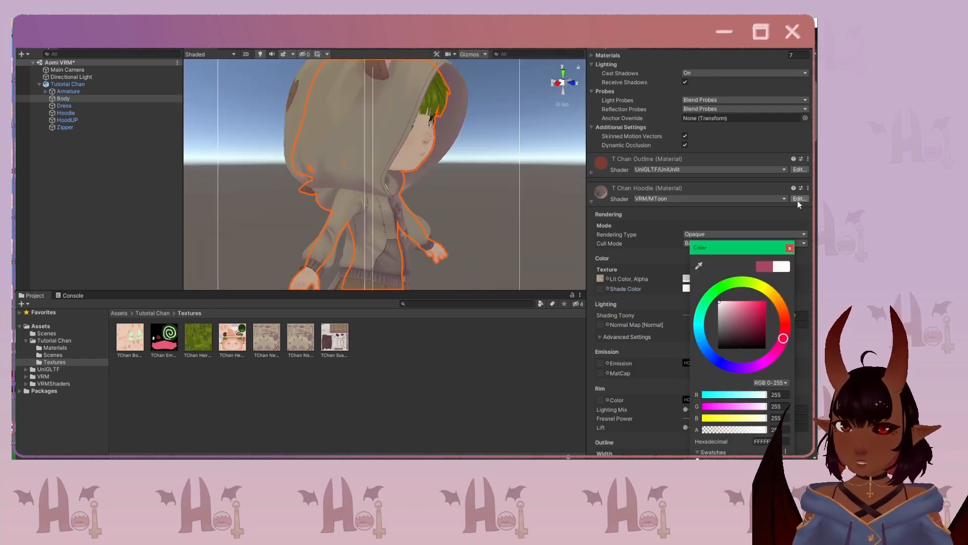
left_click(790, 248)
left_click(689, 279)
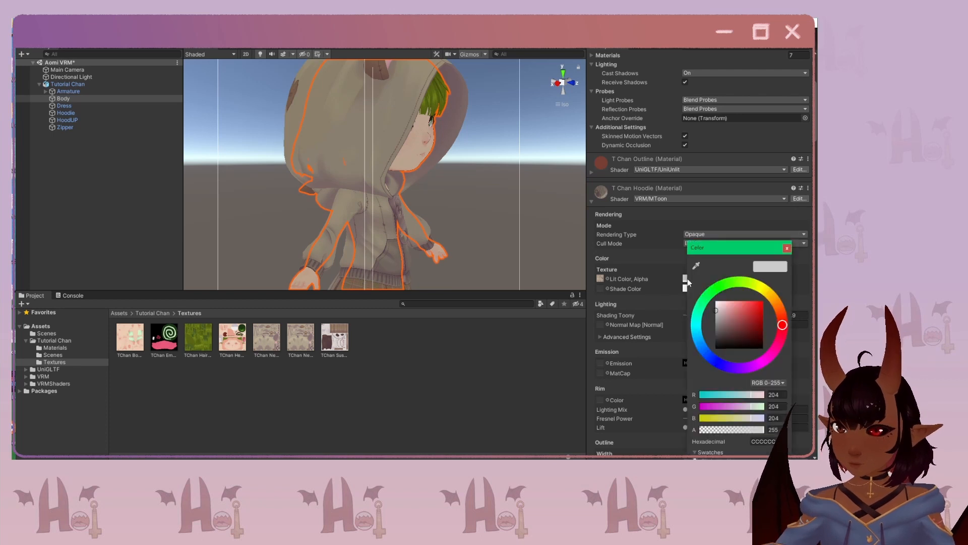
left_click(716, 302)
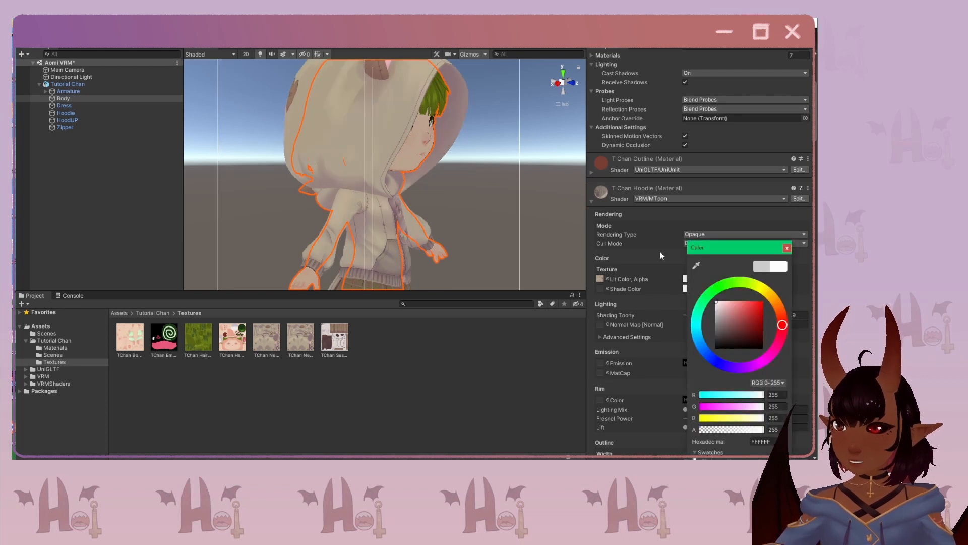
left_click(788, 248)
Assign the second hoodie texture from the Textures folder to the T Chan Hoodie material's Shade Color map and adjust its shade tint.
left_click(558, 83)
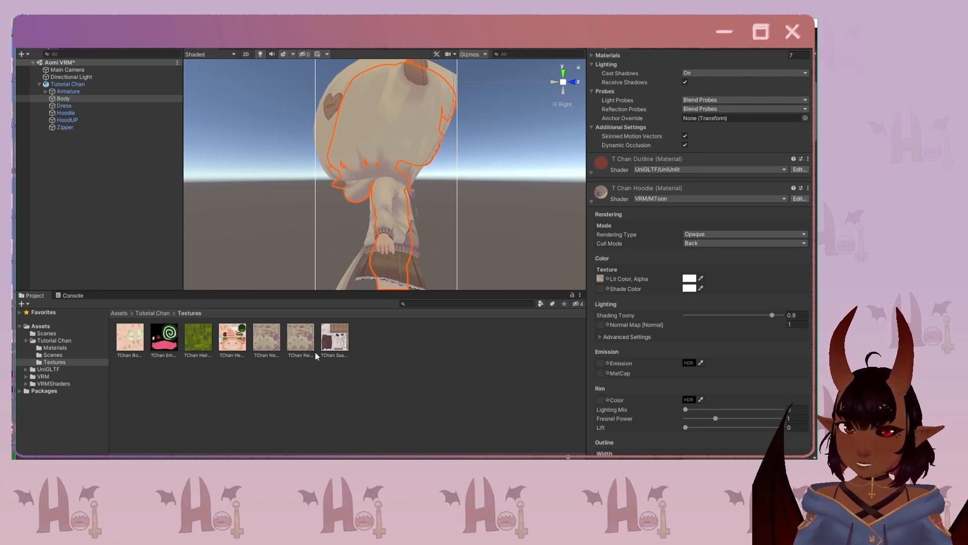
left_click_drag(312, 351, 601, 289)
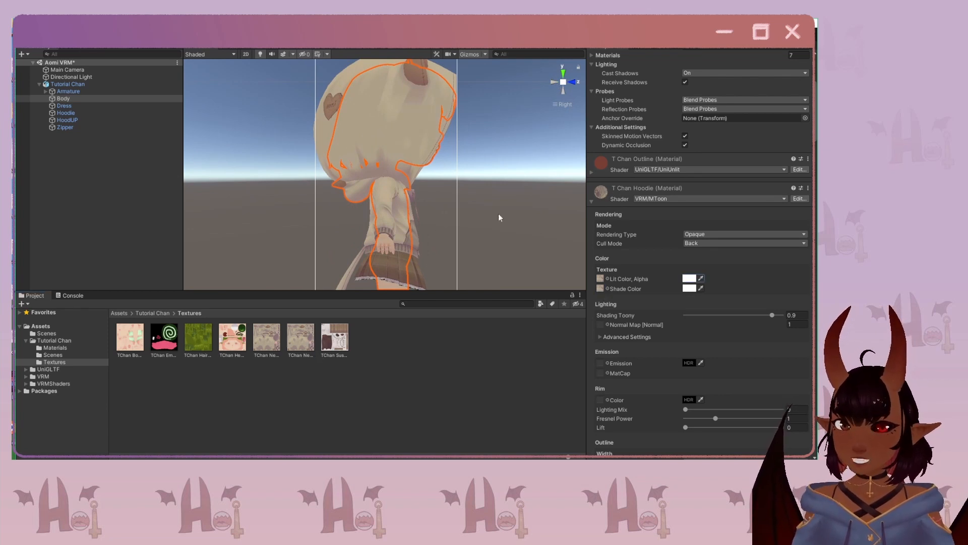
left_click(689, 288)
left_click_drag(724, 304, 718, 307)
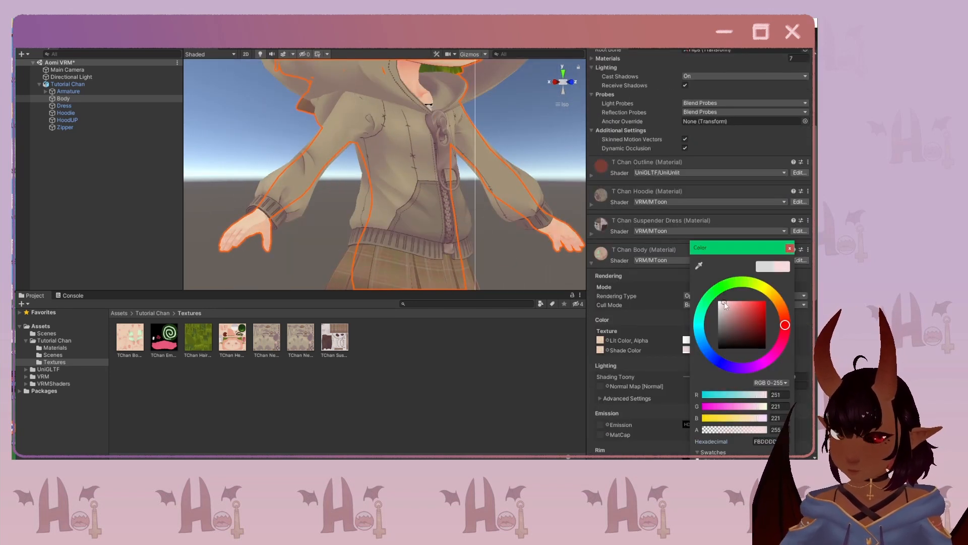
Disable the HoodUP object and open the Shade Color of the Body mesh's T Chan Hair material for editing.
left_click(611, 58)
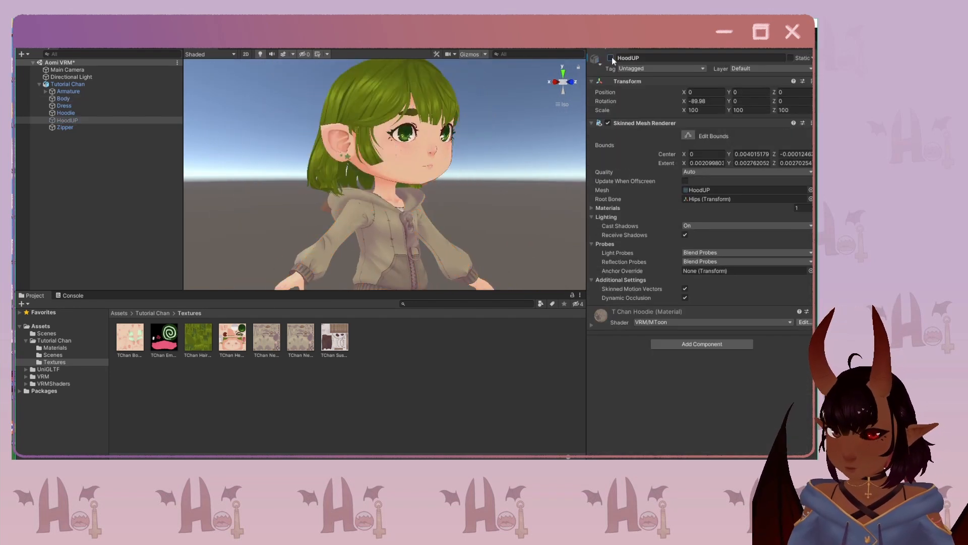
left_click(63, 98)
scroll(701, 353, "down", 4)
left_click(613, 401)
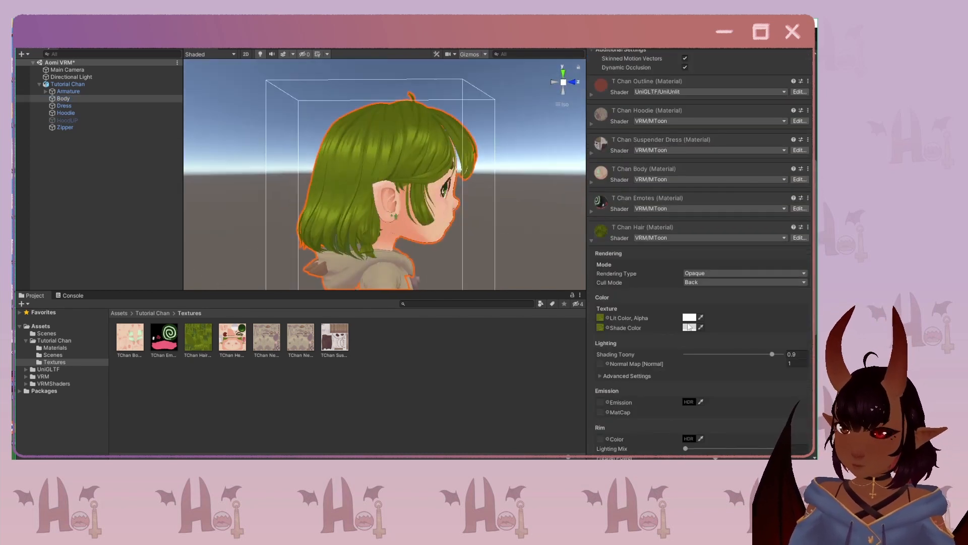
left_click(689, 327)
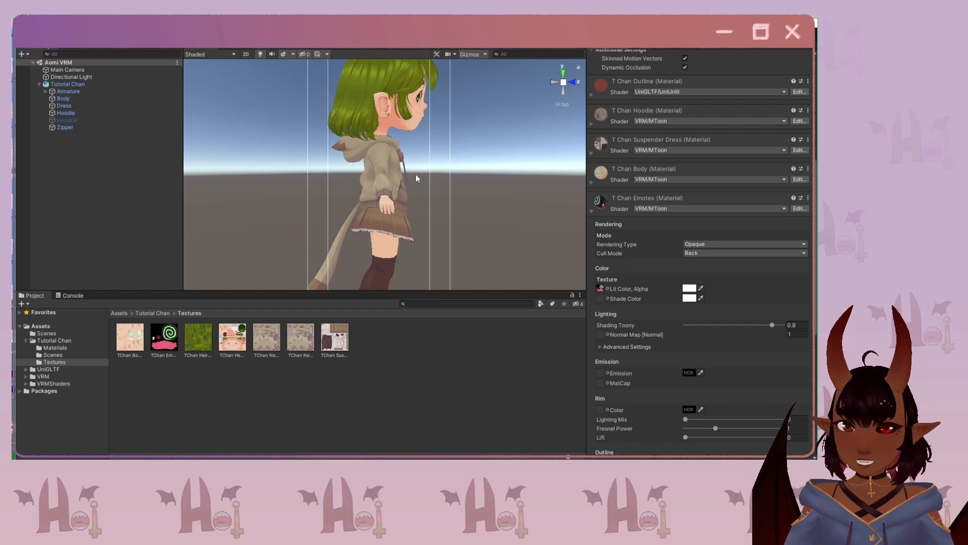
Inspect the shading on the model's skirt, hoodie and face from the front.
scroll(418, 179, "up", 4)
right_click_drag(510, 177, 307, 184)
scroll(410, 264, "up", 6)
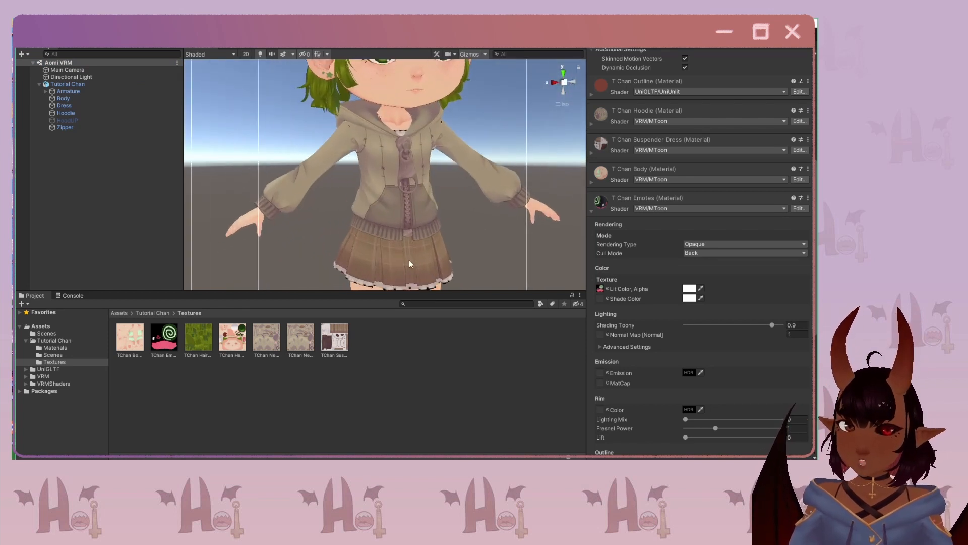
middle_click_drag(410, 264, 360, 280)
scroll(474, 157, "up", 2)
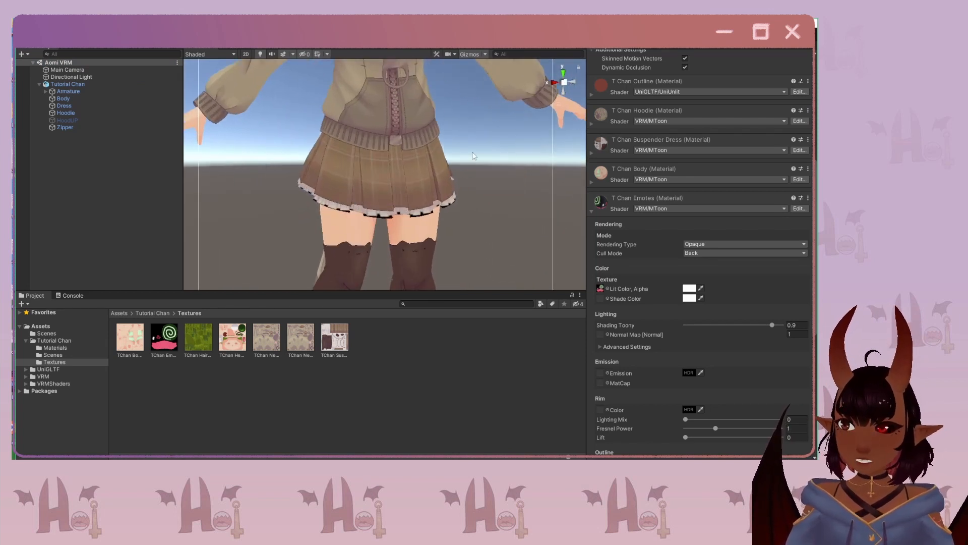
middle_click_drag(345, 147, 333, 252)
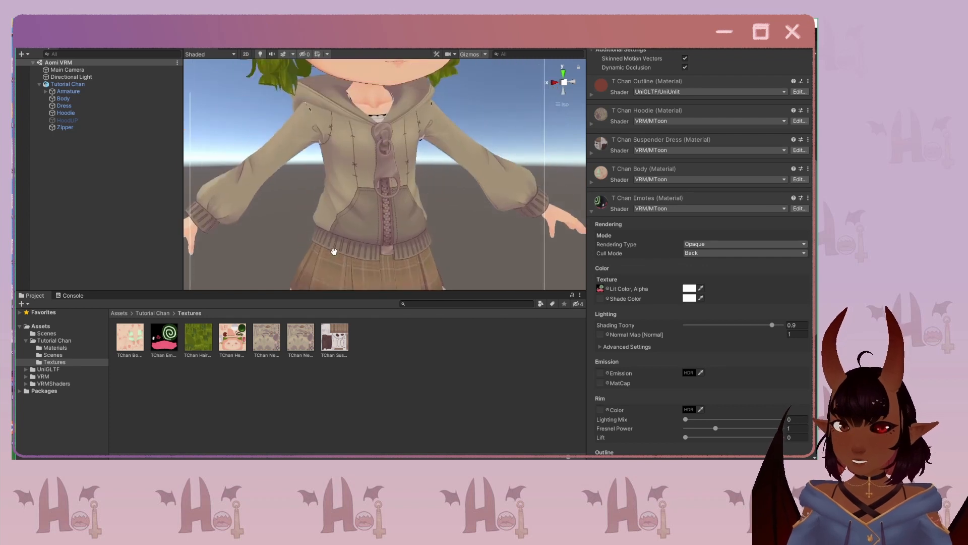
middle_click_drag(378, 97, 378, 254)
scroll(378, 253, "up", 5)
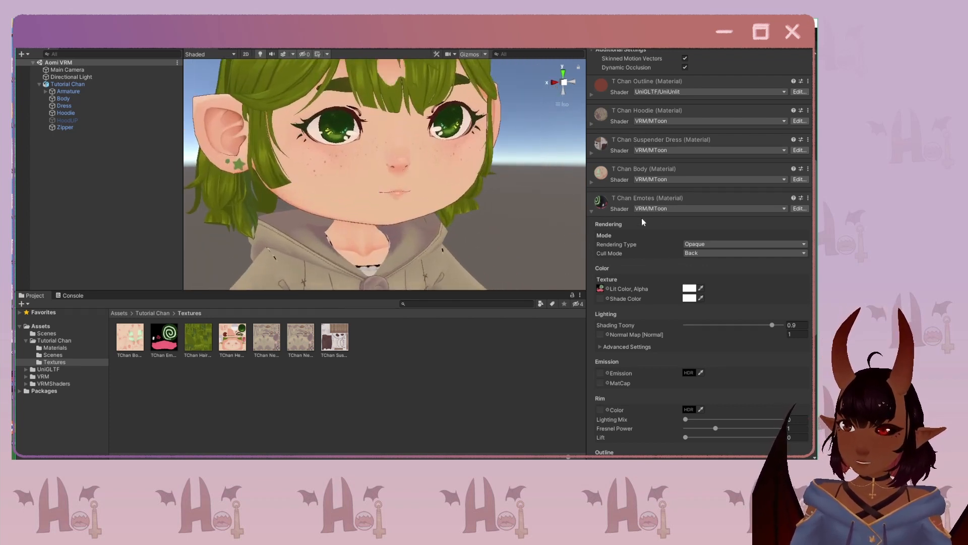
Set the T Chan Emotes material's Rendering Type to TransparentWithZWrite.
scroll(356, 192, "down", 1)
left_click(716, 244)
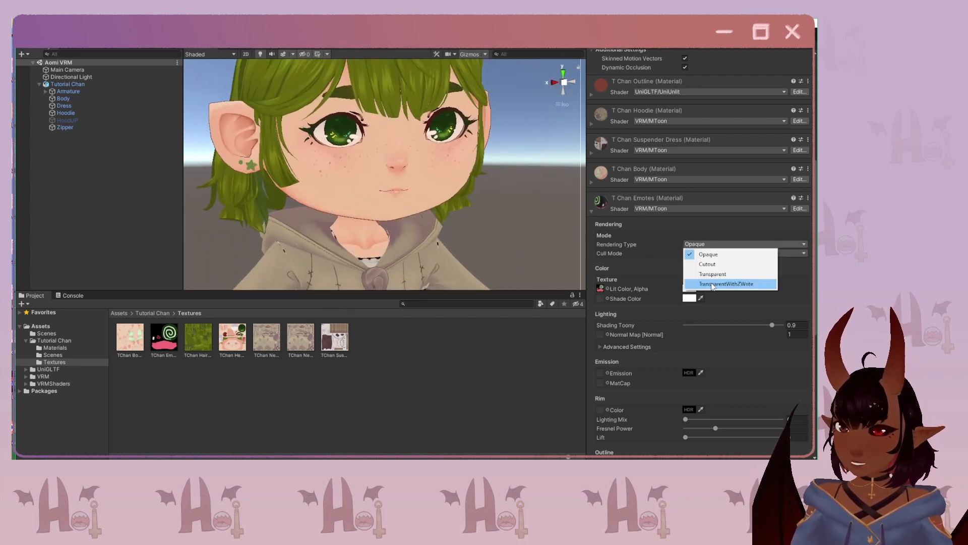
left_click(726, 284)
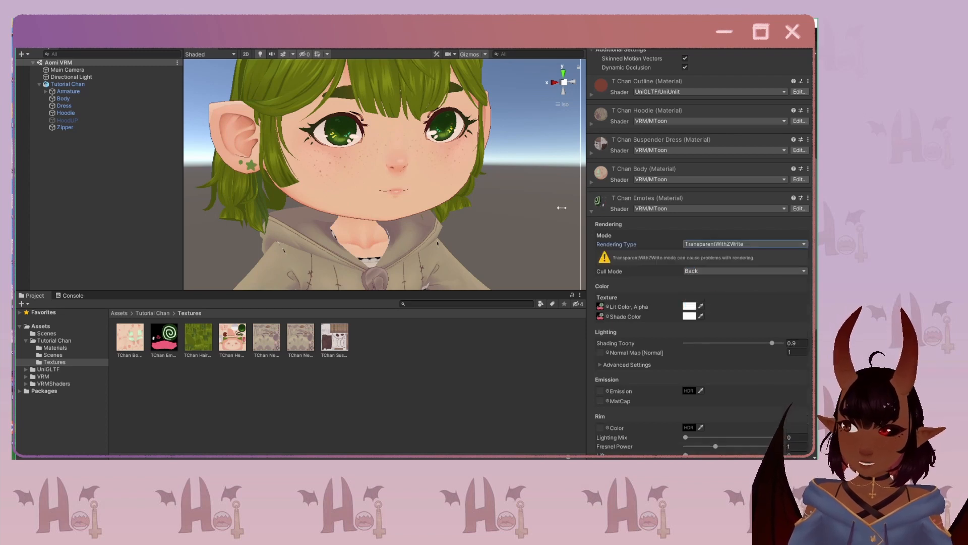
Select the Body mesh, expand its BlendShapes and look through the list of expression and outfit shapes.
left_click(92, 98)
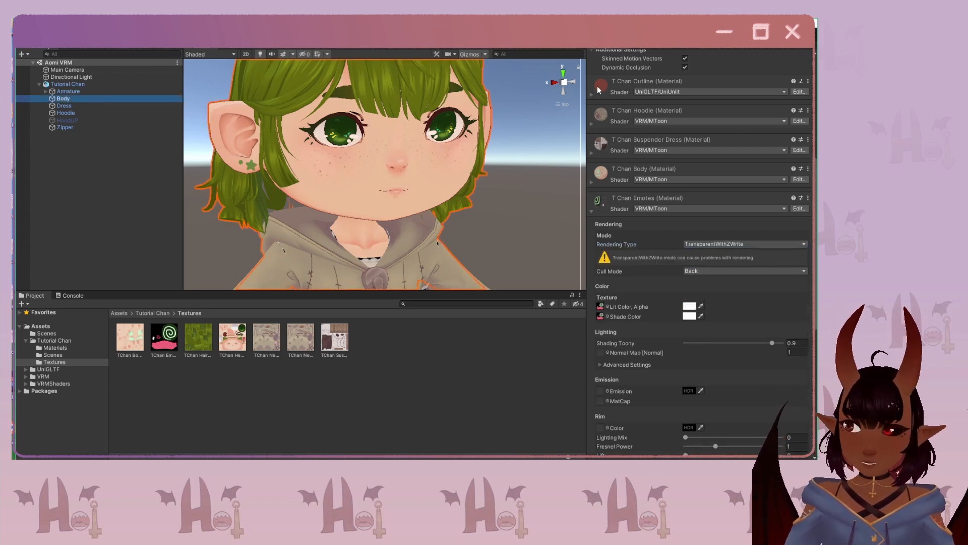
left_click(801, 47)
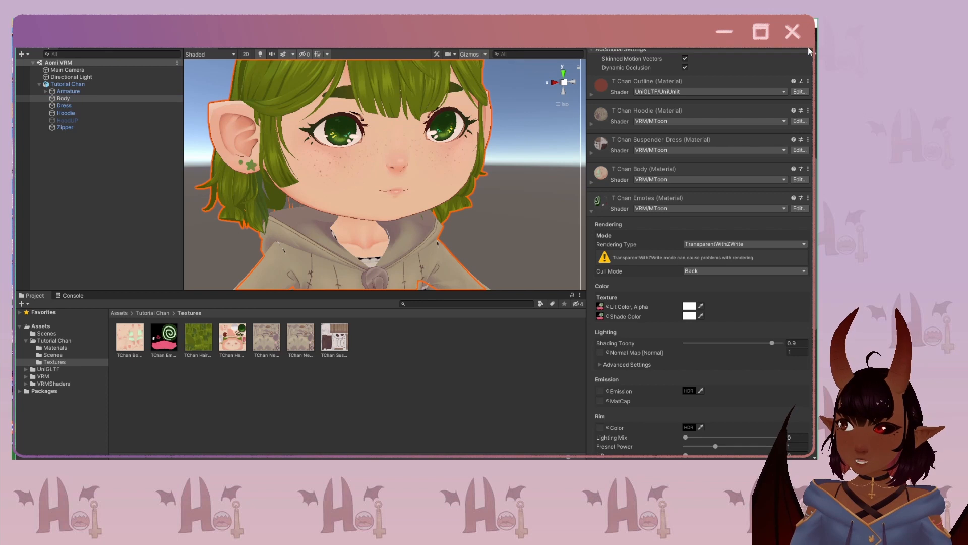
left_click(94, 100)
scroll(781, 100, "up", 10)
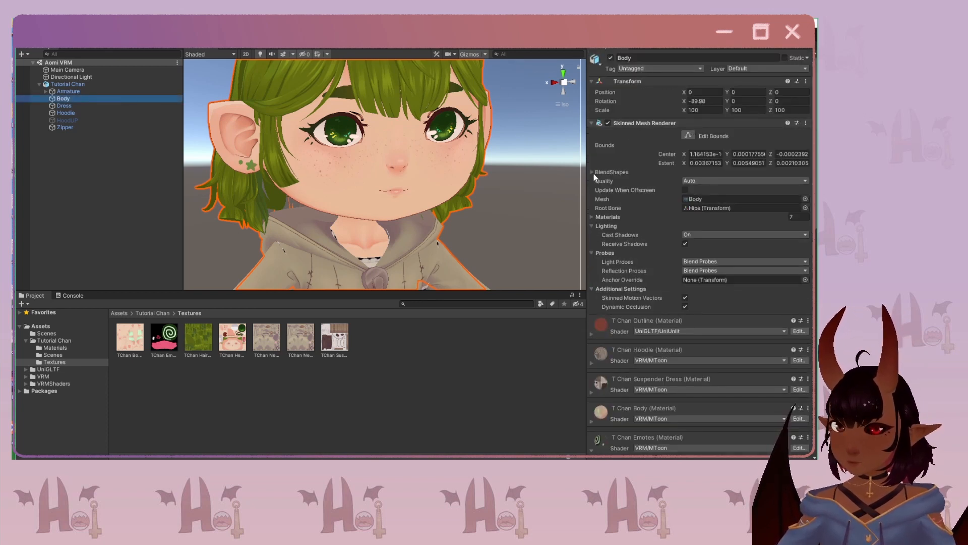
left_click(590, 172)
scroll(650, 191, "down", 15)
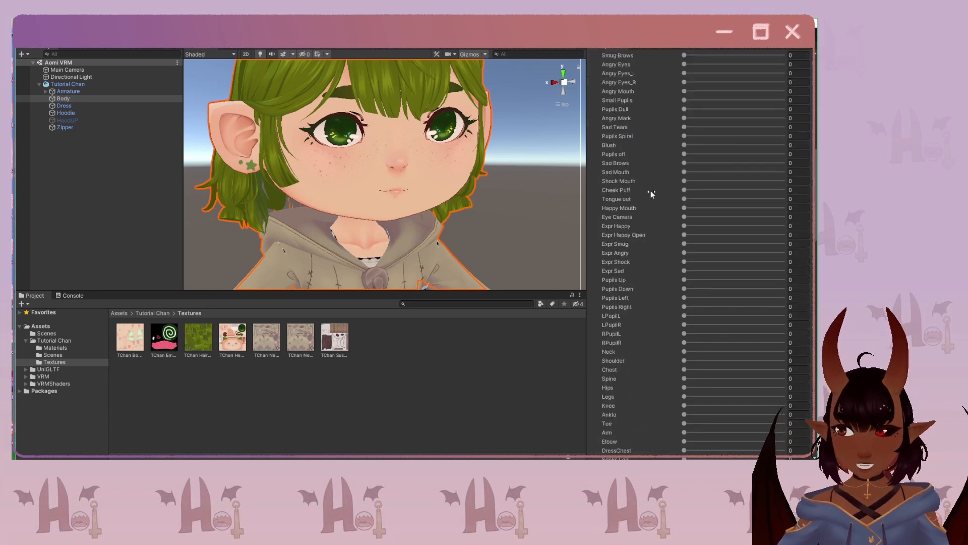
scroll(640, 210, "up", 3)
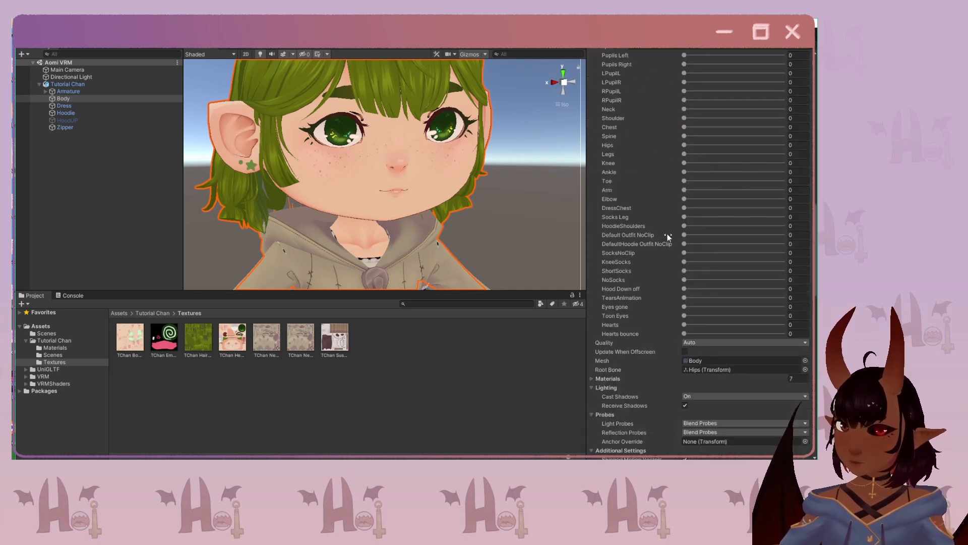
right_click_drag(489, 209, 554, 231)
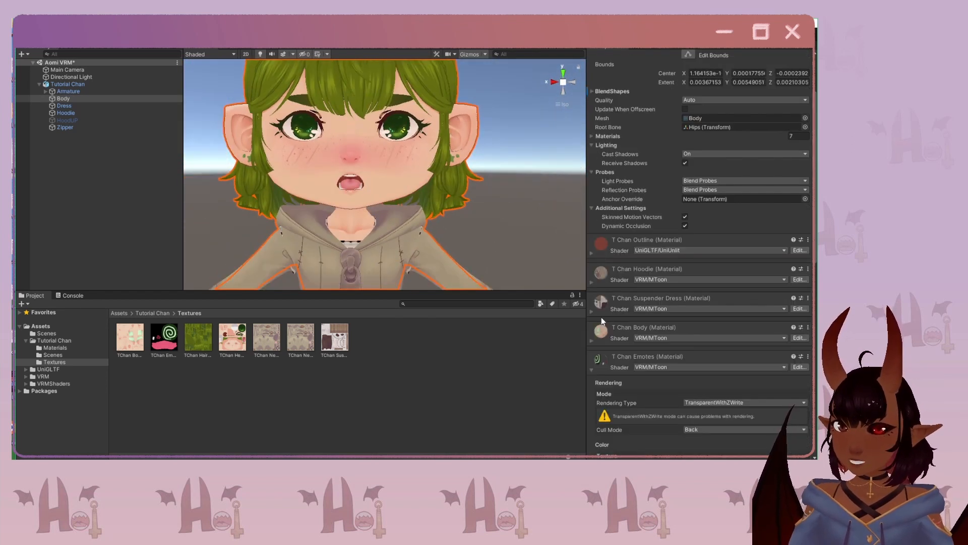
Set the T Chan Suspender Dress material's Rendering Type to Cutout and check the model from the front.
left_click(591, 311)
scroll(668, 328, "down", 3)
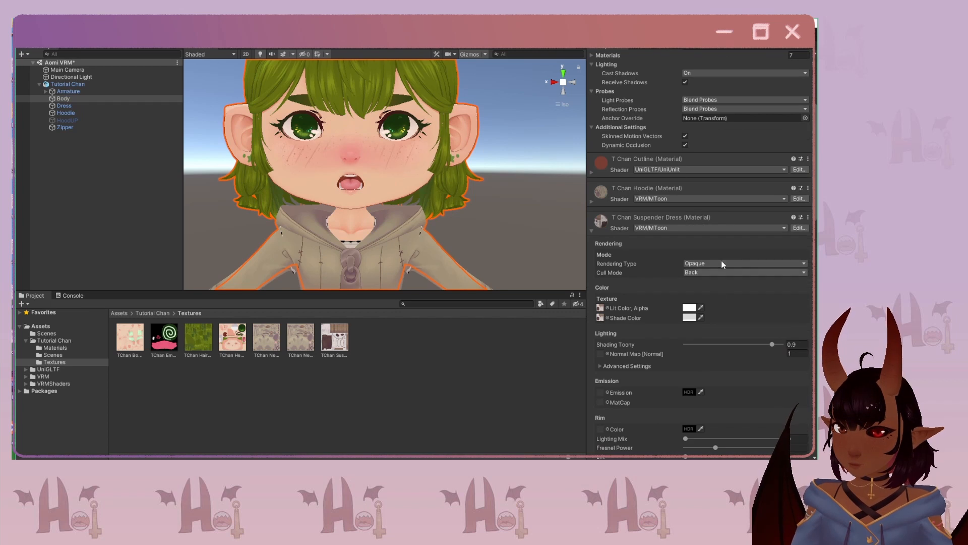
left_click(722, 263)
left_click(719, 284)
scroll(383, 237, "down", 3)
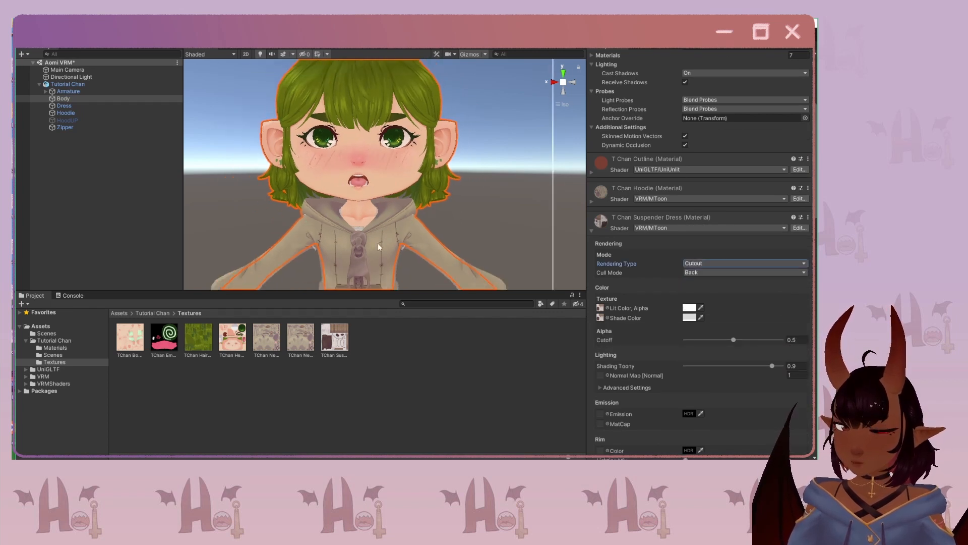
middle_click_drag(377, 243, 373, 262)
scroll(403, 150, "up", 7)
scroll(397, 164, "down", 4)
scroll(395, 164, "down", 5)
scroll(373, 242, "up", 3)
left_click(591, 230)
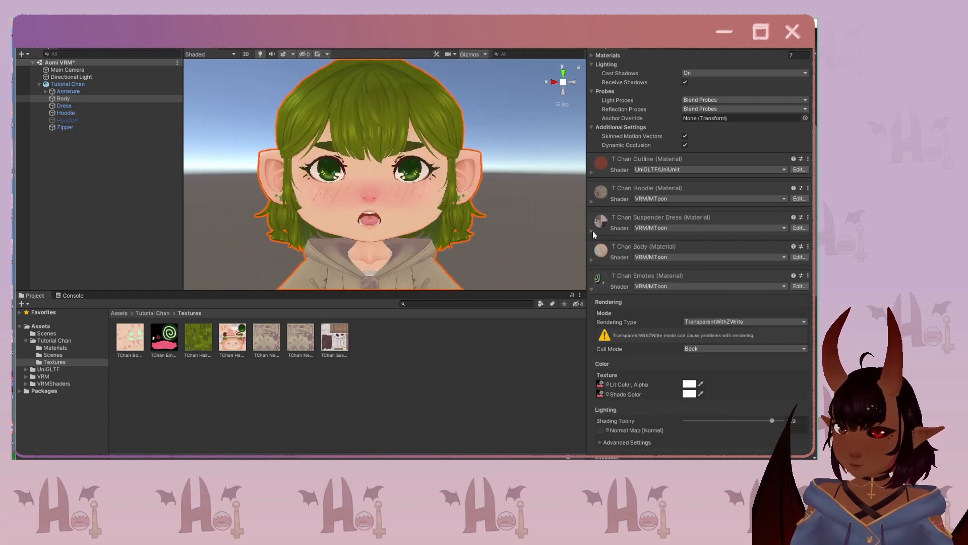
Try the Transparent Rendering Type on the T Chan Hair material and inspect the bangs at an angle.
scroll(609, 269, "down", 3)
scroll(609, 268, "down", 4)
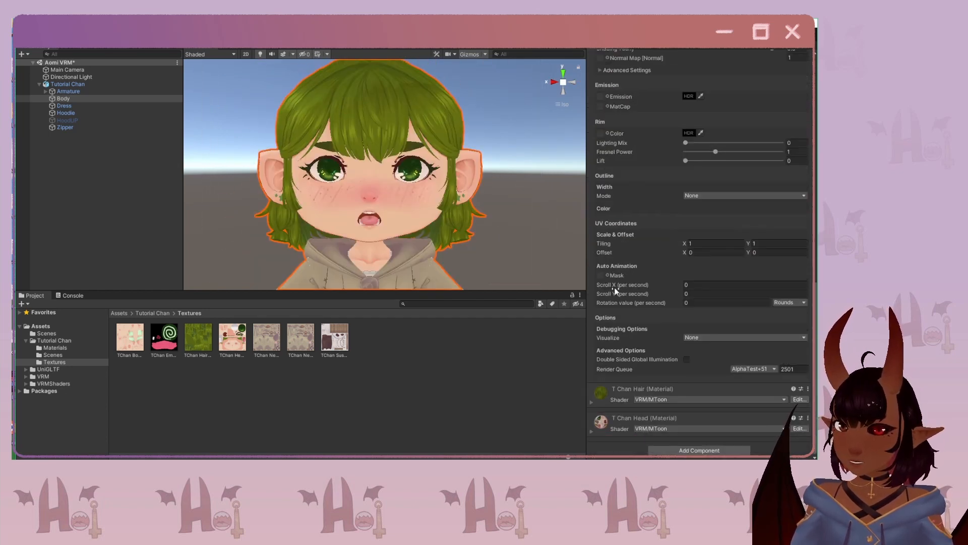
left_click(592, 430)
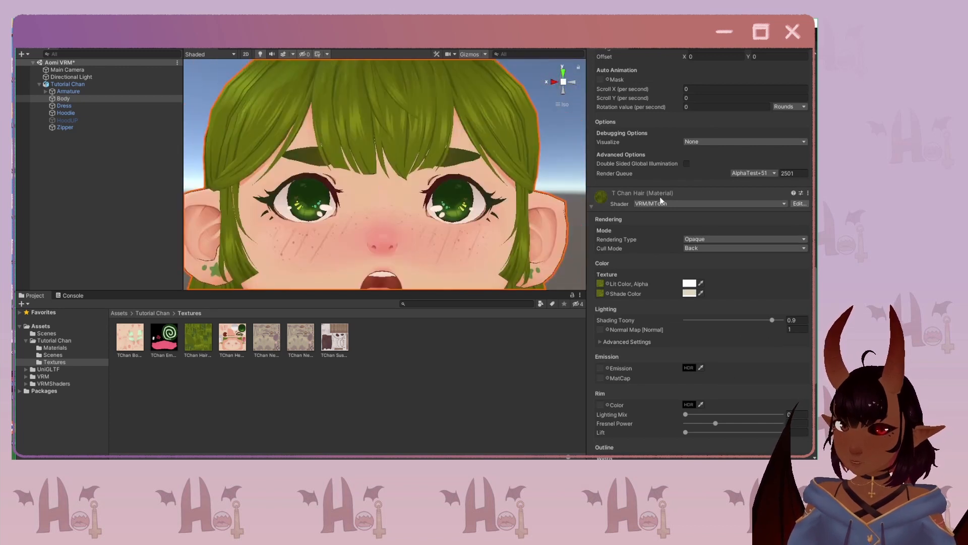
left_click(706, 239)
left_click(709, 269)
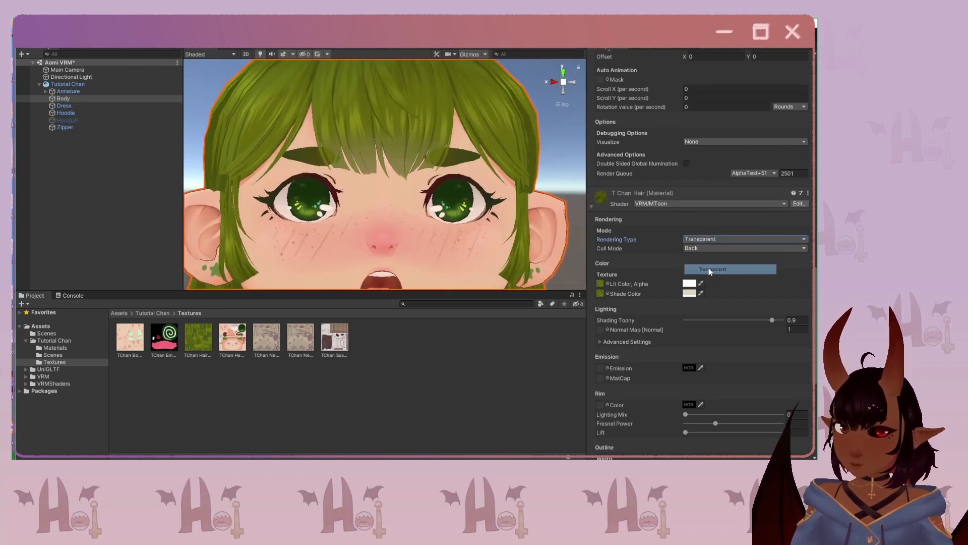
left_click_drag(442, 184, 458, 150, "alt")
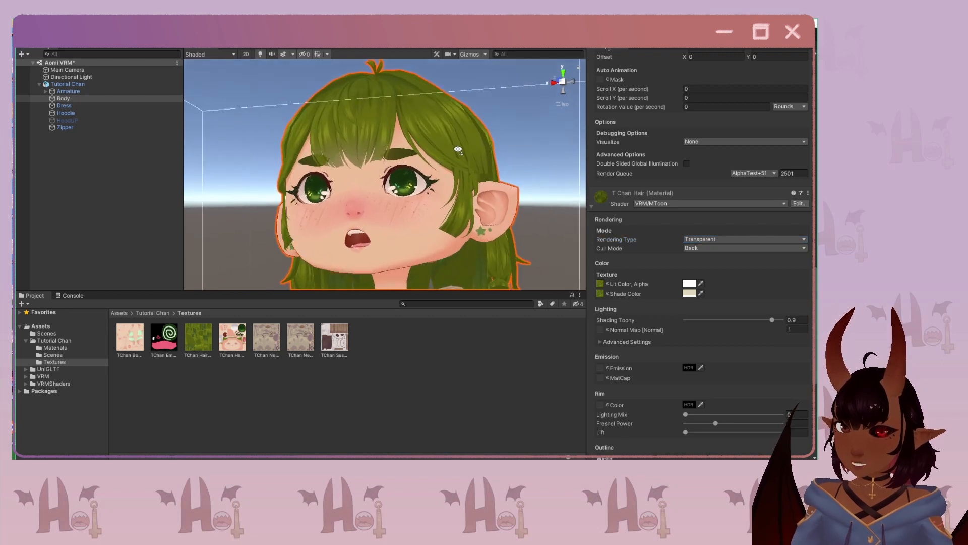
Set the T Chan Hair material's Rendering Type to TransparentWithZWrite and view the hair from another angle.
left_click(706, 243)
left_click(699, 277)
left_click_drag(459, 197, 577, 202, "alt")
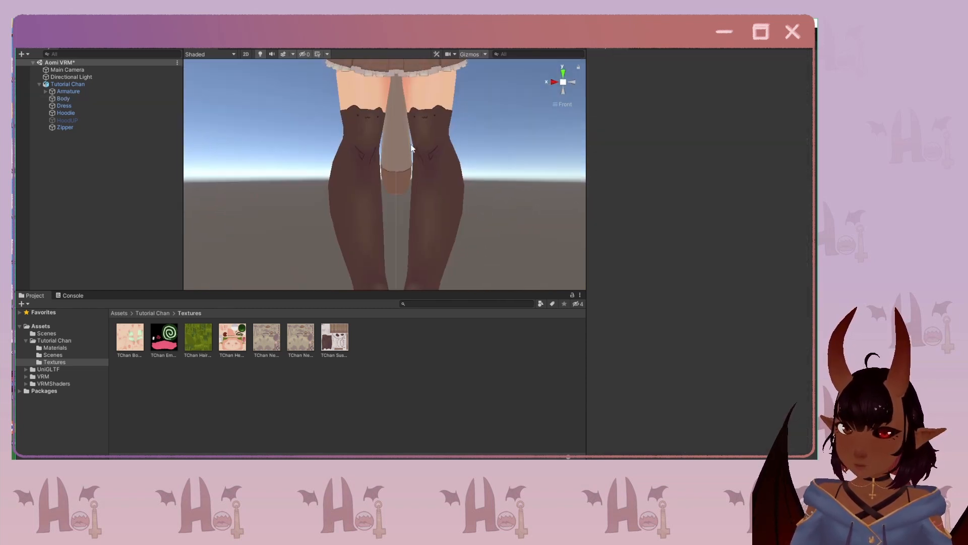
Turn Cull Mode off on the T Chan Suspender Dress material and inspect the inside of the skirt.
middle_click_drag(395, 126, 508, 138)
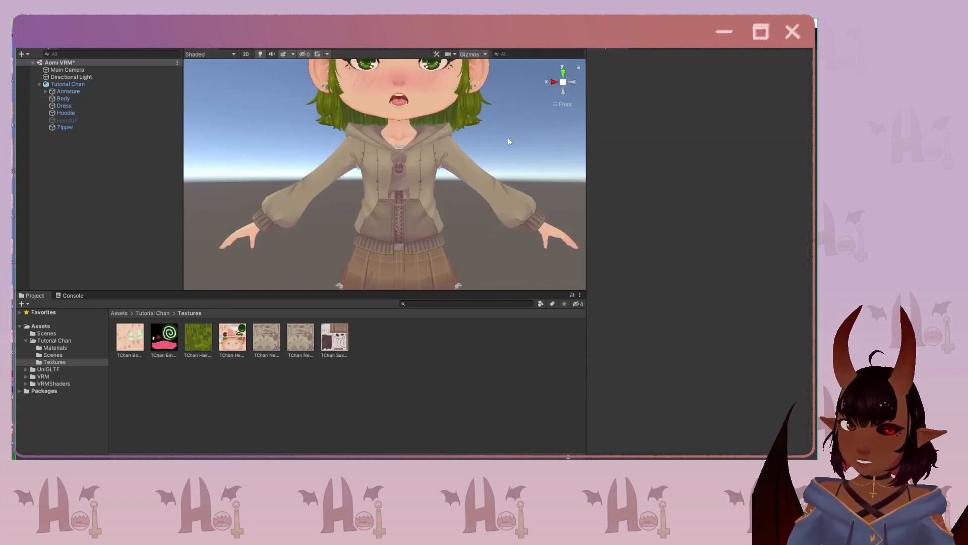
left_click_drag(507, 138, 731, 76, "alt")
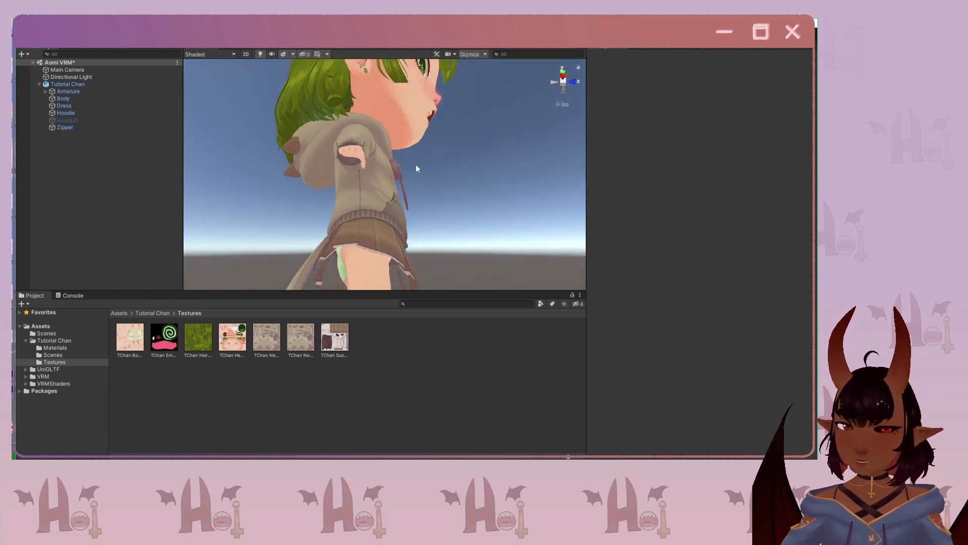
mouse_move(416, 169)
middle_mouse_down()
mouse_move(377, 249)
mouse_move(421, 179)
middle_mouse_up()
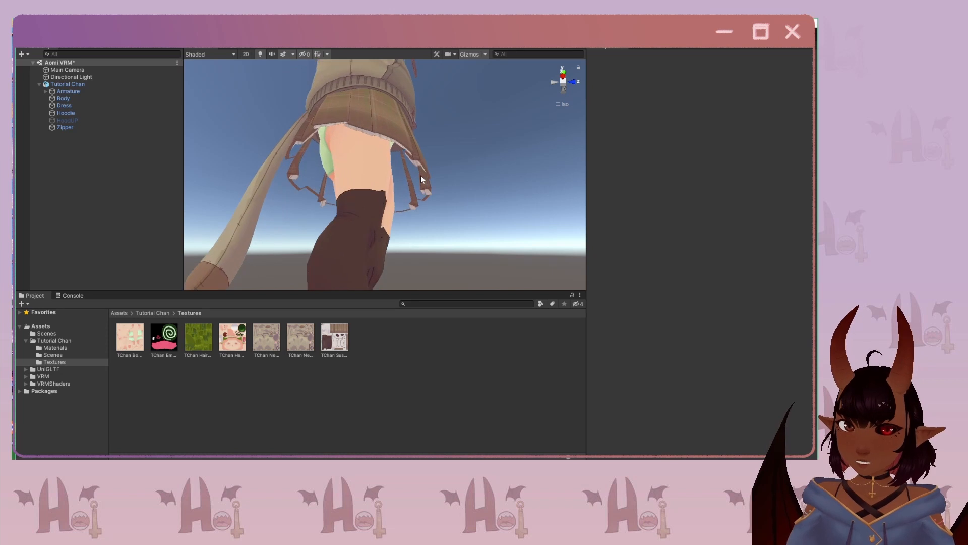
left_click(334, 338)
left_click(55, 347)
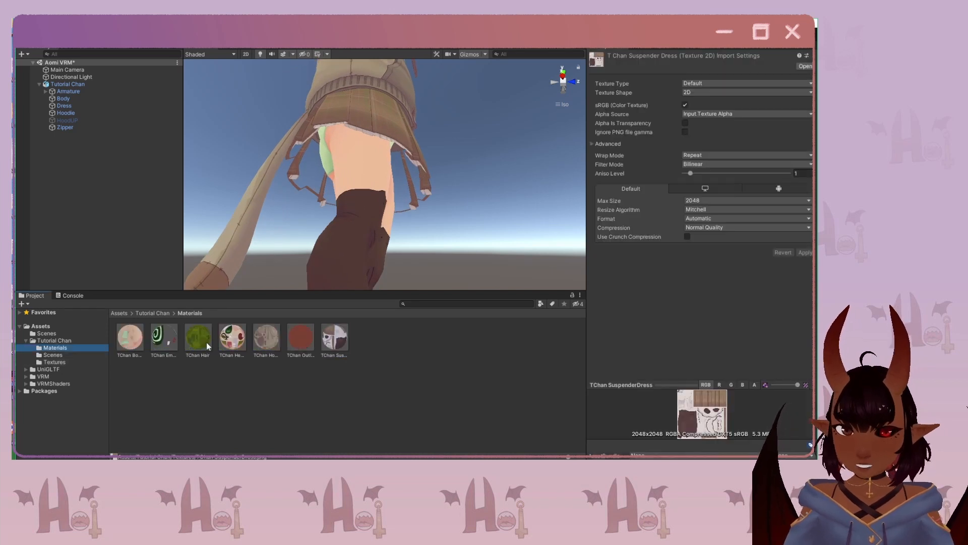
left_click(332, 340)
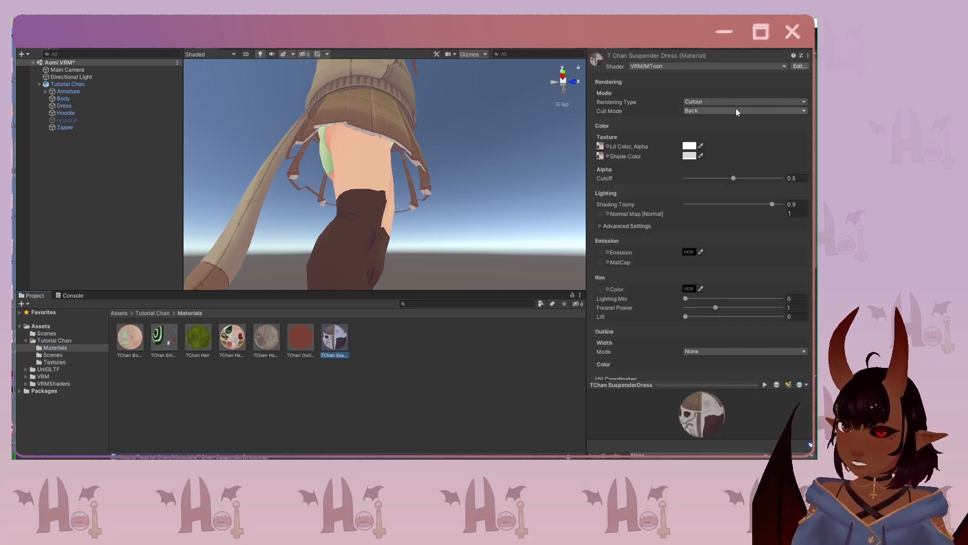
left_click(722, 111)
left_click(702, 121)
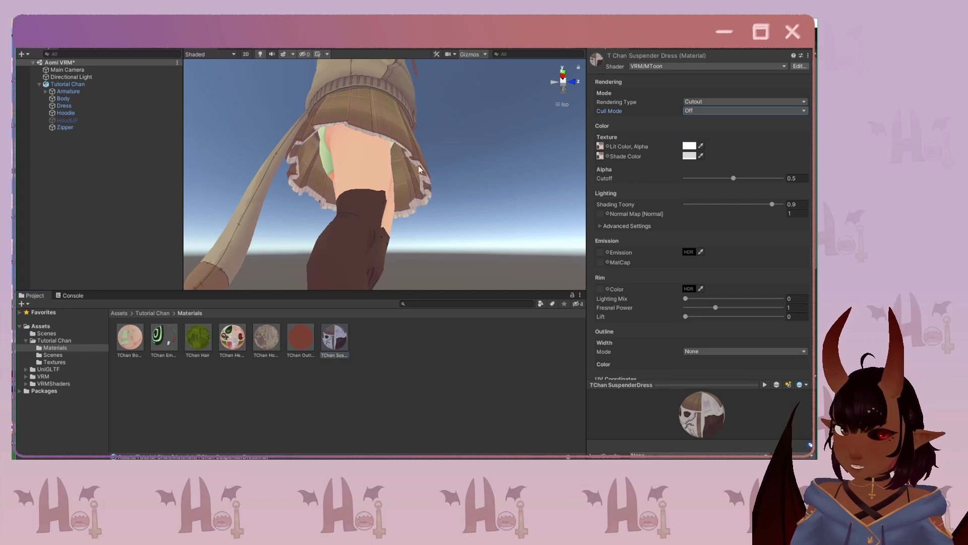
left_click_drag(459, 169, 350, 234, "alt")
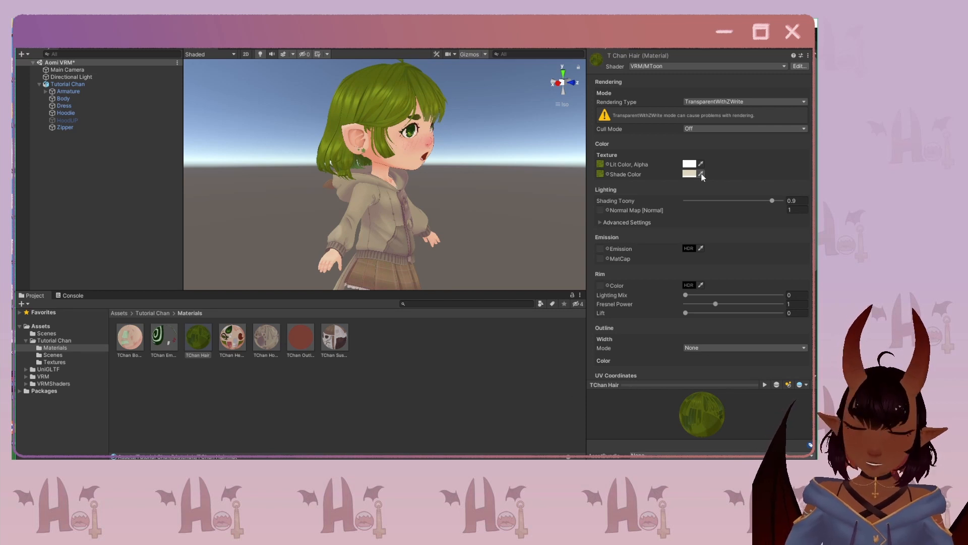
Give the T Chan Hair material a WorldCoordinates outline with a width of 0.06, viewing the head from the side.
left_click(558, 84)
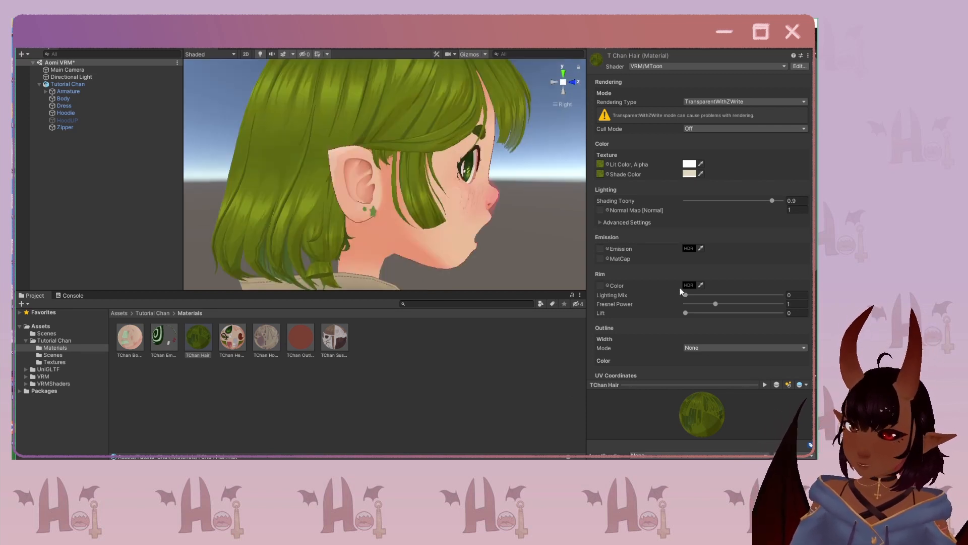
left_click(699, 348)
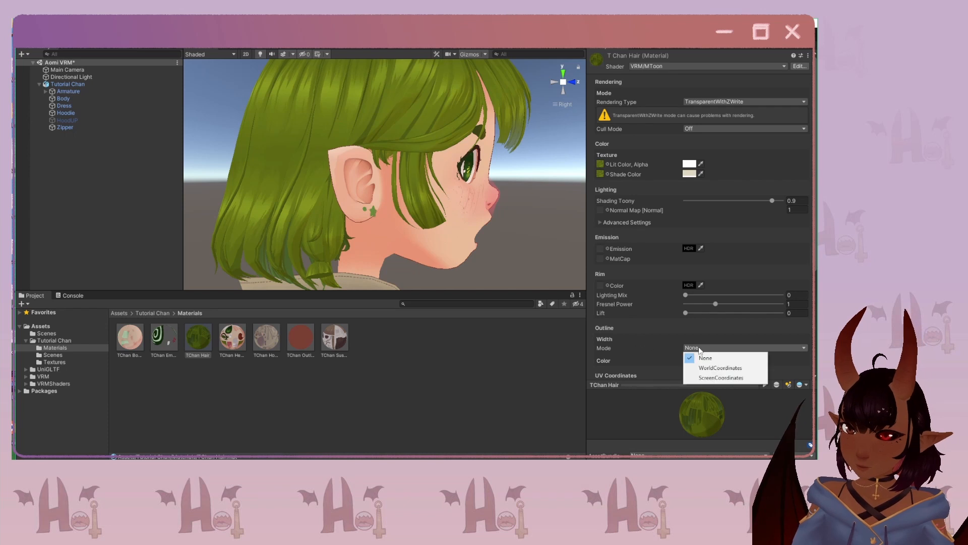
left_click(707, 367)
scroll(705, 338, "down", 3)
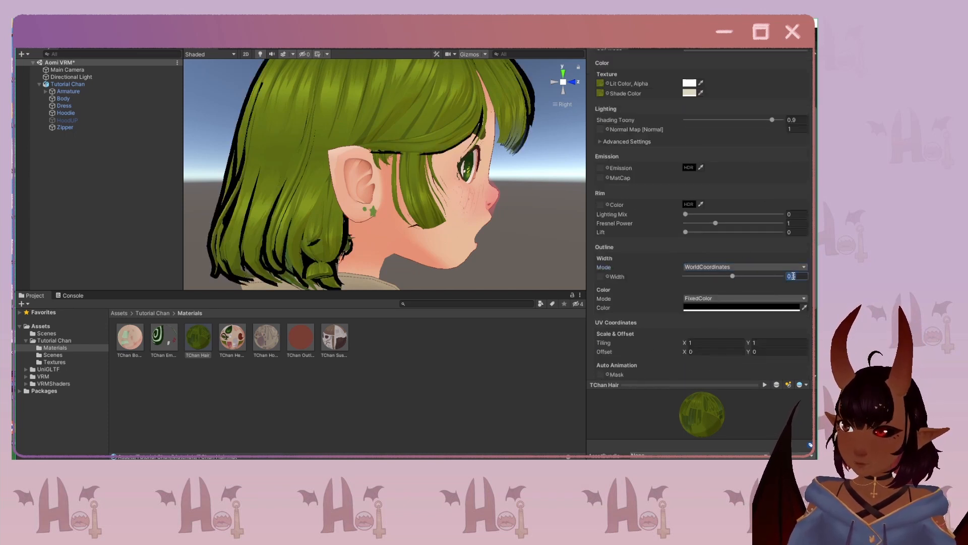
type("0.0")
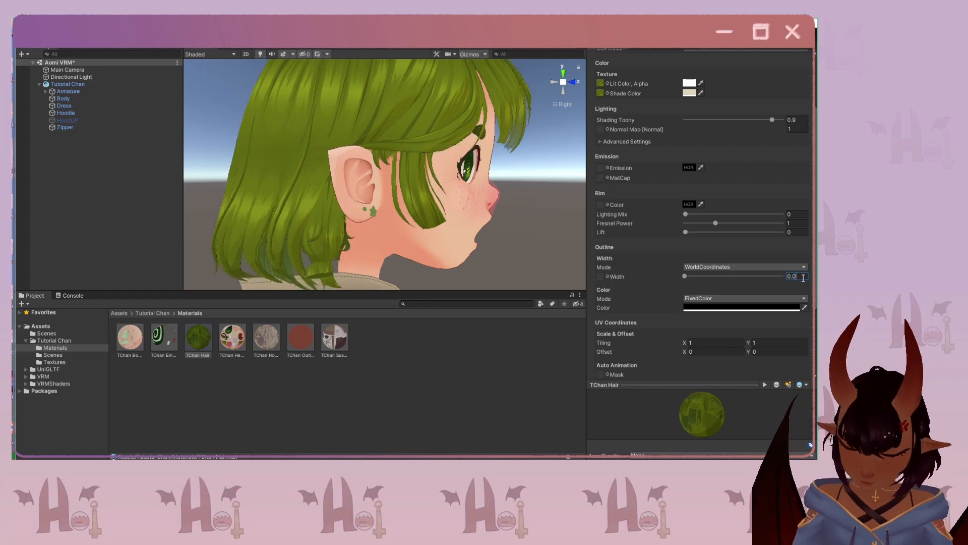
type("02")
key("BackSpace")
key("BackSpace")
type("6")
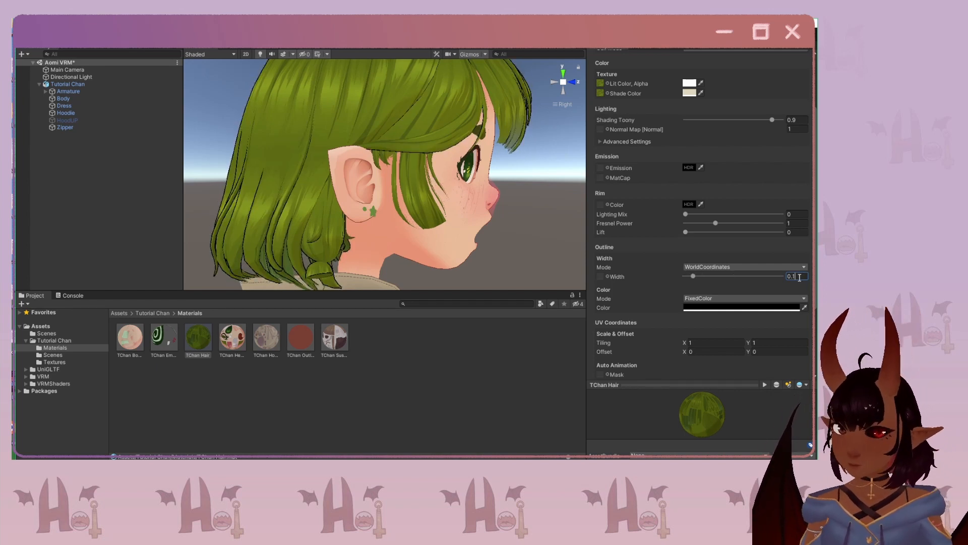
Change the hair material's fixed outline colour to a dark green.
left_click(761, 307)
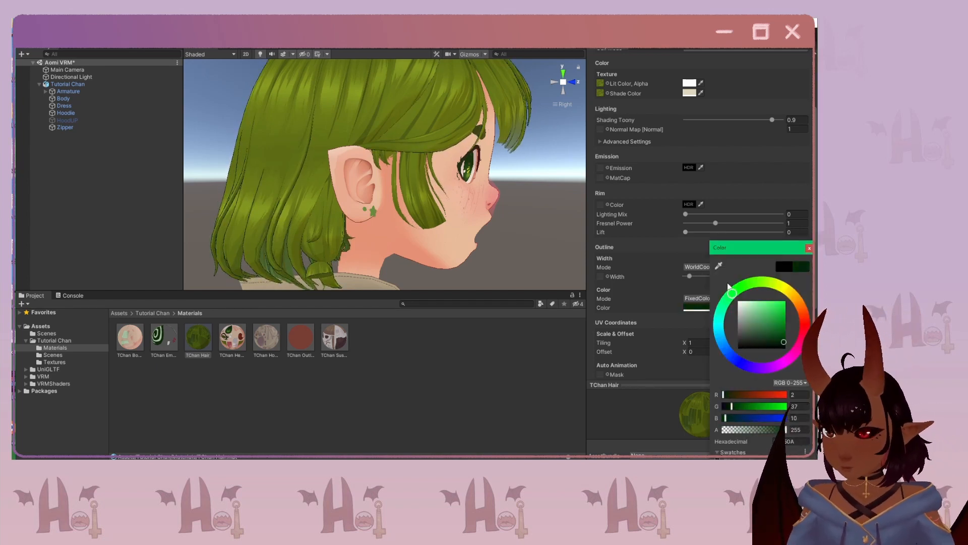
left_click(764, 310)
left_click(756, 241)
Give the T Chan Body material a WorldCoordinates outline 0.06 wide in reddish brown.
left_click(130, 337)
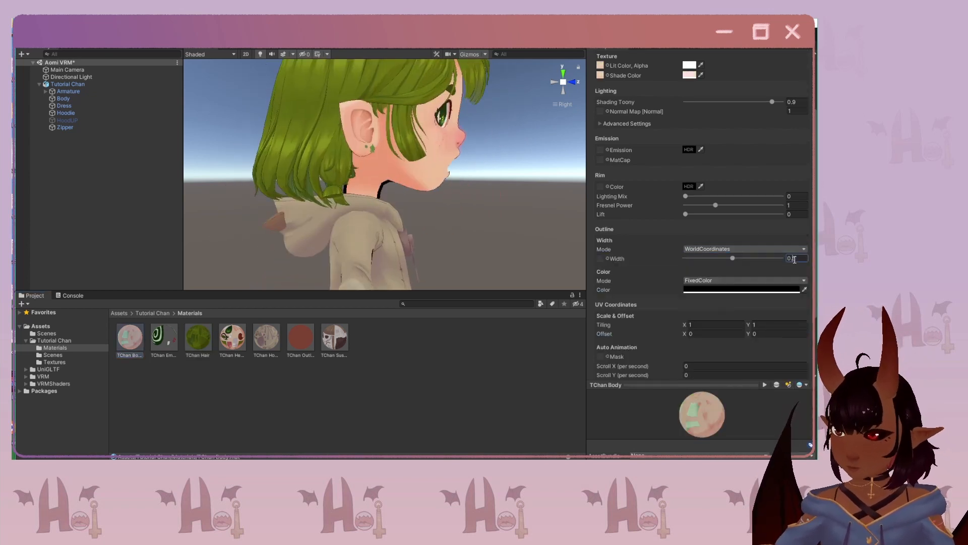
scroll(379, 244, "up", 5)
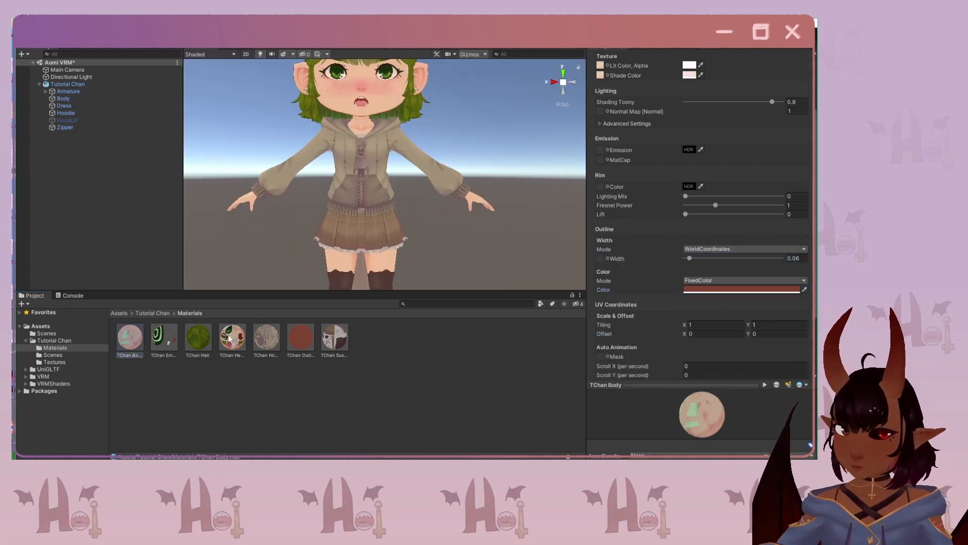
Give the T Chan Hoodie material a WorldCoordinates outline 0.06 wide, with its colour sampled from a dark mauve tone on the model.
left_click(741, 267)
left_click(800, 260)
type("0.06")
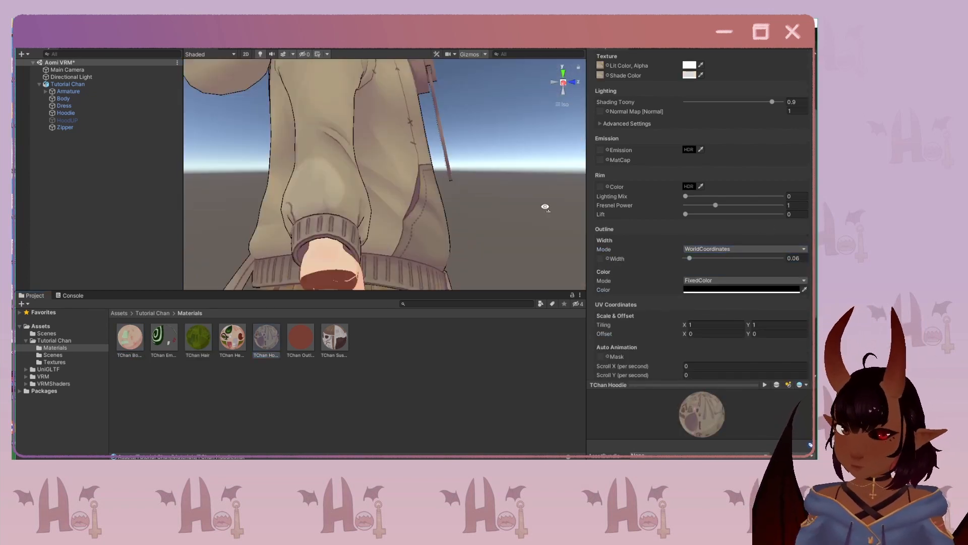
right_click_drag(545, 206, 434, 188)
left_click(804, 289)
left_click(434, 188)
scroll(272, 134, "down", 4)
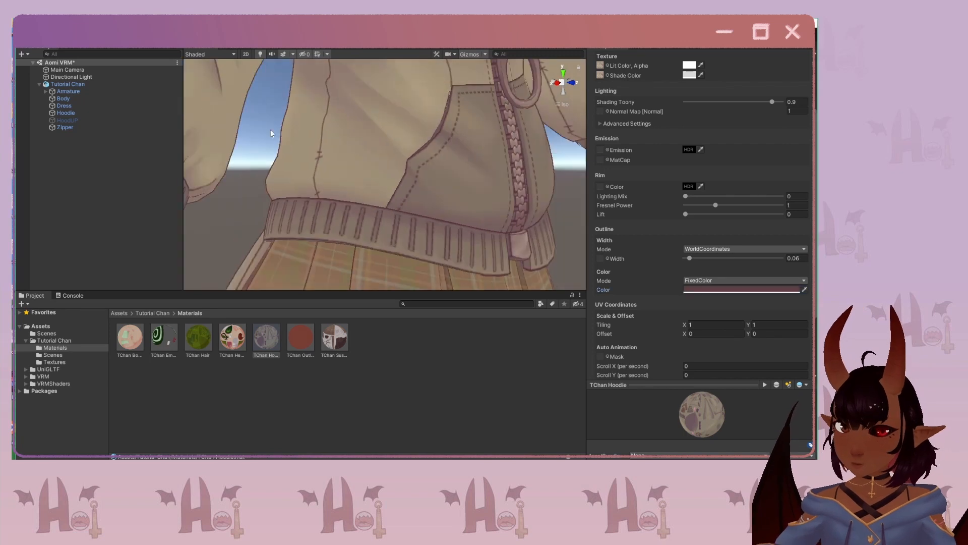
Give the T Chan Suspender Dress material a WorldCoordinates outline 0.06 wide, with a reddish-brown colour sampled from the model.
left_click(334, 337)
left_click(744, 193)
left_click(741, 210)
double_click(800, 201)
type("06")
scroll(275, 195, "down", 3)
left_click(804, 233)
left_click(276, 196)
scroll(379, 174, "down", 5)
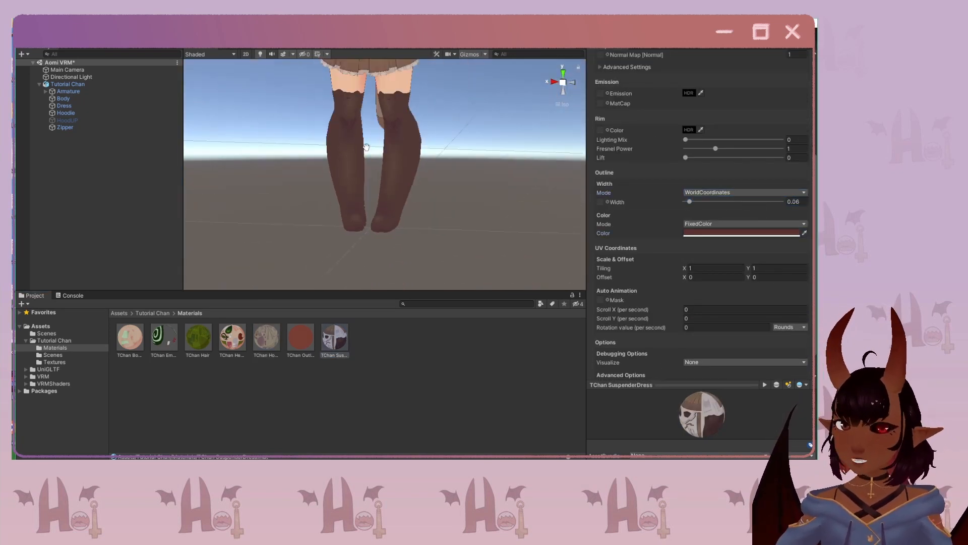
middle_click_drag(380, 81, 361, 272)
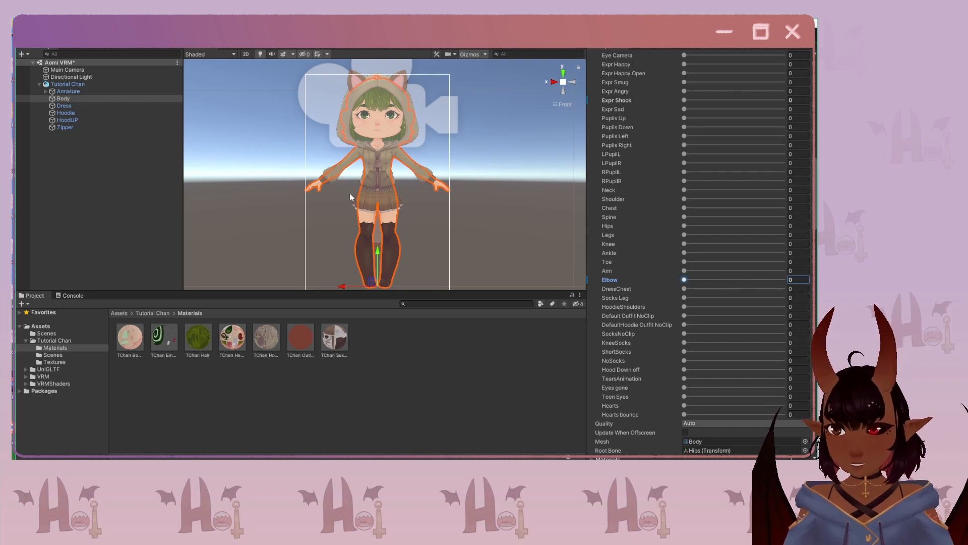
Check the hooded model from the front and save the Aomi VRM scene.
scroll(416, 153, "up", 5)
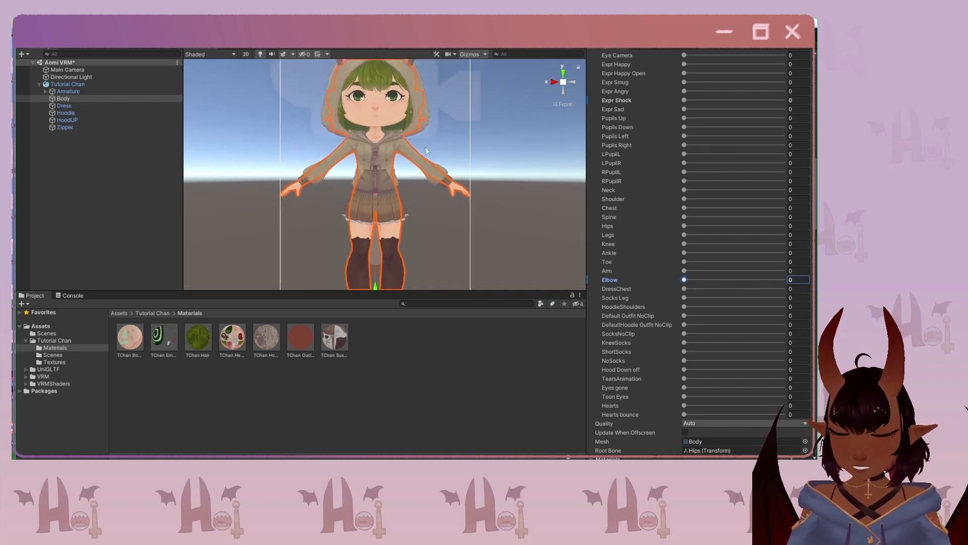
scroll(424, 116, "up", 2)
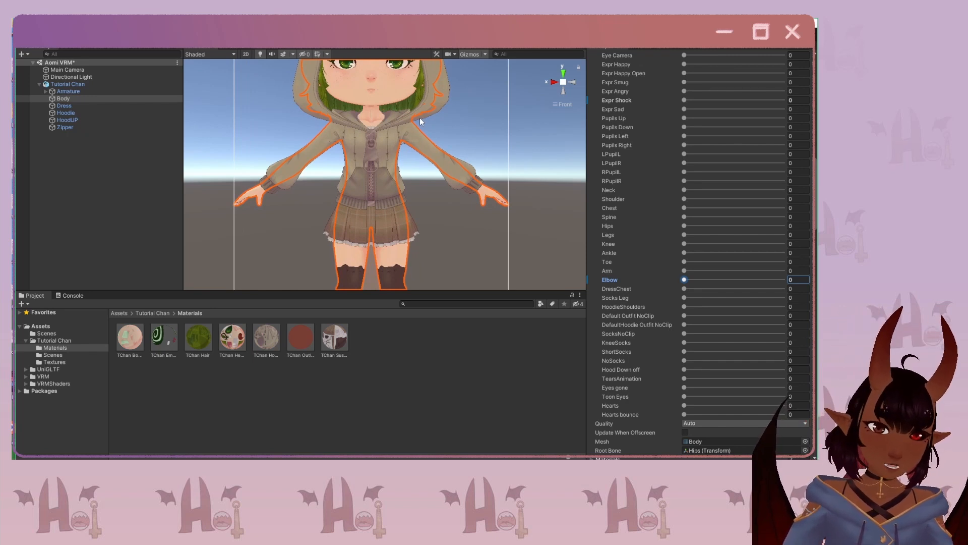
left_click(68, 62)
key("ctrl+s")
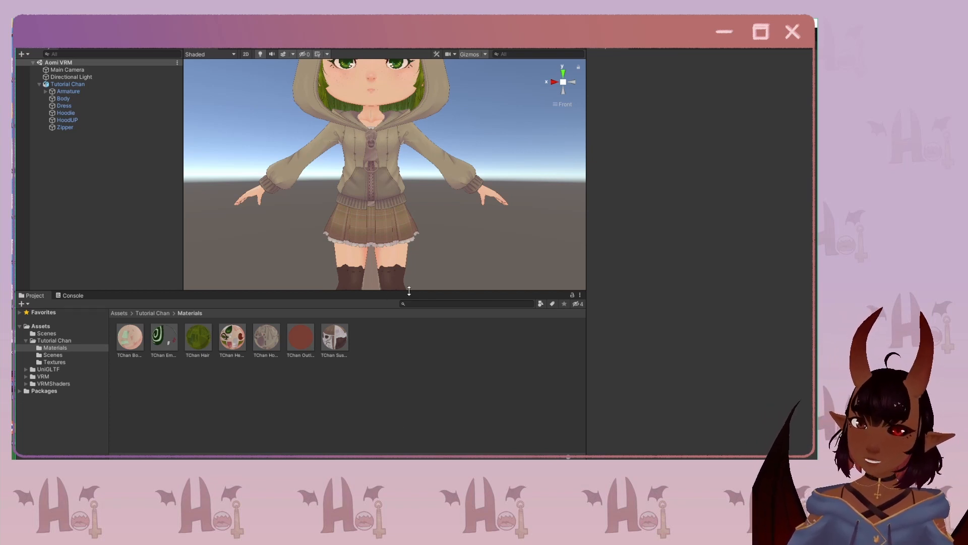
Enlarge the Scene view and frame the character's hooded head.
left_click_drag(407, 291, 411, 373)
scroll(353, 193, "down", 5)
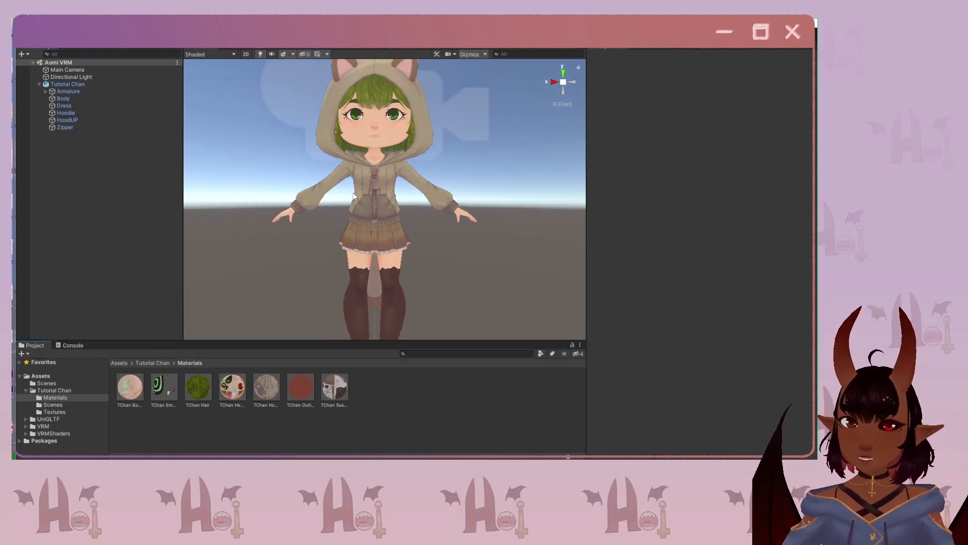
scroll(331, 262, "up", 5)
scroll(331, 260, "up", 2)
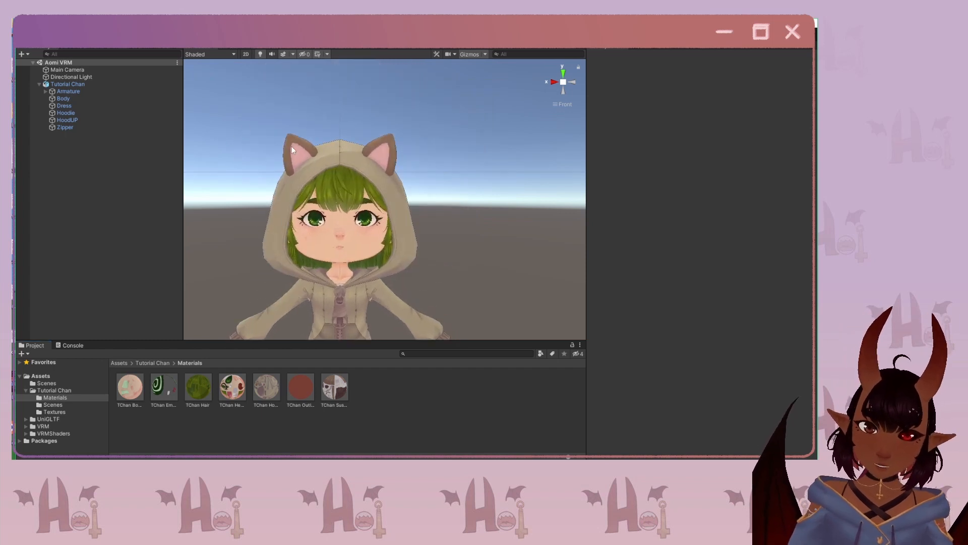
Toggle the HoodUP mesh's visibility and examine how the Dress mesh sits under the hoodie from the front.
left_click(68, 120)
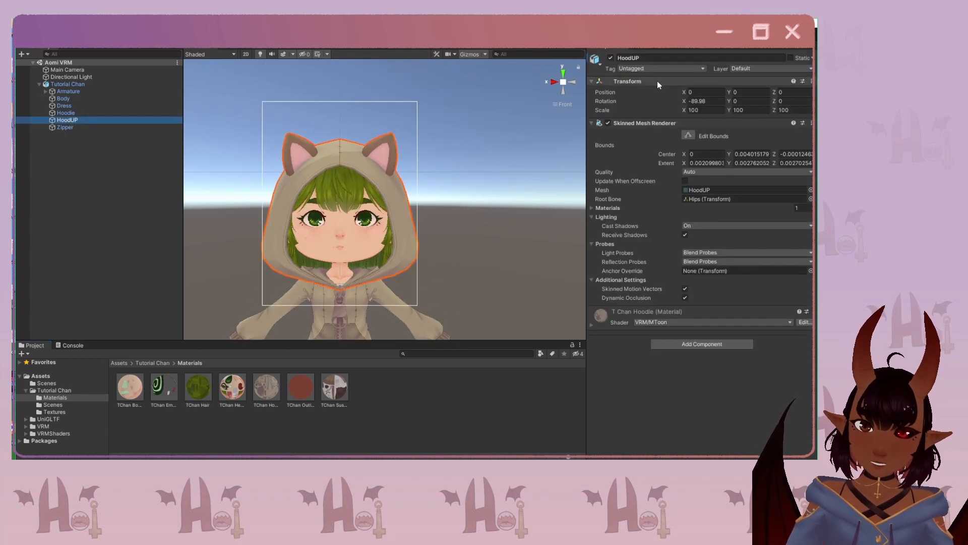
left_click(610, 58)
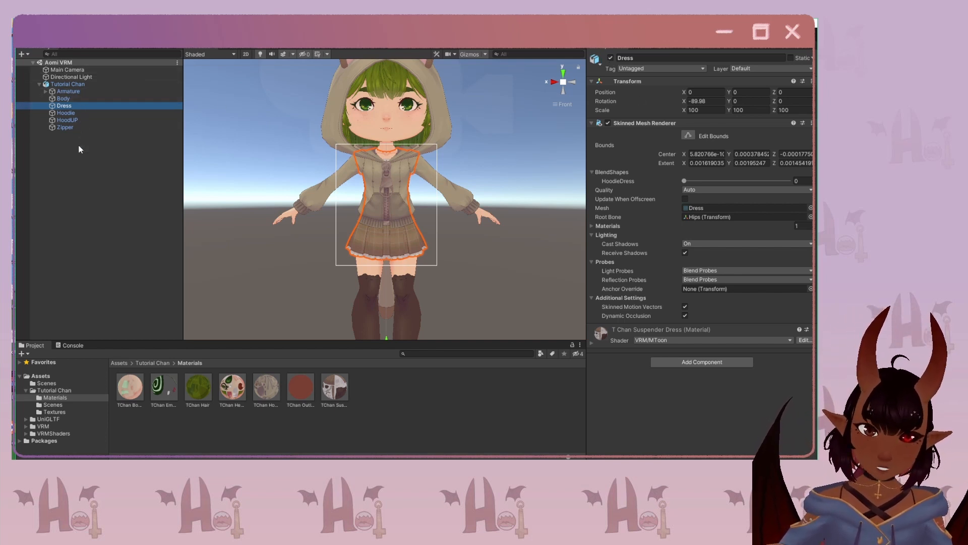
scroll(450, 211, "up", 3)
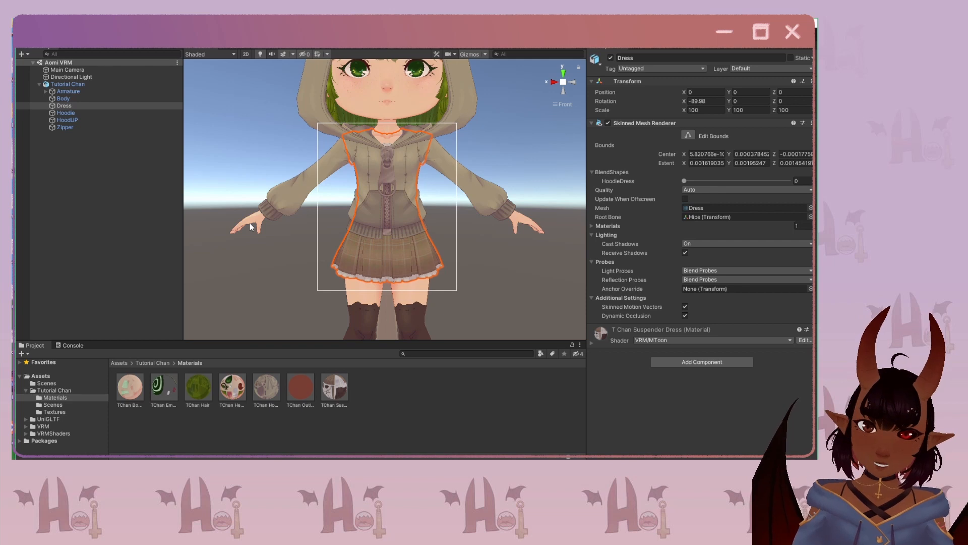
scroll(373, 158, "down", 2)
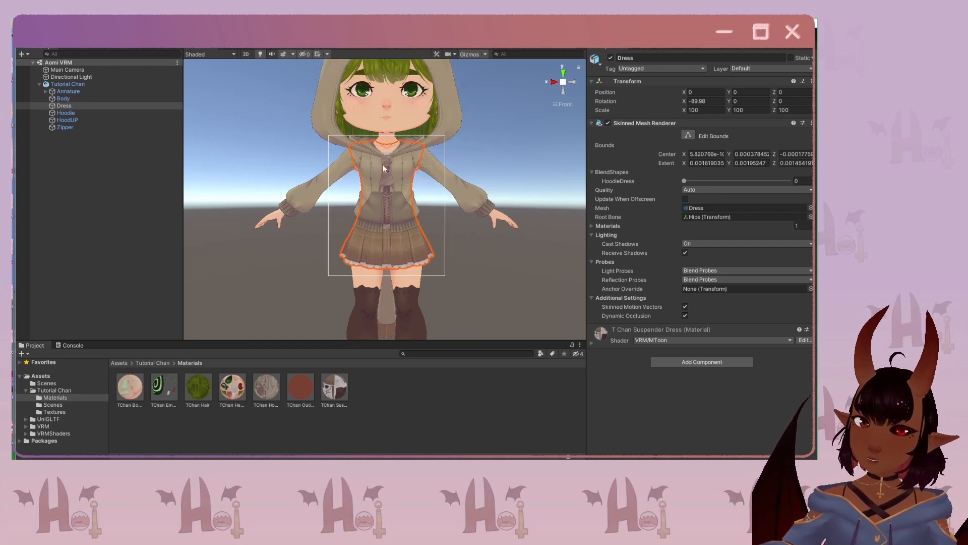
middle_click_drag(383, 164, 394, 213)
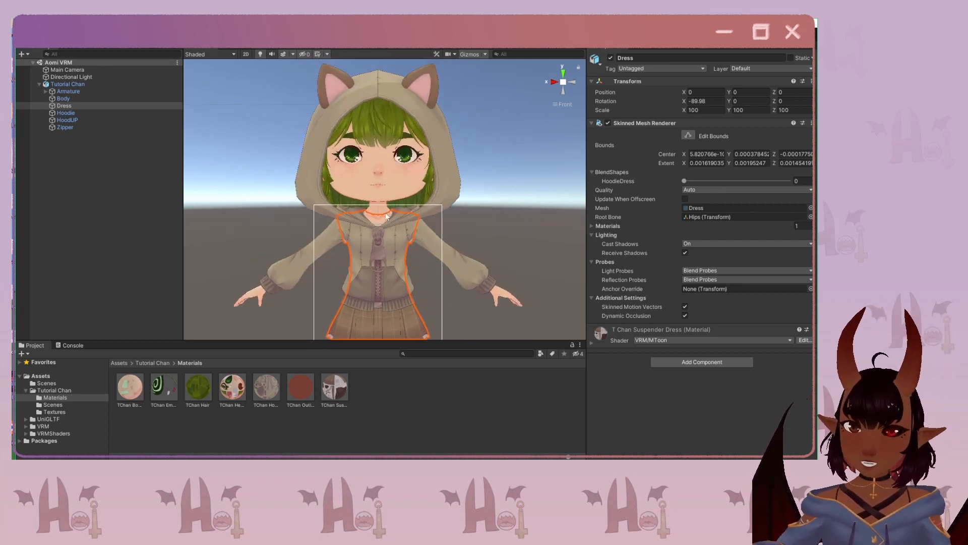
scroll(389, 213, "up", 5)
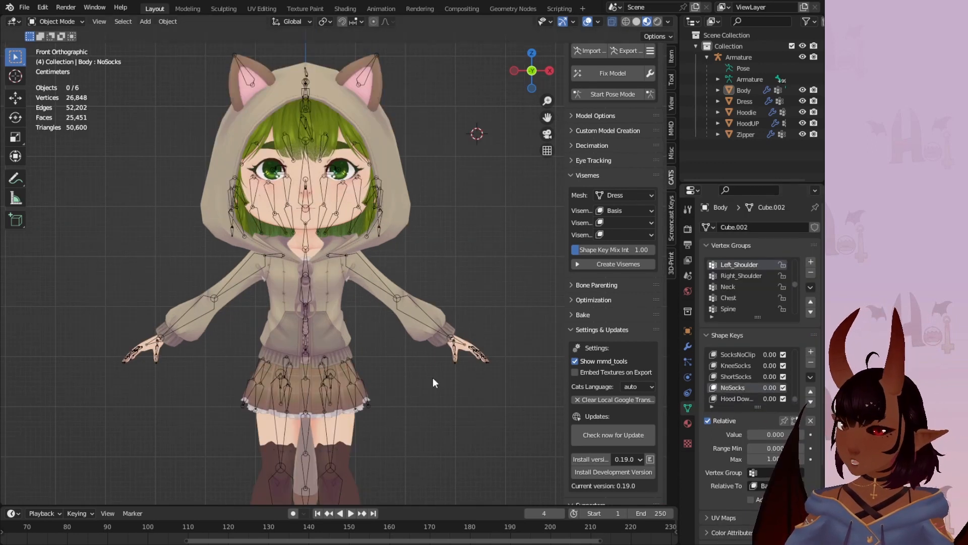
Switch to Blender and set the Body's SocksNoClip shape key to 1.
scroll(432, 383, "down", 1)
scroll(751, 368, "up", 1)
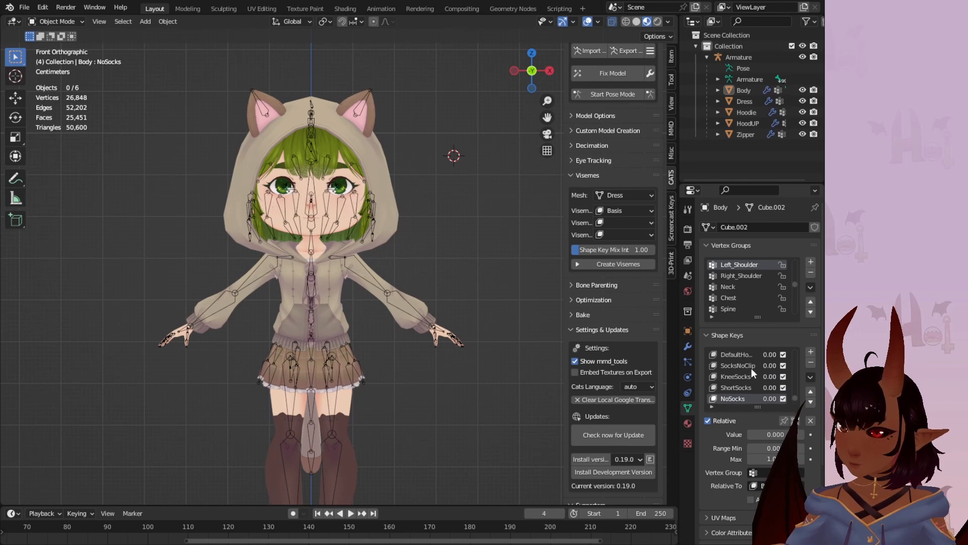
left_click(751, 368)
left_click_drag(749, 434, 804, 434)
Select the Body mesh, set its DefaultHoodie Outfit NoClip shape key to 1 and make HoodieShoulders the active shape key.
scroll(746, 376, "up", 1)
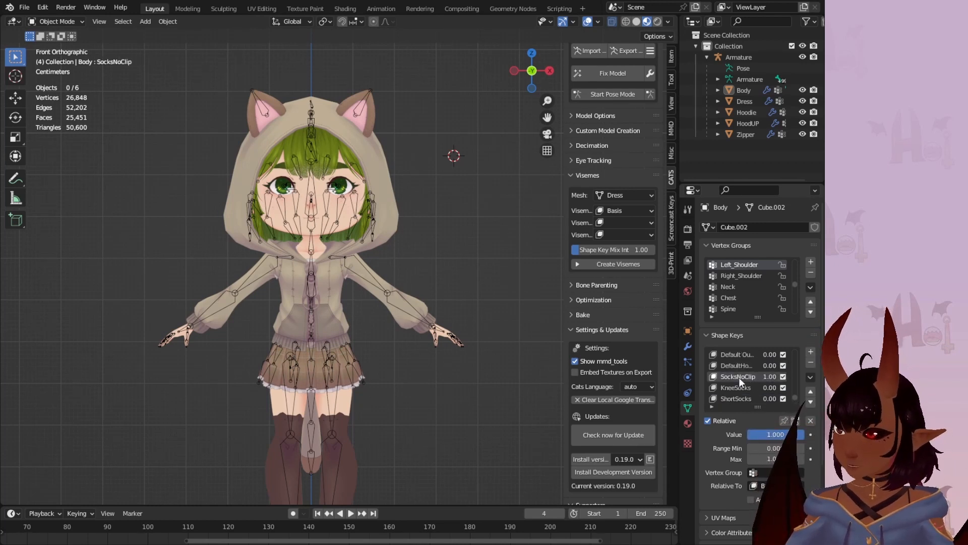
left_click(744, 92)
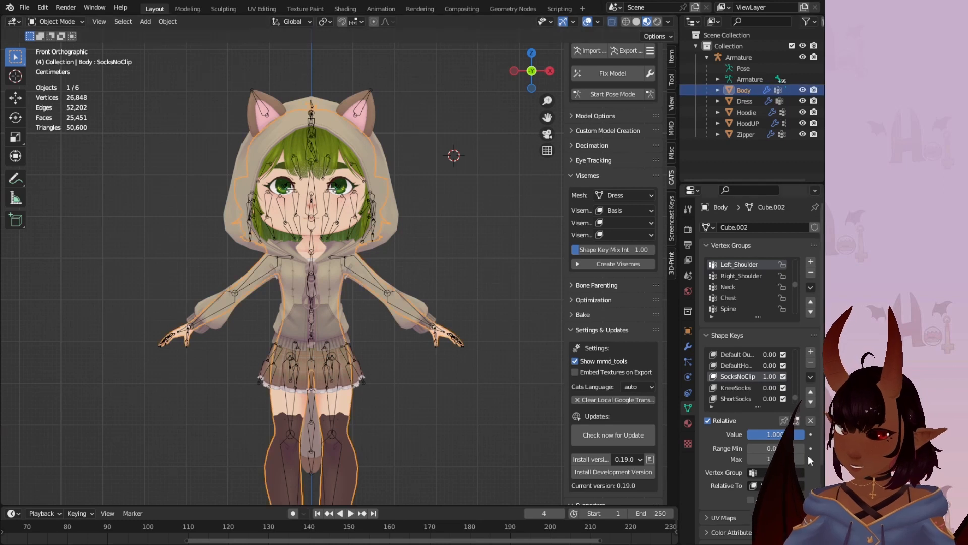
scroll(746, 375, "up", 1)
left_click(747, 376)
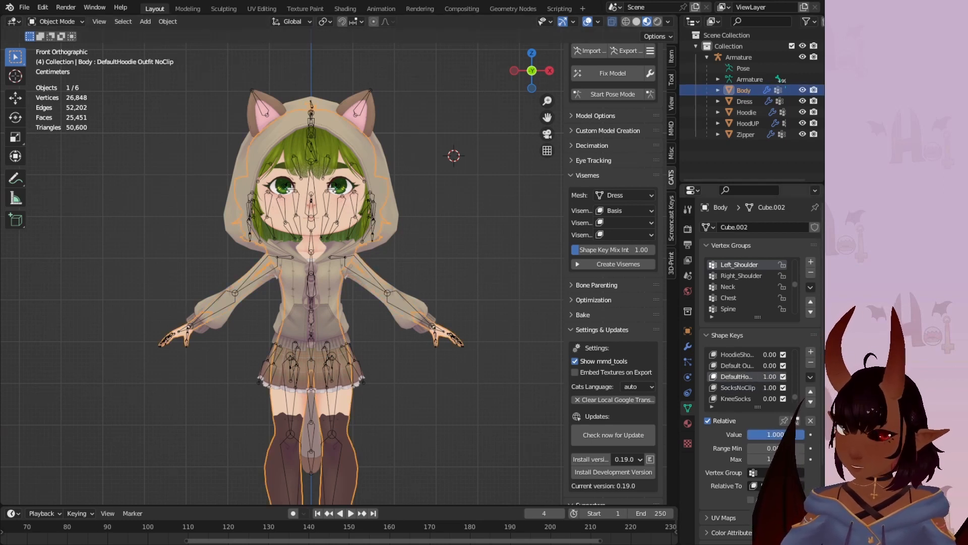
left_click(737, 365)
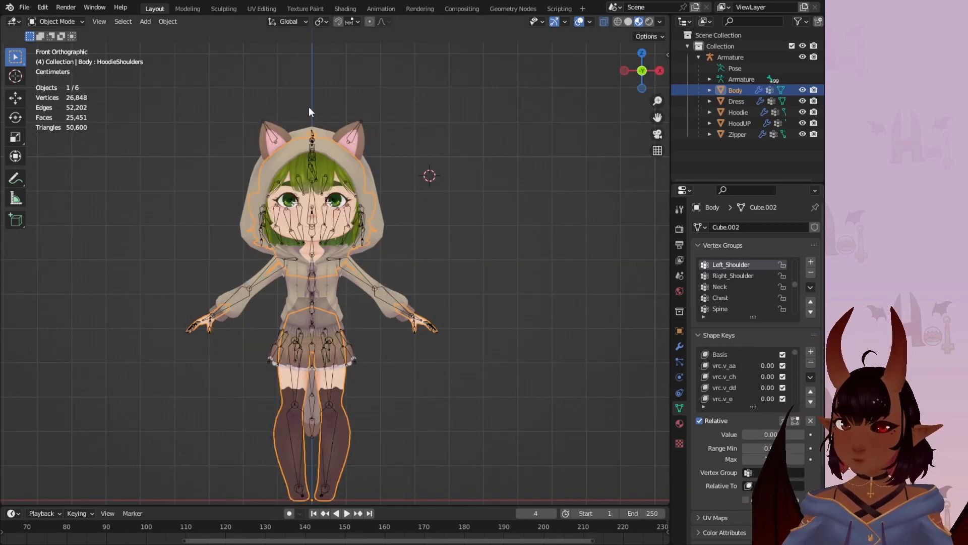
Select the Dress mesh and set its HoodieDress shape key to 1, checking the fit from the front.
left_click(738, 98)
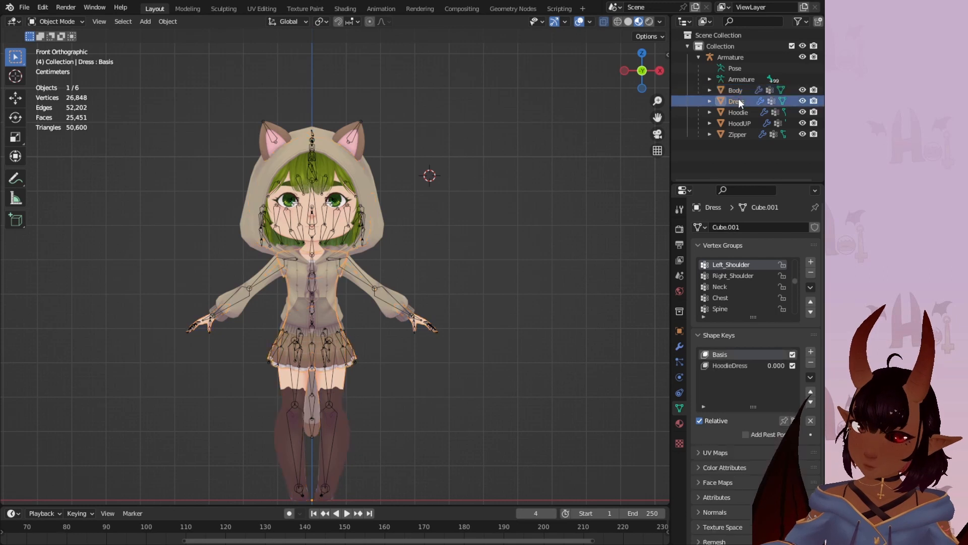
left_click(750, 367)
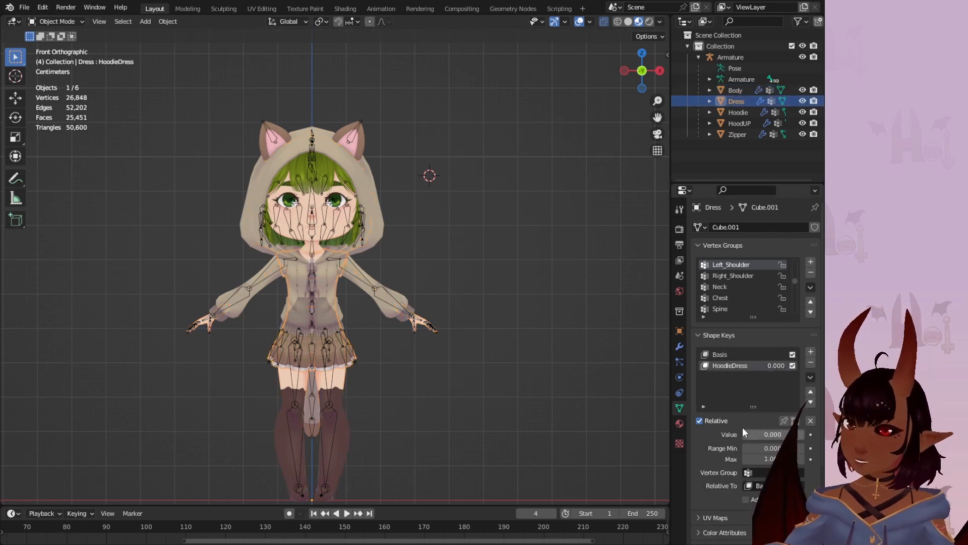
middle_click_drag(393, 400, 359, 328)
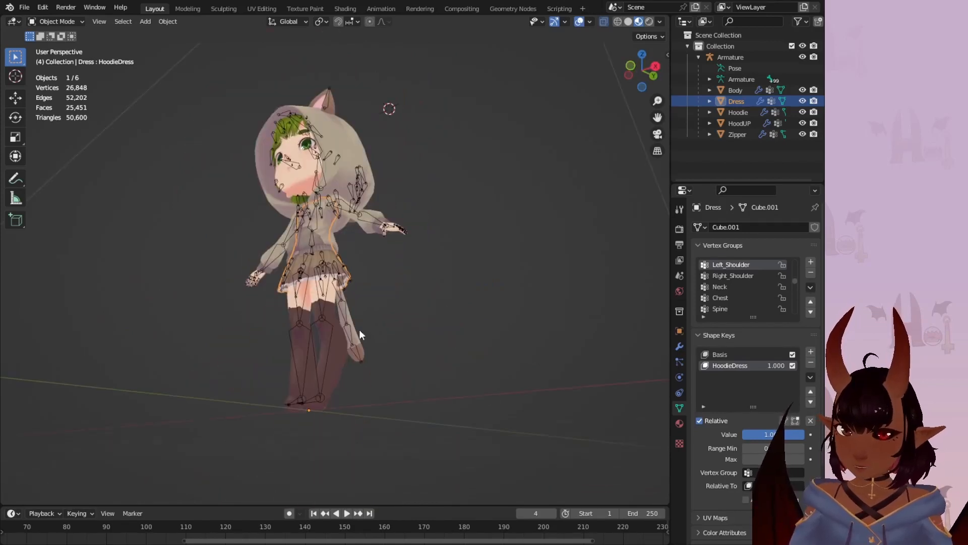
scroll(359, 328, "up", 2)
key("KP_1")
Enter Edit Mode on the Dress, select all its vertices and propagate the HoodieDress shape to all shape keys.
left_click(64, 22)
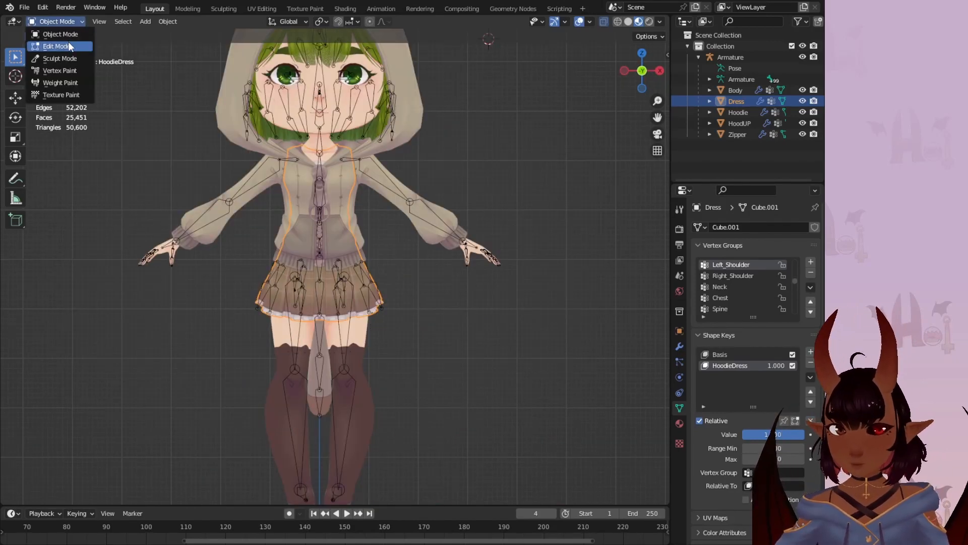
left_click(60, 46)
key("KP_Decimal")
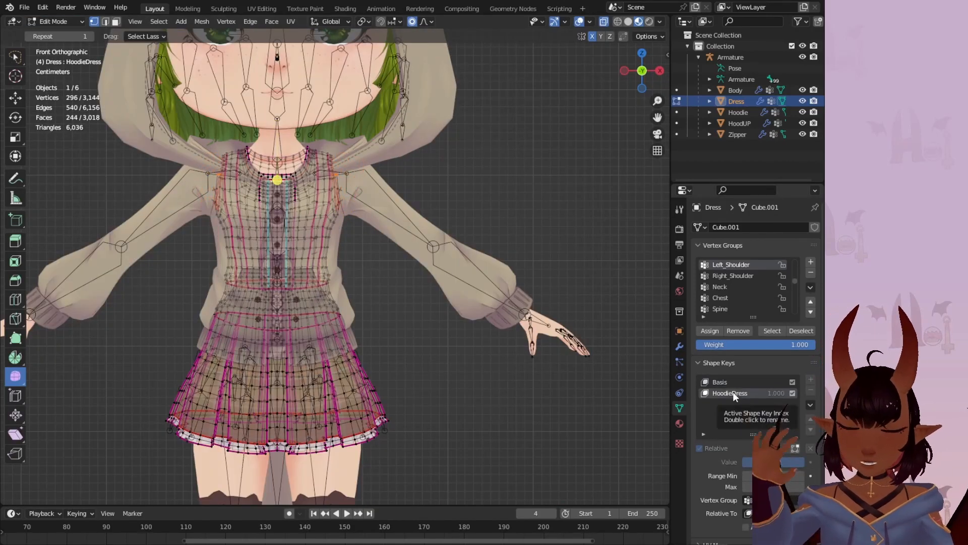
key("a")
key("a")
key("a")
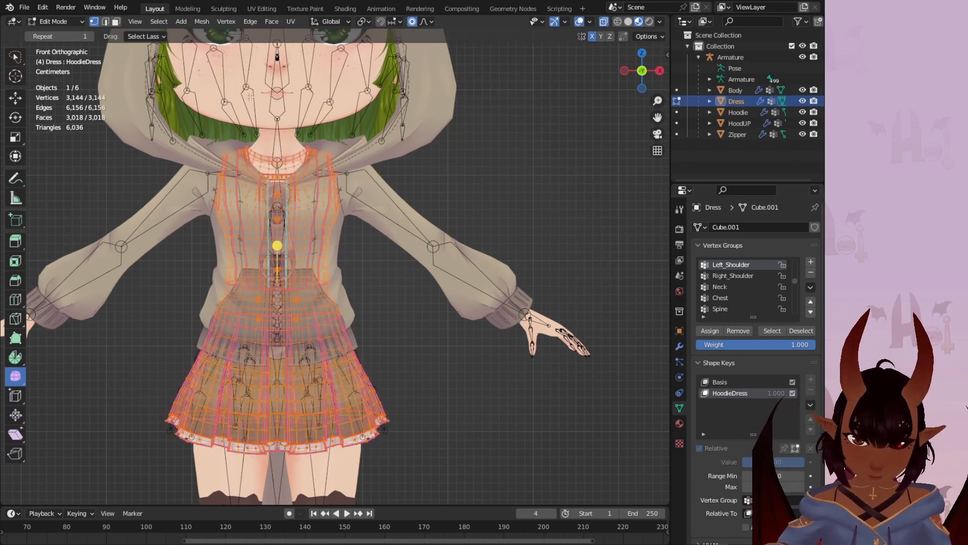
key("ctrl+v")
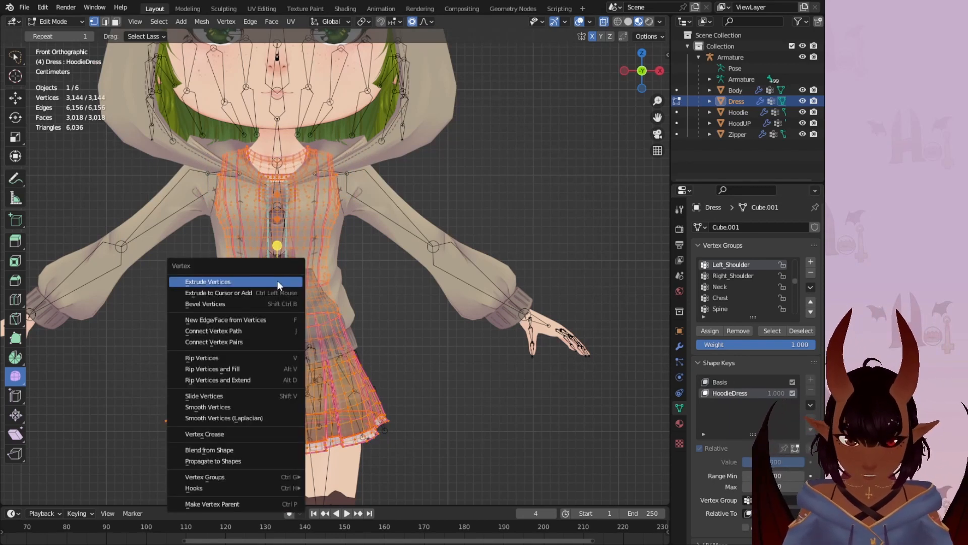
left_click(222, 460)
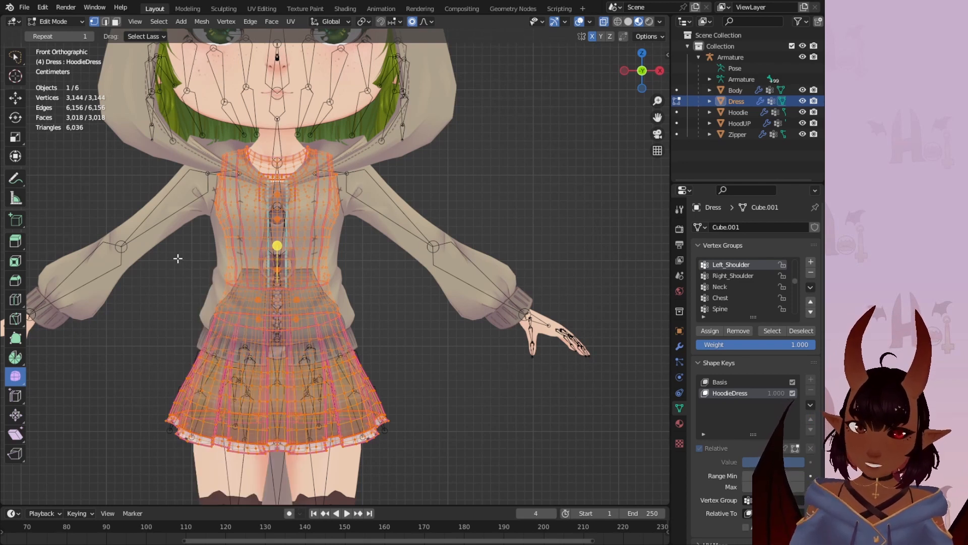
Compare the Dress's Basis and HoodieDress shapes, return to Object Mode and set HoodieDress back to 0.
left_click(721, 381)
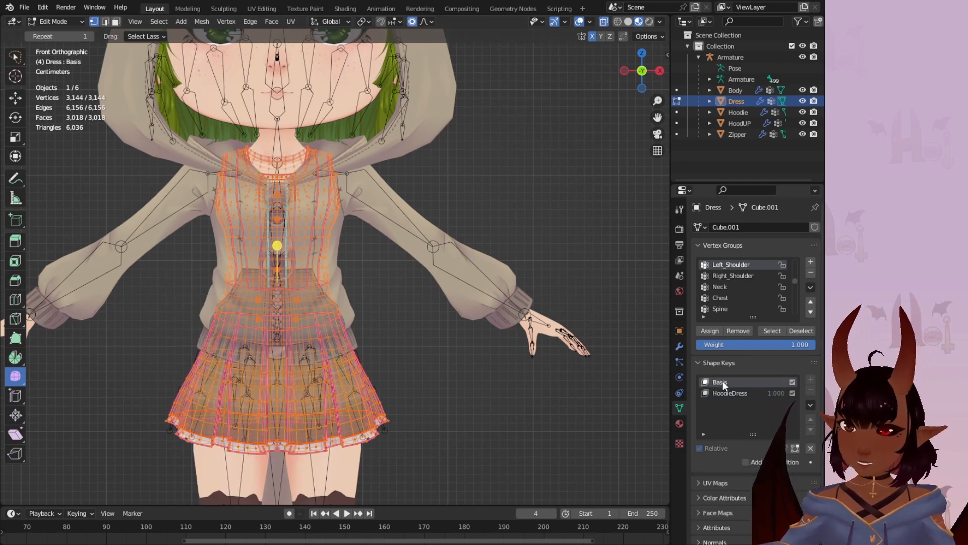
left_click(724, 392)
left_click(725, 382)
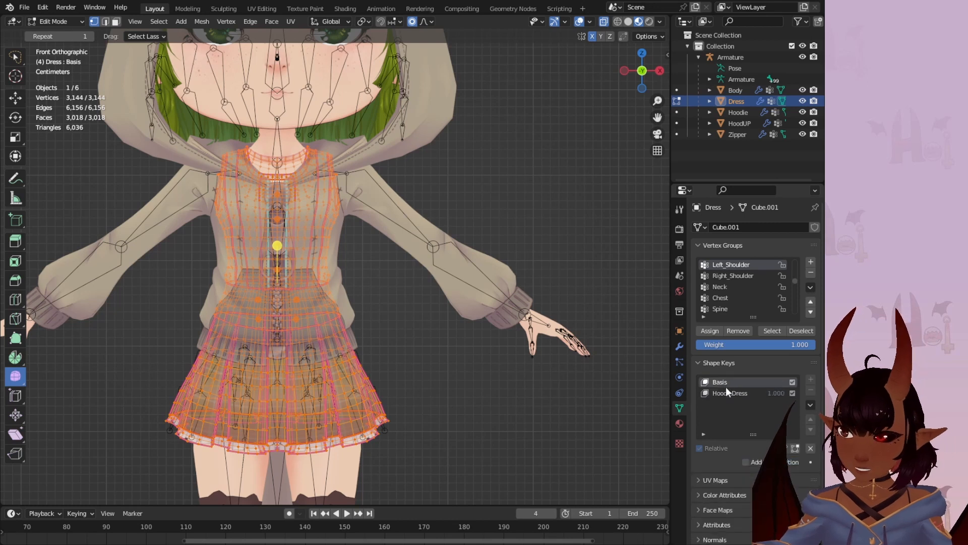
left_click(725, 392)
left_click(66, 23)
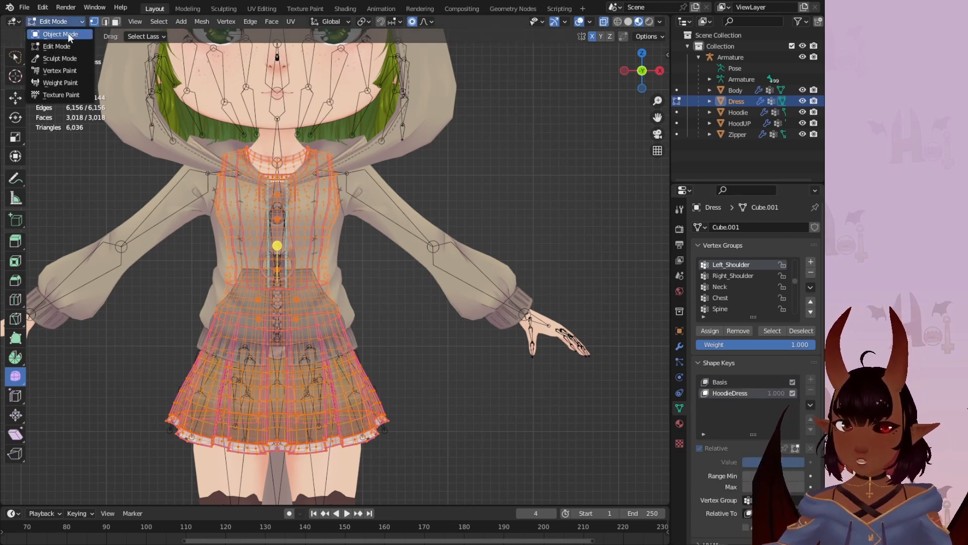
left_click(70, 35)
mouse_move(790, 435)
left_mouse_down()
mouse_move(744, 434)
mouse_move(773, 434)
left_mouse_up()
left_click(721, 357)
left_click(726, 368)
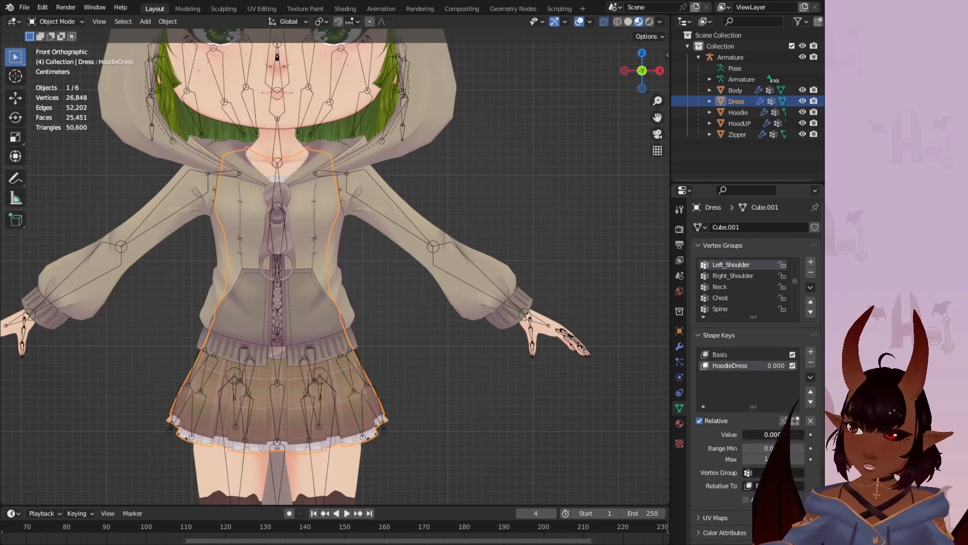
Review the Body's active NoClip shape keys, create a new shape key from the current mix and set it to 1.
left_click(736, 90)
scroll(344, 255, "down", 3)
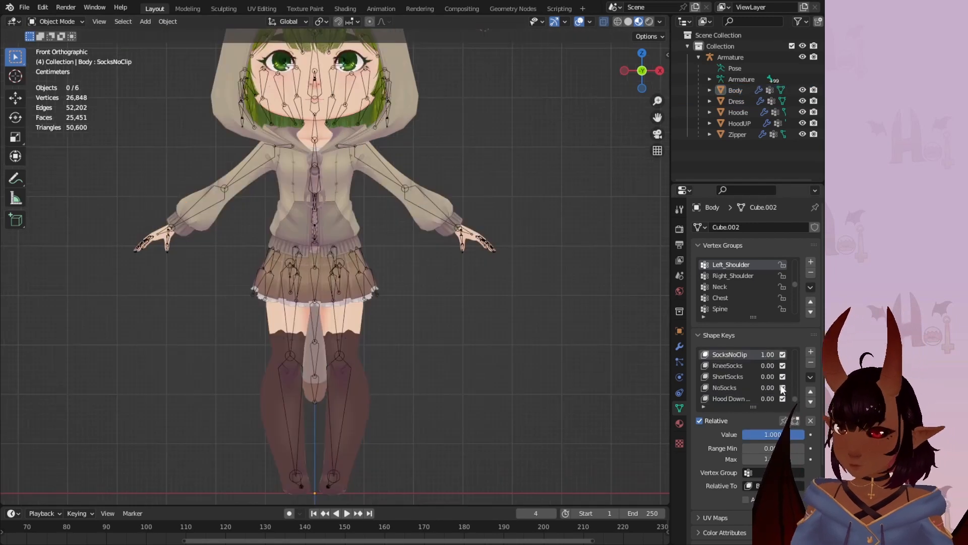
scroll(712, 354, "up", 1)
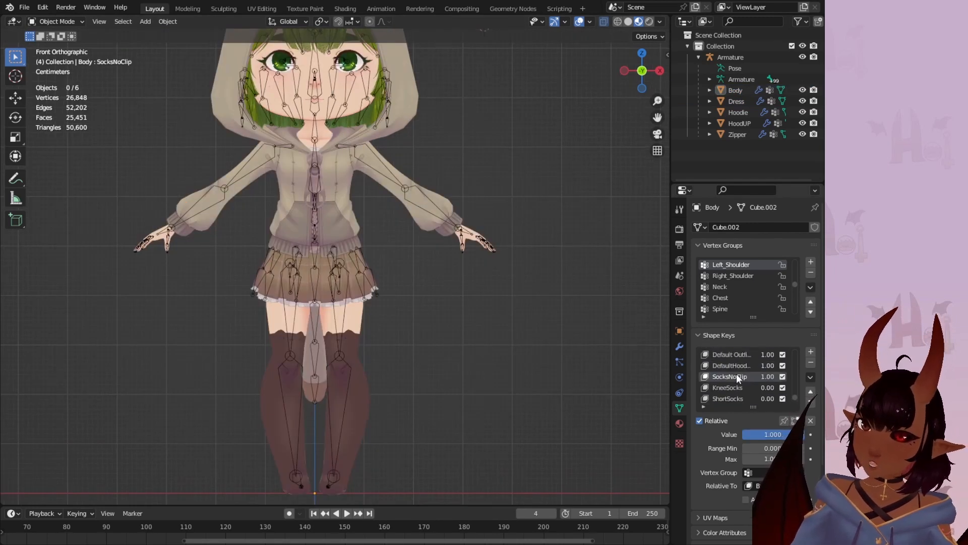
left_click(736, 367)
left_click(739, 354)
scroll(743, 359, "up", 2)
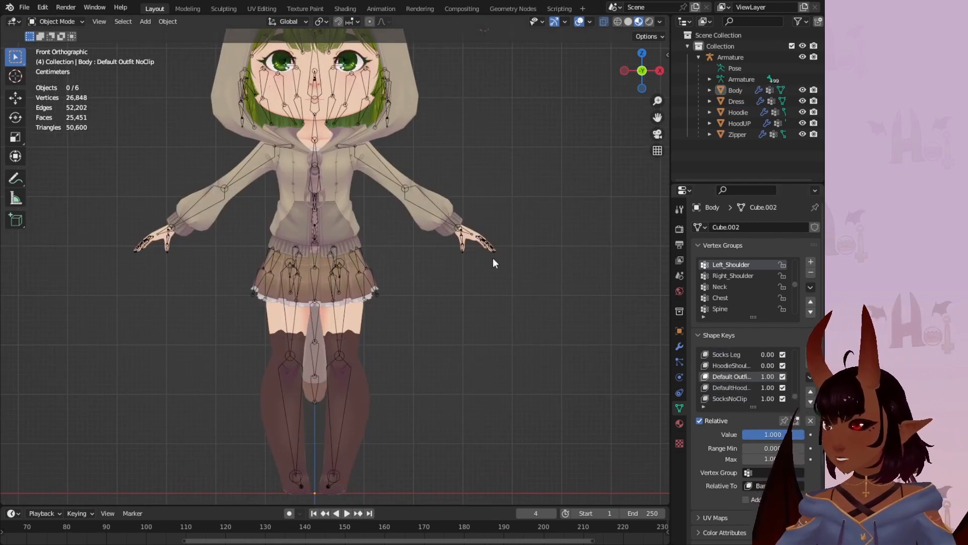
scroll(282, 222, "up", 3)
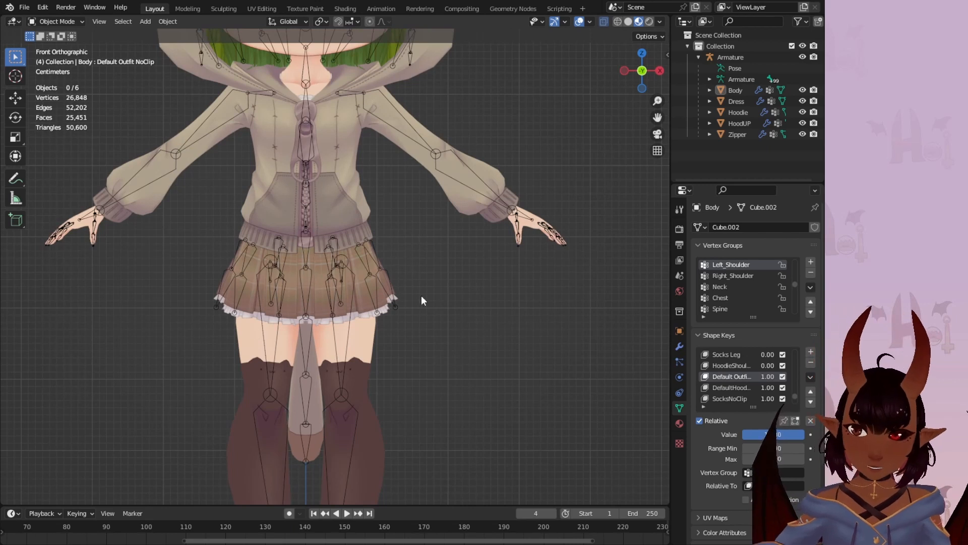
left_click(810, 379)
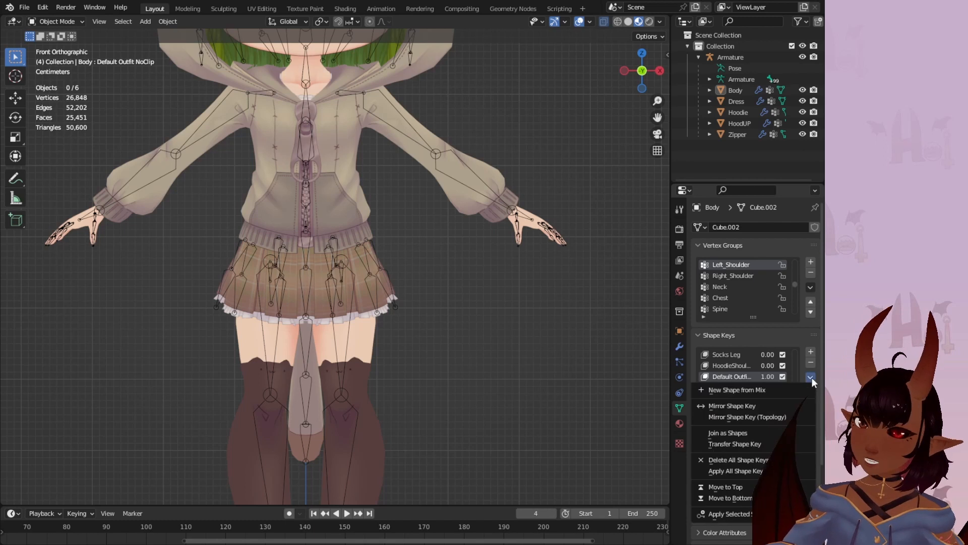
left_click(772, 389)
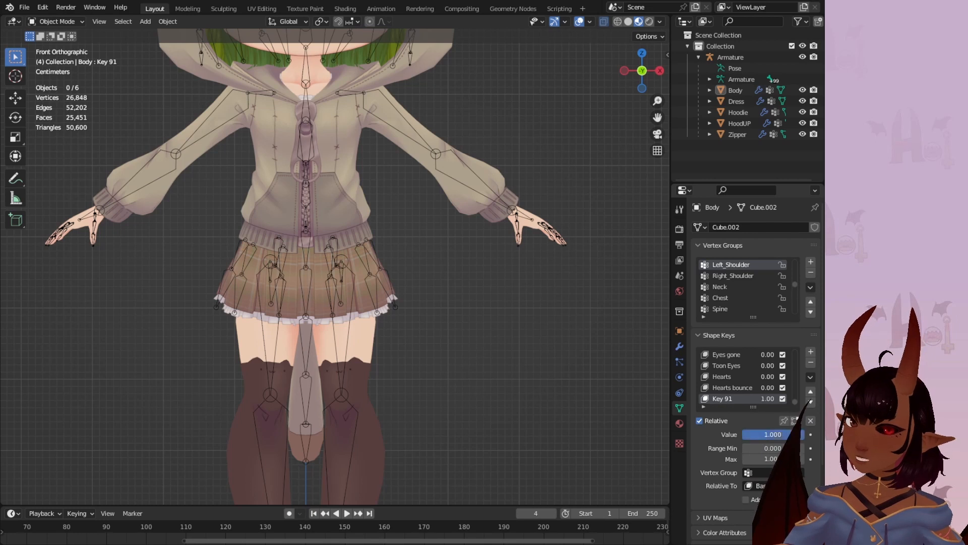
Enter Edit Mode on the Body, clear the selection and select all linked geometry of the skin, from neck to hands and feet.
left_click(55, 21)
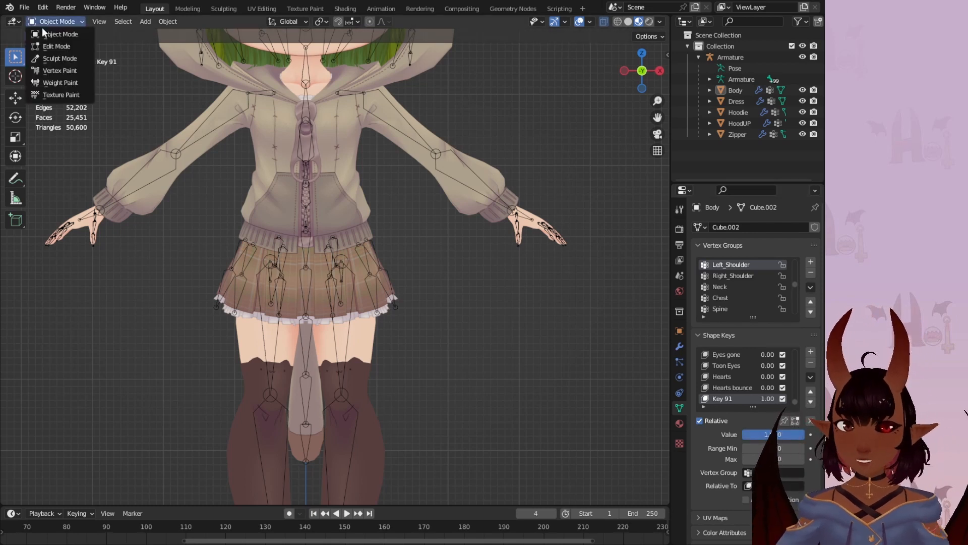
left_click(56, 46)
scroll(439, 263, "down", 1)
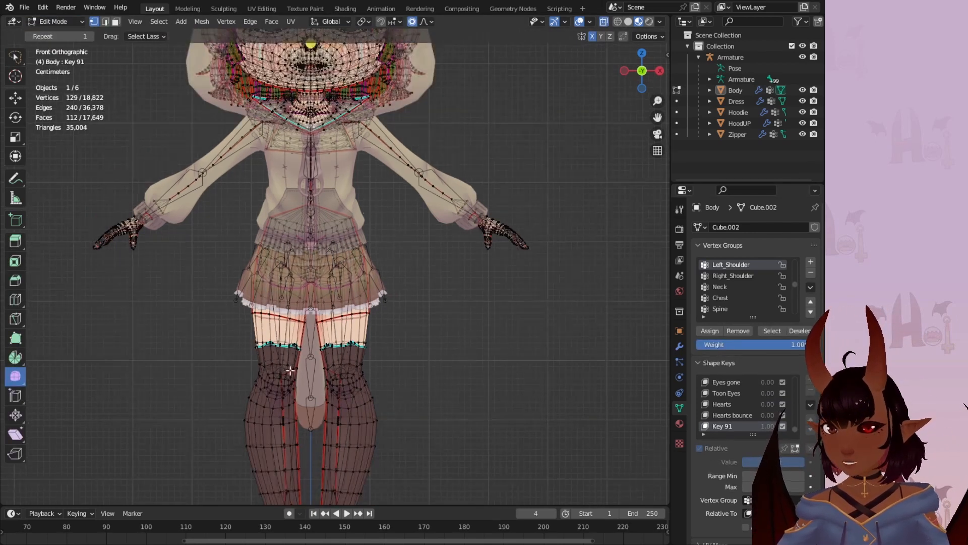
scroll(304, 259, "down", 2)
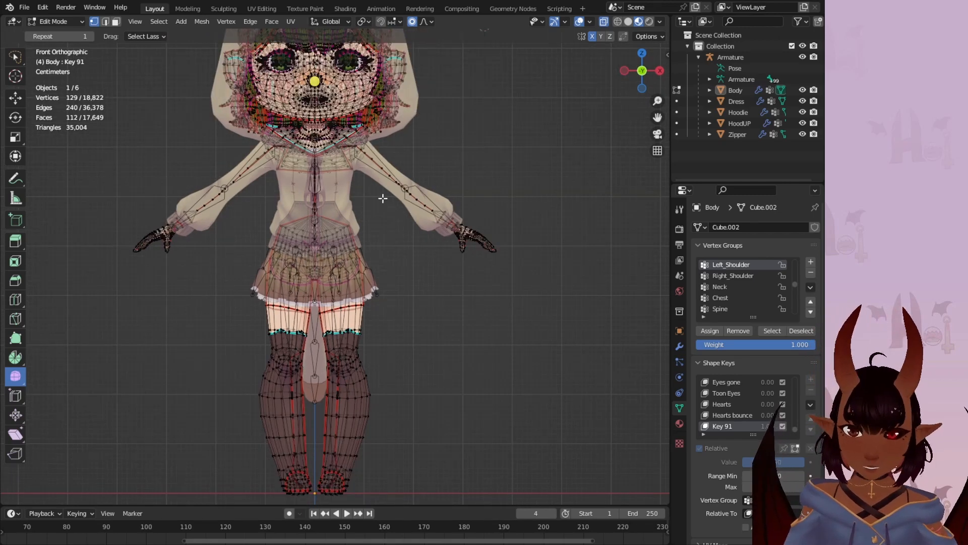
mouse_move(454, 254)
middle_mouse_down()
mouse_move(142, 258)
mouse_move(446, 256)
middle_mouse_up()
scroll(446, 255, "up", 1)
key("alt+a")
middle_click_drag(386, 326, 396, 359)
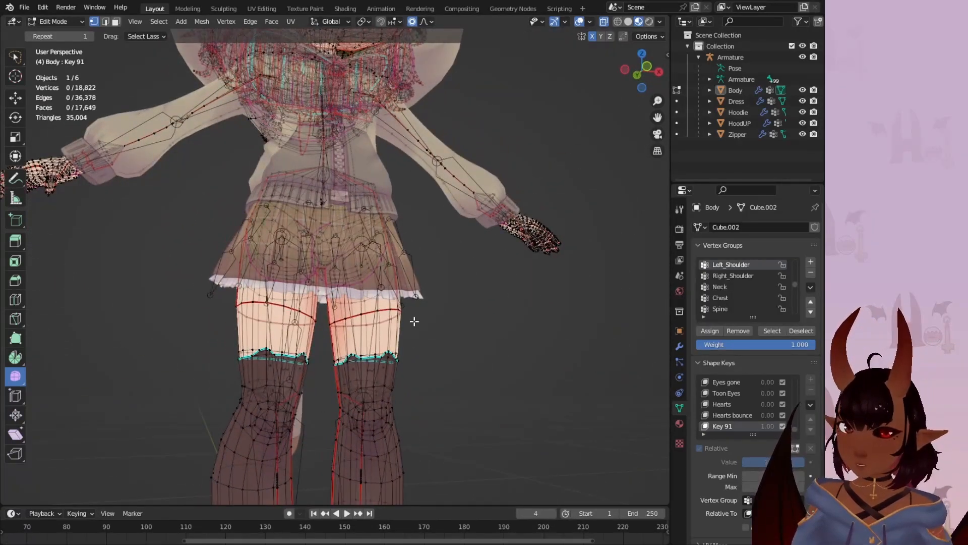
key("ctrl+l")
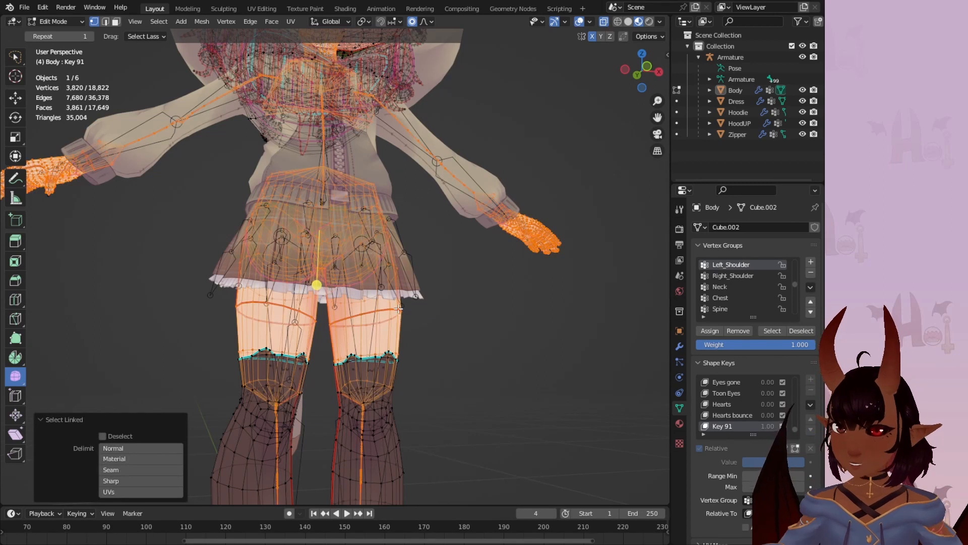
scroll(431, 268, "down", 3)
Propagate the selected skin's shape from the new mixed key to all shape keys, return to Object Mode and set that key to 0.
left_click(646, 66)
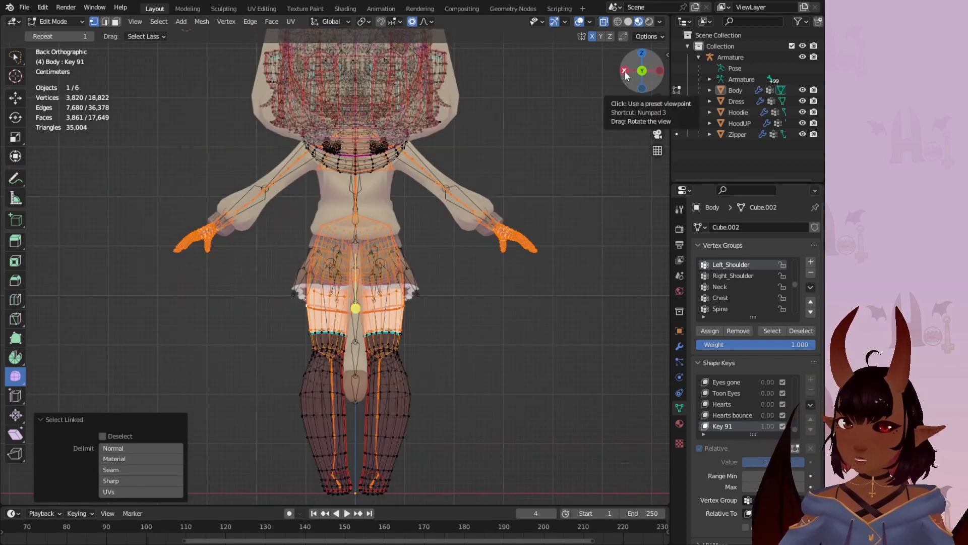
left_click(624, 71)
left_click(263, 329)
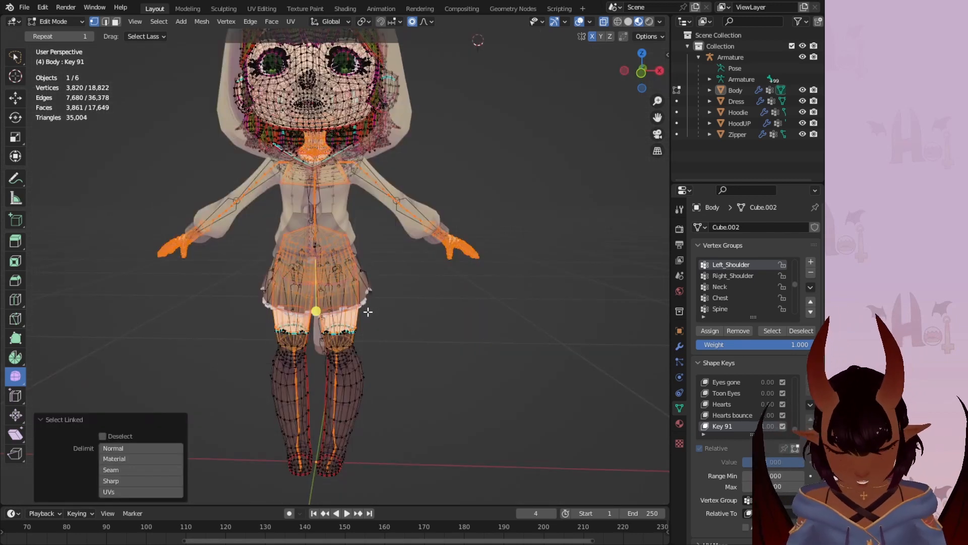
key("ctrl+v")
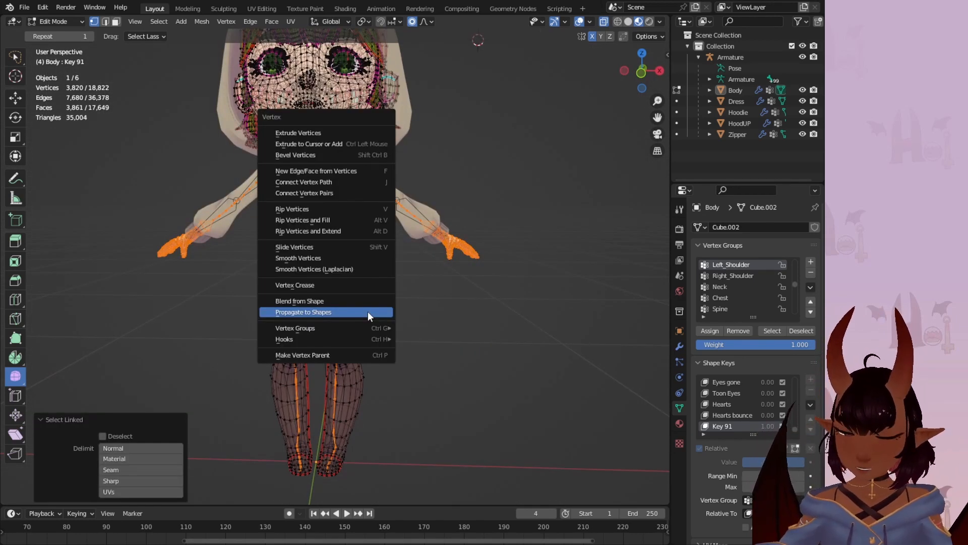
left_click(368, 311)
key("Tab")
scroll(430, 301, "up", 3)
left_click(431, 302)
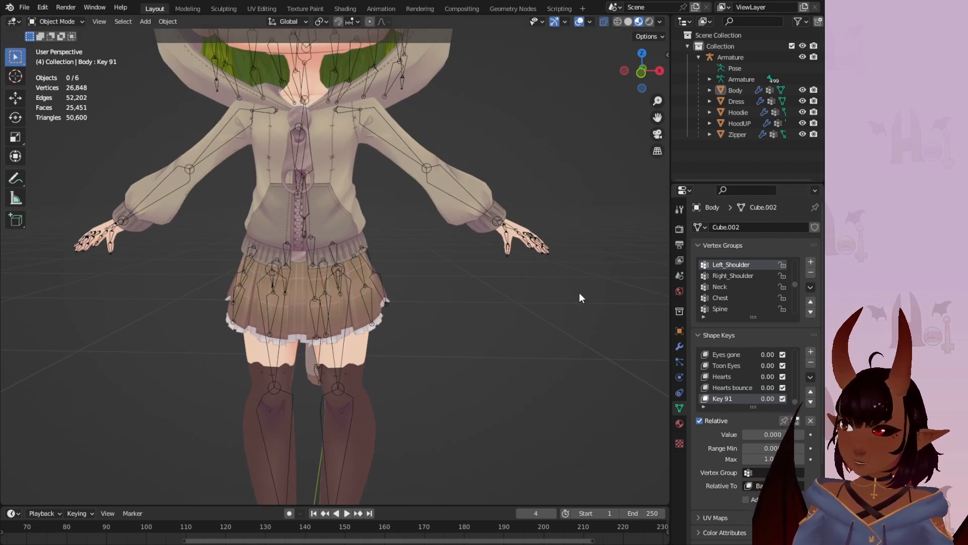
Re-enter Edit Mode on the Body and check the skin's shape in the Toon Eyes and DefaultHoodie Outfit NoClip shape keys.
left_click(69, 22)
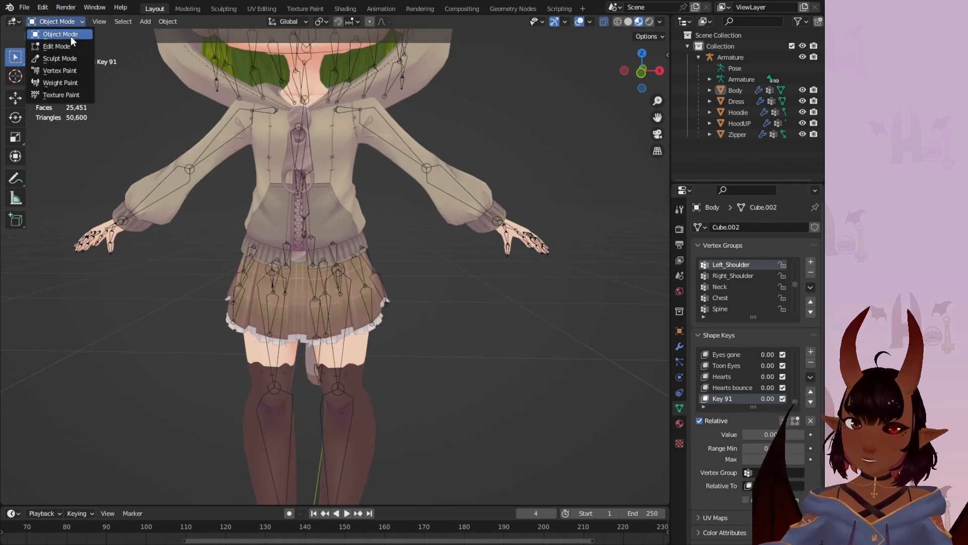
left_click(68, 45)
scroll(415, 281, "down", 4)
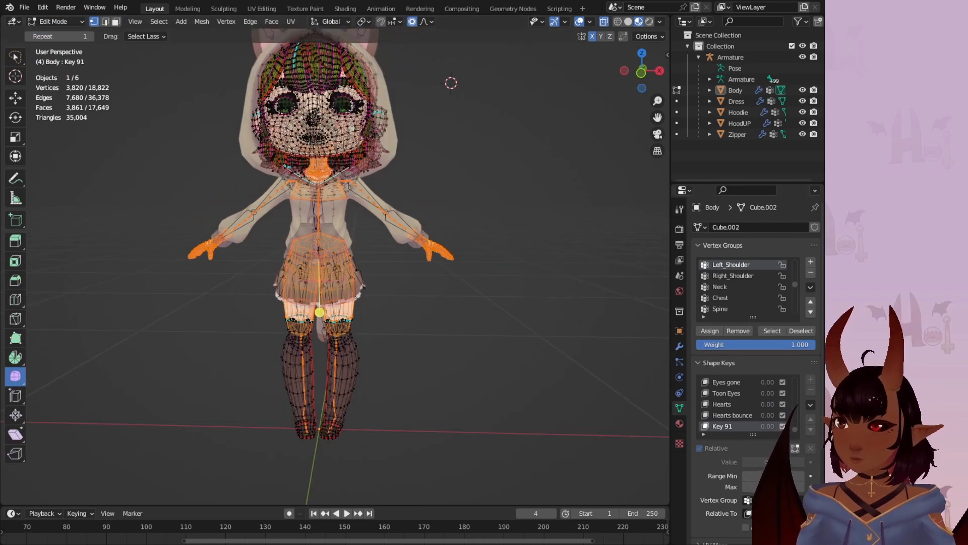
left_click(745, 394)
scroll(744, 394, "up", 3)
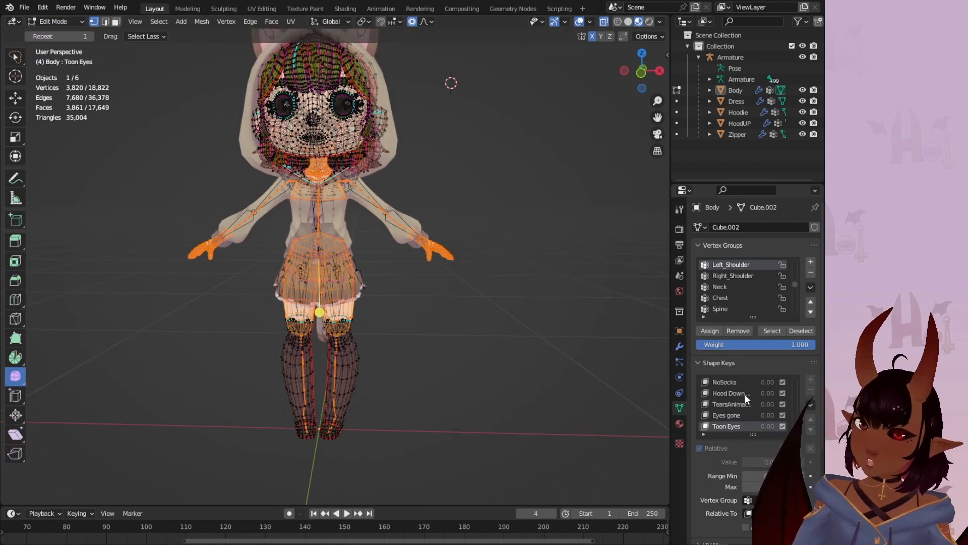
scroll(744, 394, "up", 5)
left_click(742, 401)
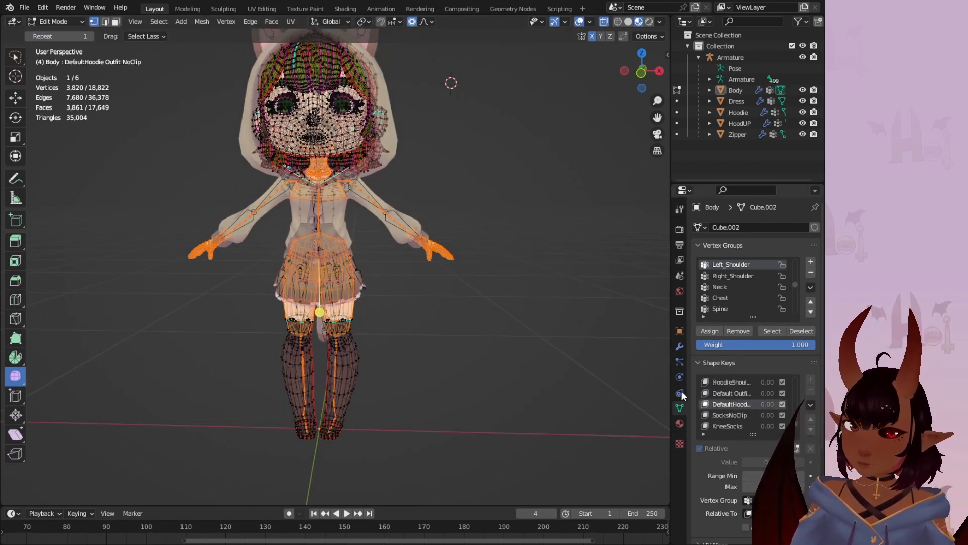
scroll(454, 302, "up", 3)
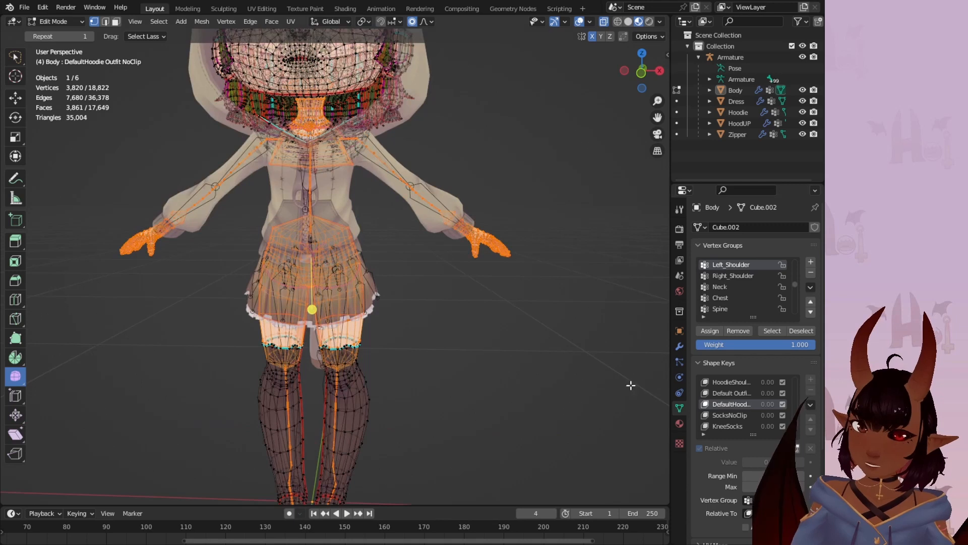
Check the selected skin's shape in the Legs, RPupilL and Basis shape keys.
scroll(732, 398, "down", 5)
left_click(731, 396)
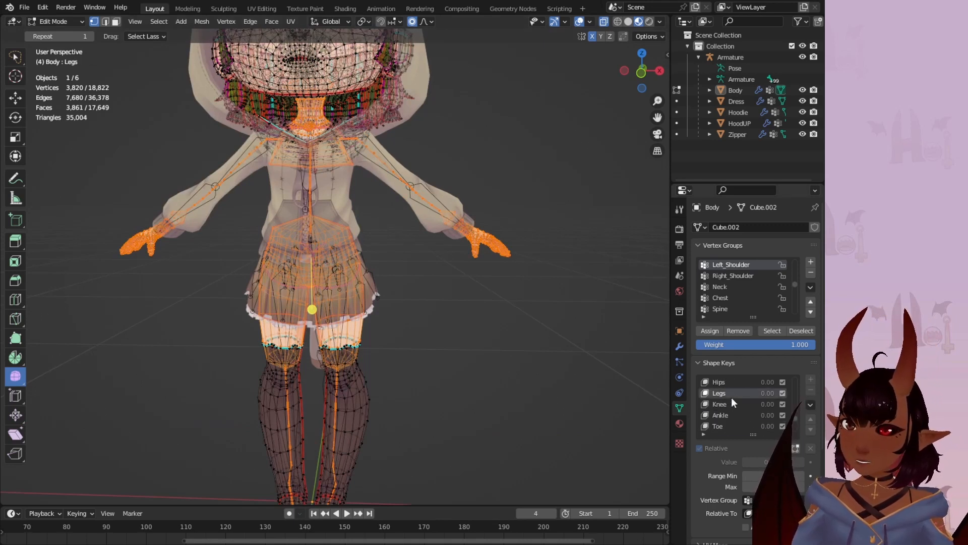
scroll(731, 398, "up", 8)
left_click(731, 396)
scroll(732, 396, "up", 20)
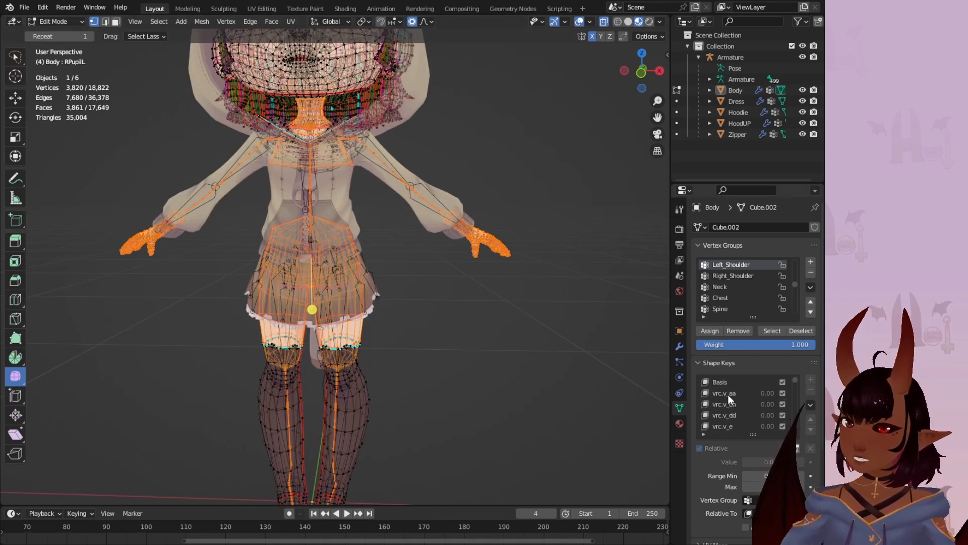
left_click(723, 382)
scroll(421, 259, "down", 2)
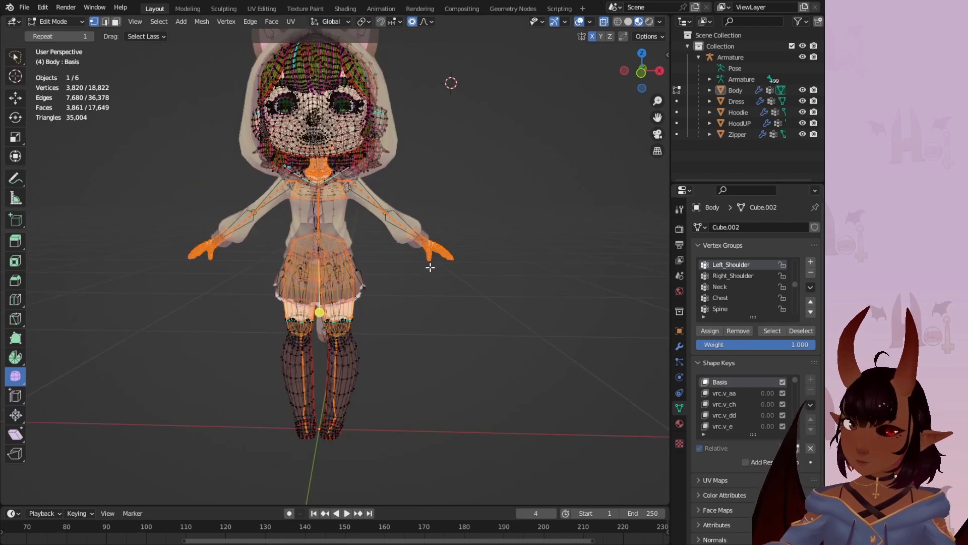
Return to Object Mode and temporarily hide the Hoodie to check the body and dress beneath it from the front.
left_click(53, 21)
left_click(50, 31)
key("KP_1")
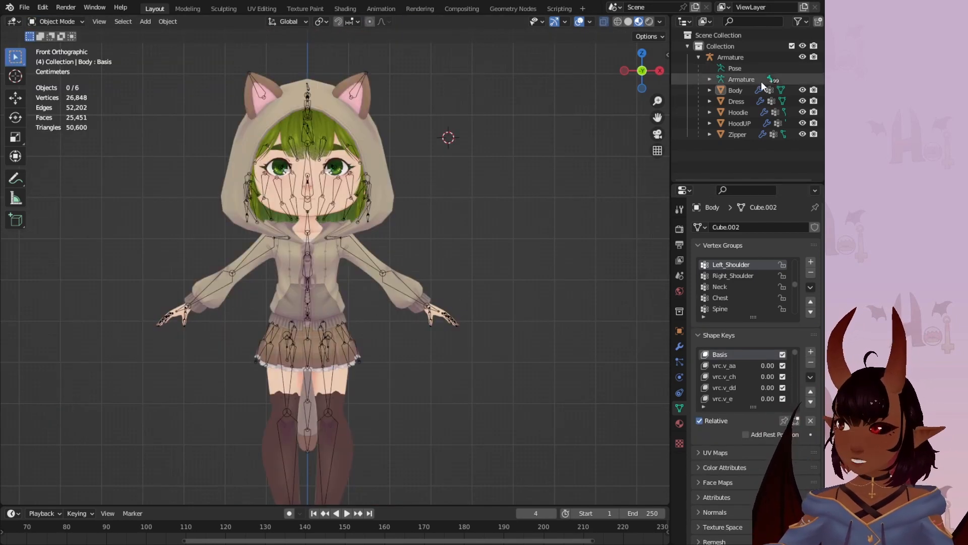
left_click(802, 112)
scroll(231, 276, "up", 7)
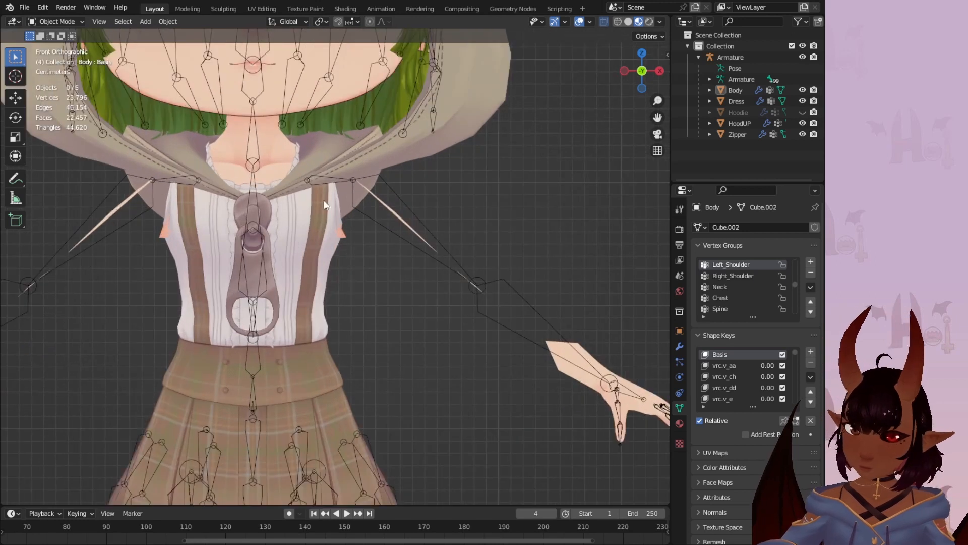
scroll(265, 222, "down", 7)
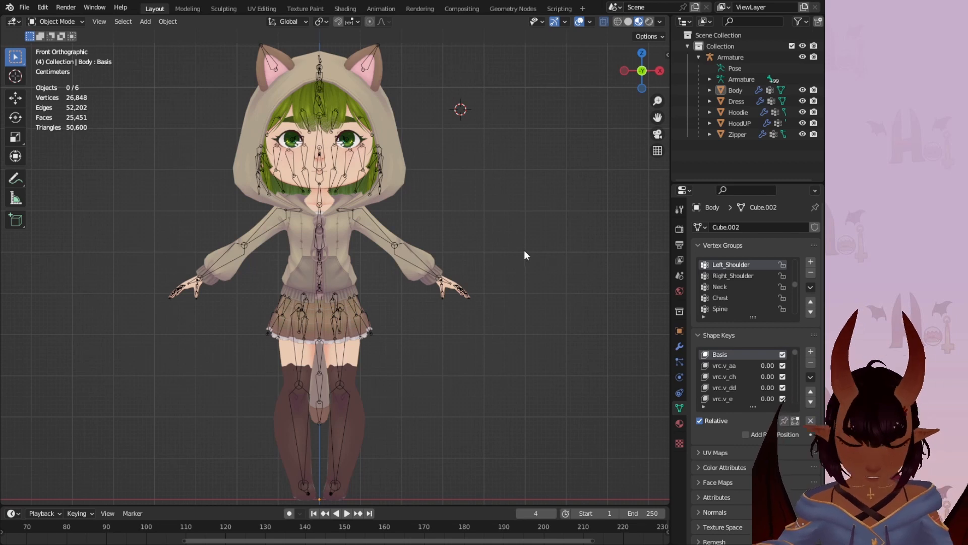
Select all objects, apply All Transforms to them, save the file and clear the selection.
key("a")
key("ctrl+a")
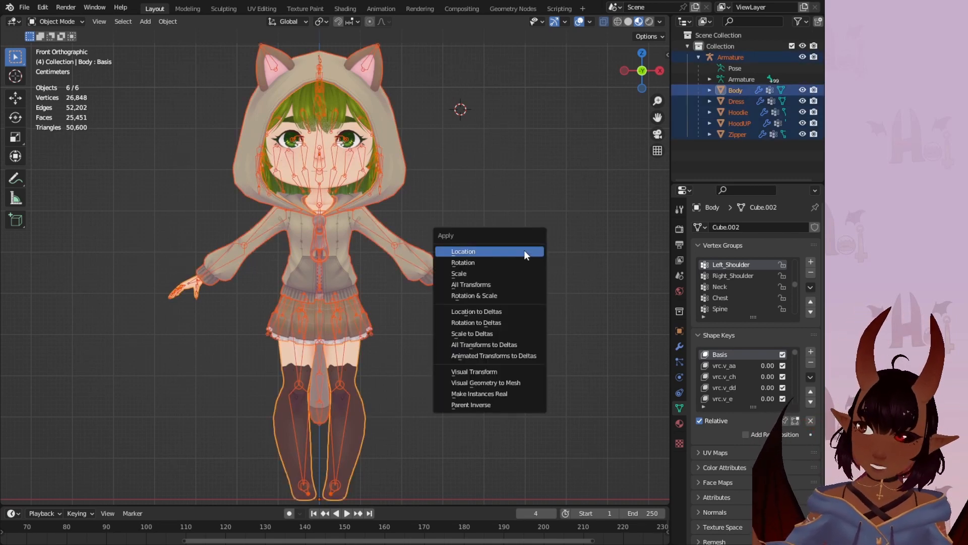
left_click(490, 284)
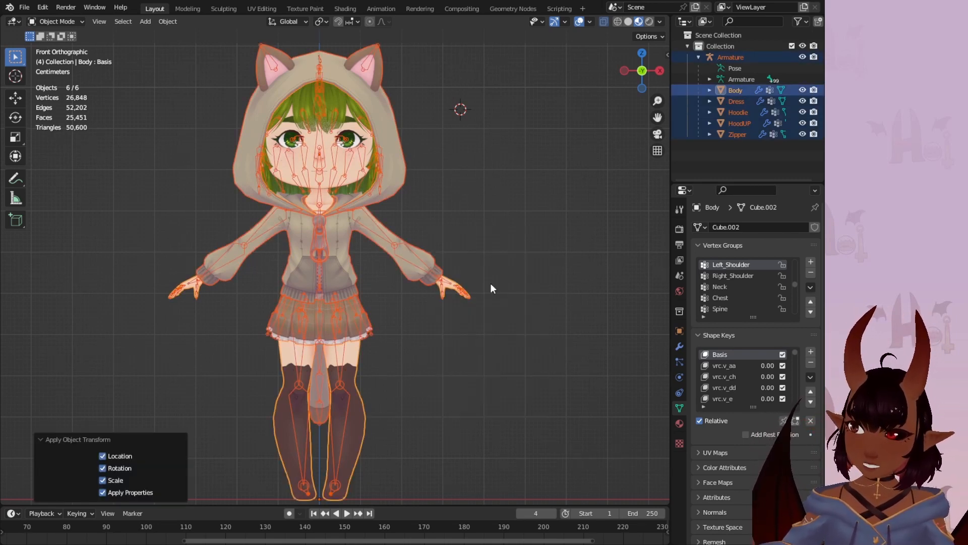
left_click(25, 7)
left_click(44, 77)
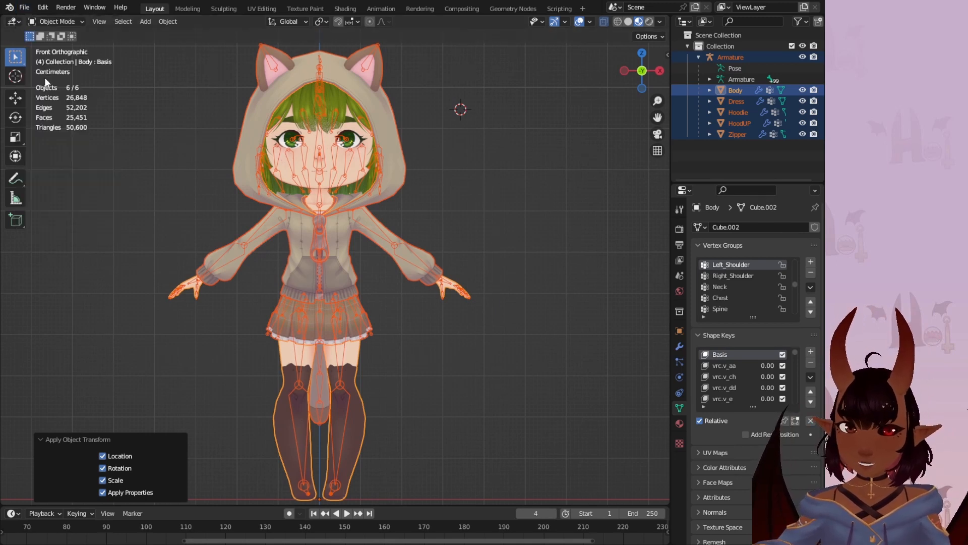
left_click(496, 195)
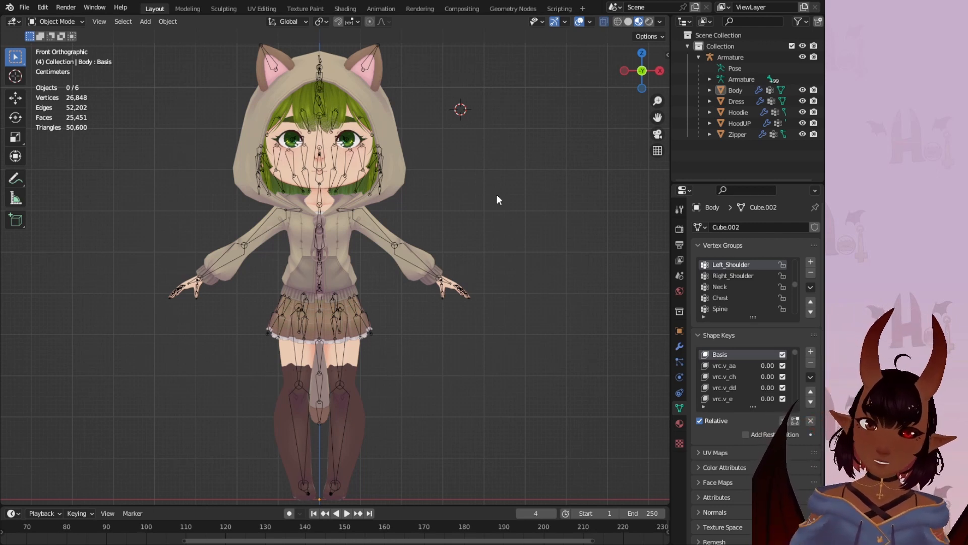
Export the model as the FBX file Tutorial Chan 2.
left_click(25, 8)
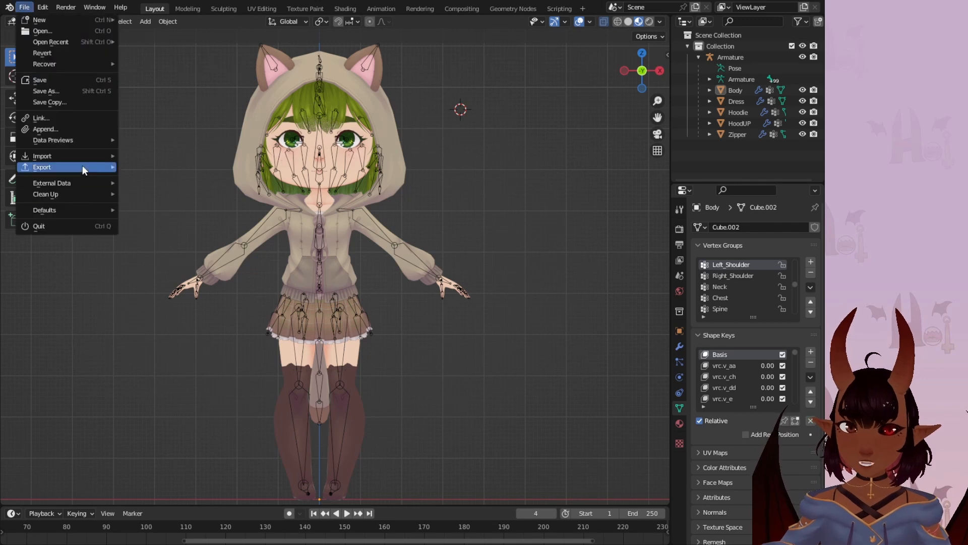
mouse_move(83, 166)
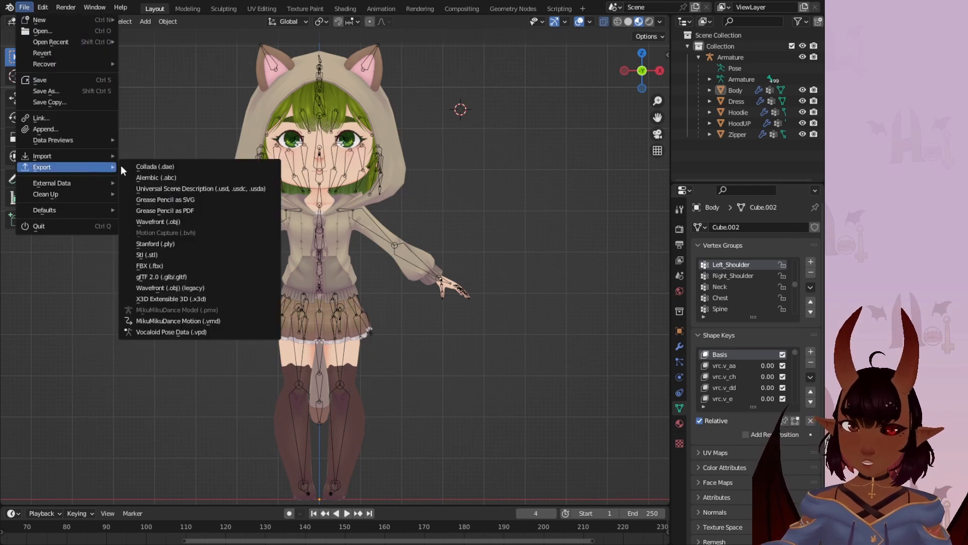
left_click(166, 266)
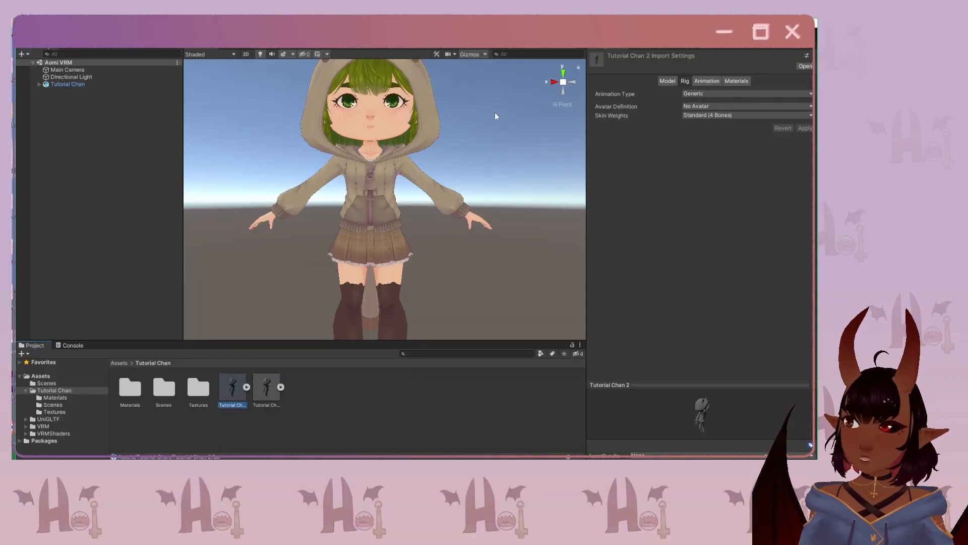
In Unity, set the Tutorial Chan 2 model's material location to Use External Materials (Legacy) and apply it.
left_click(264, 389)
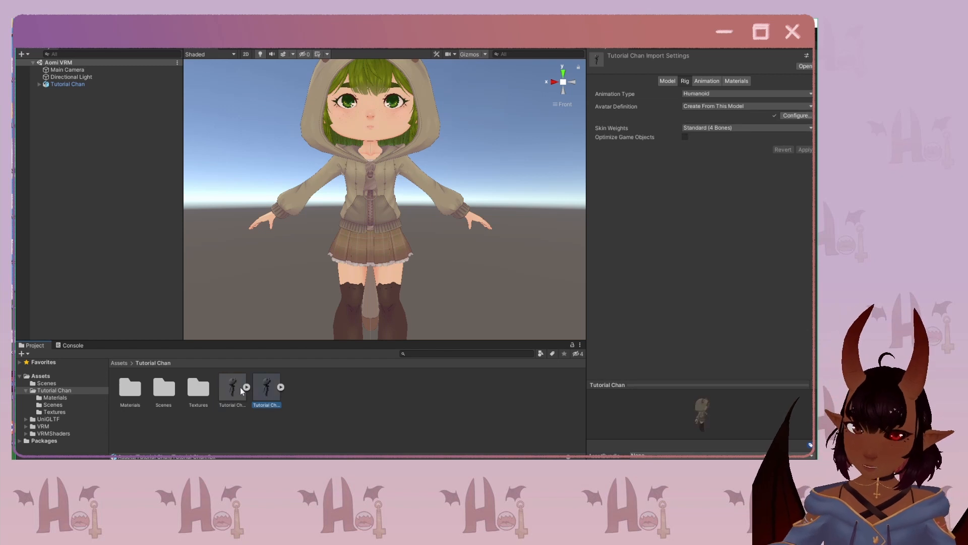
left_click(232, 390)
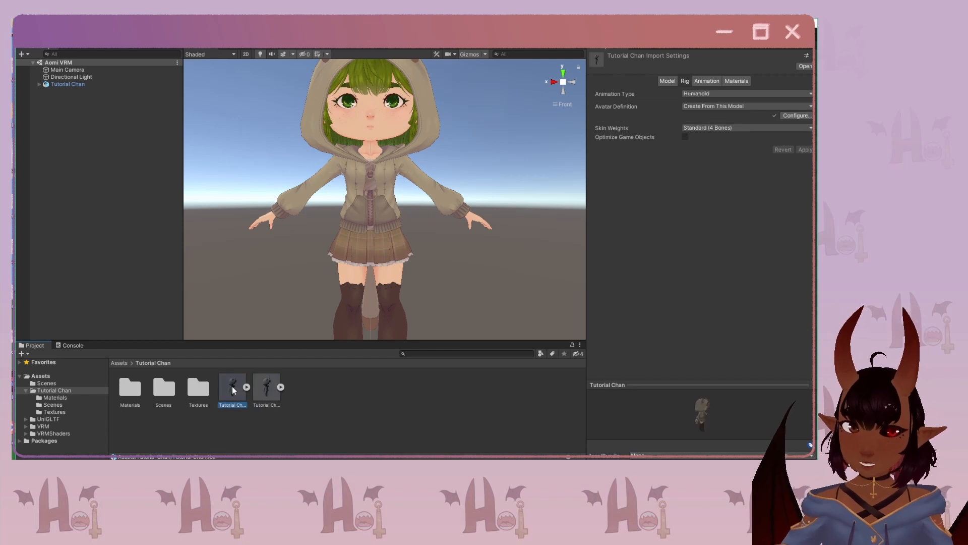
left_click(744, 80)
left_click(735, 102)
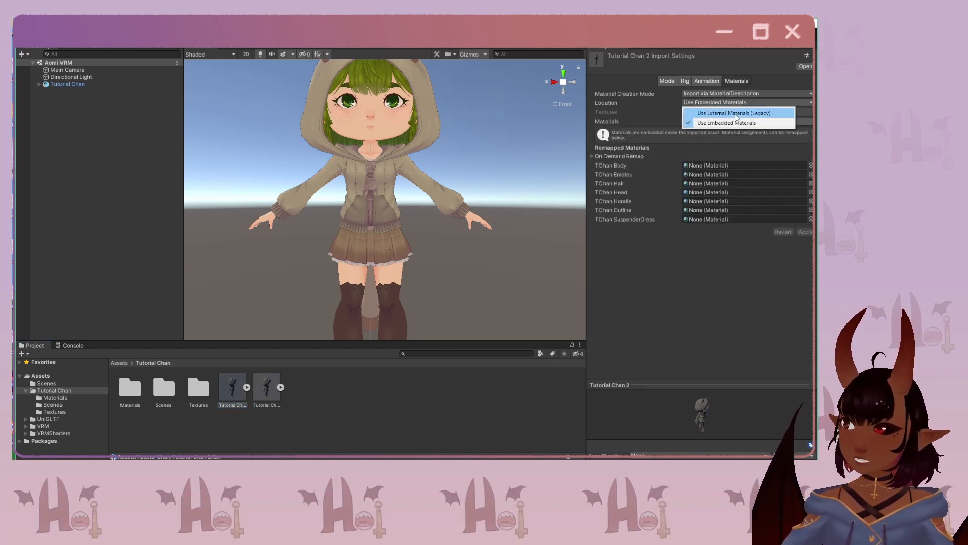
left_click(737, 113)
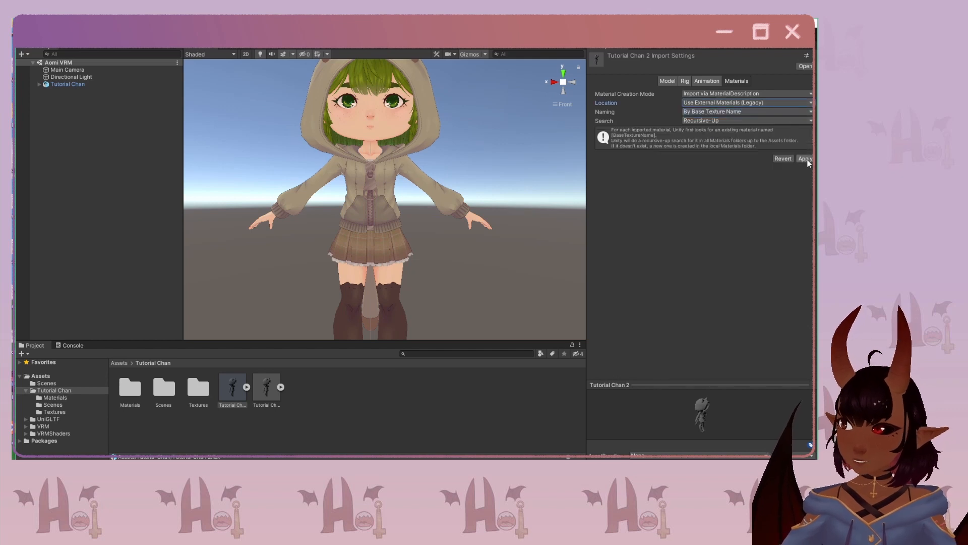
left_click(804, 158)
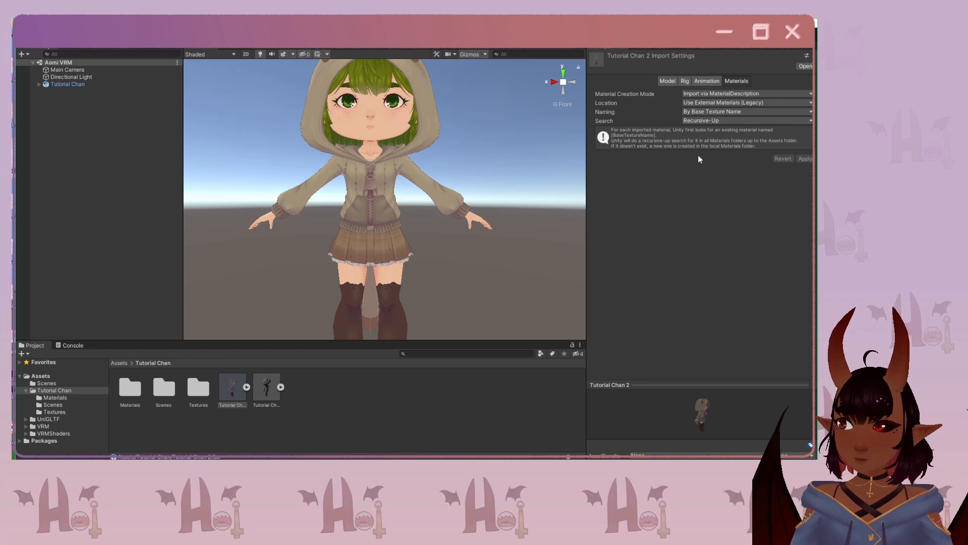
Set Tutorial Chan 2's rig animation type to Humanoid and enable Legacy Blend Shape Normals for its model import.
left_click(687, 82)
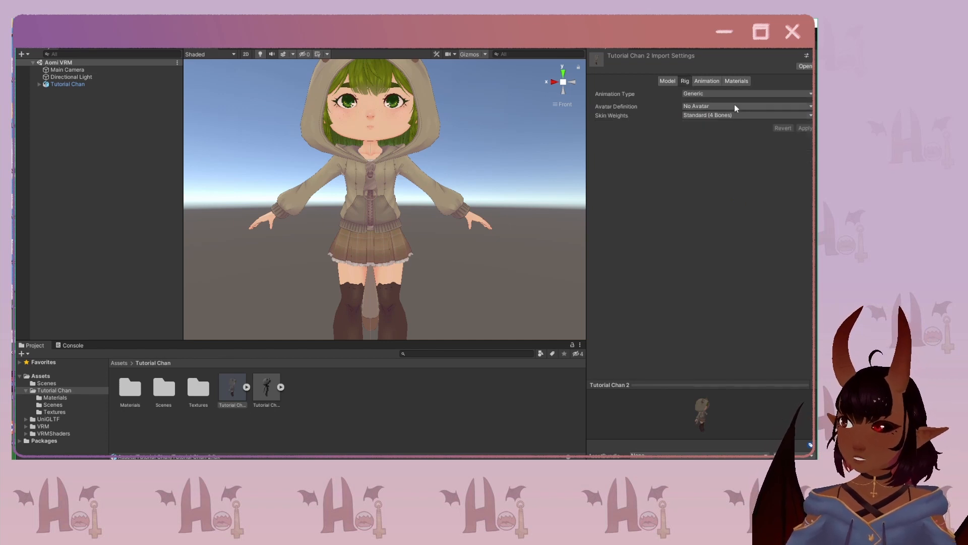
left_click(735, 94)
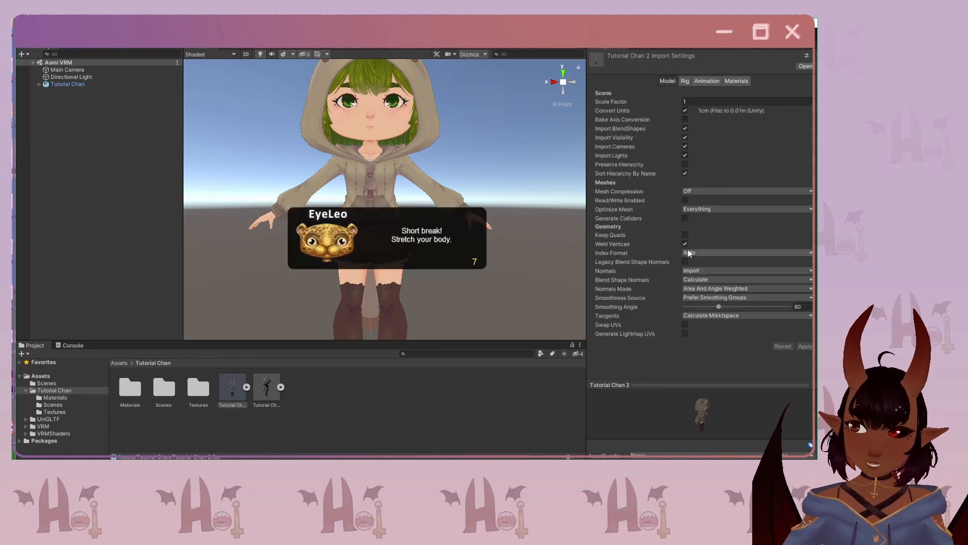
left_click(685, 261)
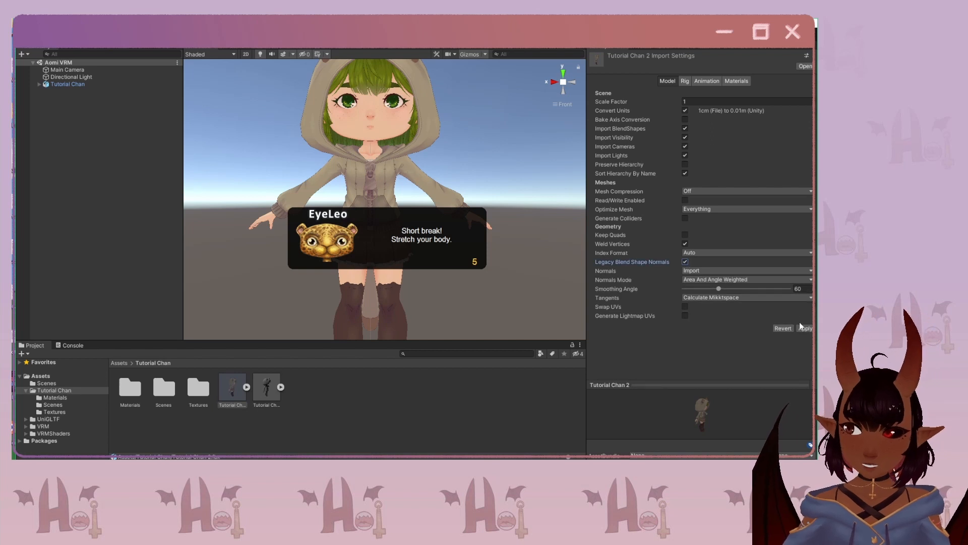
Check the humanoid bone mapping in Tutorial Chan 2's avatar configuration, including Upper Chest, and return to the import settings.
left_click(686, 81)
left_click(795, 115)
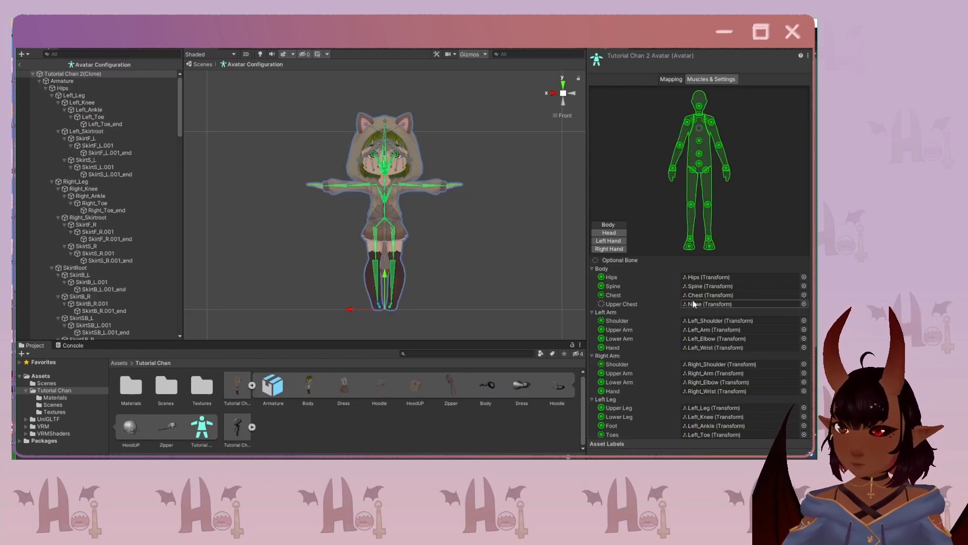
left_click(609, 152)
left_click(804, 232)
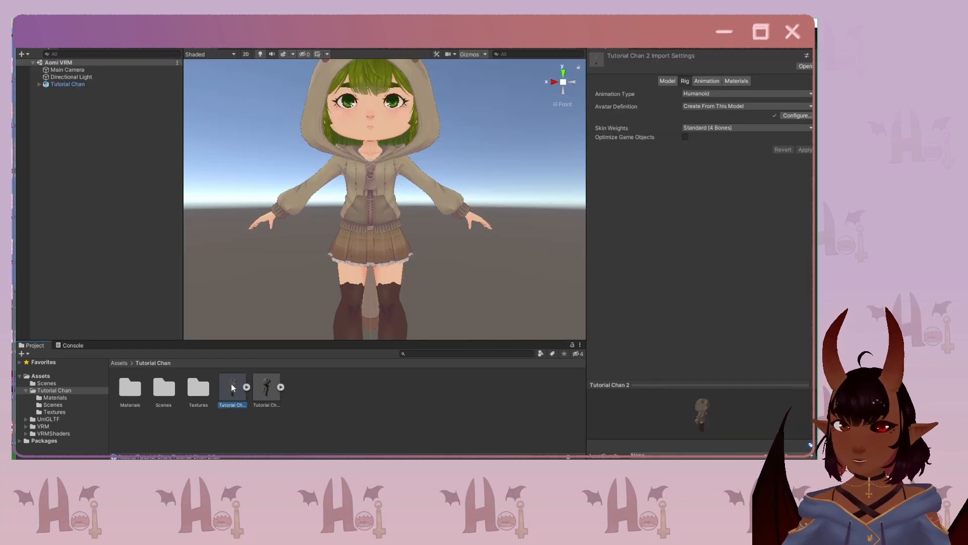
Add Tutorial Chan 2 to the scene, deactivate the original Tutorial Chan object and select the new one.
left_click_drag(240, 395, 62, 124)
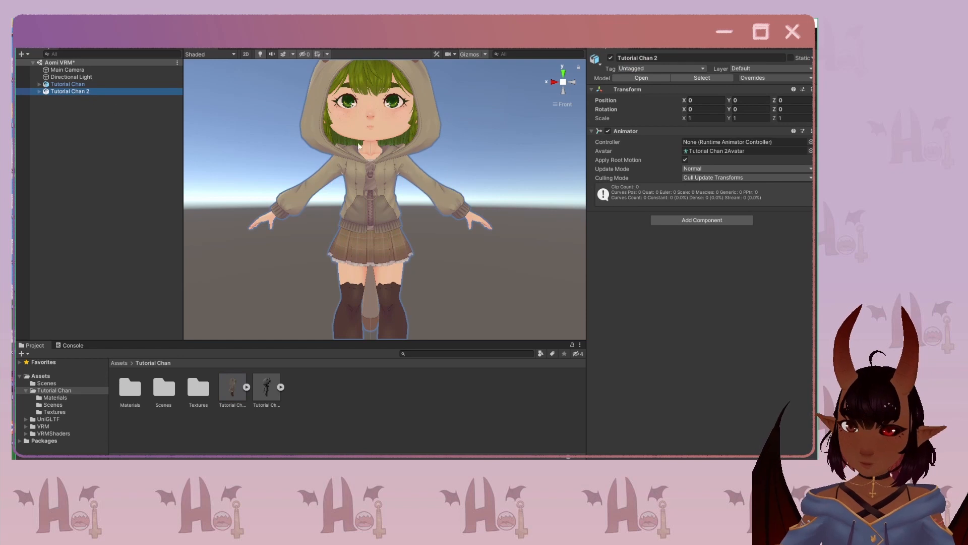
left_click(65, 84)
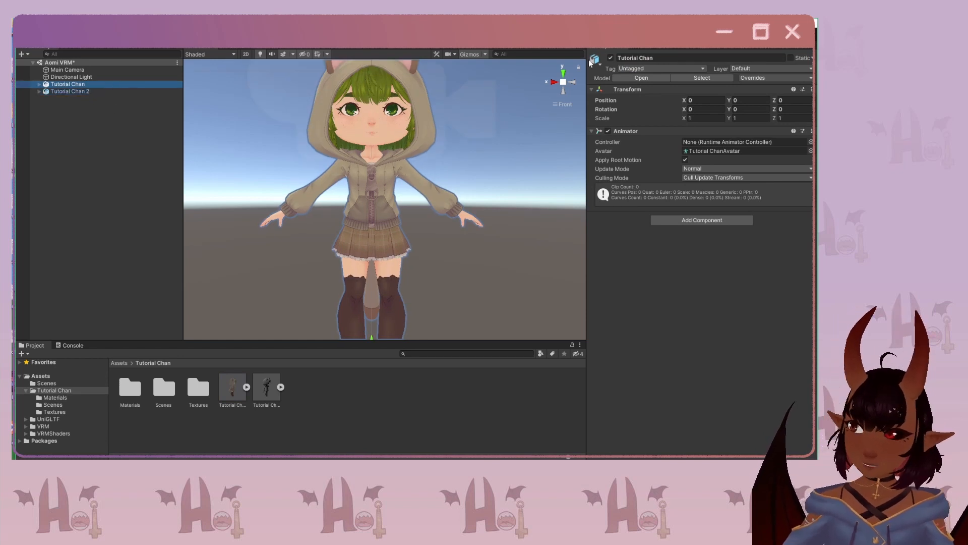
left_click(610, 58)
left_click(119, 92)
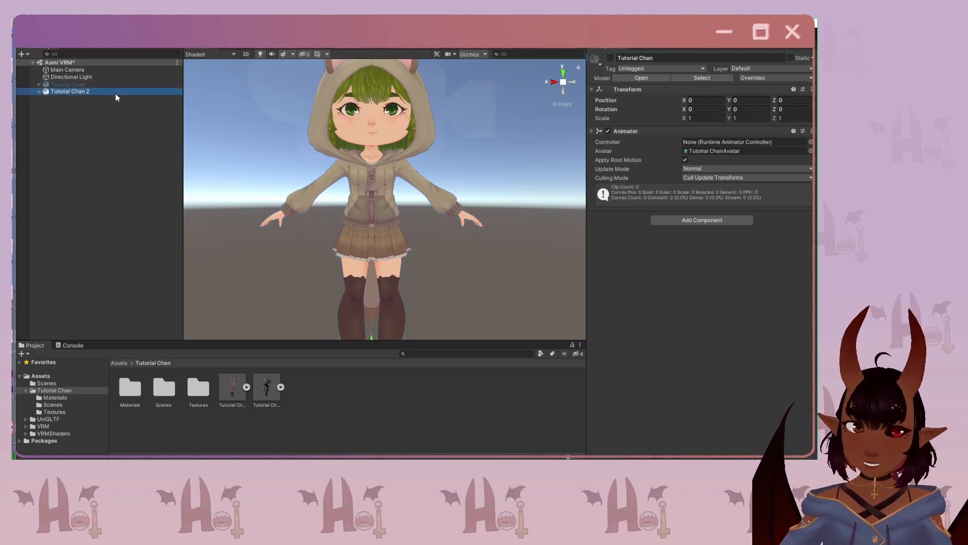
scroll(354, 302, "down", 2)
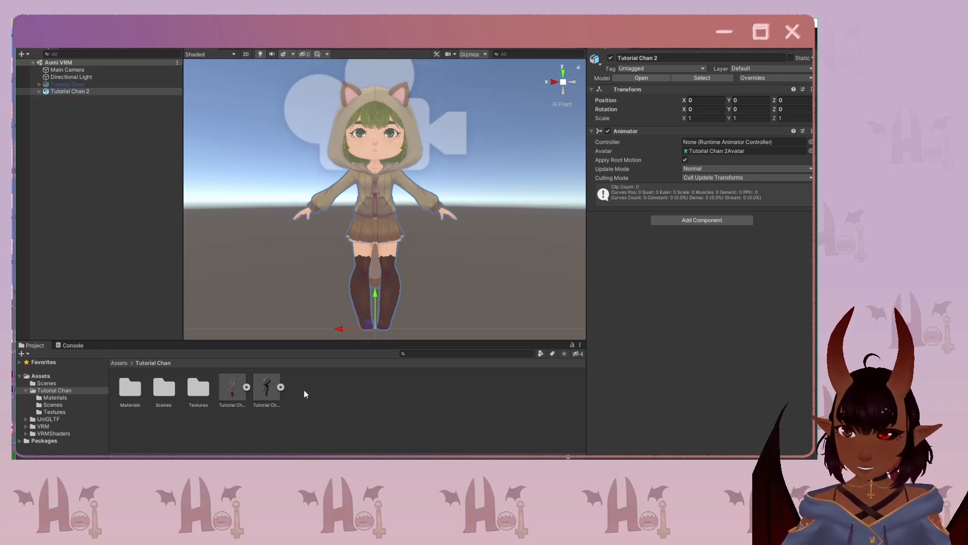
Create a folder named Tutorial Chan VRM inside the Tutorial Chan assets folder.
right_click(308, 392)
mouse_move(363, 150)
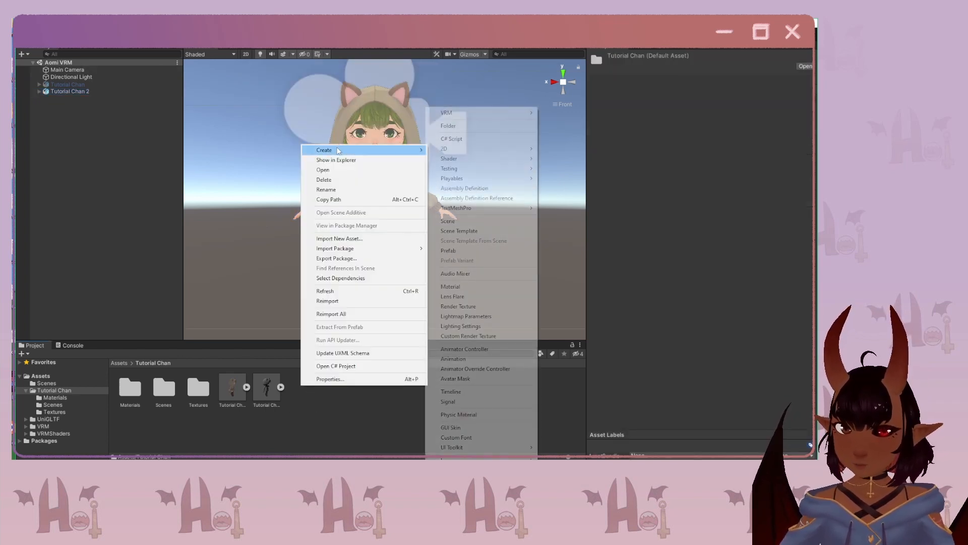
left_click(449, 126)
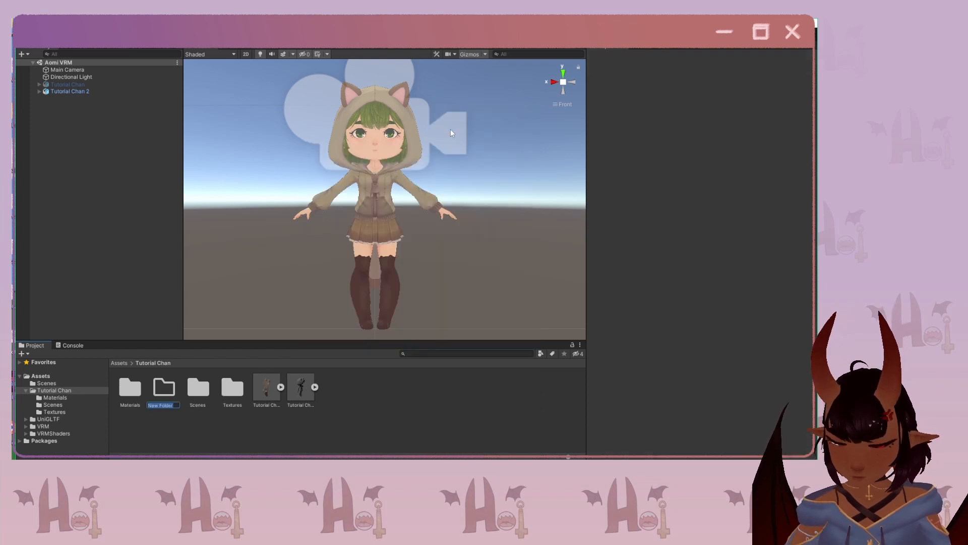
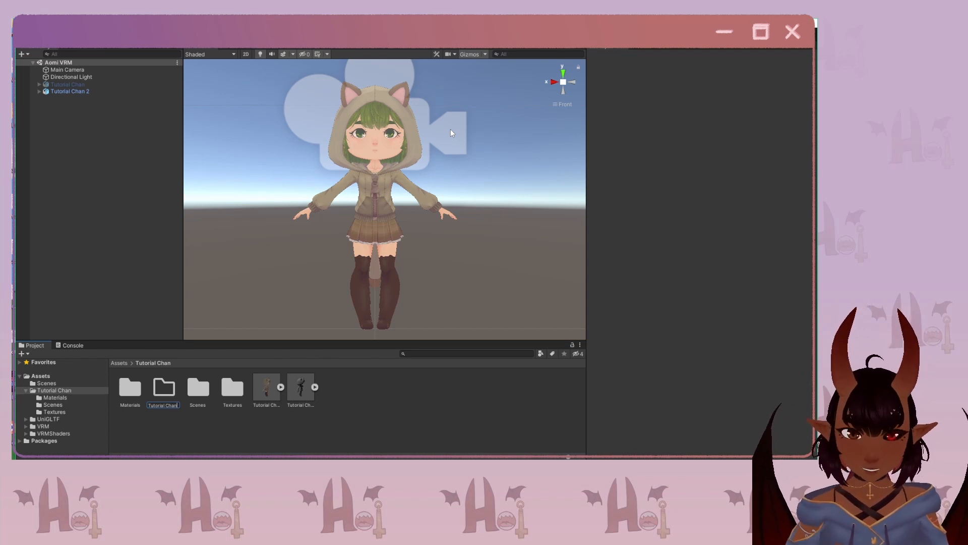
type("Tutorial Chan VRM")
key("Return")
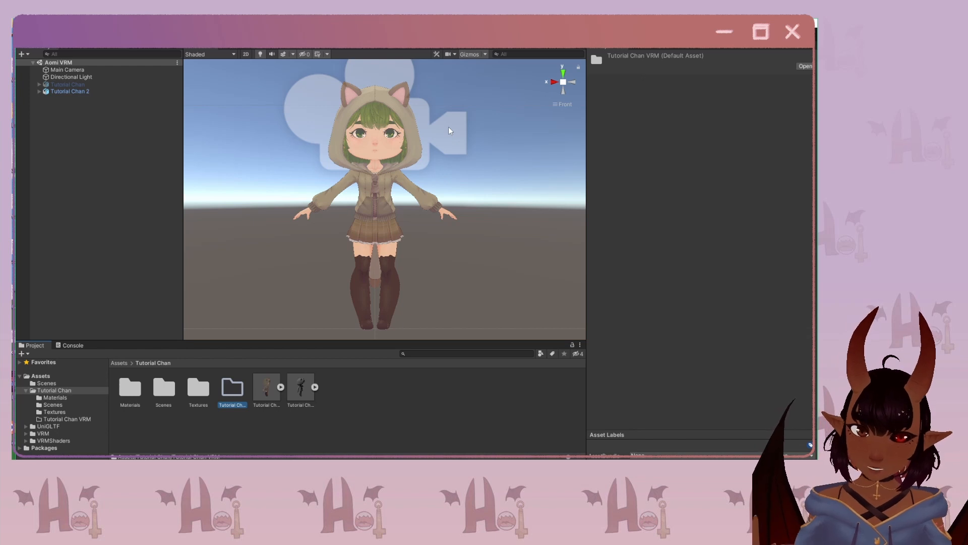
Apply Freeze T-Pose to the Tutorial Chan 2 object in the scene.
left_click(115, 92)
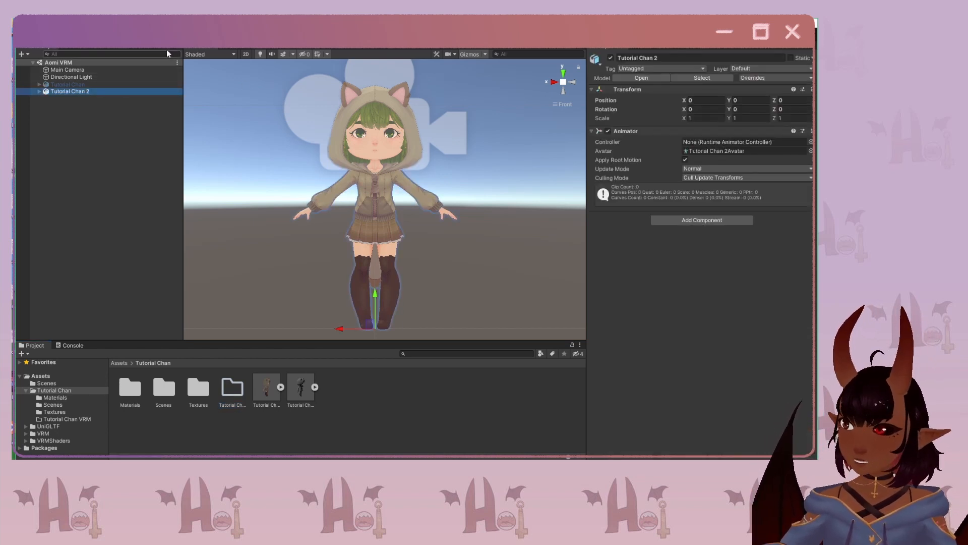
left_click(169, 23)
mouse_move(147, 23)
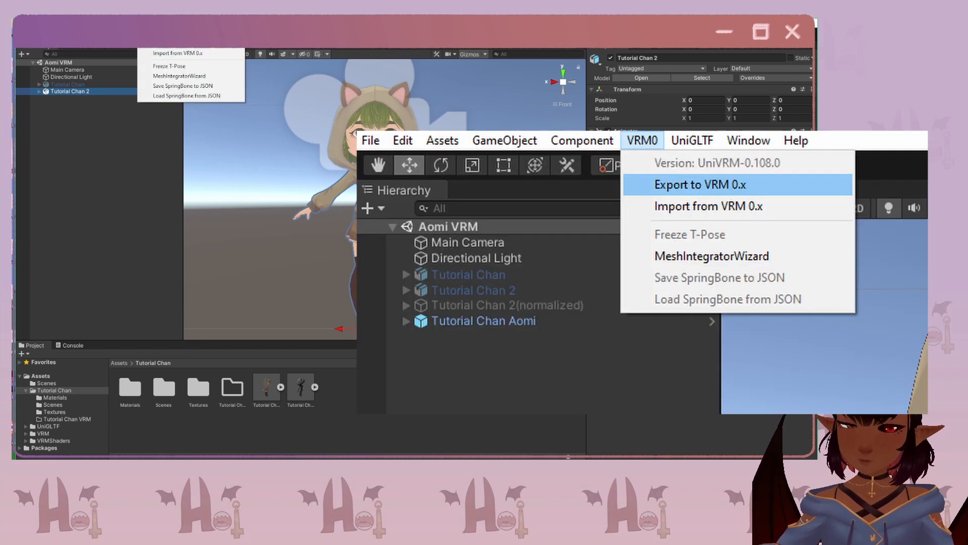
left_click(169, 66)
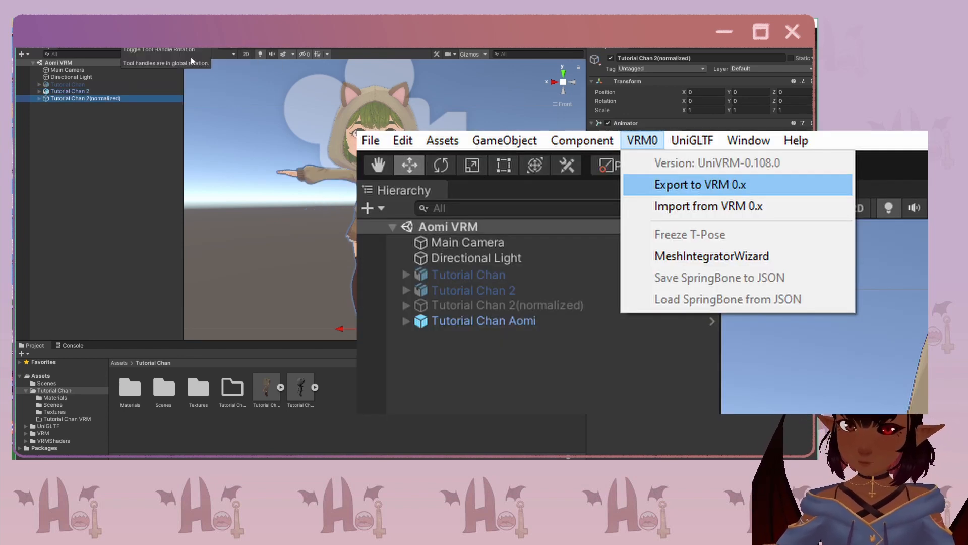
Inspect the T-posed Tutorial Chan 2(normalized) from the side and front, and begin its export to VRM 0.x.
right_click_drag(462, 253, 247, 250)
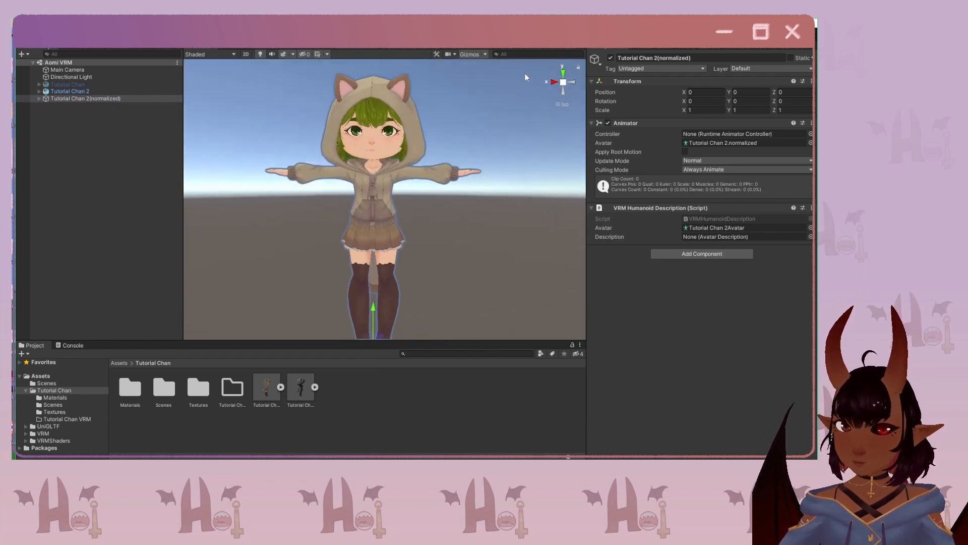
left_click(553, 82)
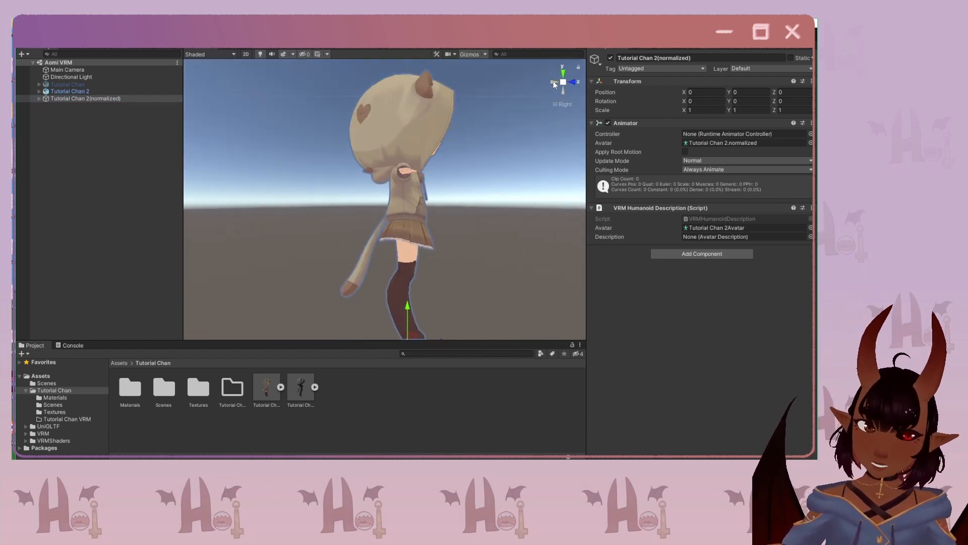
left_click(554, 82)
left_click(553, 84)
left_click(169, 23)
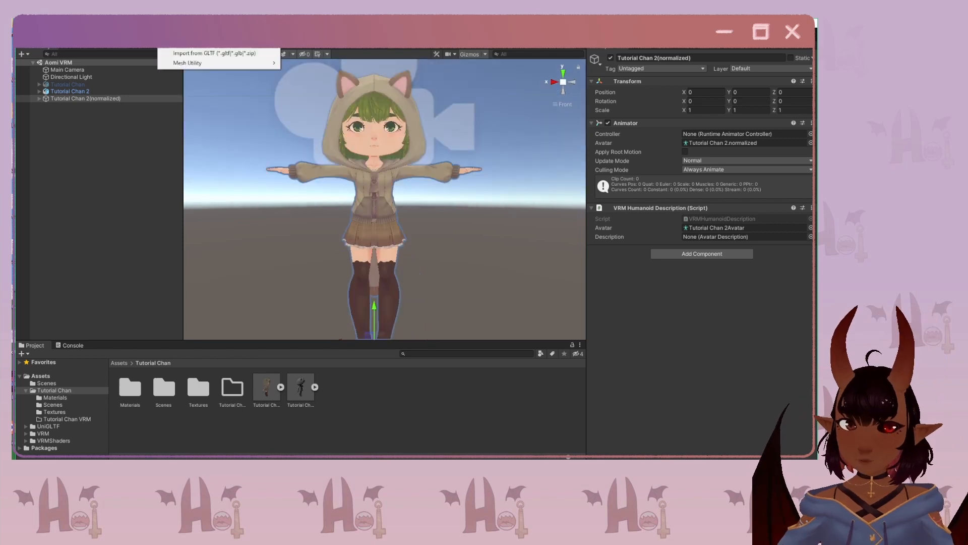
Fill in the VRM 0.x export metadata with title Aomi, version 1, author name and contact information, and limit avatar performance to Explicitly Licensed Person.
mouse_move(147, 23)
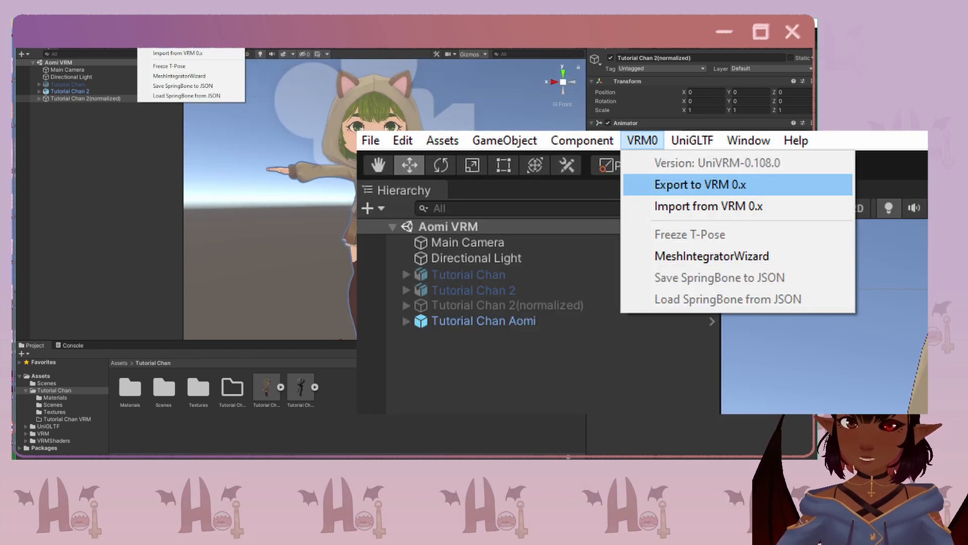
left_click(171, 46)
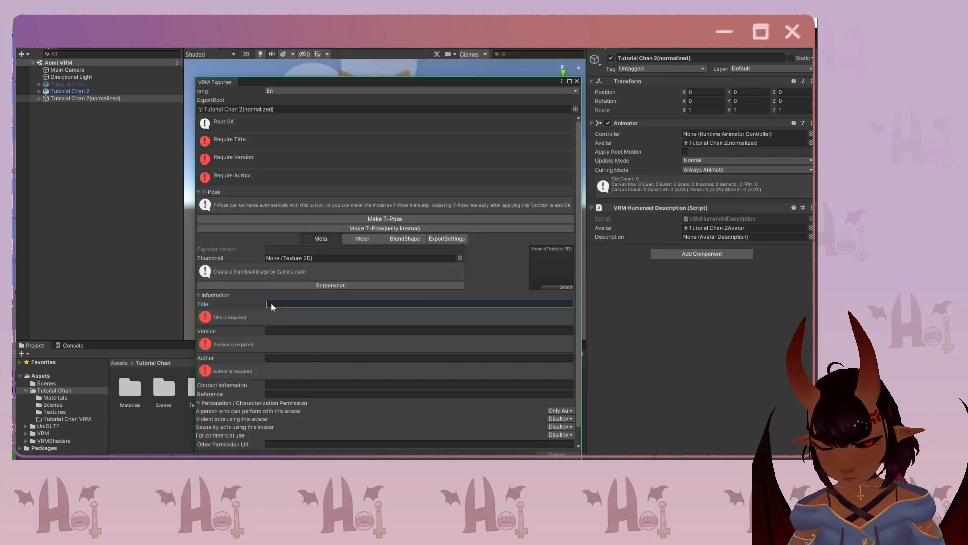
left_click(274, 295)
type("Aomi")
key("Tab")
type("1")
key("Tab")
type("Rainhet")
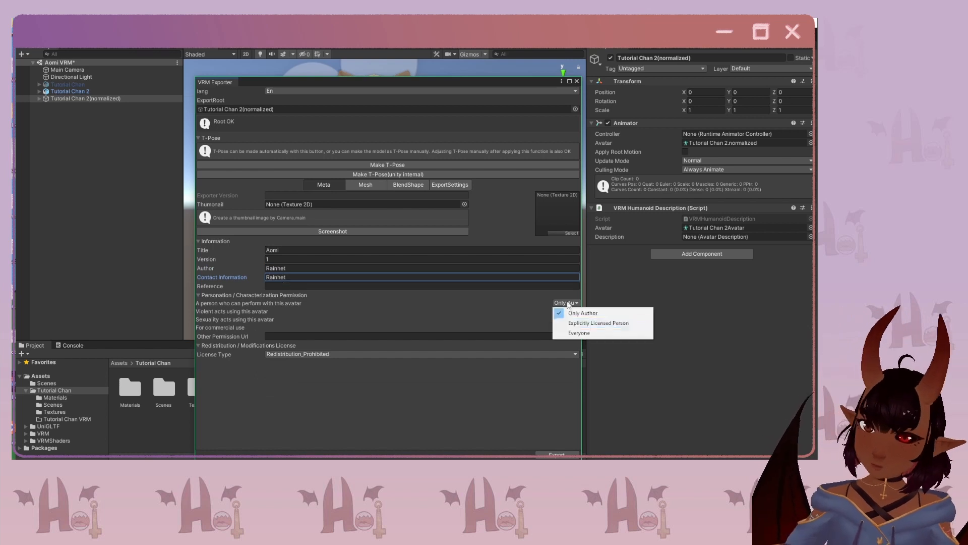
left_click(569, 319)
left_click_drag(401, 81, 414, 64)
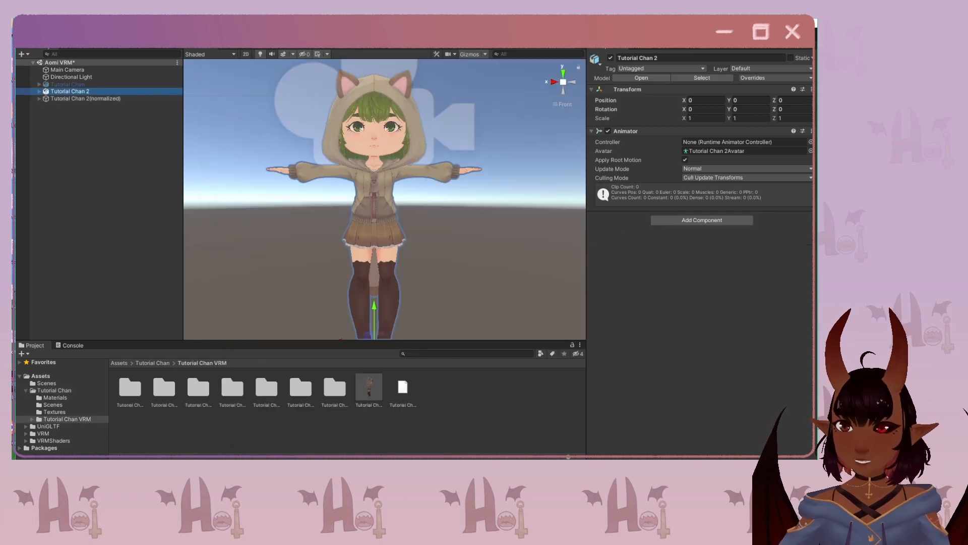
Deactivate the Tutorial Chan 2 and Tutorial Chan 2(normalized) objects in the scene.
left_click(610, 58)
left_click(138, 97)
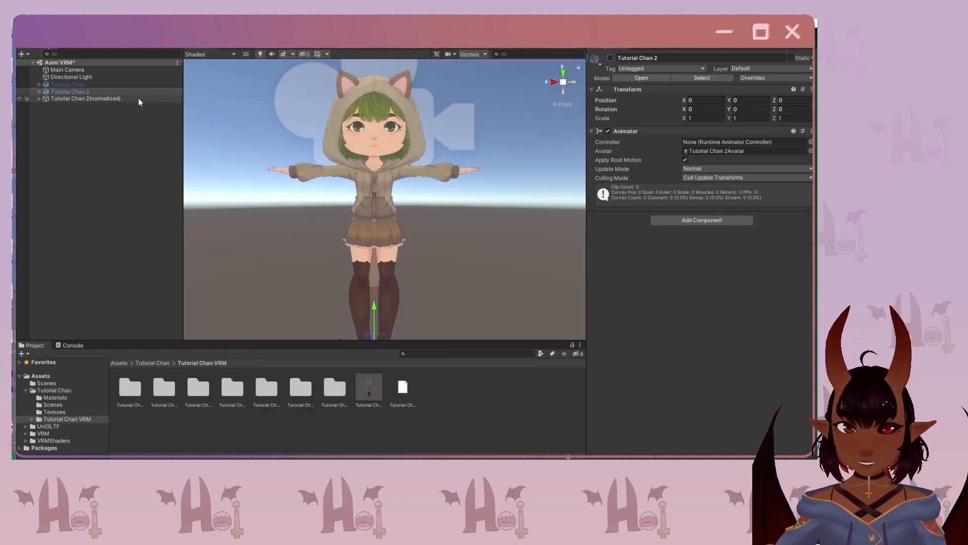
left_click(611, 58)
Save the Aomi VRM scene.
left_click(144, 63)
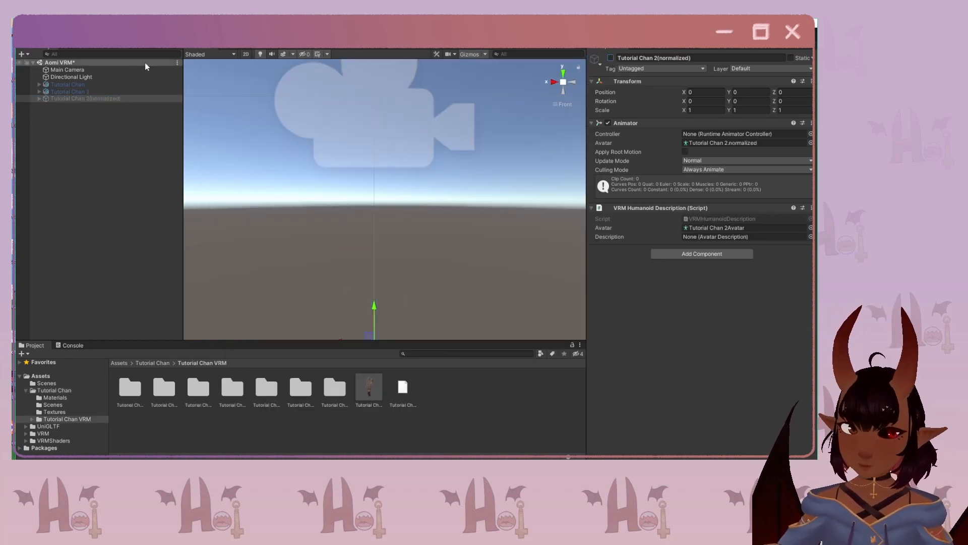
right_click(129, 63)
left_click(159, 82)
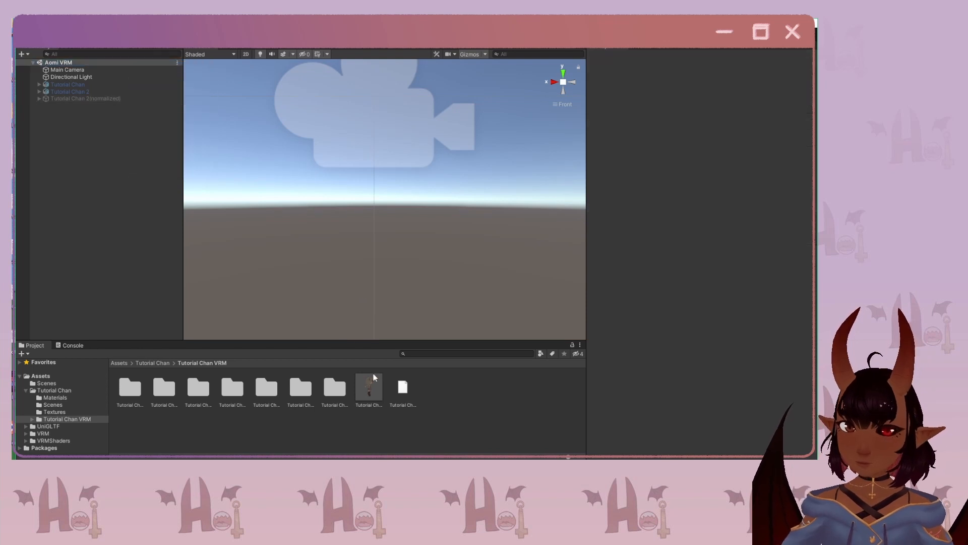
Add the exported Tutorial Chan Aomi prefab from the Tutorial Chan VRM folder to the scene.
left_click(160, 363)
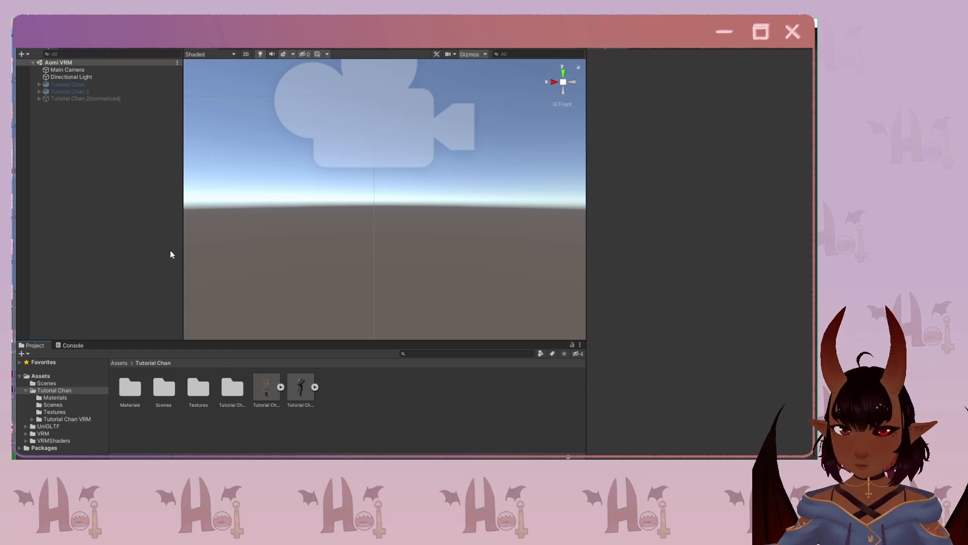
left_click(231, 388)
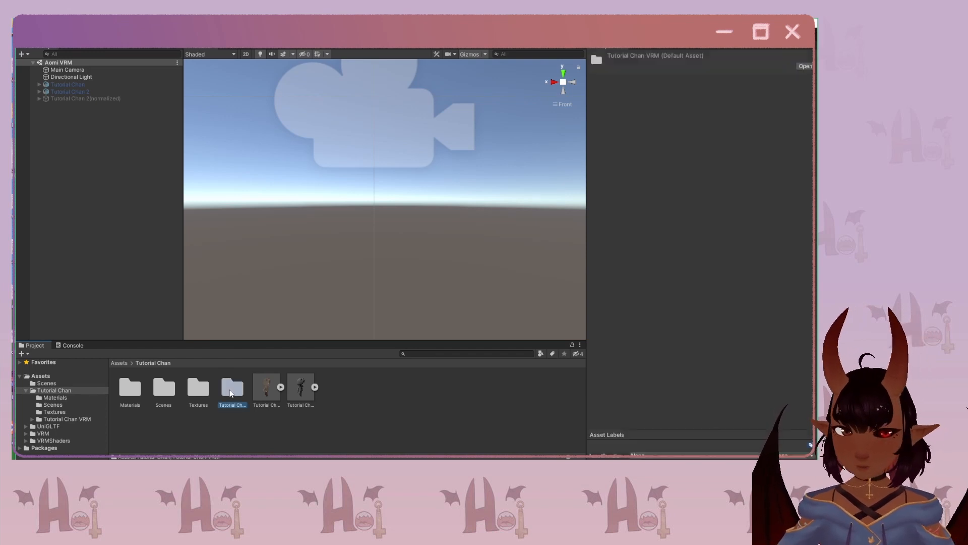
double_click(231, 387)
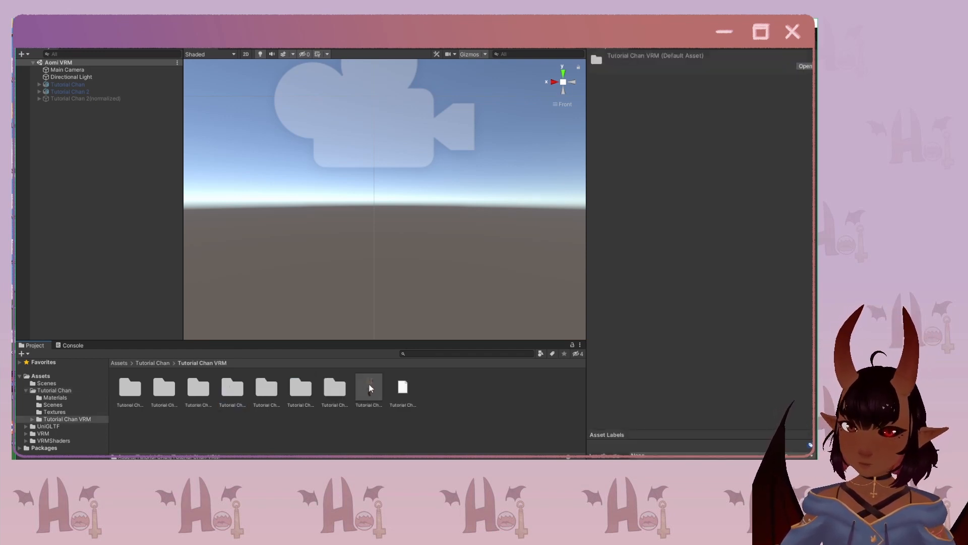
left_click_drag(370, 389, 87, 132)
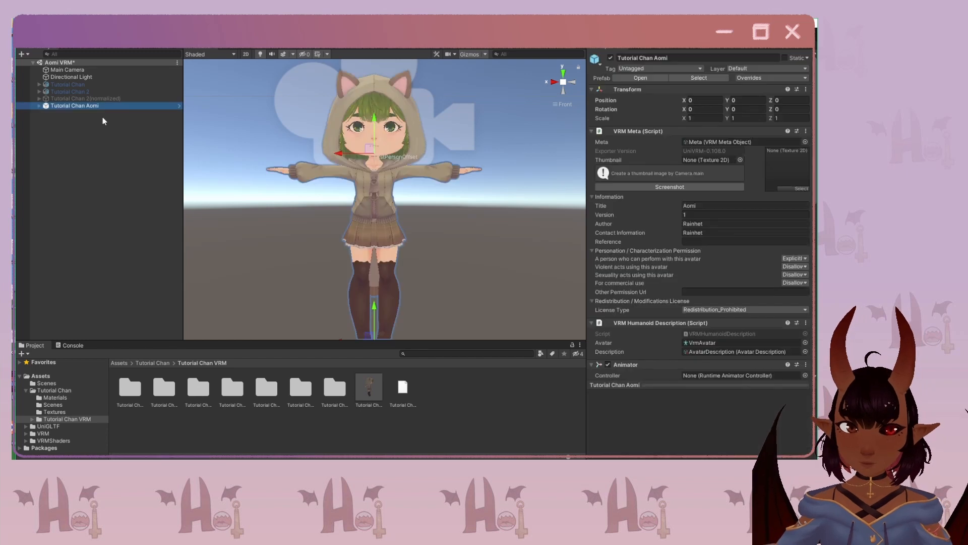
Deactivate the HoodUP mesh of Tutorial Chan Aomi to expose the head from the side.
scroll(300, 139, "up", 1)
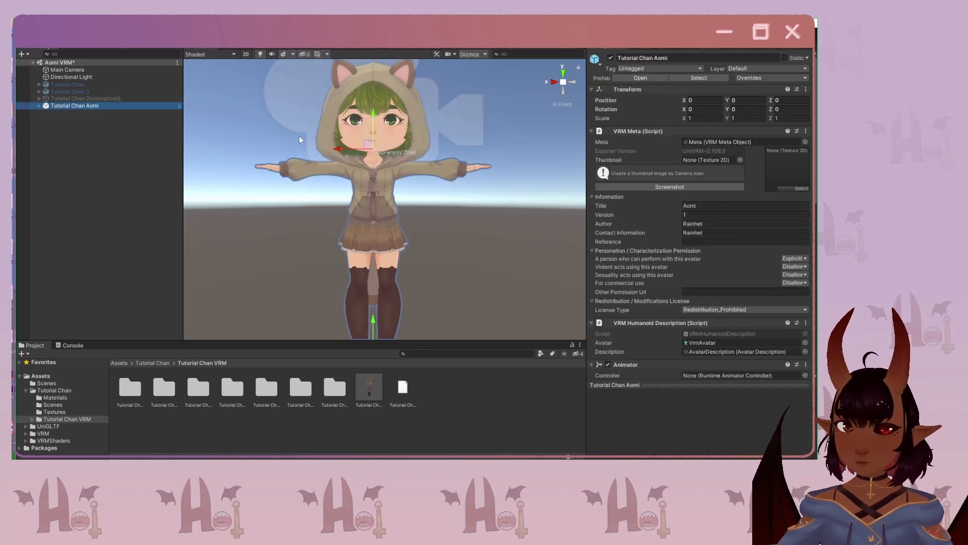
scroll(300, 138, "down", 1)
left_click(555, 82)
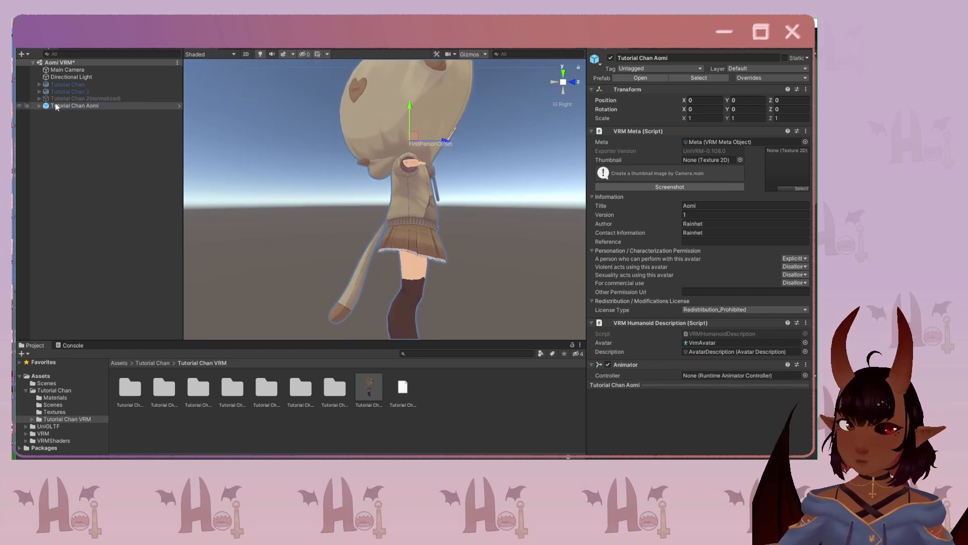
left_click(40, 105)
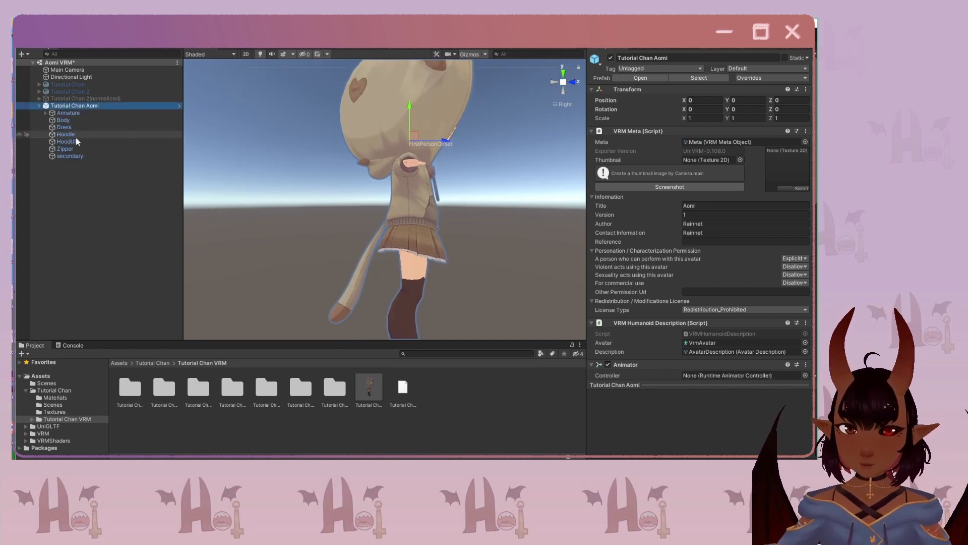
left_click(75, 137)
left_click(74, 142)
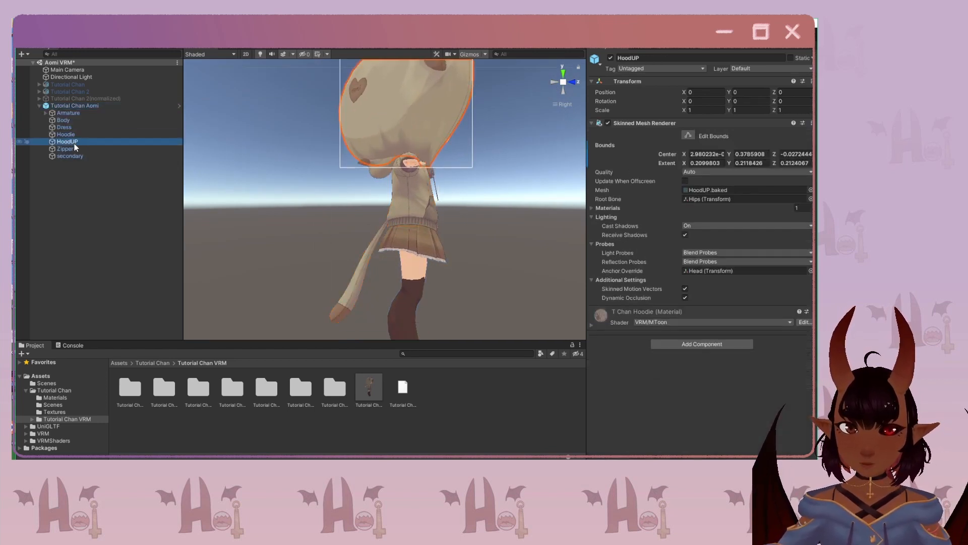
left_click(611, 58)
Move the FirstPersonOffset handle of Tutorial Chan Aomi from the neck up to eye level and check it from the front and side.
left_click(71, 105)
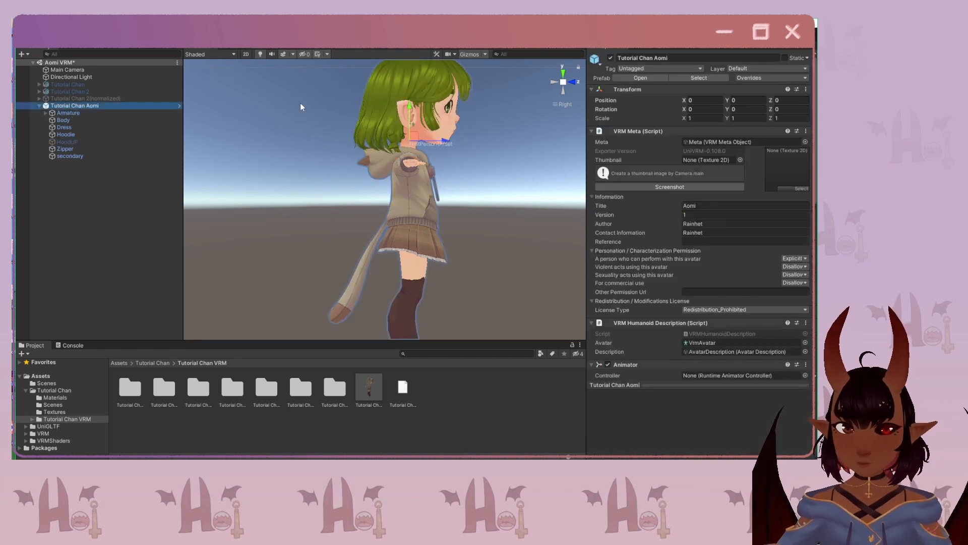
scroll(372, 249, "up", 5)
scroll(372, 249, "up", 2)
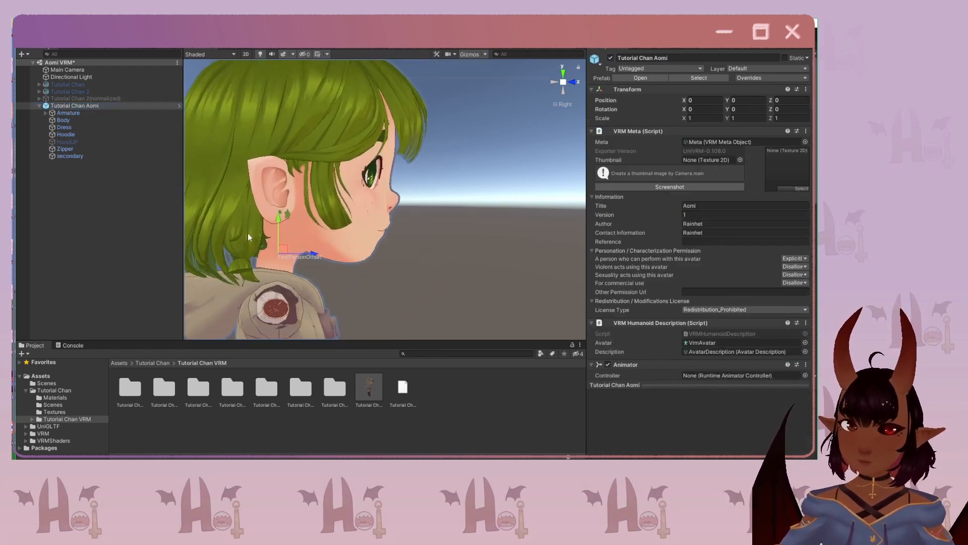
left_click_drag(282, 248, 347, 181)
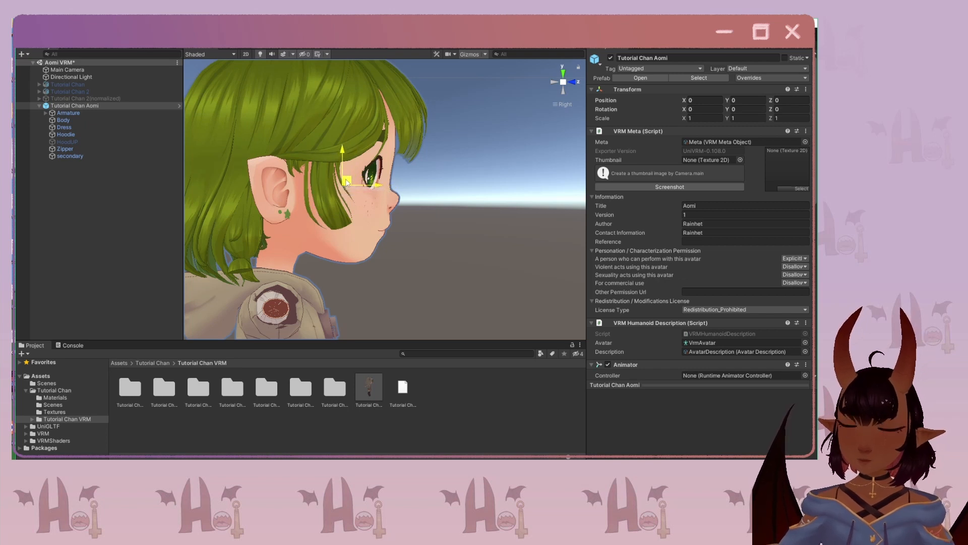
scroll(347, 181, "down", 5)
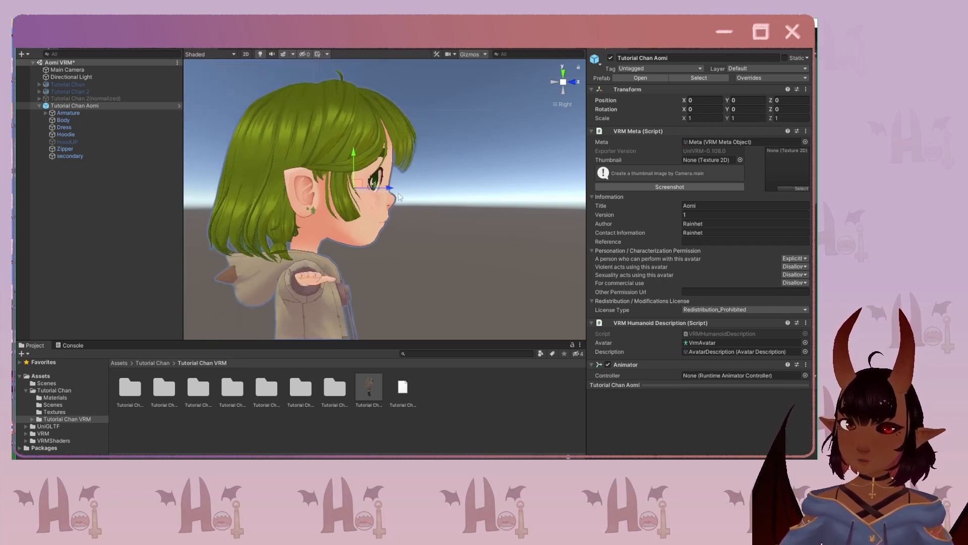
left_click(575, 84)
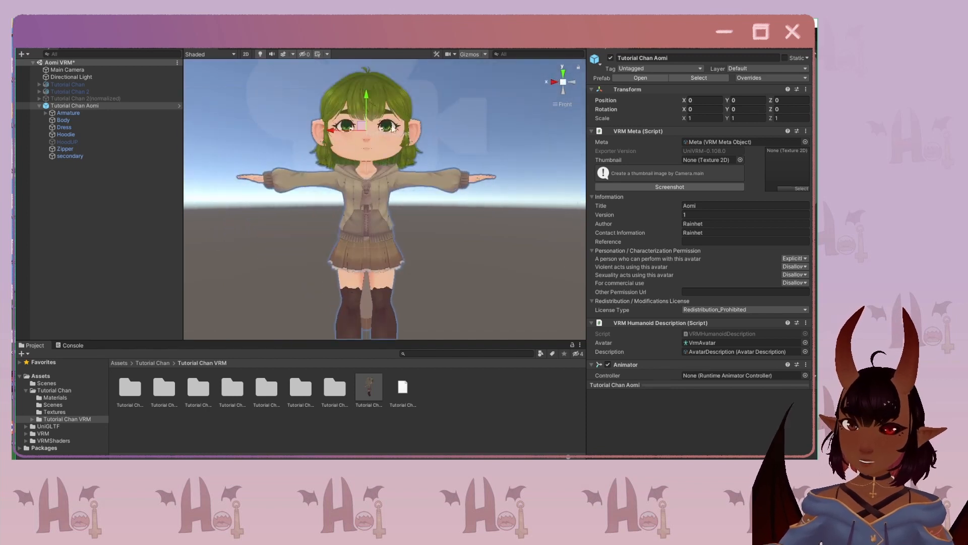
left_click(555, 82)
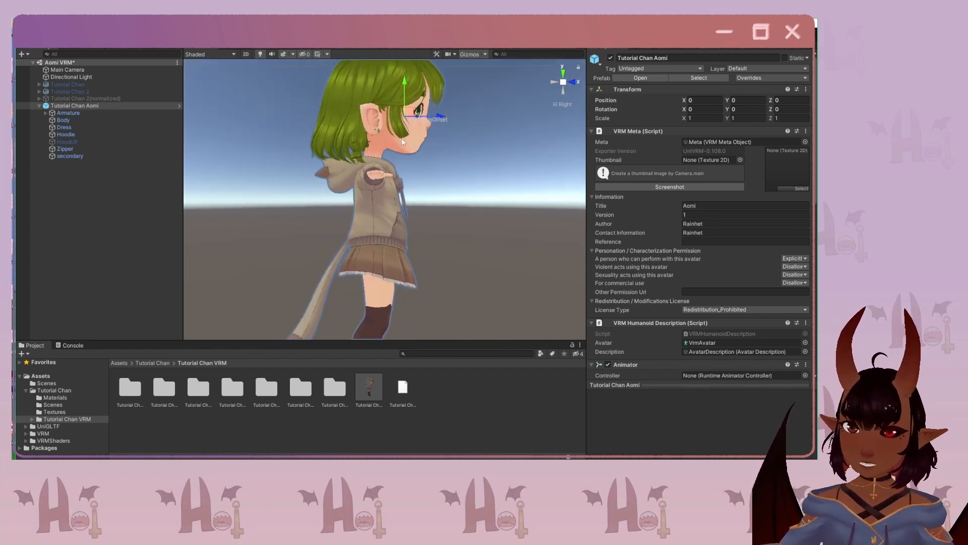
scroll(316, 99, "up", 1)
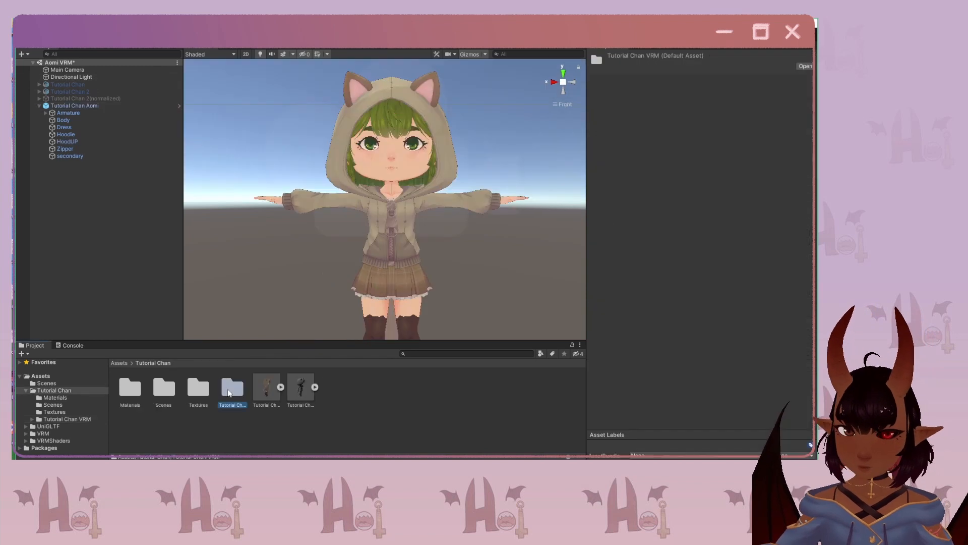
Open the Tutorial Chan Aomi.BlendShapes folder inside Tutorial Chan VRM and select the BlendShape asset.
left_click(267, 393)
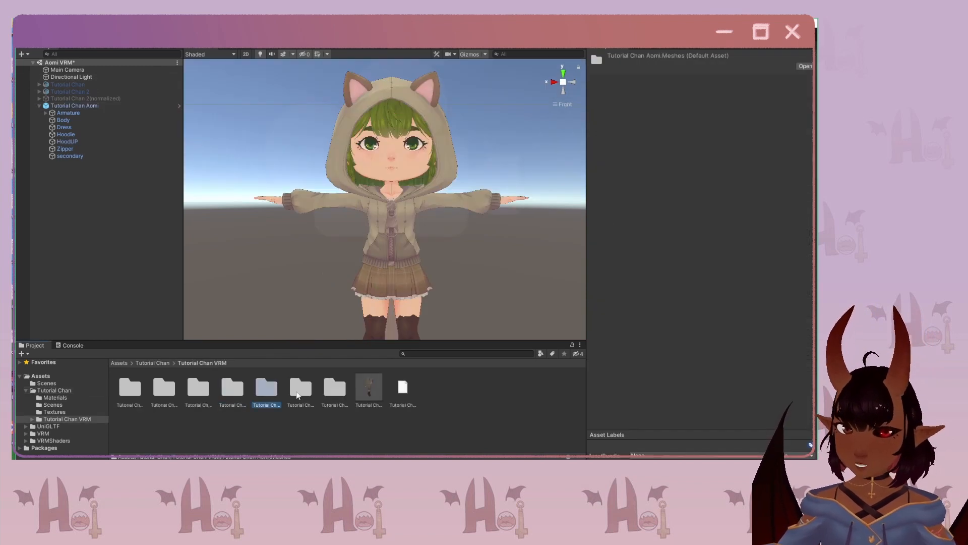
left_click(302, 391)
left_click(330, 394)
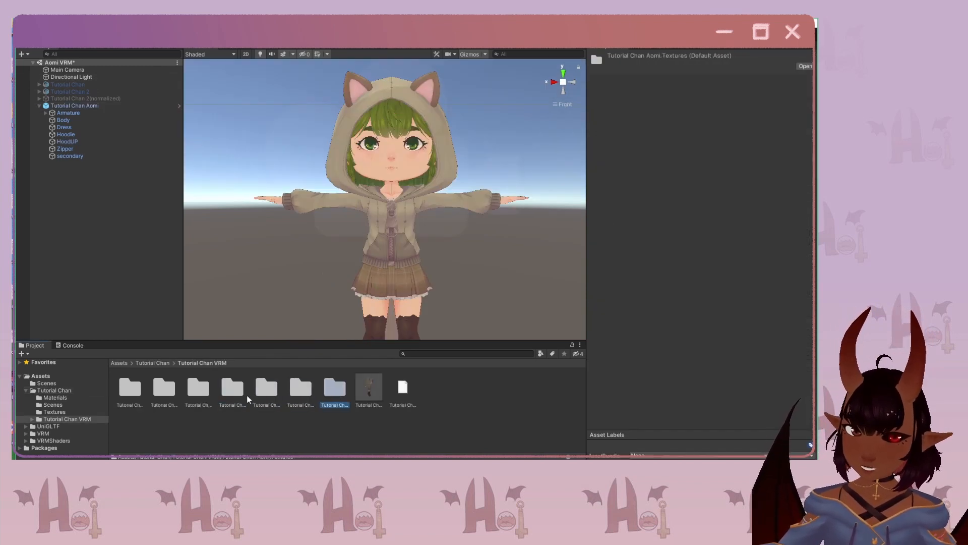
left_click(232, 394)
left_click(195, 394)
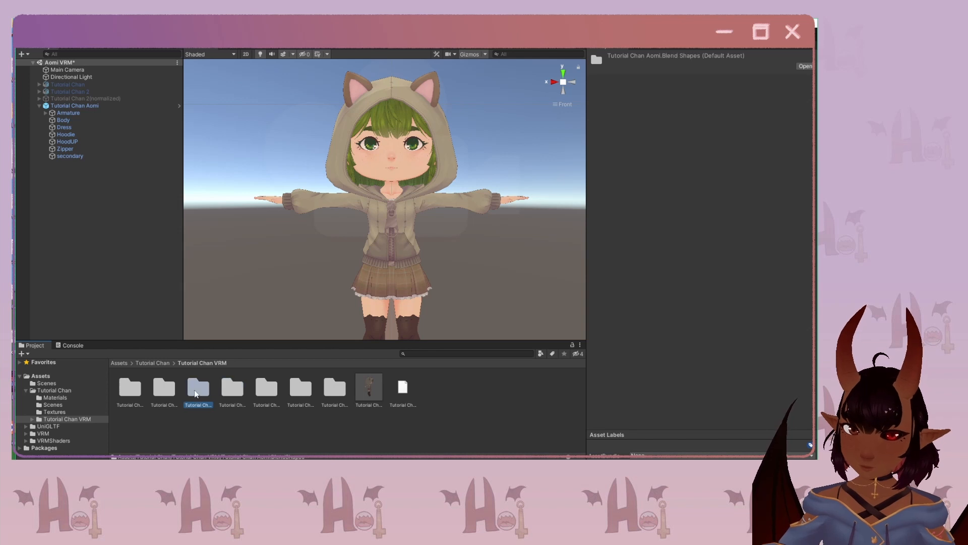
double_click(197, 393)
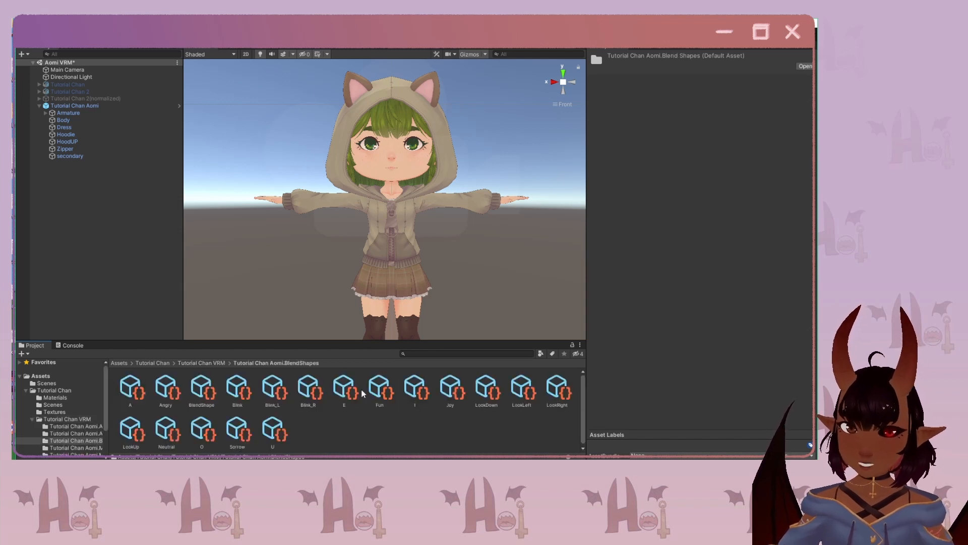
left_click(198, 387)
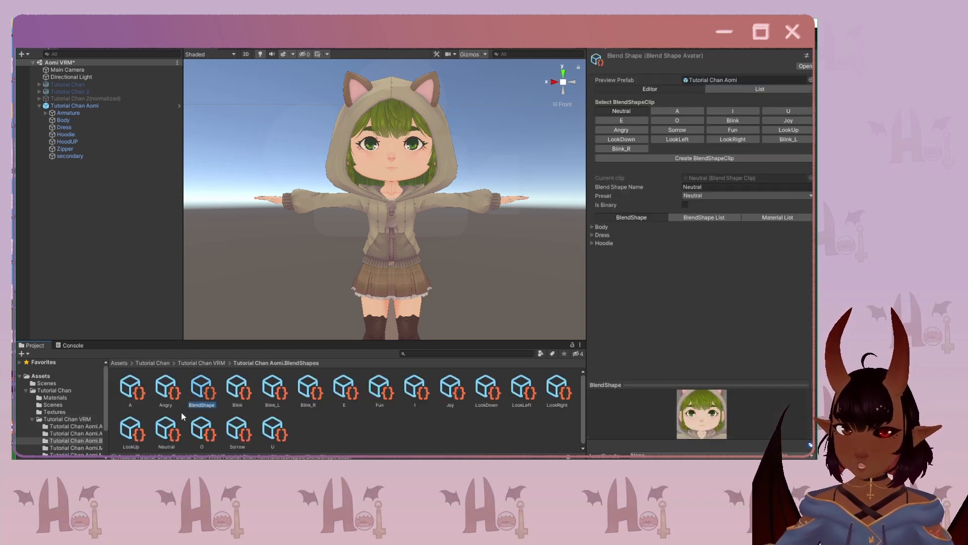
Frame the avatar's head in the scene and enlarge the BlendShape preview of the face.
scroll(509, 218, "up", 5)
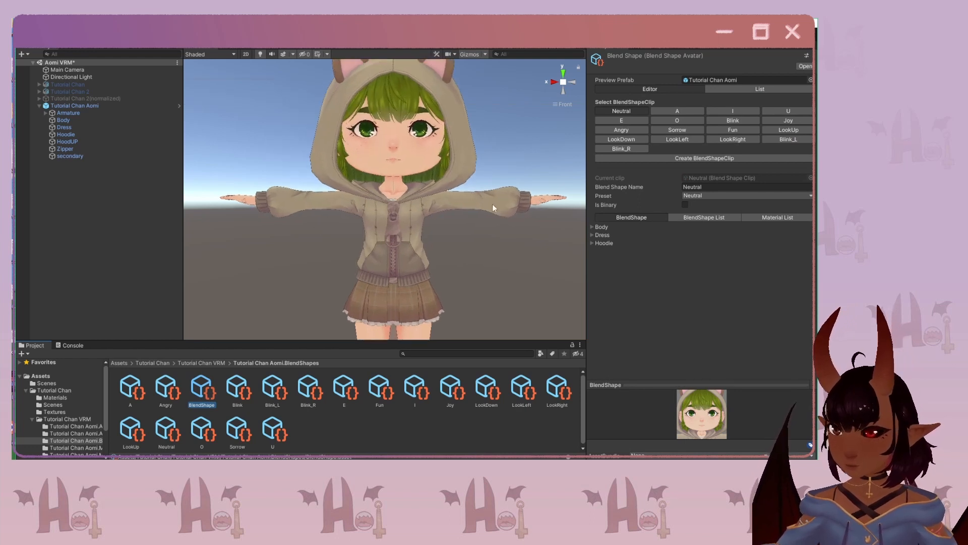
middle_click_drag(461, 224, 419, 271)
scroll(418, 271, "up", 1)
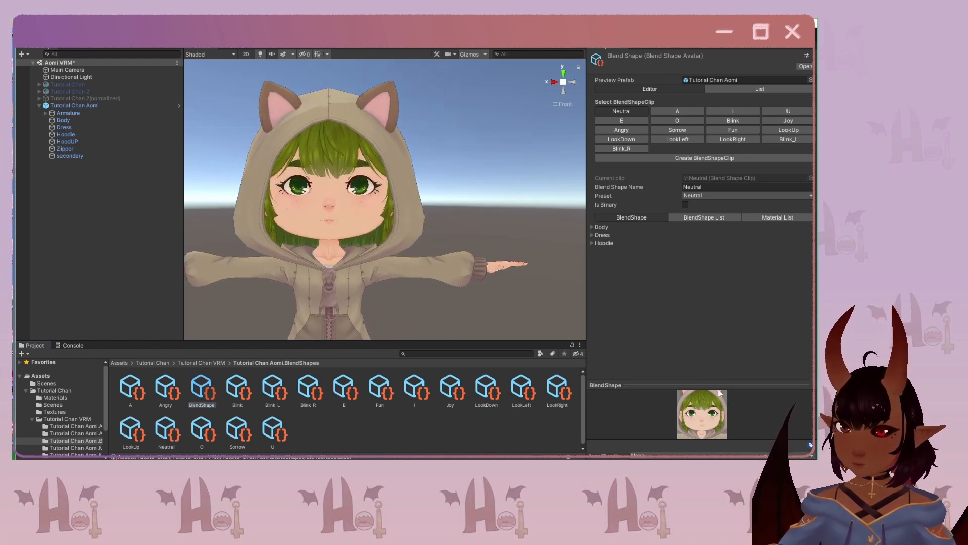
left_click_drag(719, 382, 718, 294)
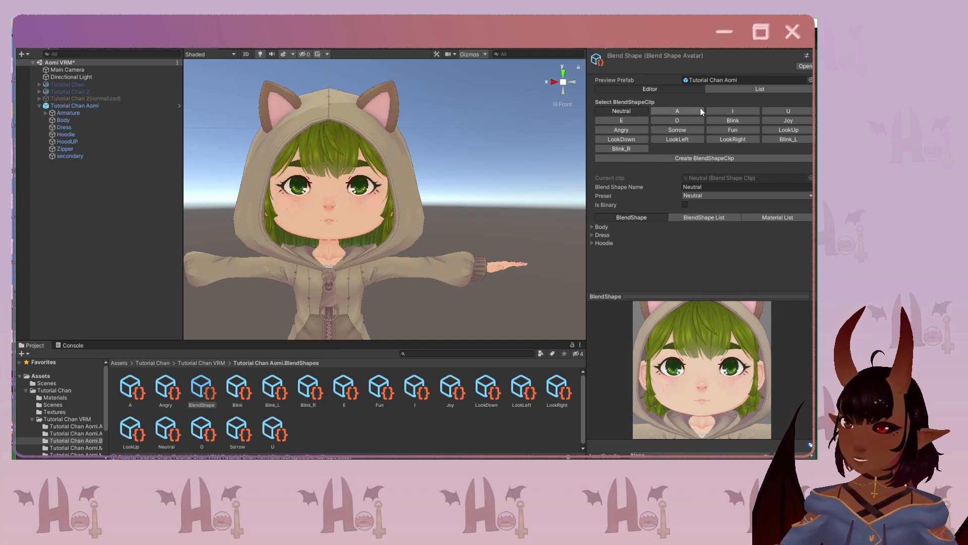
Look through the default blend shape clips, including Blink, Sorrow, Blink_R and LookUp.
left_click(751, 112)
left_click(721, 122)
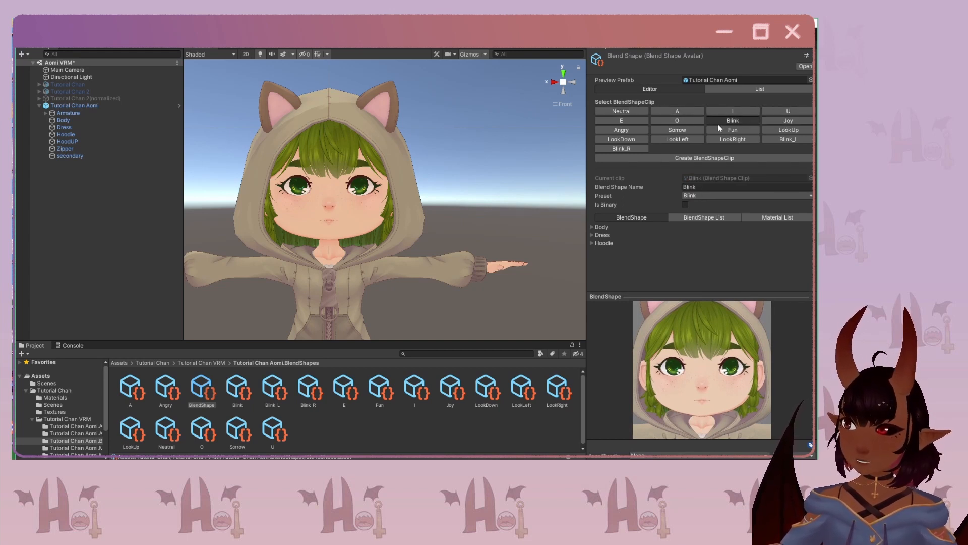
left_click(692, 123)
left_click(643, 121)
left_click(644, 131)
left_click(655, 139)
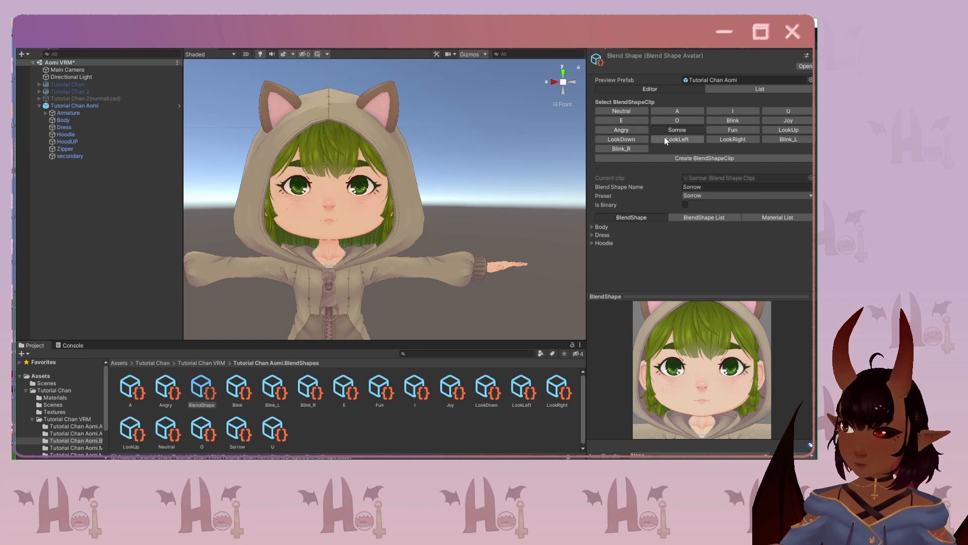
left_click(643, 147)
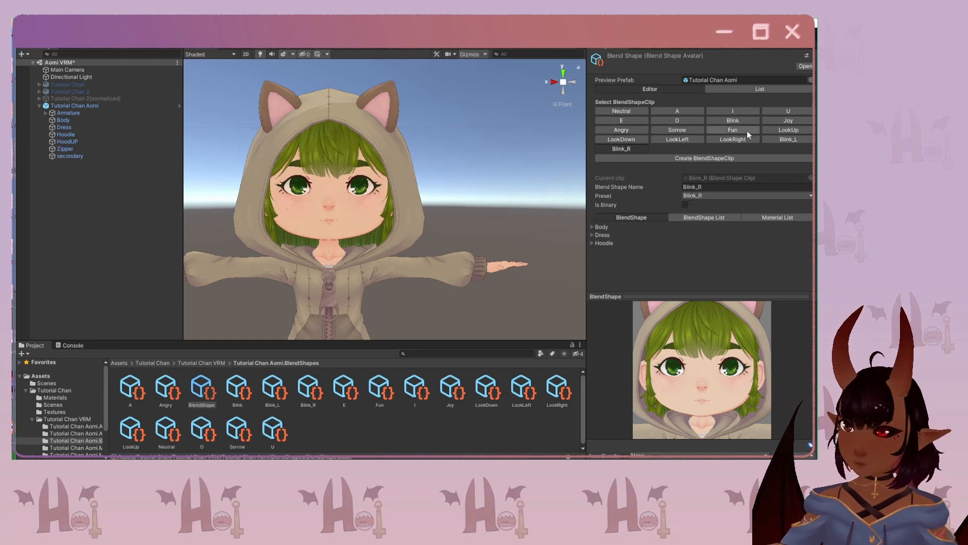
left_click(776, 130)
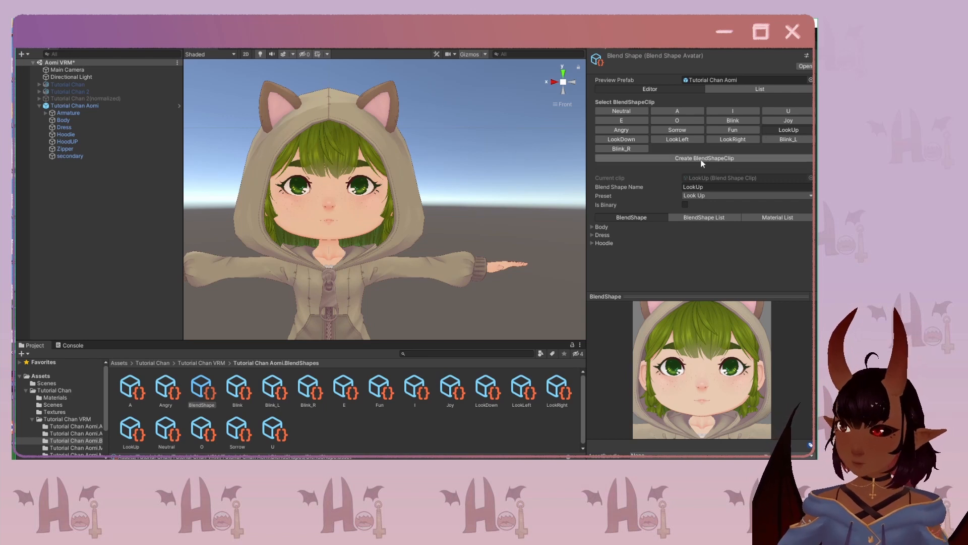
left_click(733, 130)
left_click(770, 129)
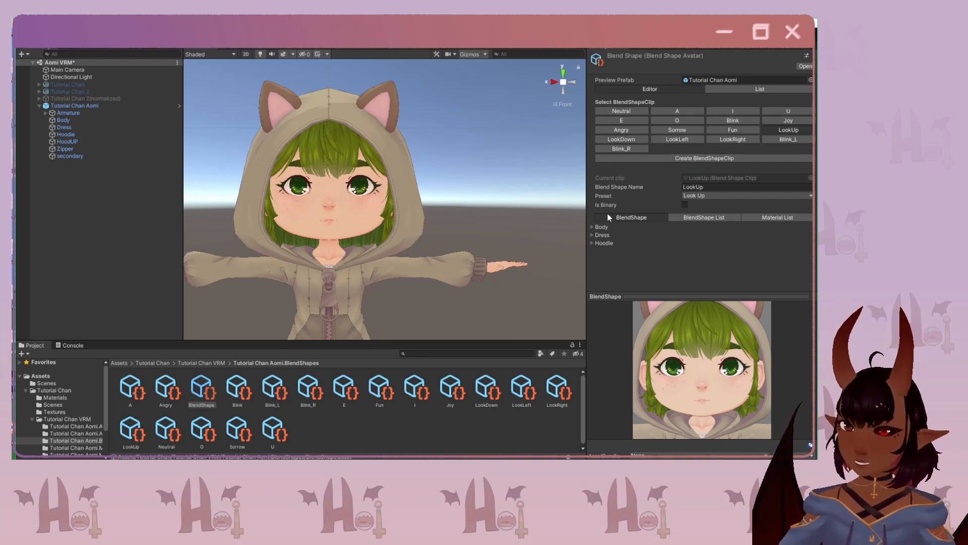
Raise the Body's Pupils Up shape to its maximum in the LookUp clip.
left_click(592, 227)
scroll(664, 216, "down", 10)
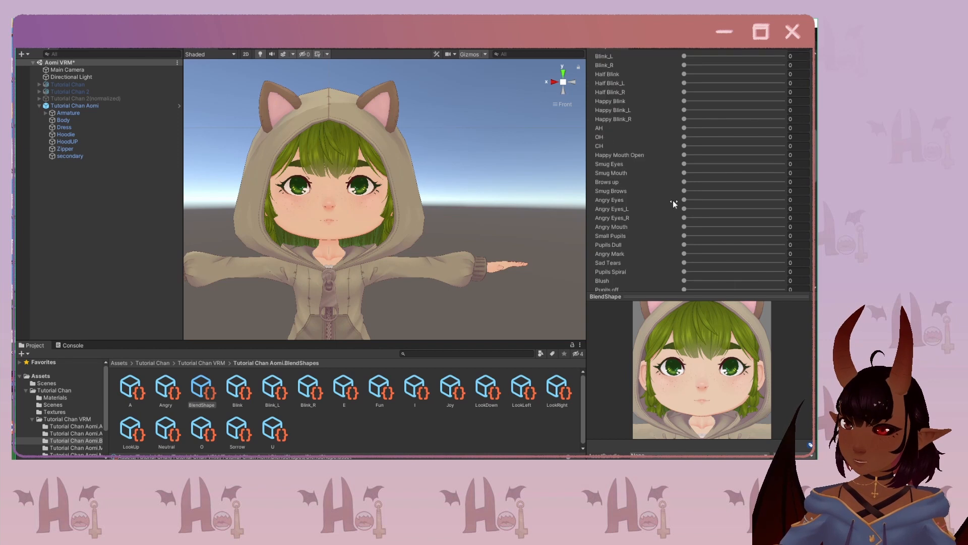
scroll(676, 186, "down", 10)
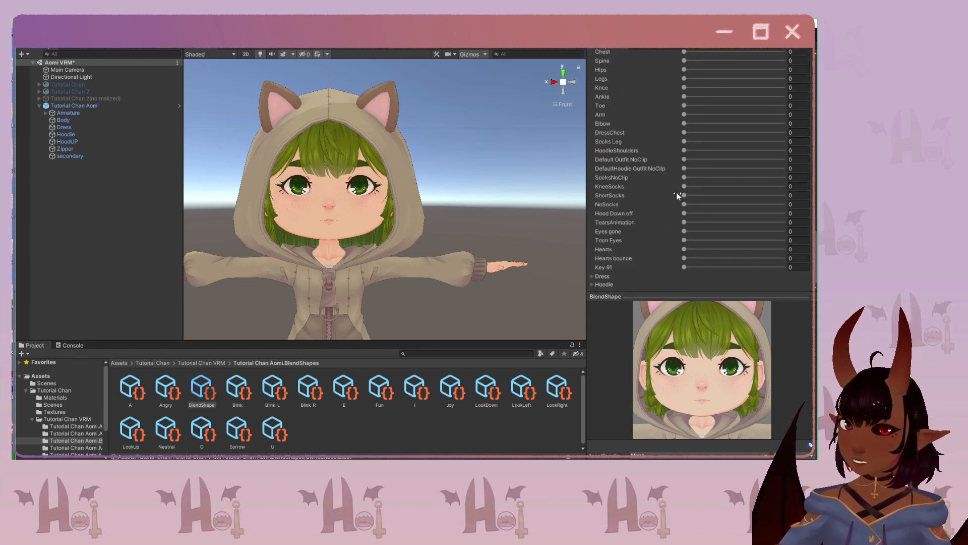
scroll(650, 260, "up", 5)
left_click_drag(684, 204, 784, 202)
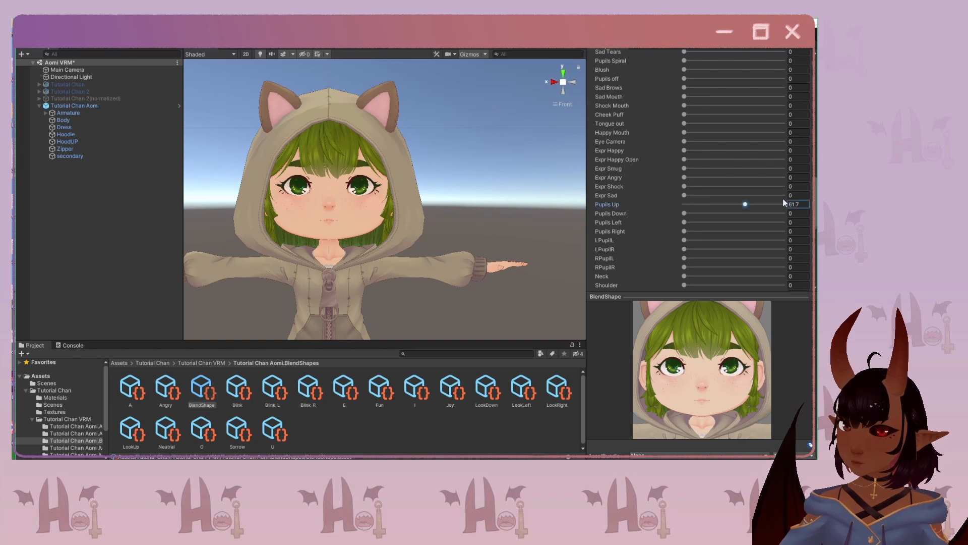
Set the Body's Pupils Down shape to 100 and continue assigning pupil shapes to the look clips.
left_click_drag(683, 101, 784, 102)
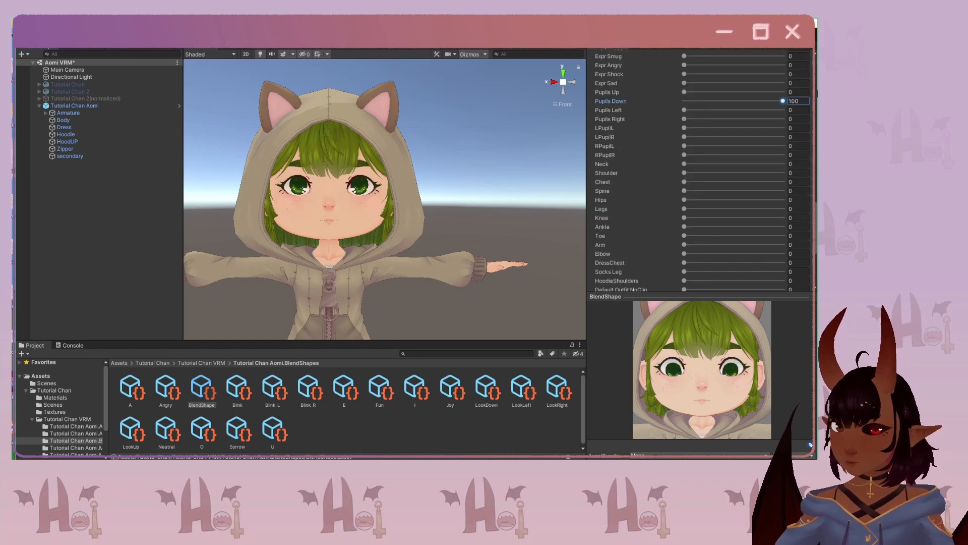
scroll(676, 156, "up", 10)
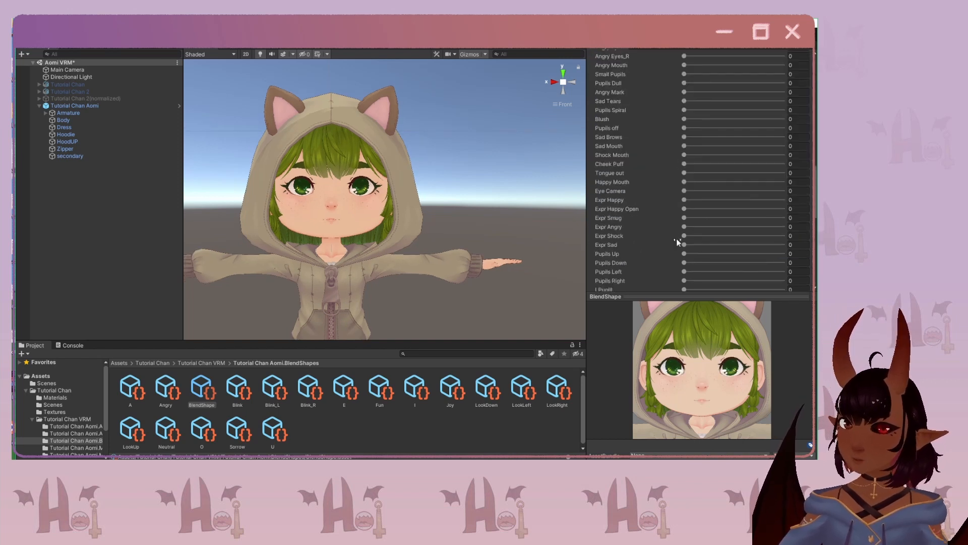
scroll(677, 242, "down", 3)
left_click_drag(684, 141, 784, 140)
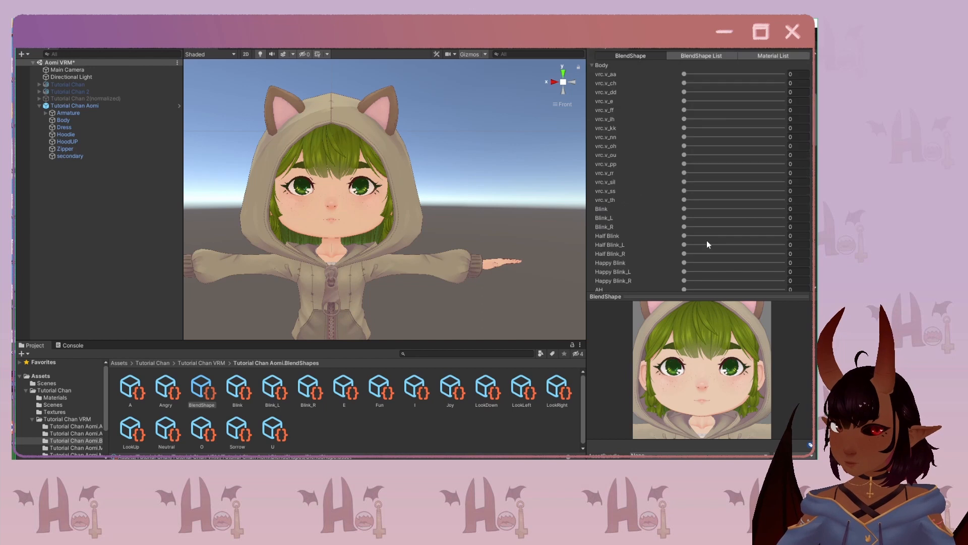
Assign the one-eyed blink to the Blink_R clip and the angry expression with its angry mark to the Angry clip.
left_click(620, 148)
scroll(683, 222, "down", 10)
scroll(749, 134, "up", 10)
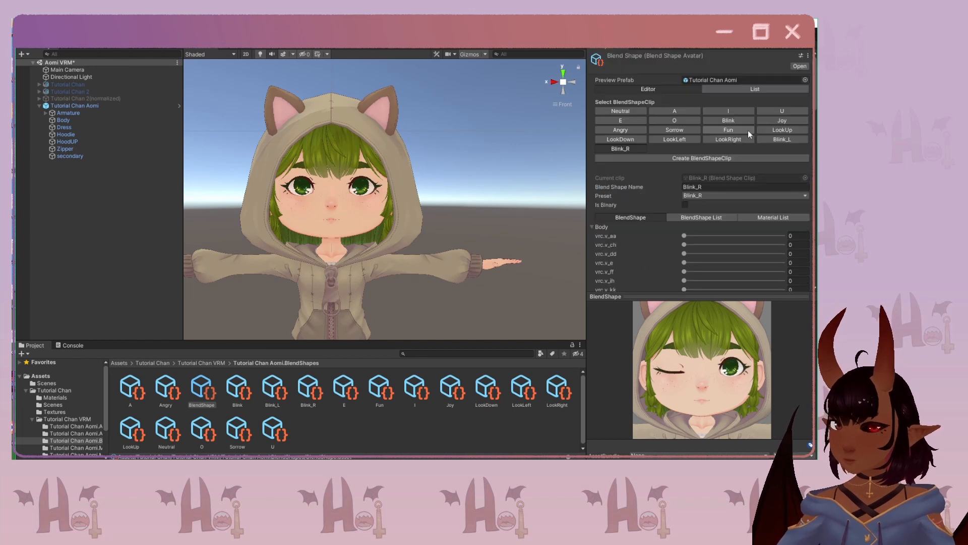
left_click_drag(684, 245, 782, 244)
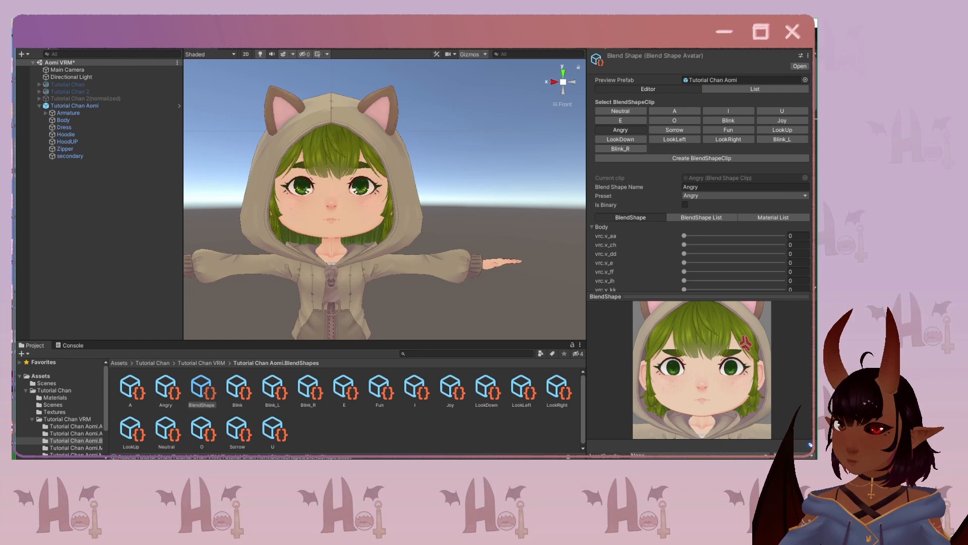
scroll(662, 169, "down", 5)
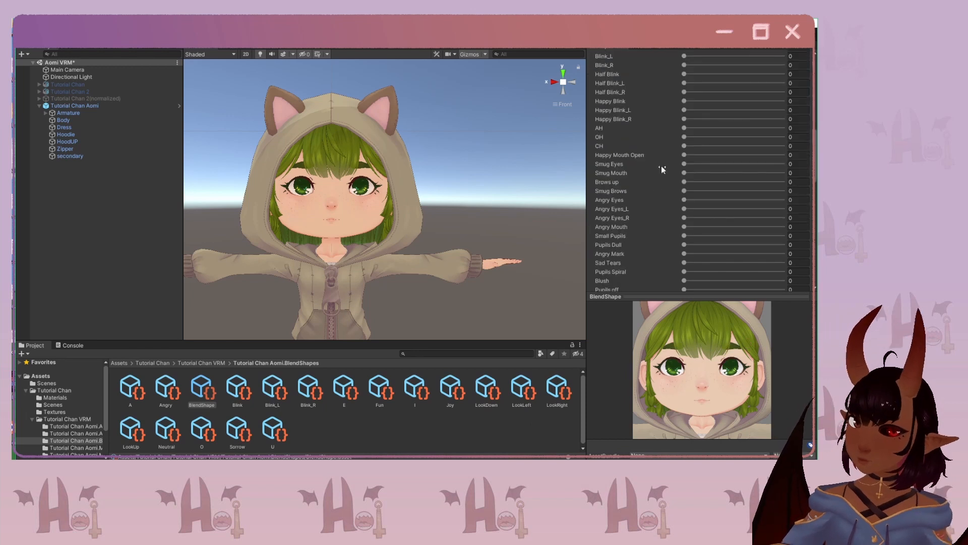
scroll(662, 170, "up", 10)
Set the Body's vrc.v_oh shape to 100 in the O clip.
scroll(661, 255, "down", 2)
scroll(650, 229, "up", 2)
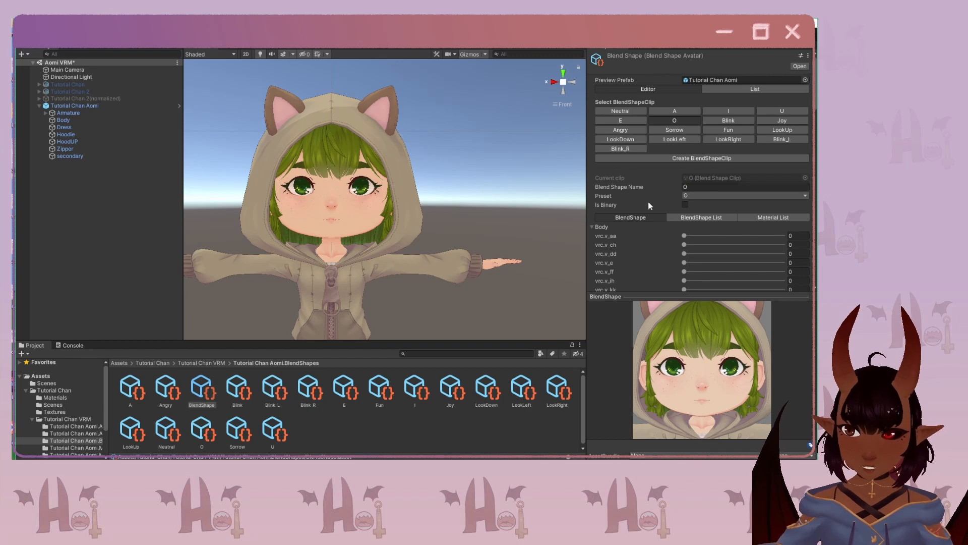
scroll(648, 199, "down", 3)
scroll(648, 200, "up", 3)
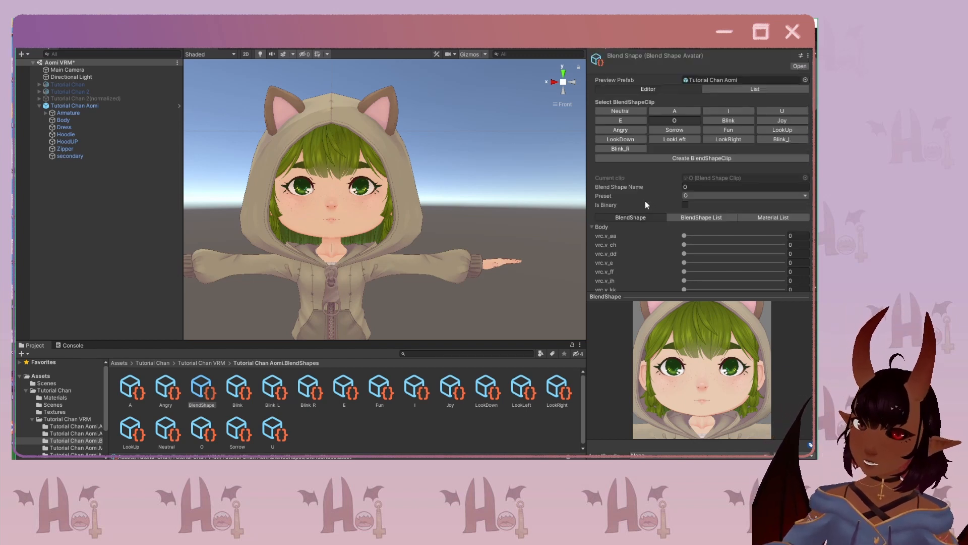
scroll(646, 204, "down", 3)
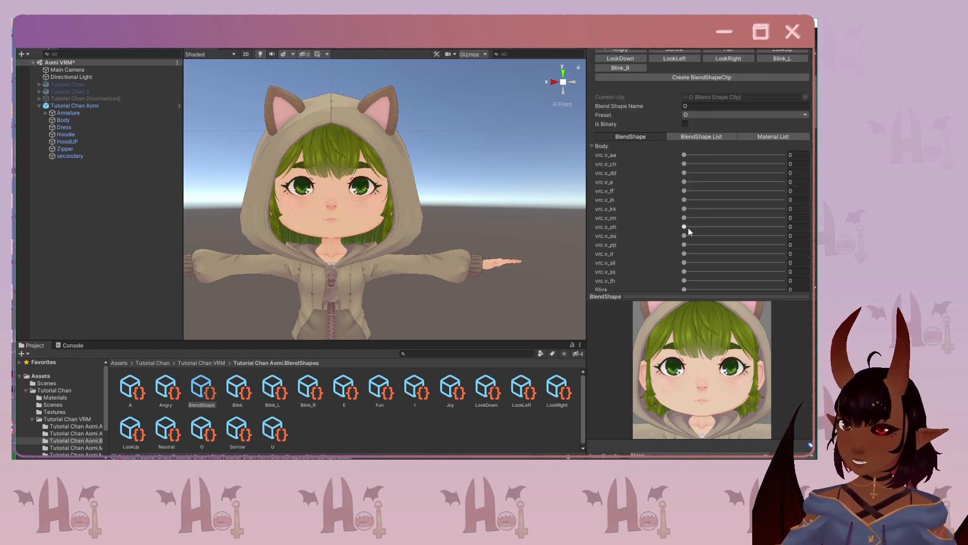
left_click_drag(685, 227, 783, 227)
scroll(659, 202, "up", 3)
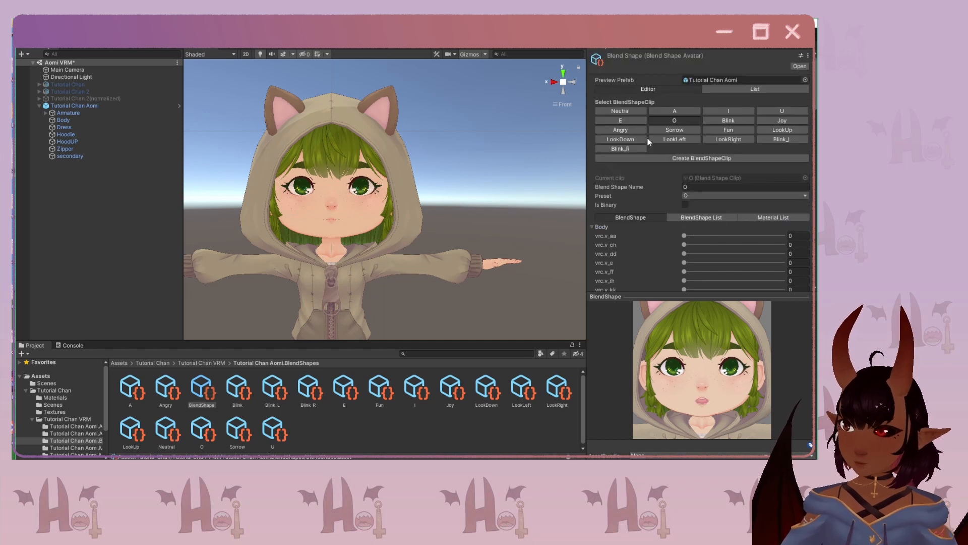
Set the Body's vrc.v_e shape to 100 in the E clip.
left_click(636, 121)
scroll(655, 242, "down", 3)
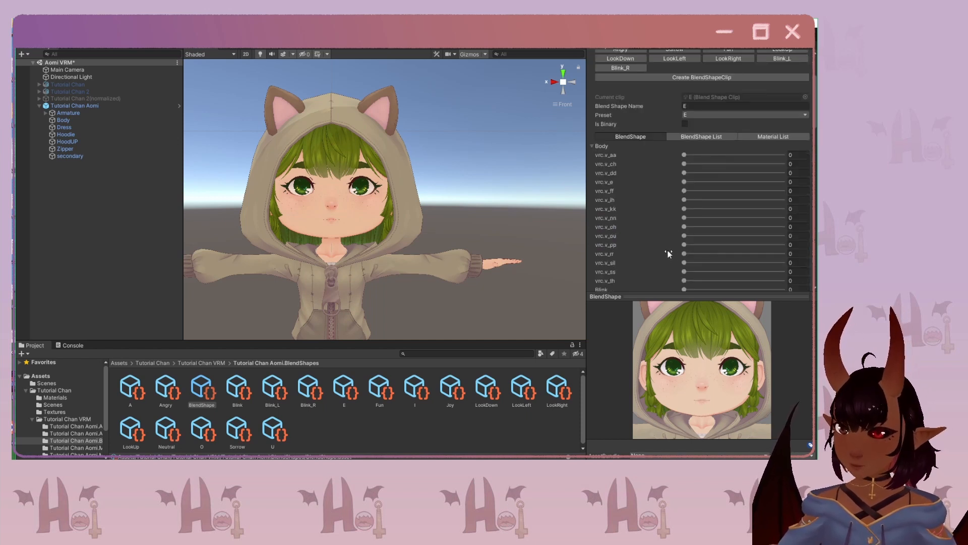
left_click_drag(685, 181, 783, 182)
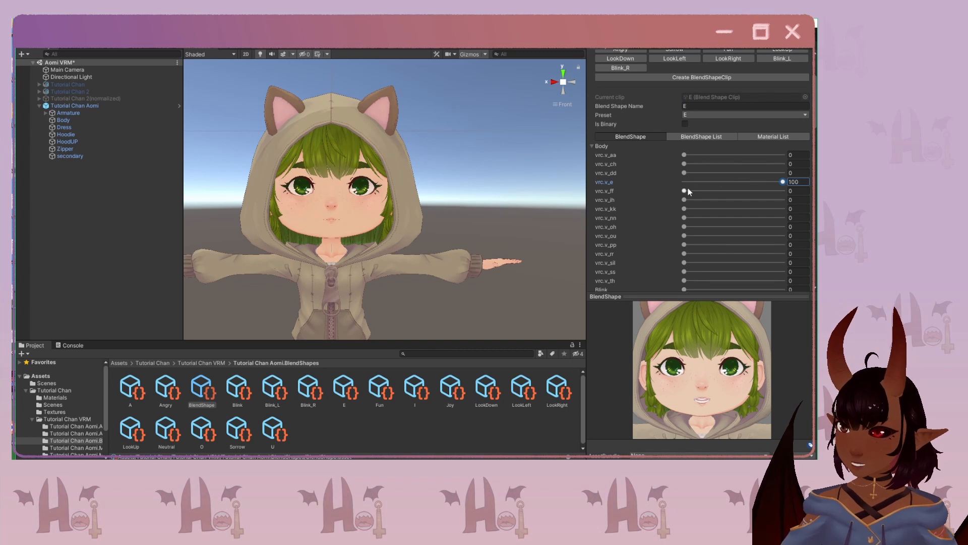
scroll(670, 202, "up", 3)
Set the Body's vrc.v_ou shape to 100 in the U clip.
left_click(769, 111)
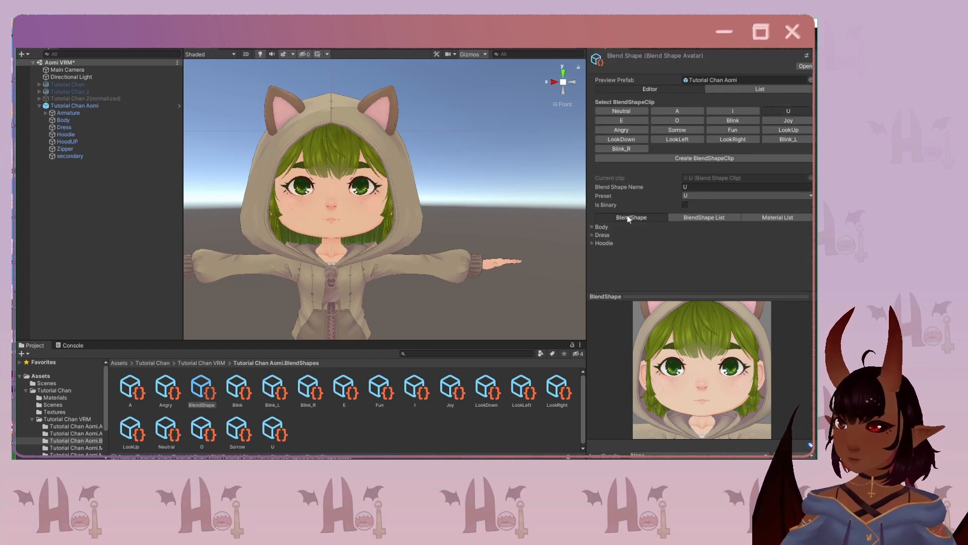
left_click(592, 226)
scroll(643, 251, "down", 6)
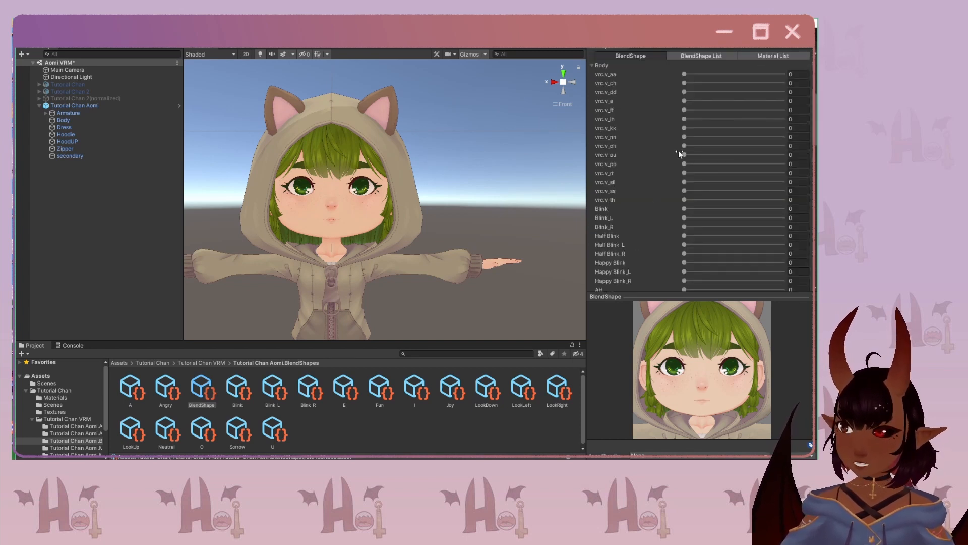
left_click_drag(694, 156, 784, 155)
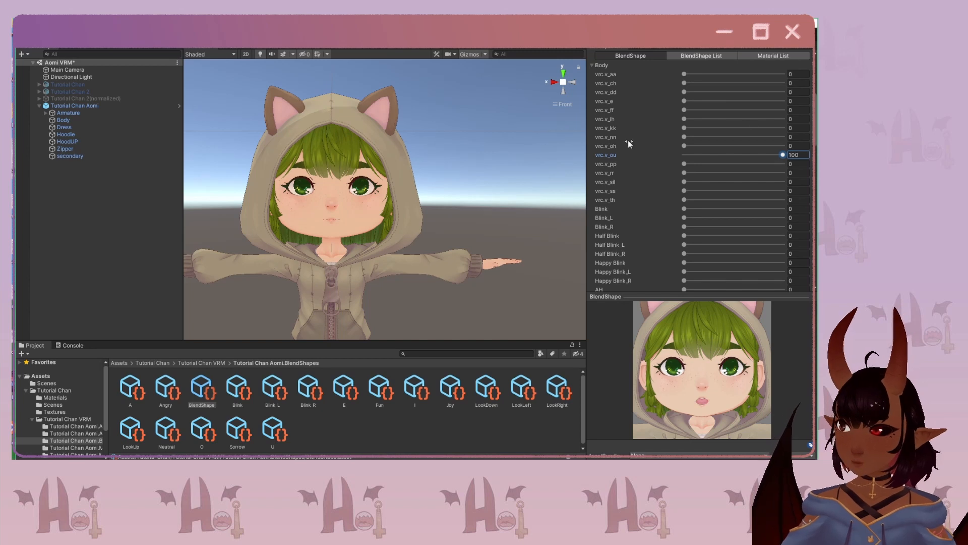
scroll(628, 142, "up", 6)
Set the Body's vrc.v_ih shape to 100 in the I clip.
left_click(732, 110)
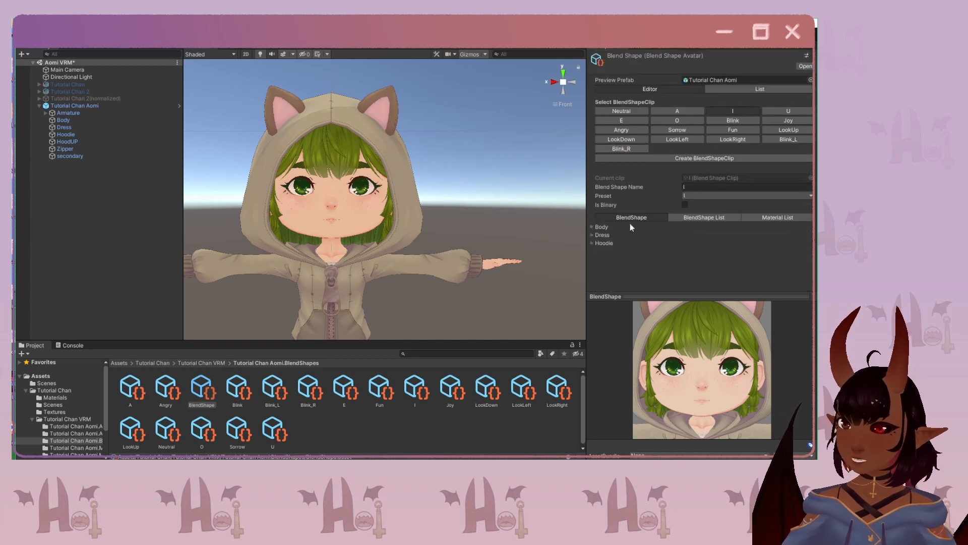
left_click(592, 227)
scroll(677, 242, "down", 3)
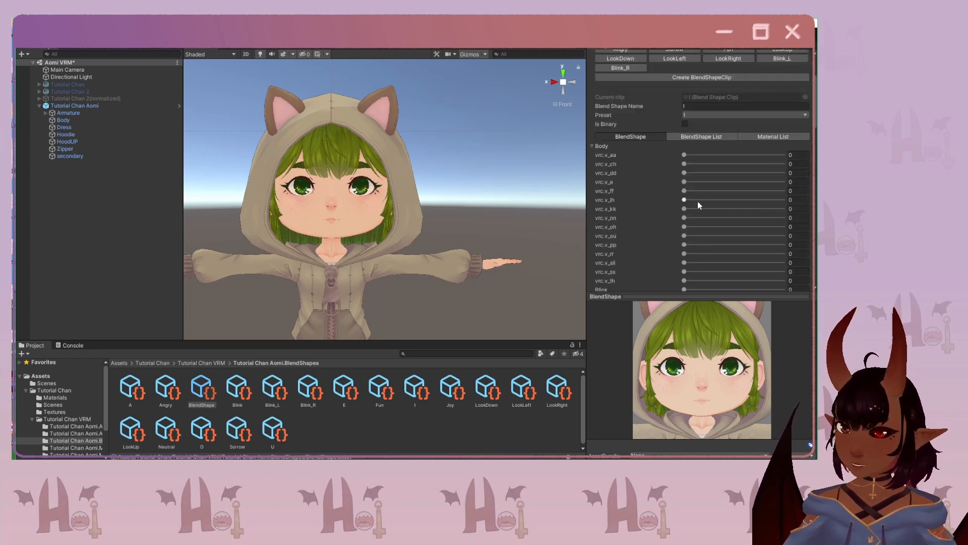
left_click_drag(697, 201, 785, 200)
scroll(632, 173, "up", 3)
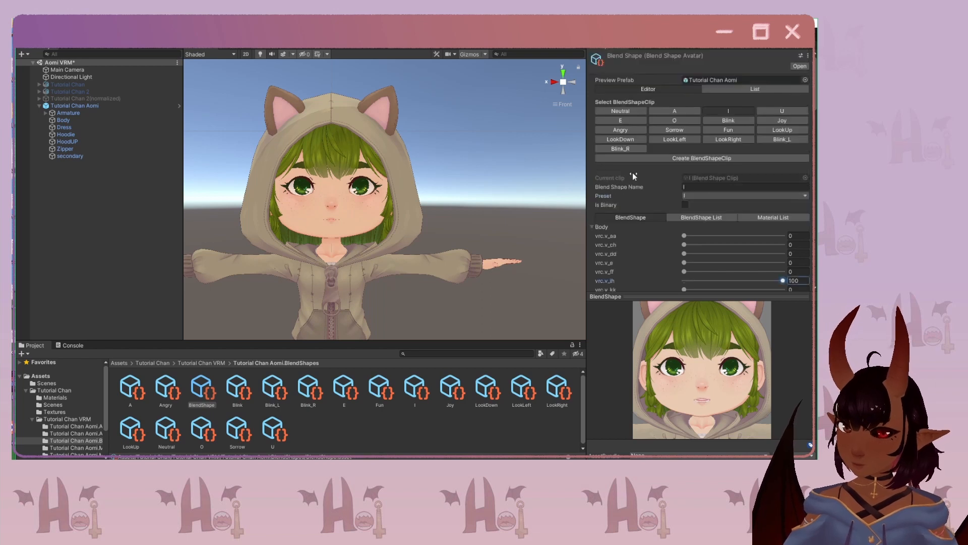
Set the Body's vrc.v_aa shape to 100 in the A clip.
left_click(675, 112)
left_click(592, 227)
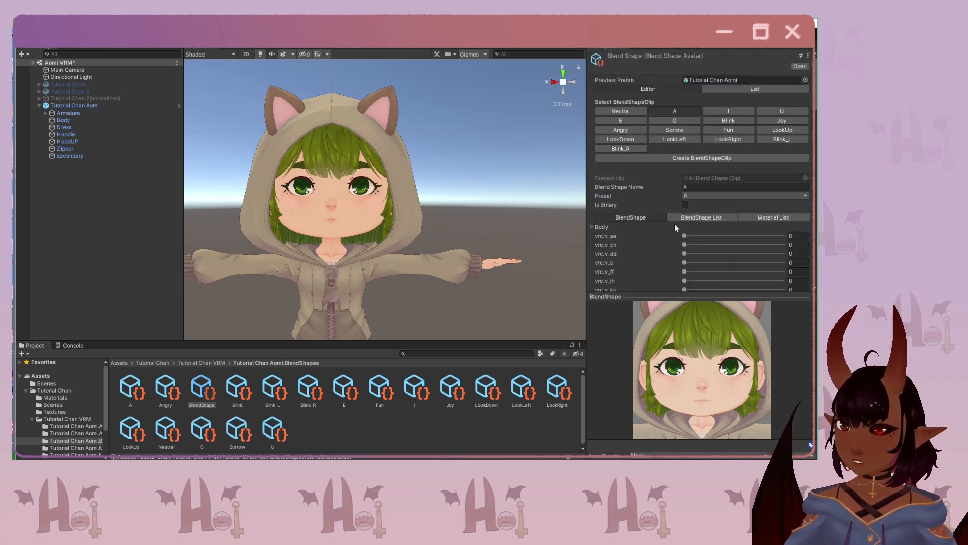
left_click_drag(695, 236, 784, 235)
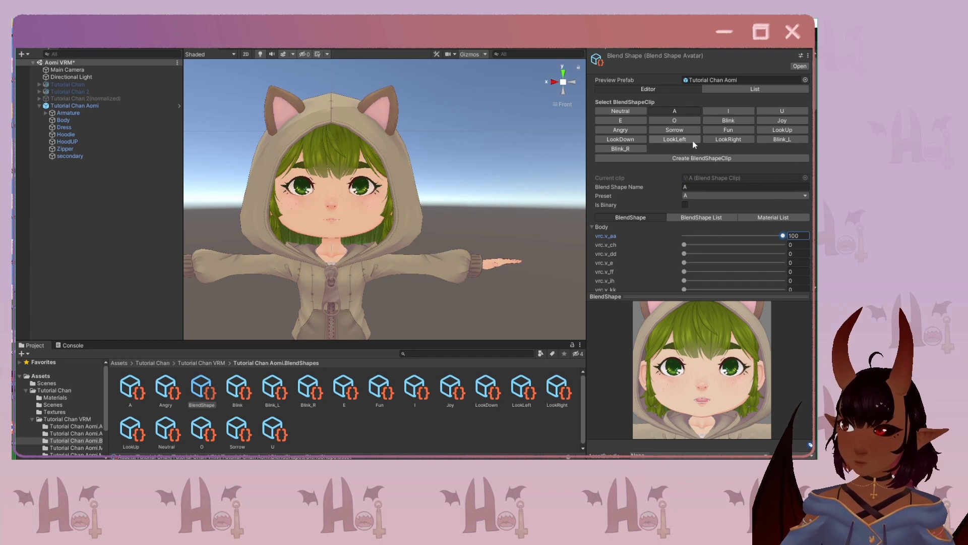
Preview the finished blend shape clips one by one, including Neutral, A, I and Blink.
left_click(645, 112)
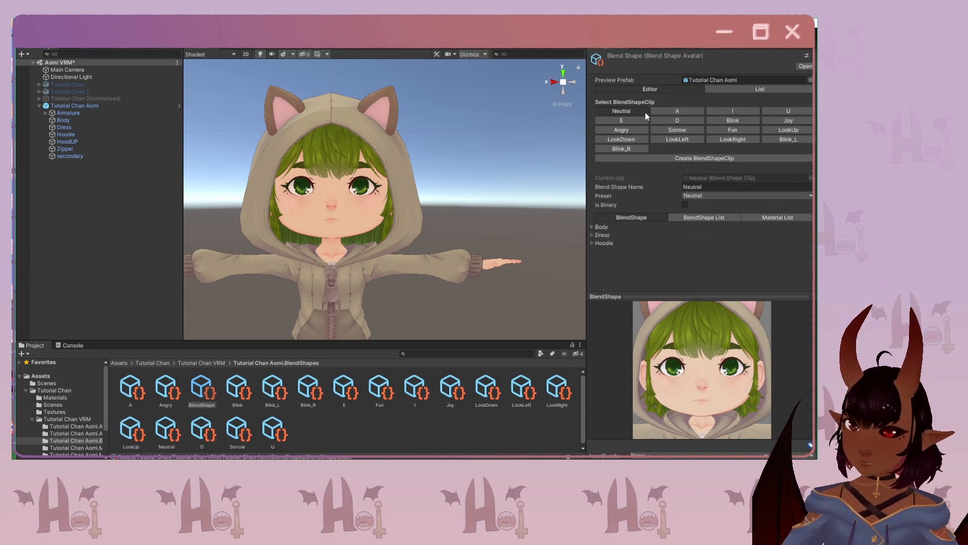
left_click(689, 111)
left_click(734, 112)
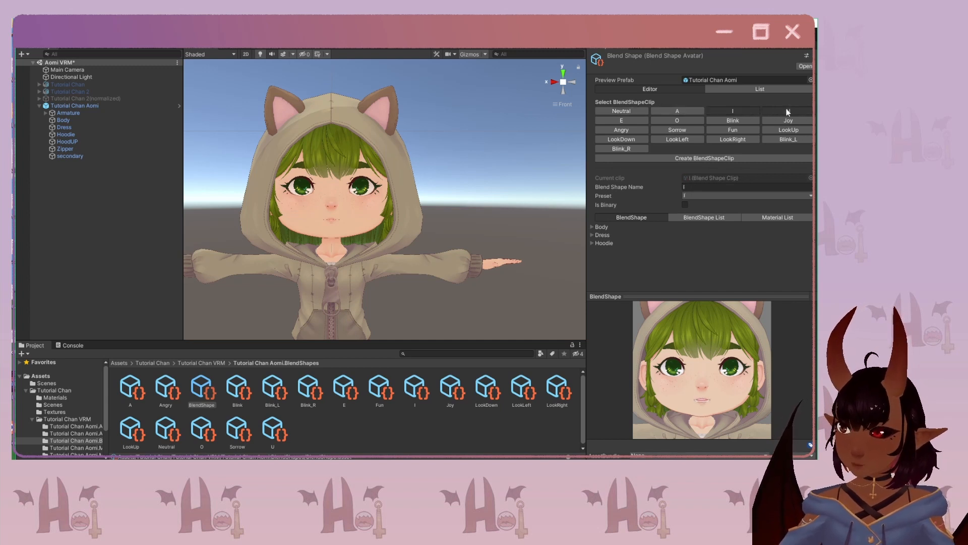
left_click(736, 120)
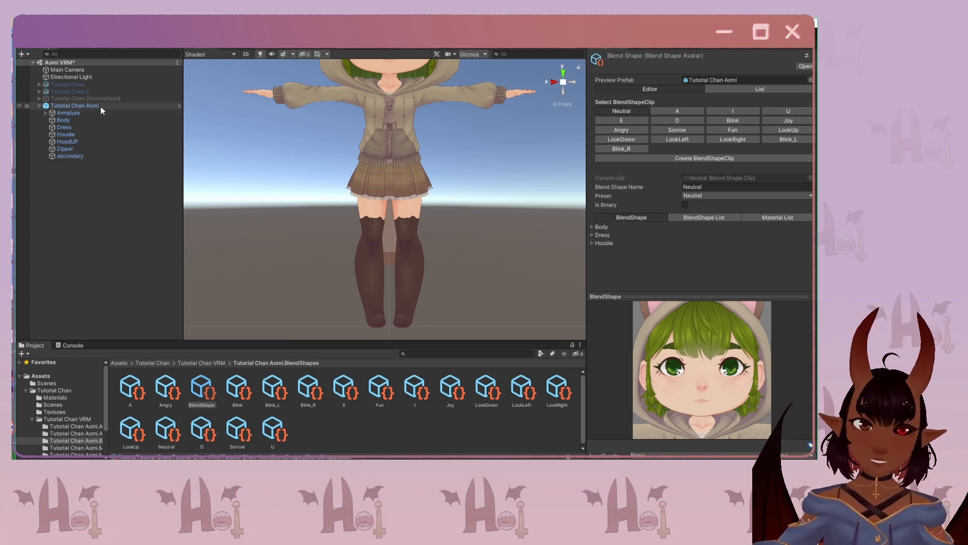
Save the Aomi VRM scene.
left_click(101, 107)
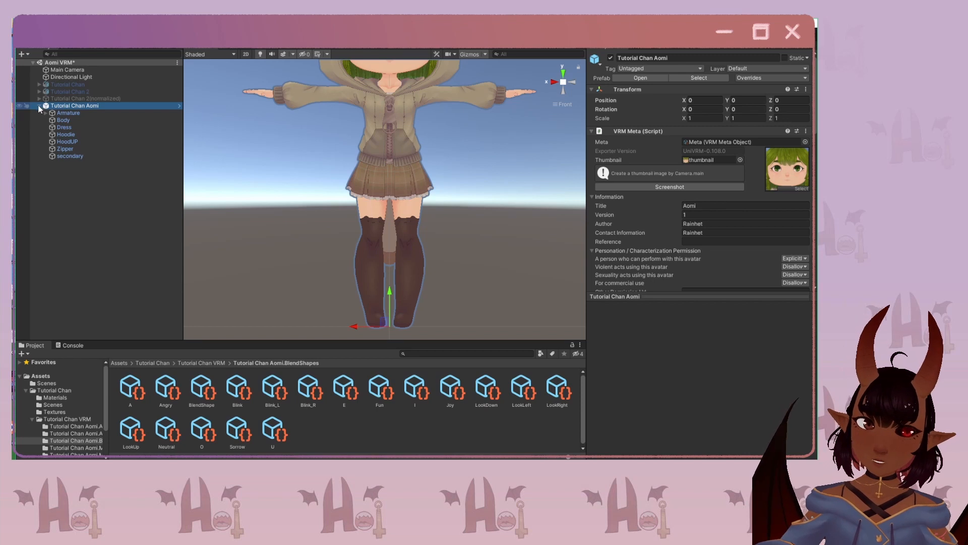
right_click(76, 61)
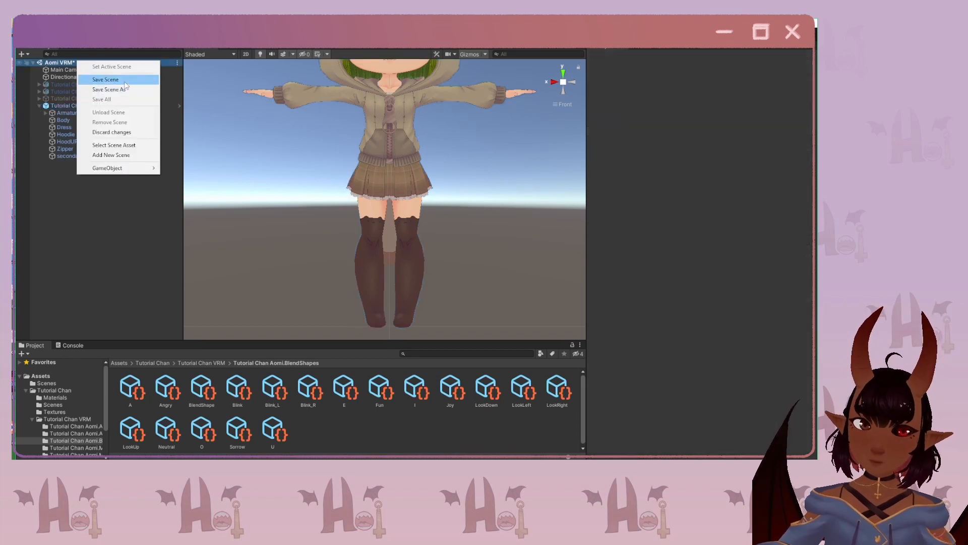
left_click(125, 84)
Add the Tail bone under Hips to the Root Bones of the secondary object's VRM Spring Bone and inspect the tail from the side.
left_click(88, 156)
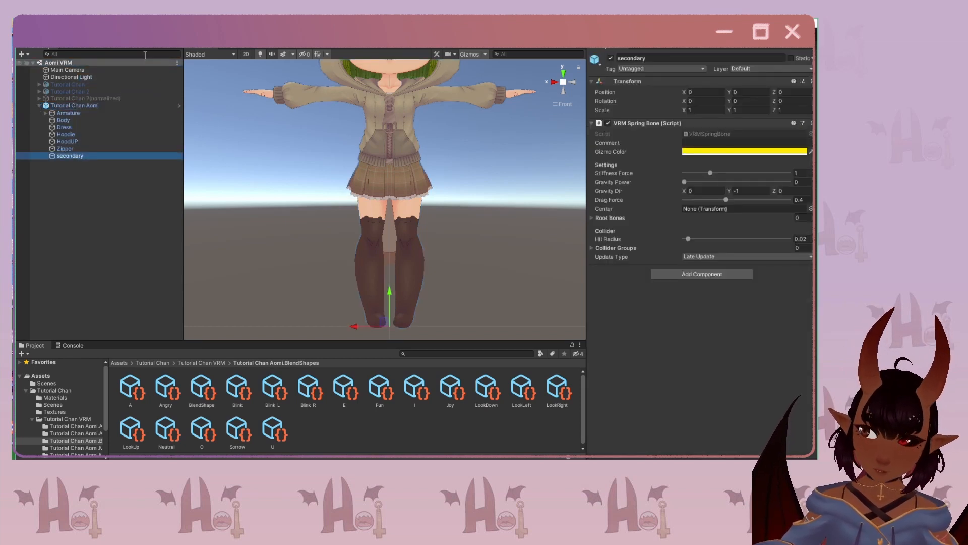
middle_click_drag(428, 132, 409, 197)
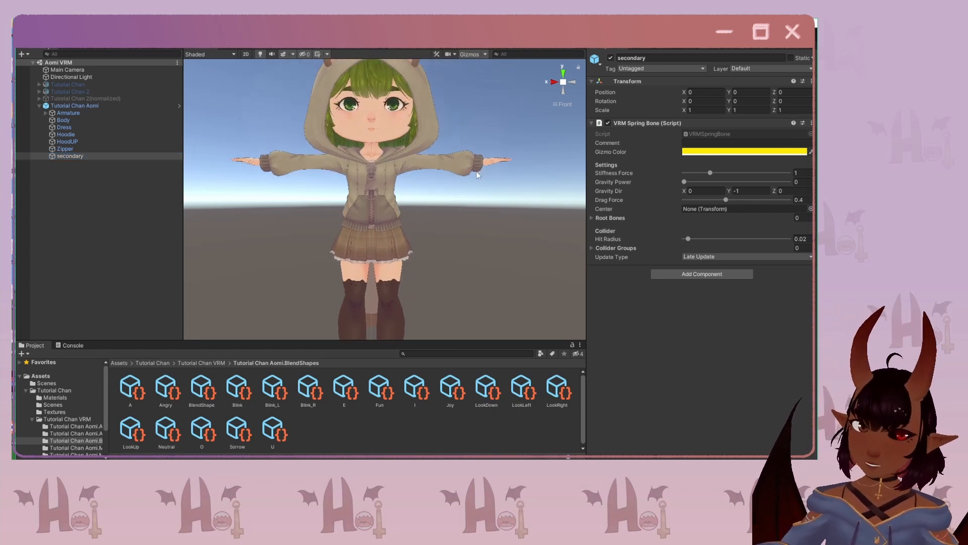
scroll(430, 219, "down", 1)
left_click(554, 83)
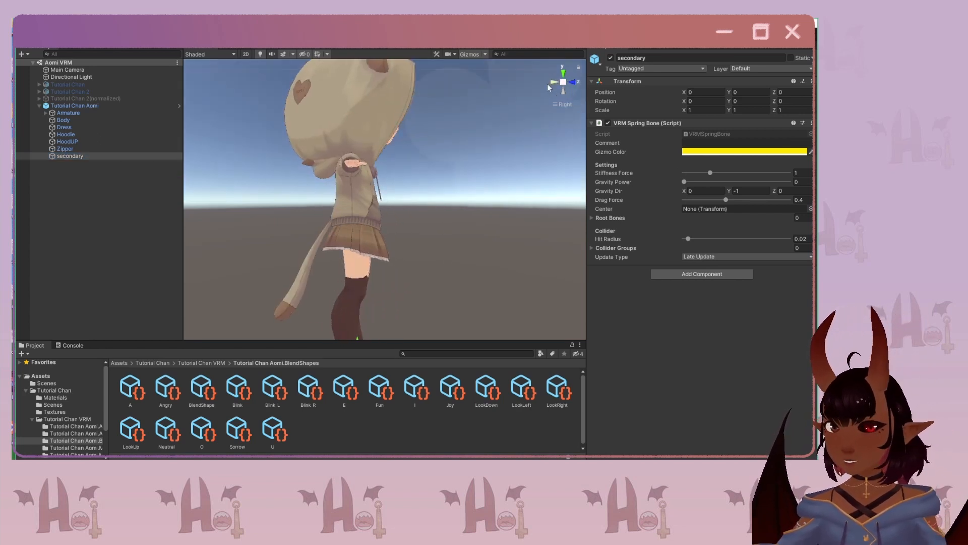
left_click(45, 114)
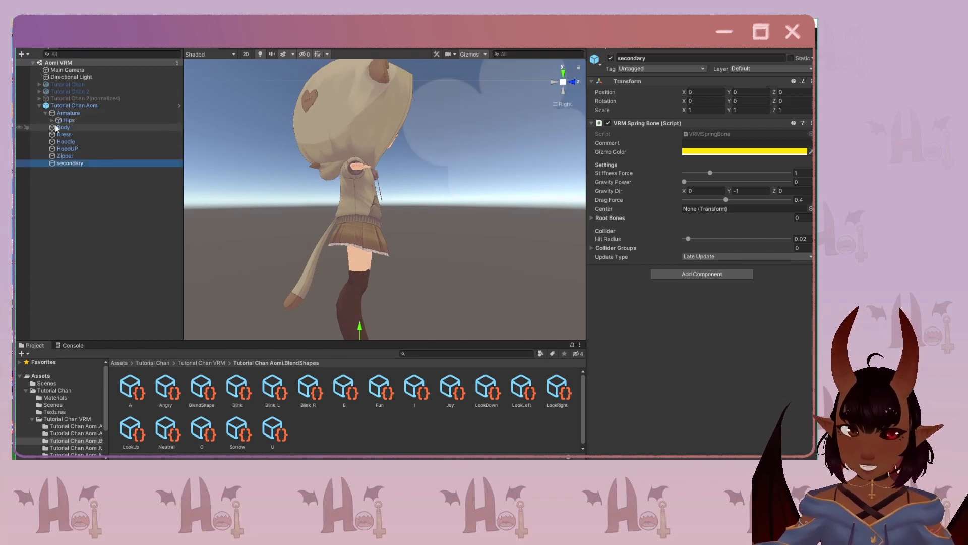
left_click(53, 120)
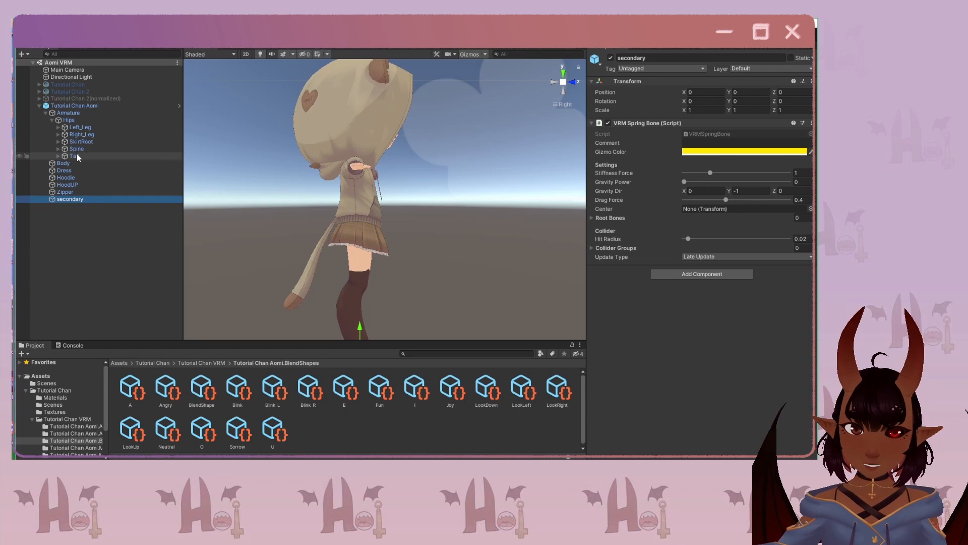
left_click_drag(76, 156, 608, 223)
scroll(427, 162, "up", 5)
scroll(427, 162, "up", 3)
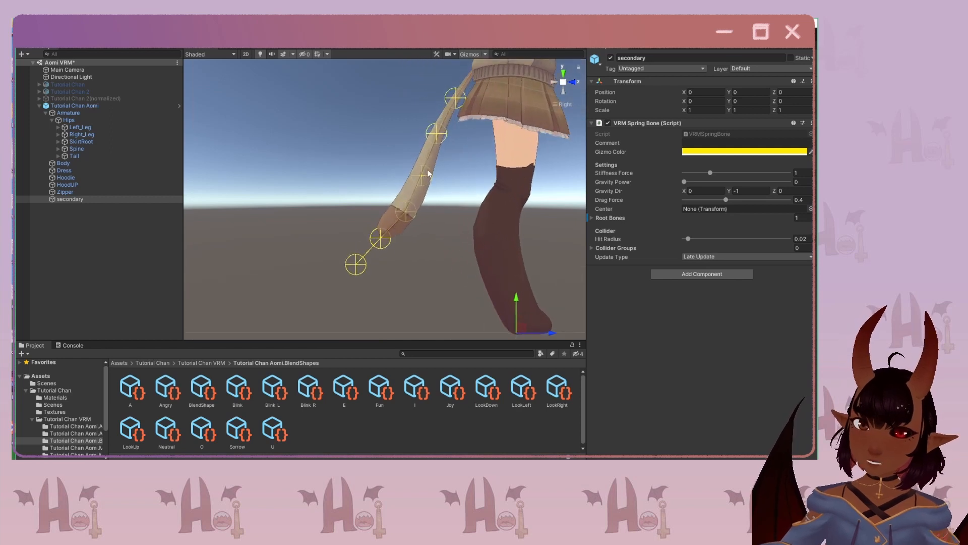
scroll(374, 220, "up", 3)
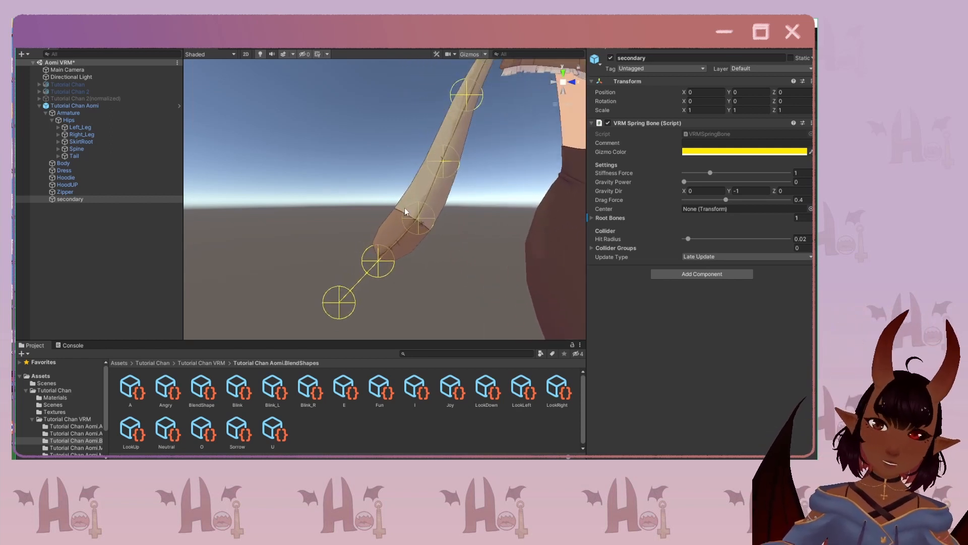
Start Play mode and move the Hips bone vertically to test the tail's sway from the side.
scroll(410, 228, "down", 2)
middle_click_drag(439, 172, 372, 221)
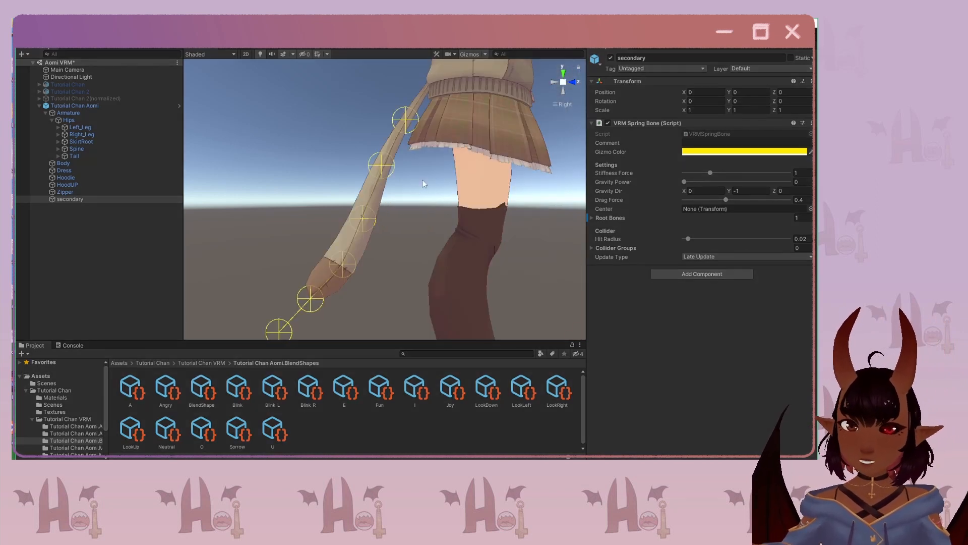
scroll(440, 190, "down", 4)
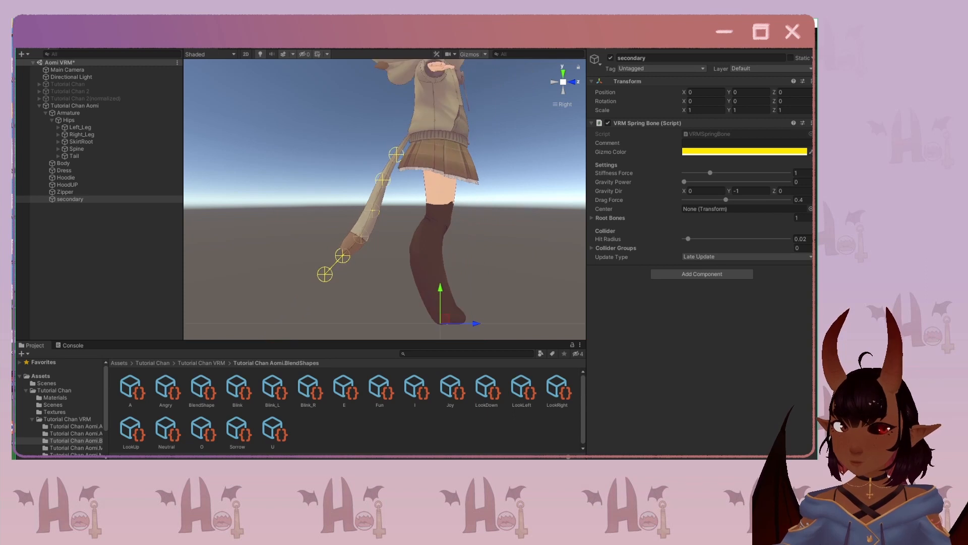
left_click(229, 50)
left_click(201, 49)
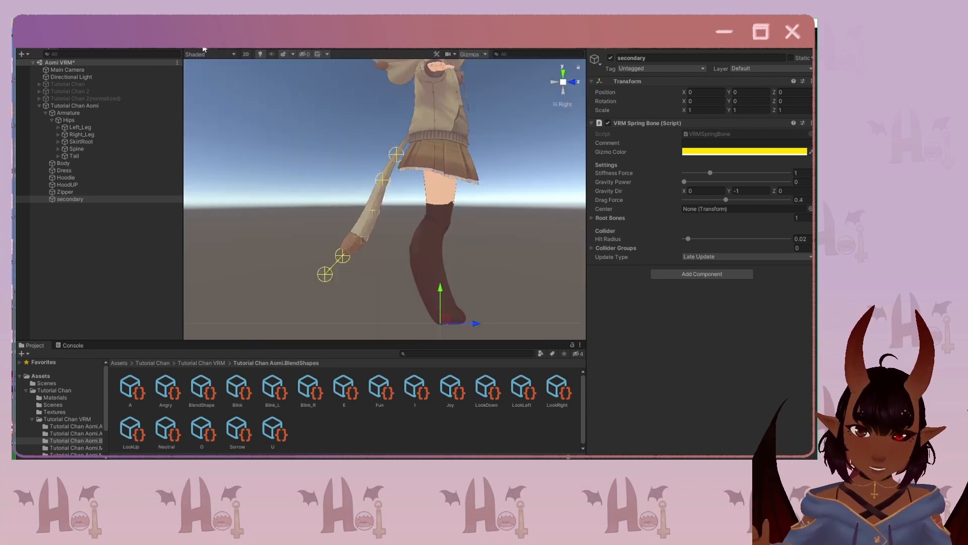
scroll(504, 221, "down", 3)
middle_click_drag(504, 221, 464, 246)
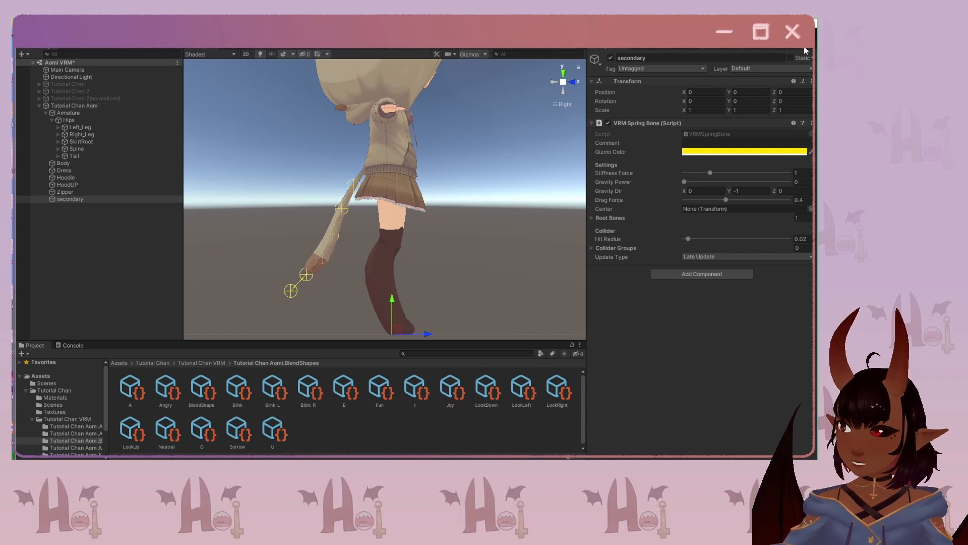
left_click(72, 121)
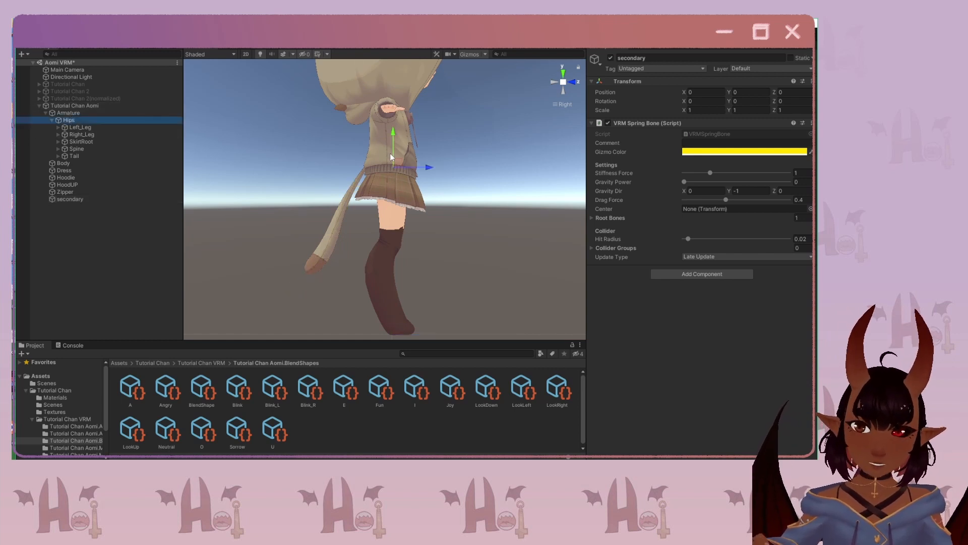
left_click_drag(390, 155, 381, 187)
Rotate the Hips sideways in back view and set the tail spring bone's Gravity Power to 2, checking the droop from back and side.
left_click(572, 82)
left_click(553, 84)
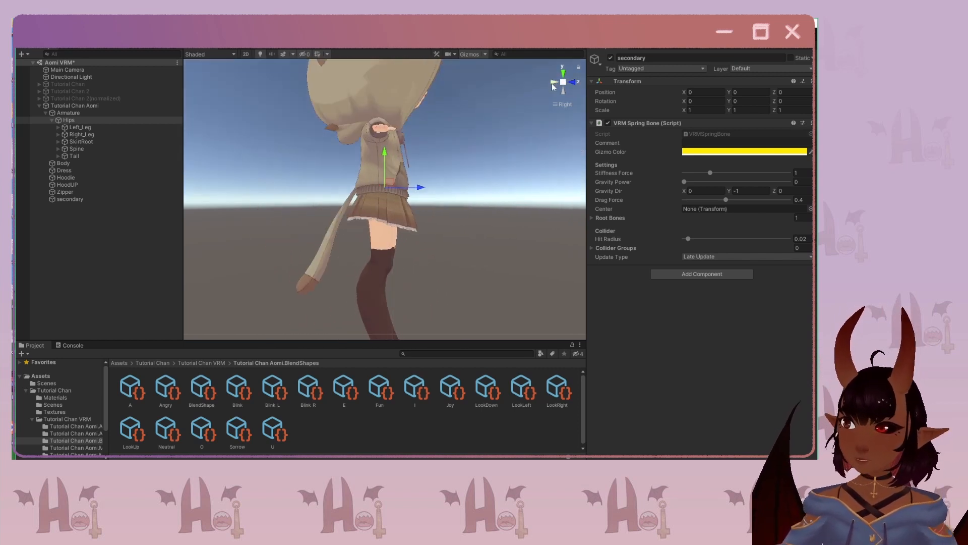
left_click_drag(397, 182, 413, 220)
key("e")
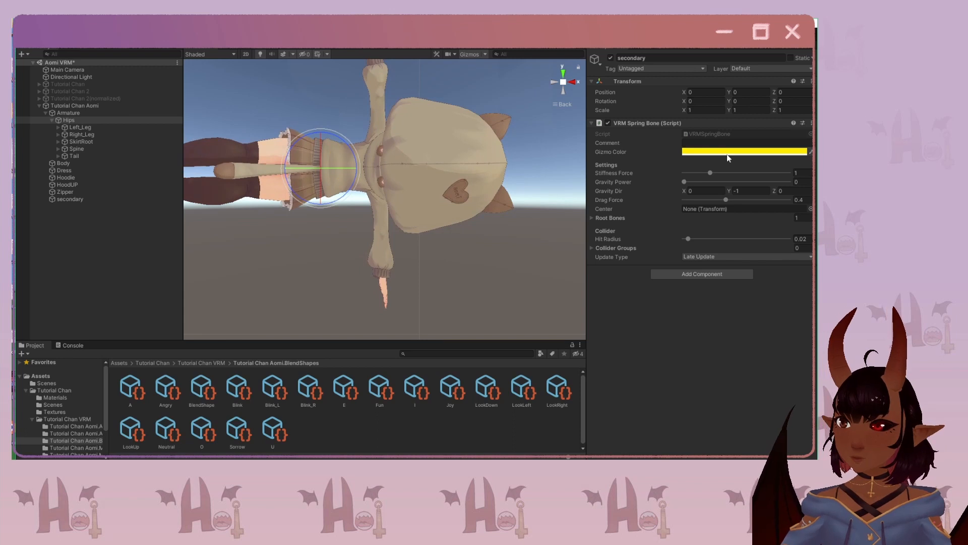
left_click_drag(684, 182, 811, 191)
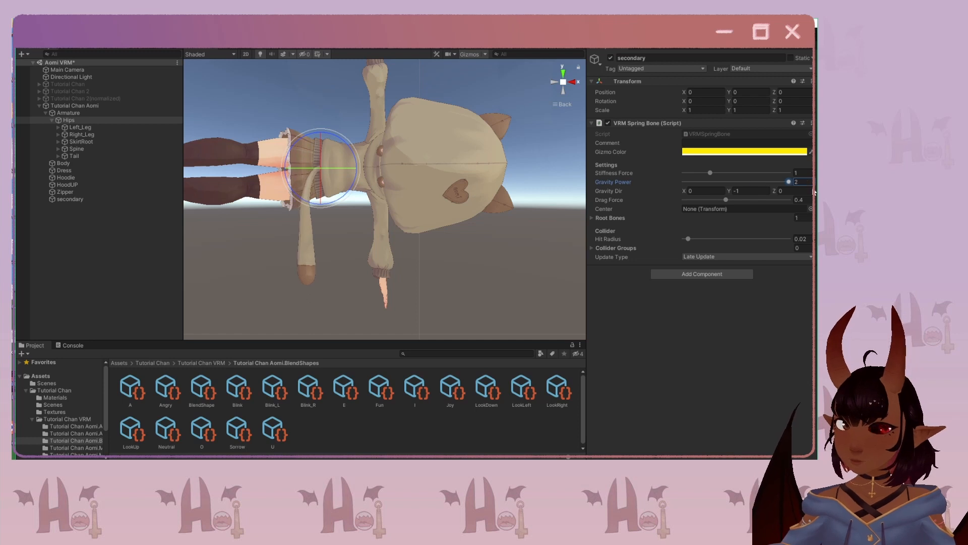
left_click(553, 83)
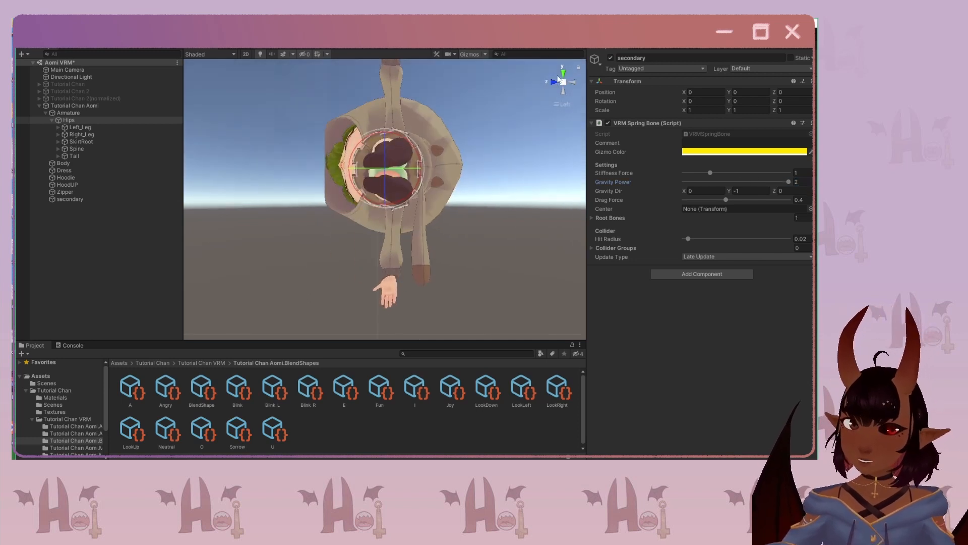
left_click(573, 83)
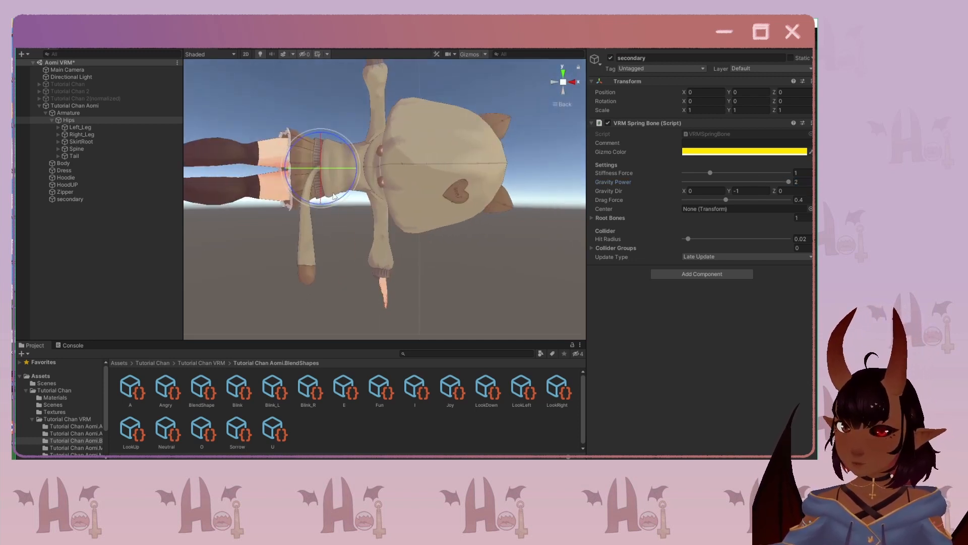
left_click_drag(332, 198, 446, 222)
left_click(555, 82)
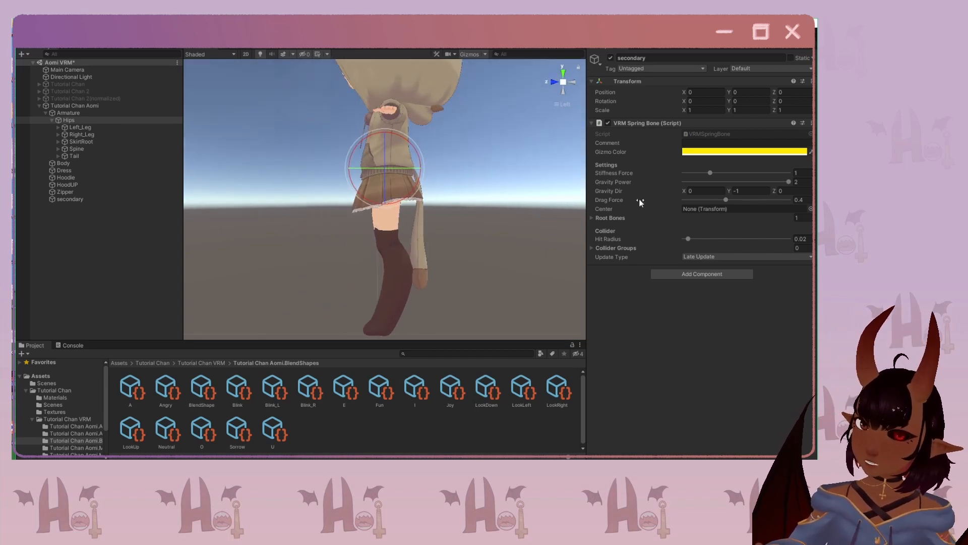
Set the tail spring bone's Gravity Power to 0.174 and Stiffness Force to 0.6, testing the swing by rotating the Hips.
left_click_drag(788, 182, 698, 188)
mouse_move(698, 187)
left_mouse_down()
mouse_move(708, 172)
mouse_move(698, 173)
left_mouse_up()
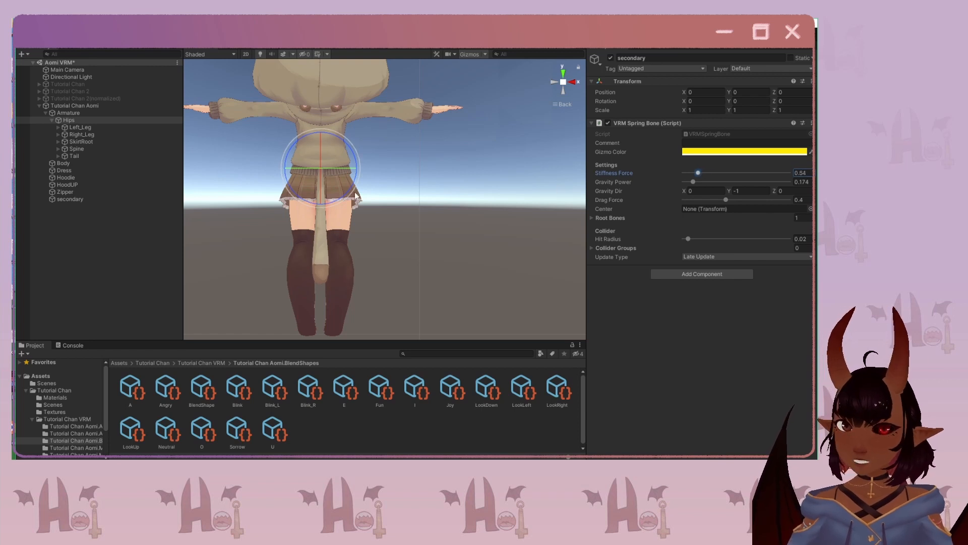
left_click_drag(346, 194, 372, 238)
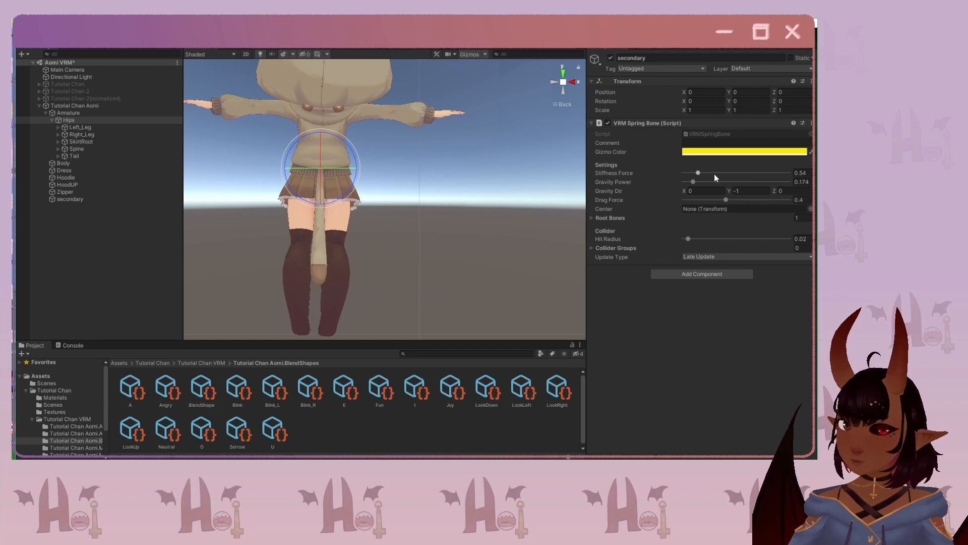
left_click_drag(700, 174, 707, 172)
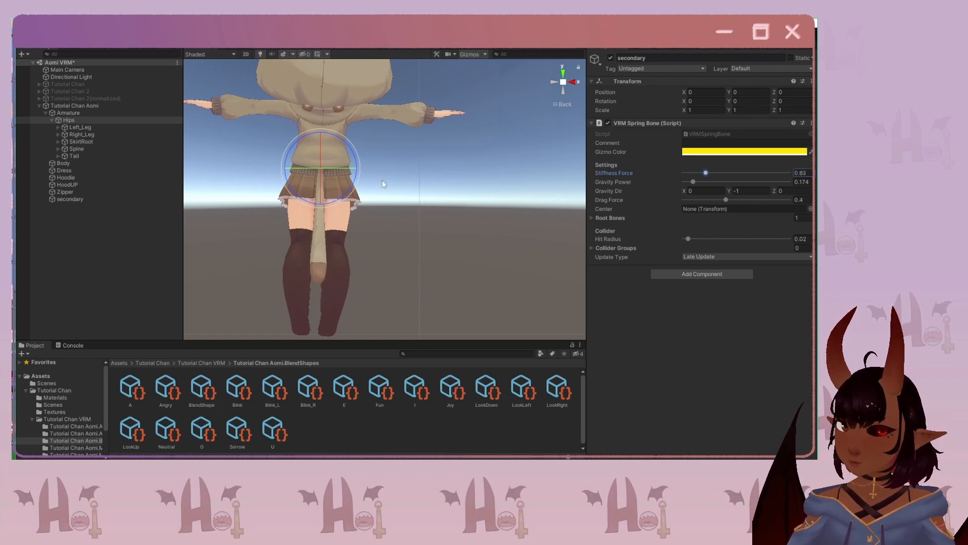
mouse_move(339, 194)
left_mouse_down()
mouse_move(229, 231)
mouse_move(331, 211)
left_mouse_up()
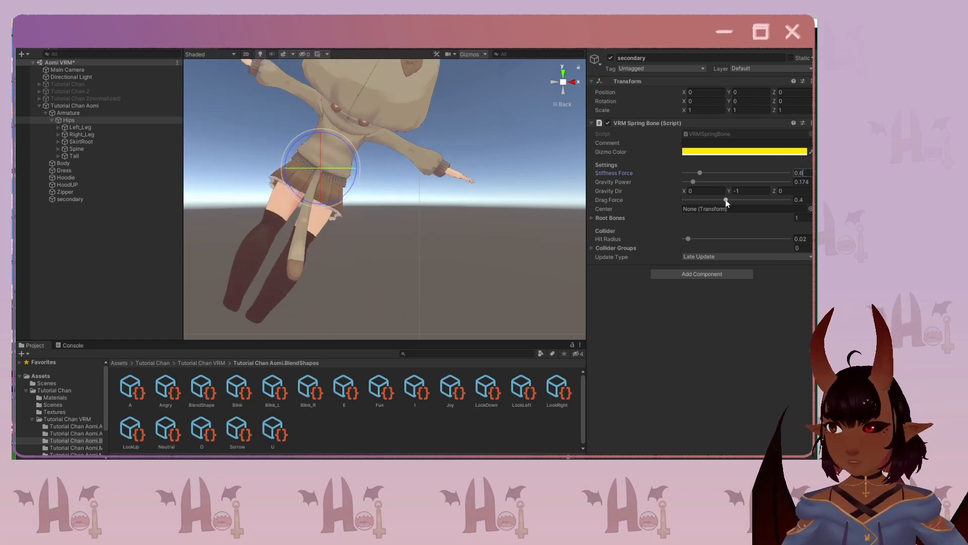
Set the tail's Drag Force to 0.537 and Stiffness Force to 1.5, rotating the Hips to test the motion.
left_click_drag(726, 198, 725, 200)
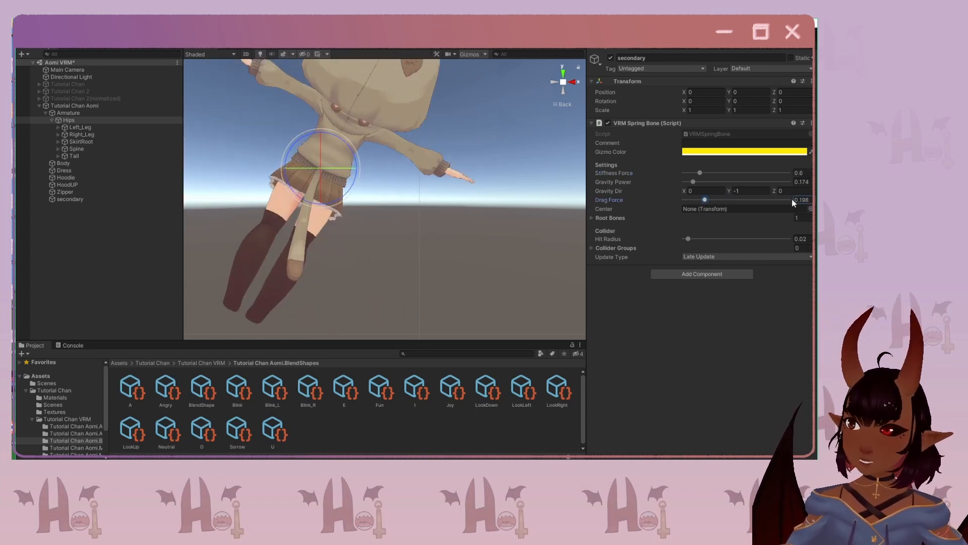
left_click_drag(339, 200, 343, 267)
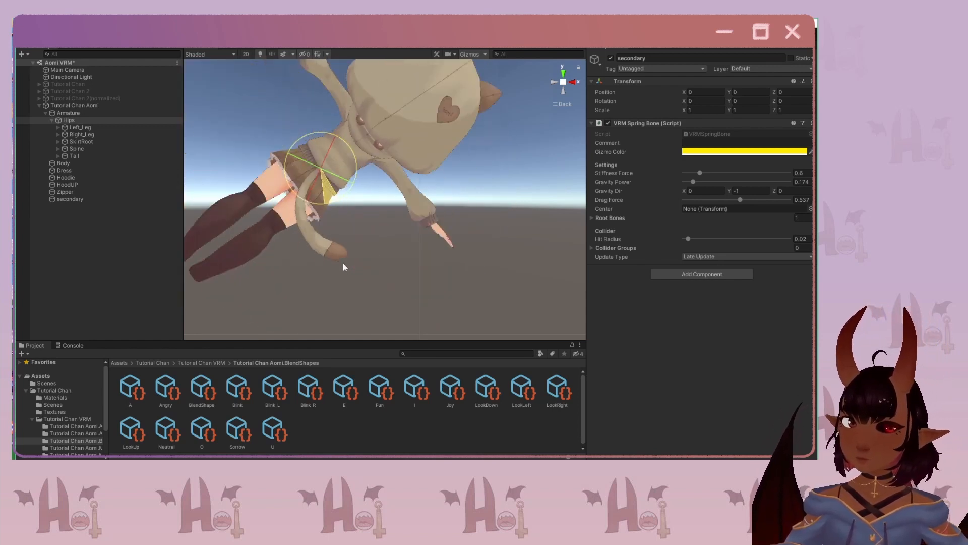
left_click_drag(309, 199, 509, 169)
left_click_drag(729, 183, 740, 134)
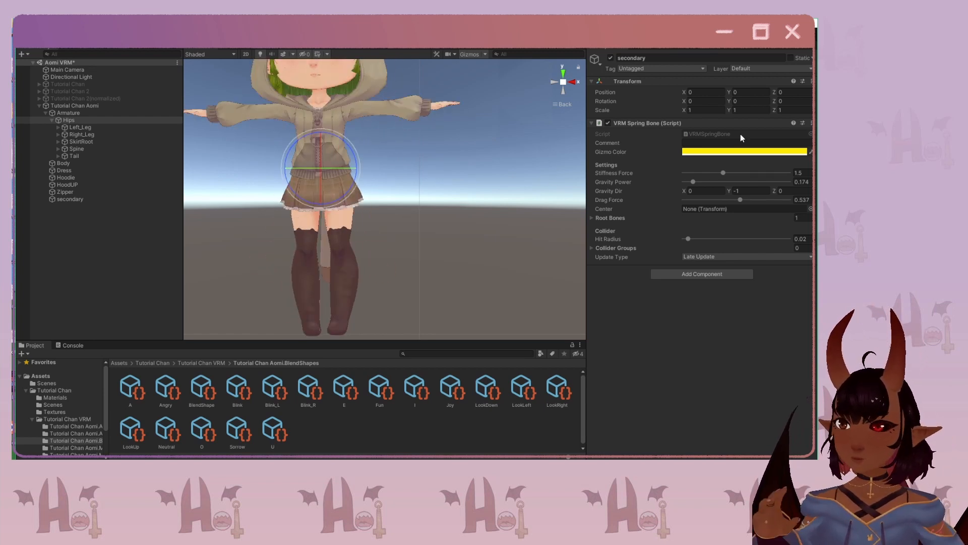
Copy the tuned VRM Spring Bone component, exit Play mode and paste its values onto the secondary object's original component.
left_click(812, 123)
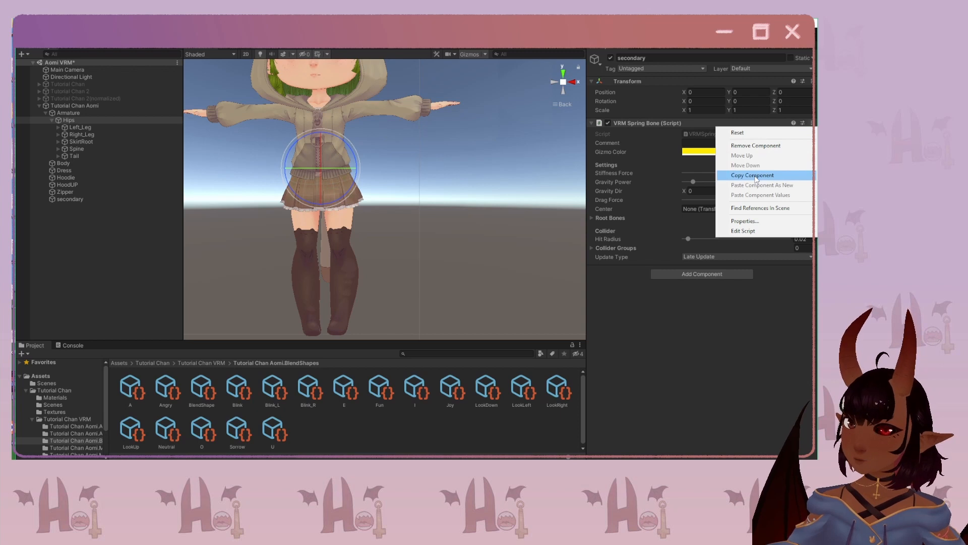
left_click(753, 176)
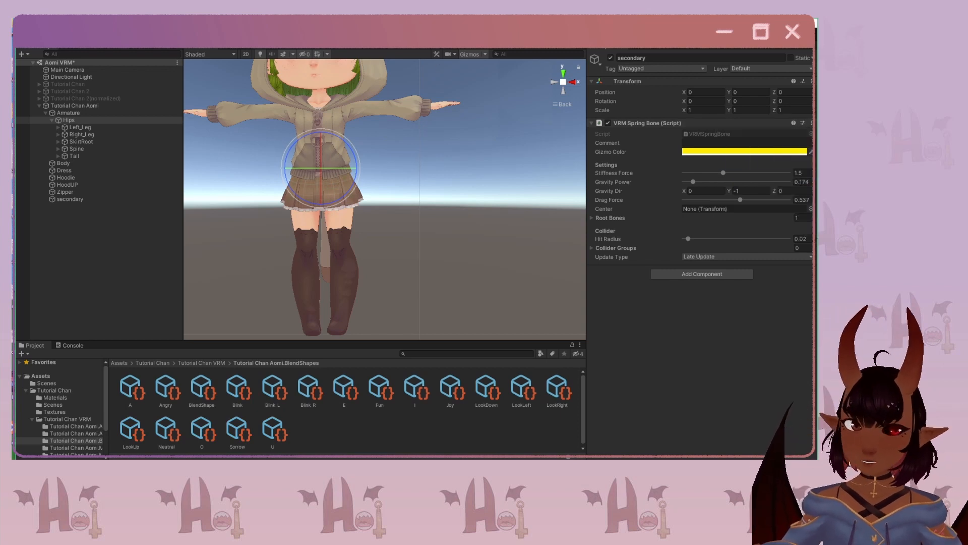
key("ctrl+p")
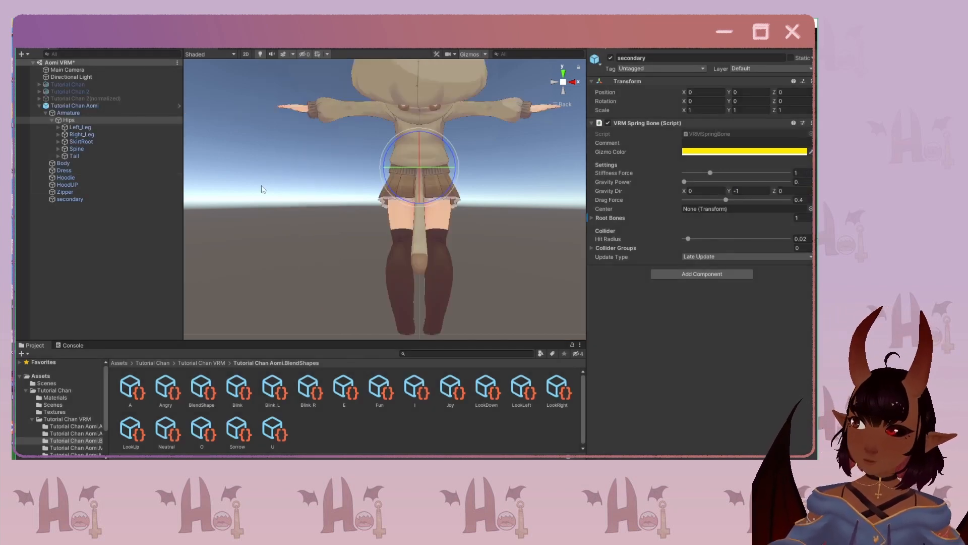
right_click(717, 124)
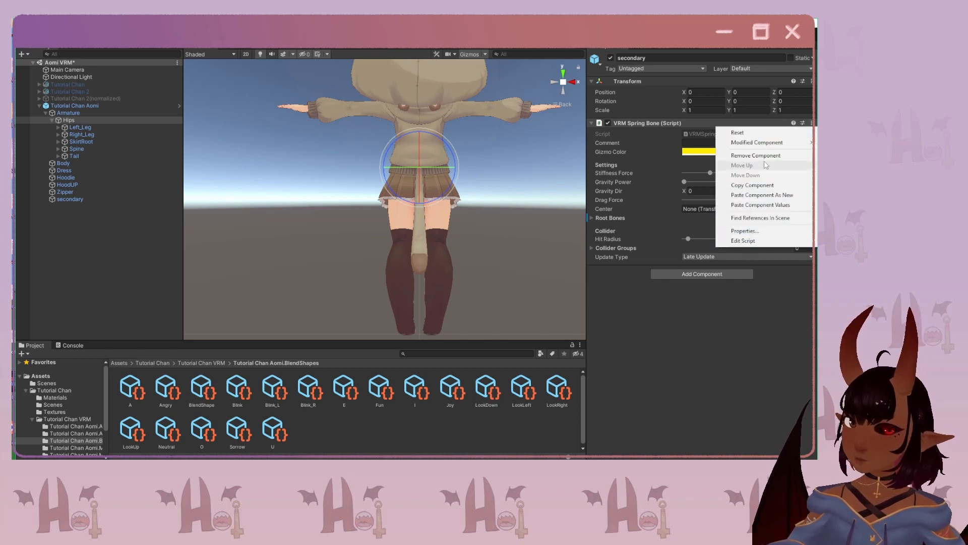
left_click(749, 205)
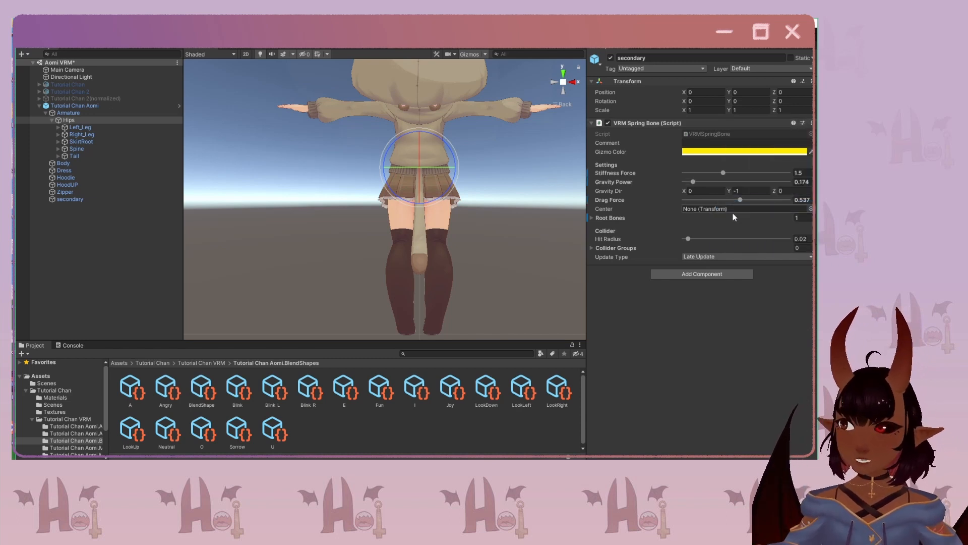
Add two more VRM Spring Bone components to the secondary object.
left_click(562, 83)
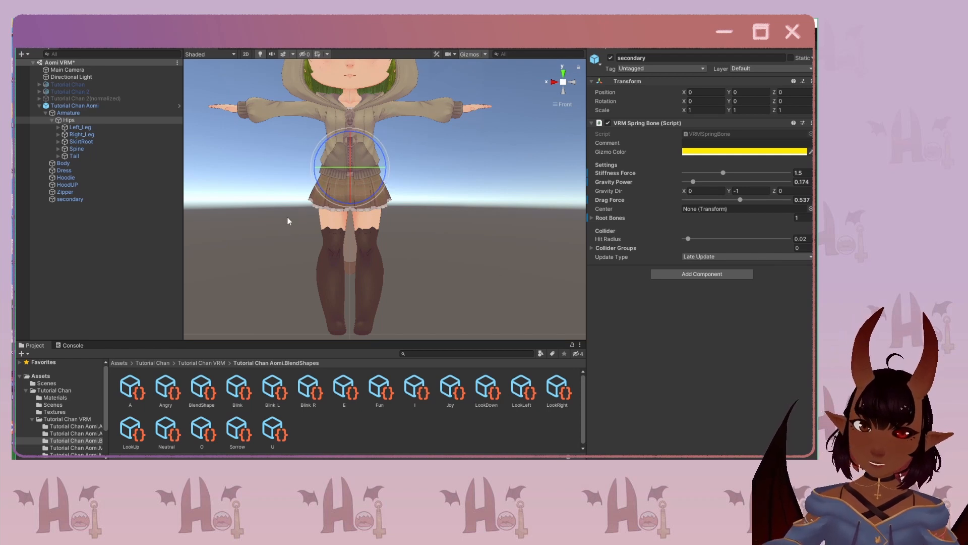
scroll(356, 318, "down", 3)
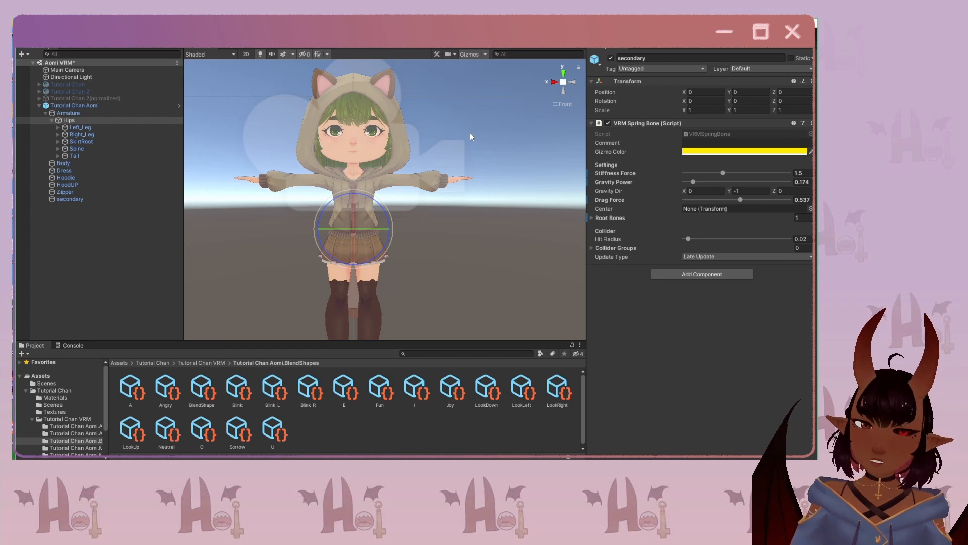
left_click(688, 274)
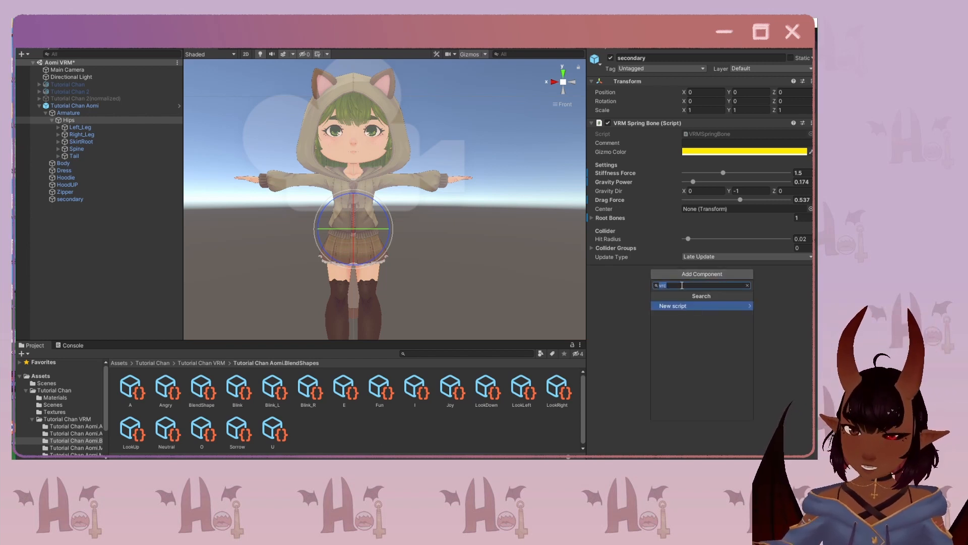
type("s")
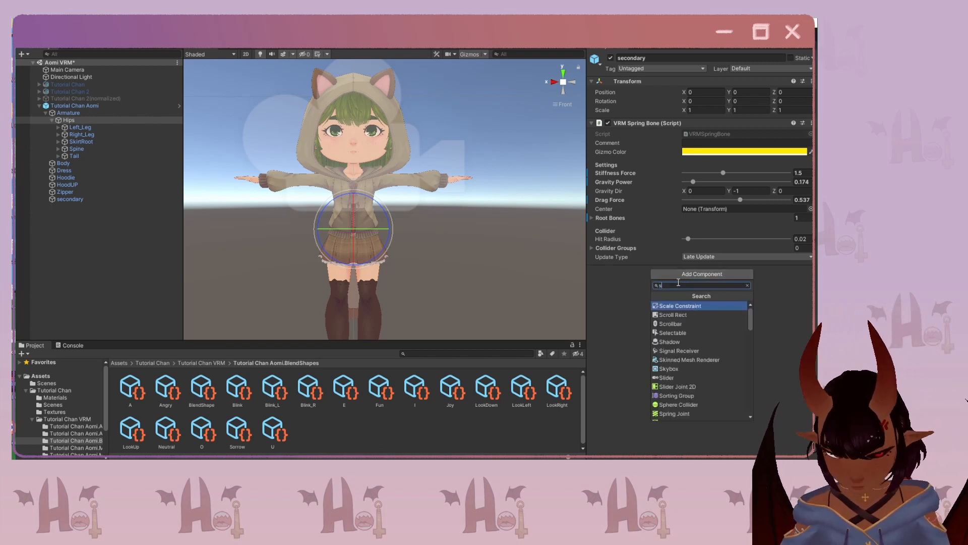
type("pring")
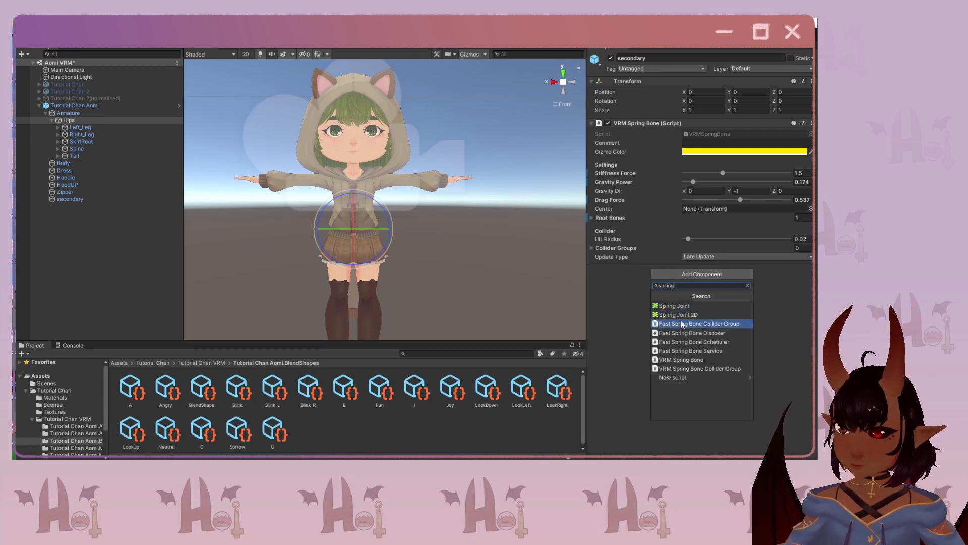
left_click(680, 359)
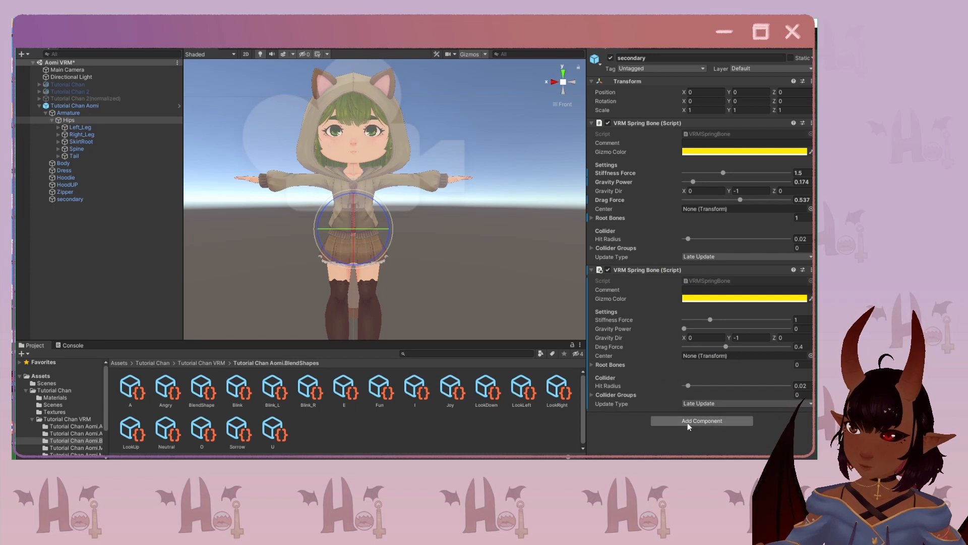
left_click(688, 422)
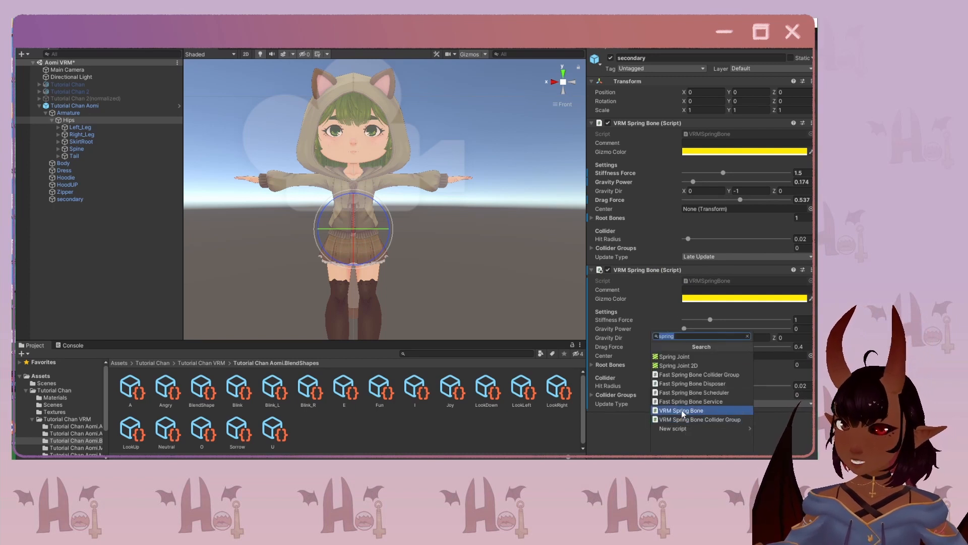
left_click(681, 409)
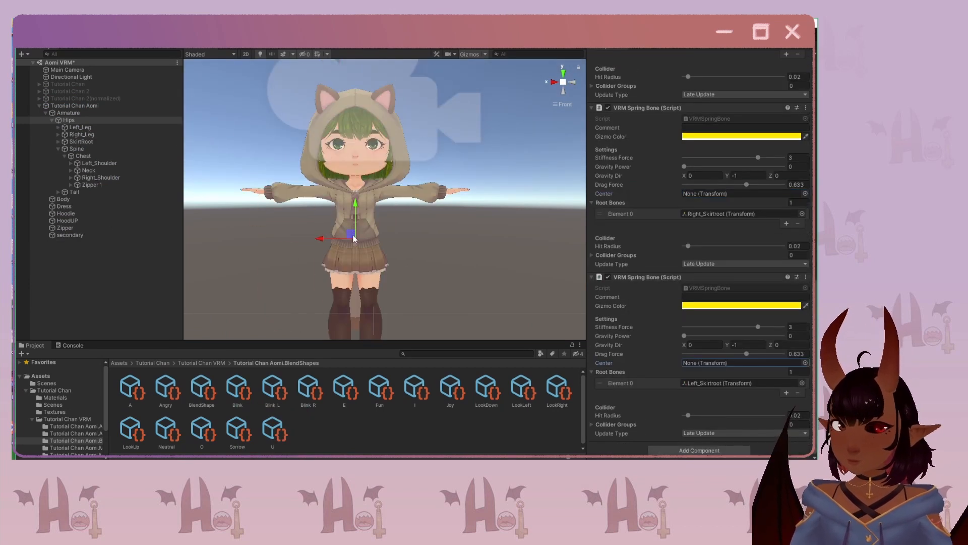
Move the Hips in front and side view to test the spring bones, and review the SkirtRoot and Zipper 1 components.
mouse_move(354, 239)
left_mouse_down()
mouse_move(487, 234)
mouse_move(355, 238)
mouse_move(323, 147)
mouse_move(338, 252)
mouse_move(326, 147)
mouse_move(363, 240)
left_mouse_up()
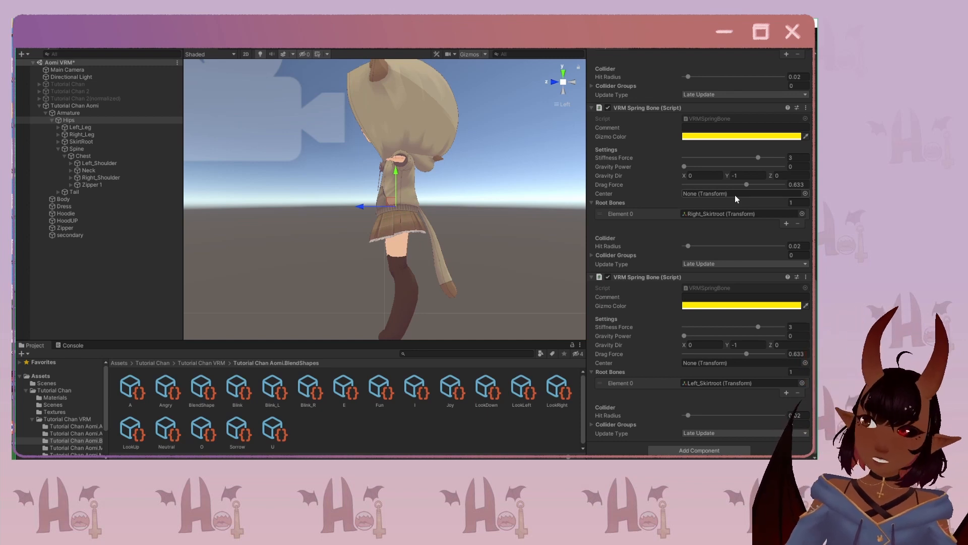
left_click(560, 87)
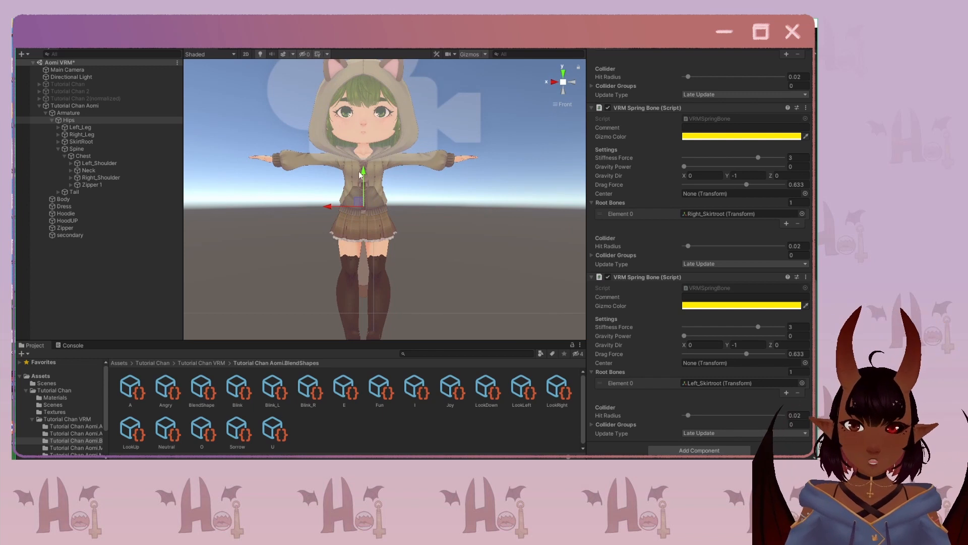
left_click_drag(363, 171, 364, 151)
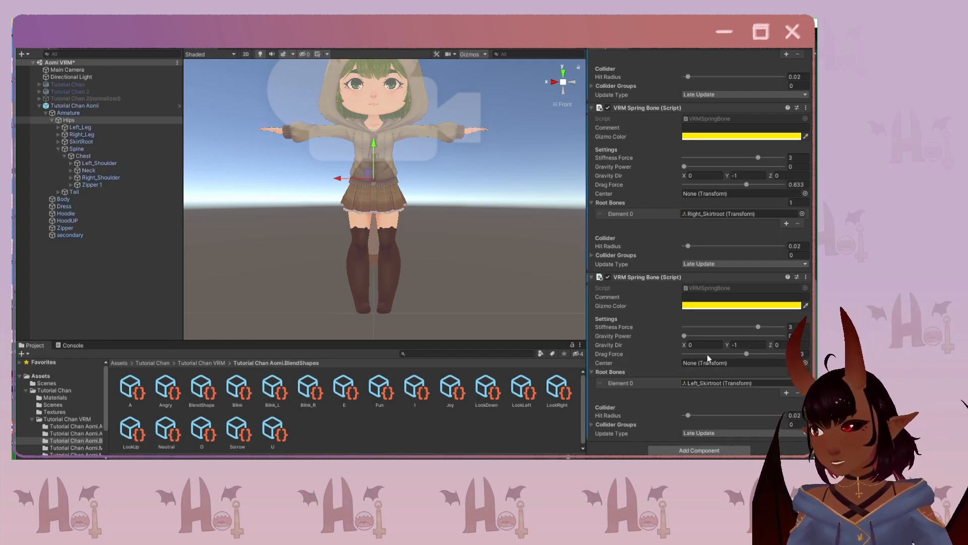
scroll(698, 214, "down", 3)
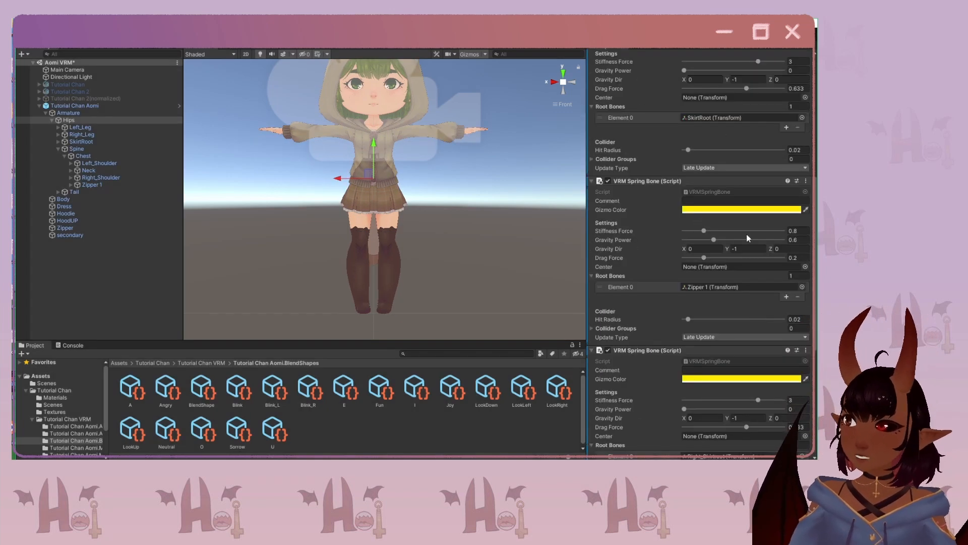
Remove the Right_Skirtroot and Left_Skirtroot VRM Spring Bone components, keeping the ones for Tail, SkirtRoot and Zipper 1.
scroll(744, 238, "up", 3)
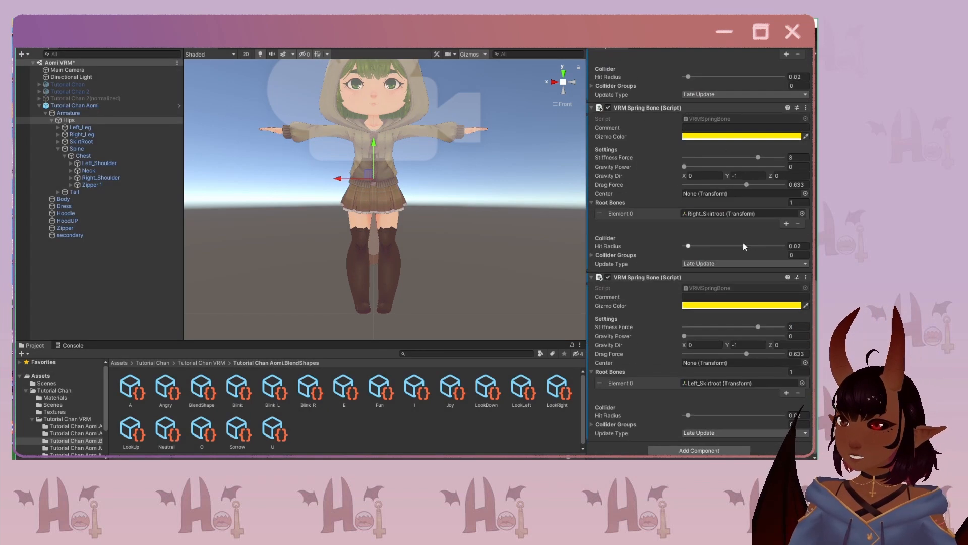
left_click(806, 108)
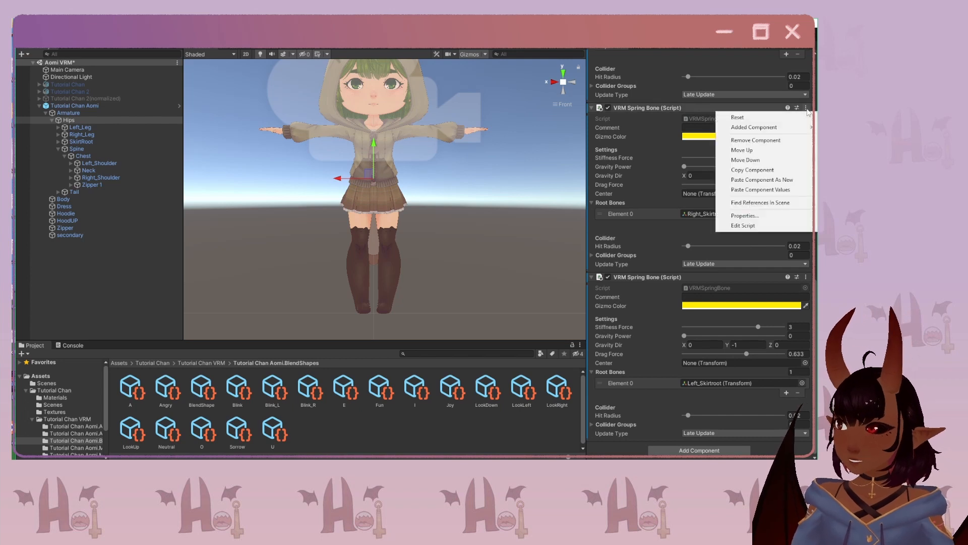
left_click(778, 141)
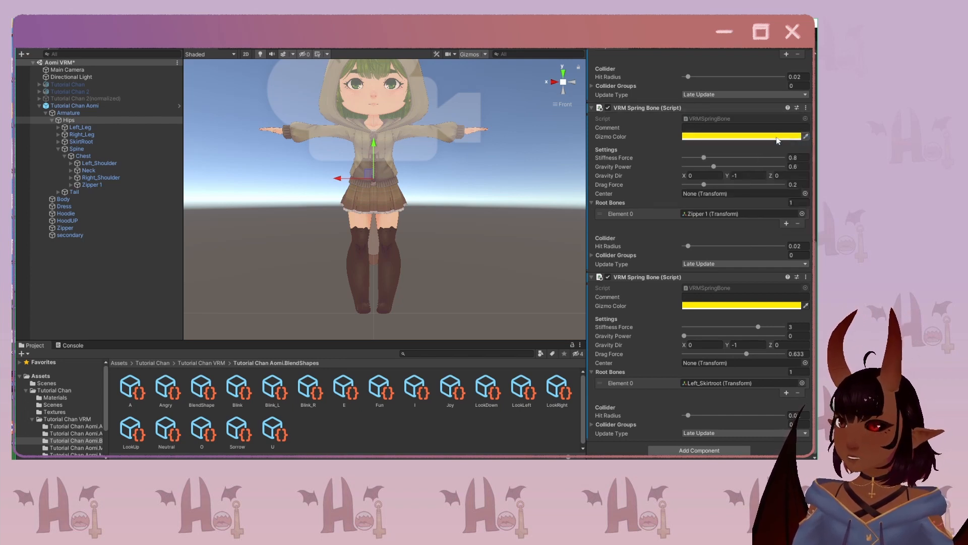
left_click(806, 277)
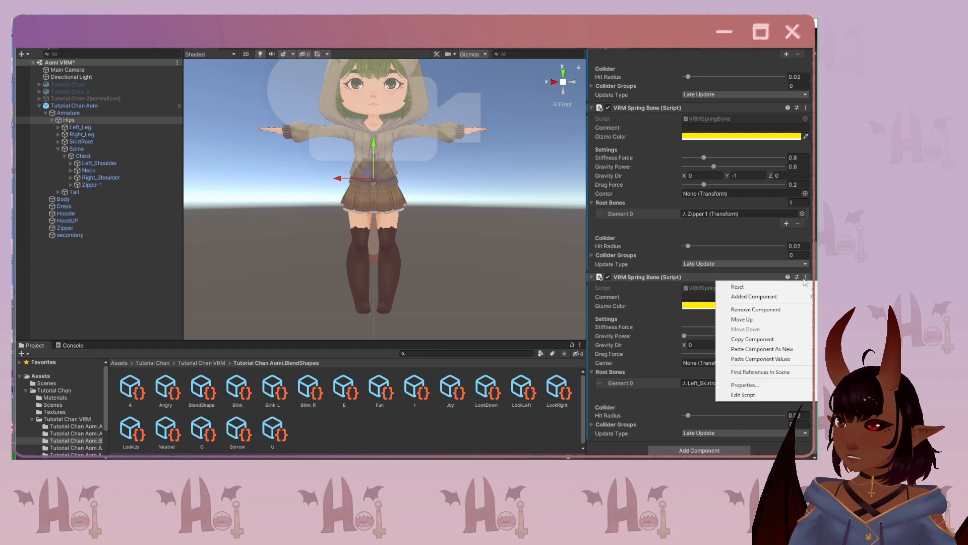
left_click(752, 319)
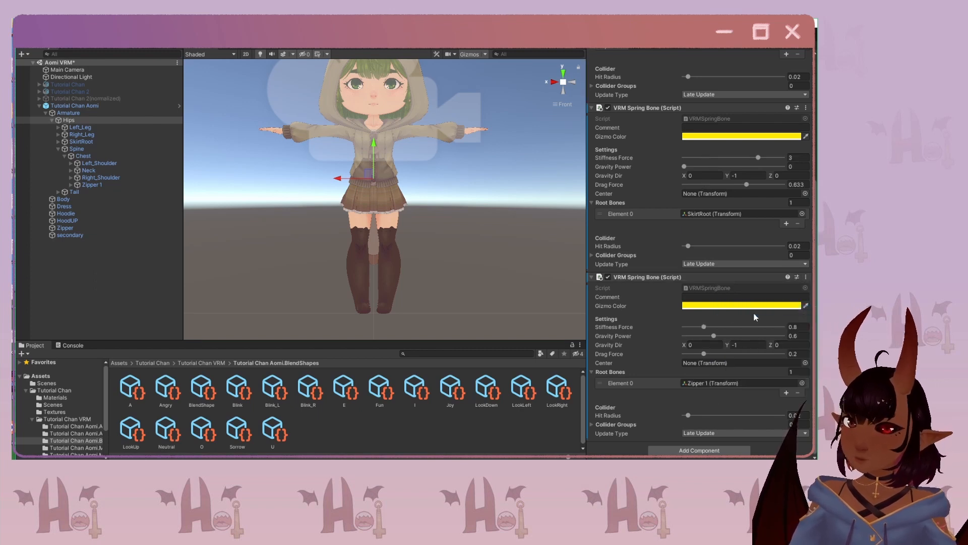
scroll(754, 315, "up", 3)
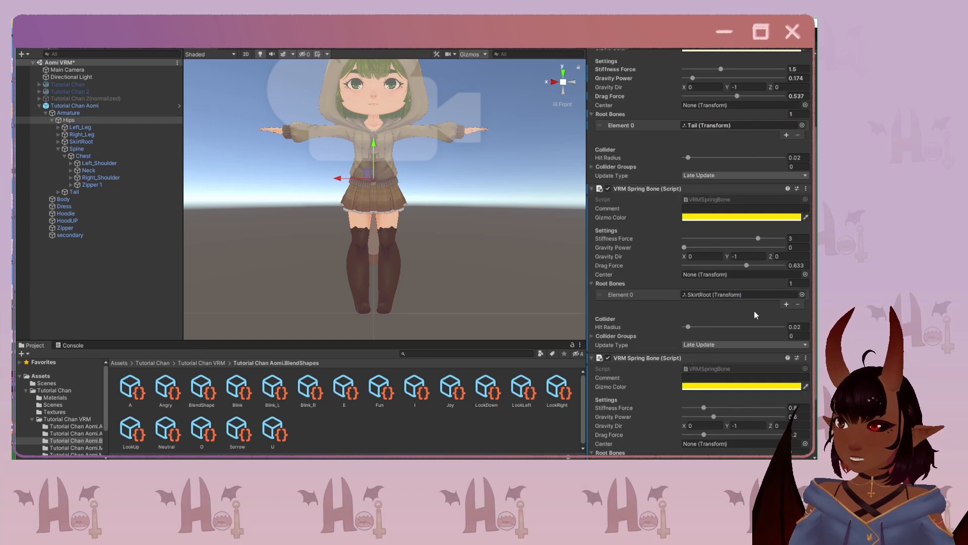
Replace SkirtRoot with SkirtB_L in its spring bone's Root Bones and add SkirtB_R, SkirtSB_L and SkirtSB_R.
left_click(600, 297)
left_click_drag(600, 297, 59, 146)
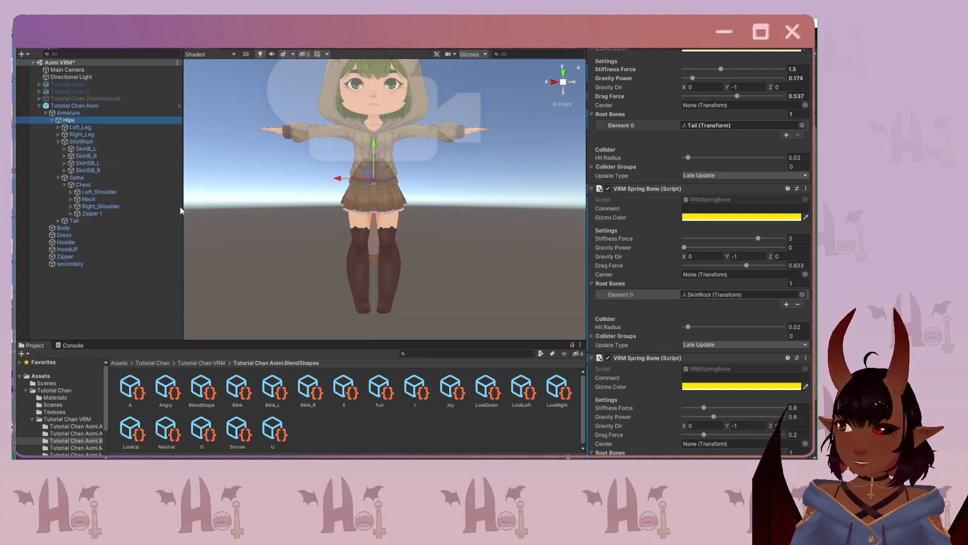
left_click_drag(86, 150, 719, 292)
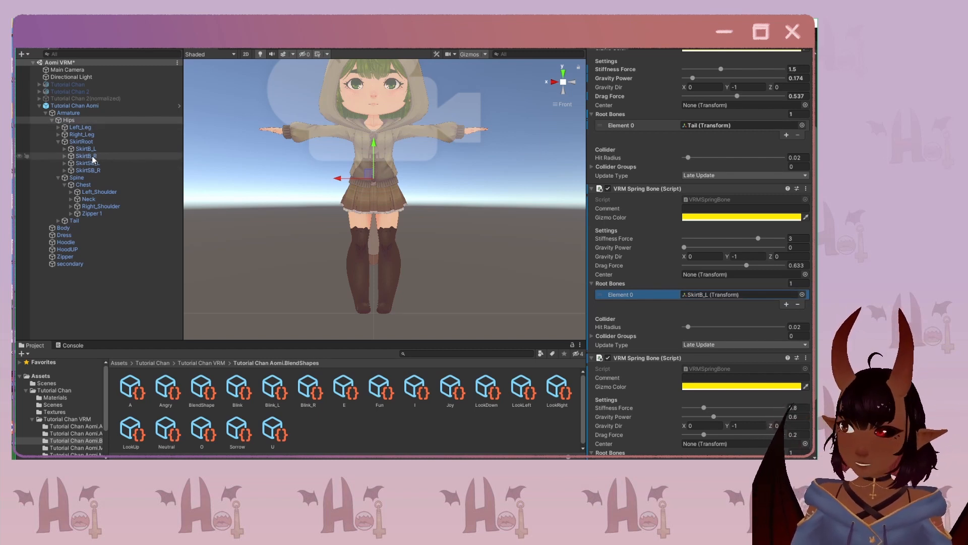
left_click_drag(92, 157, 616, 284)
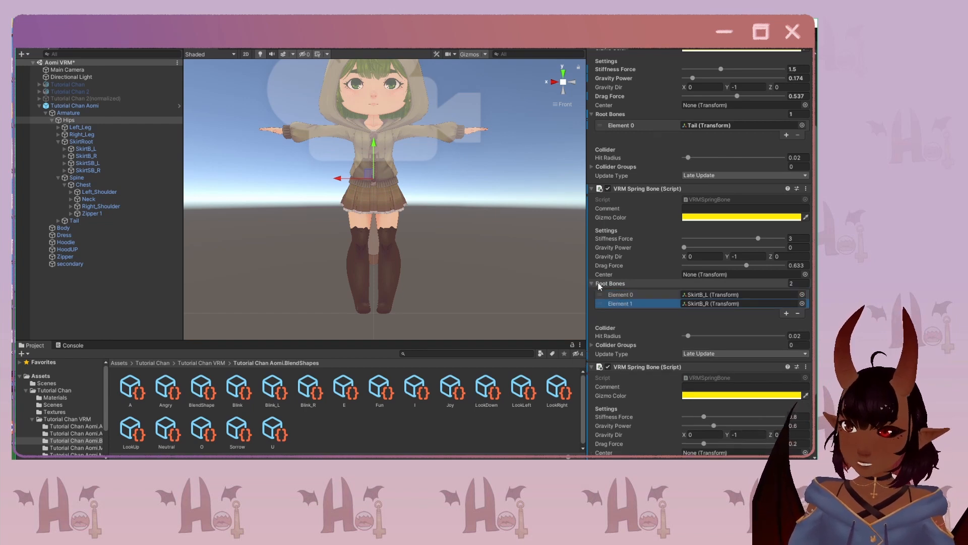
left_click(93, 165)
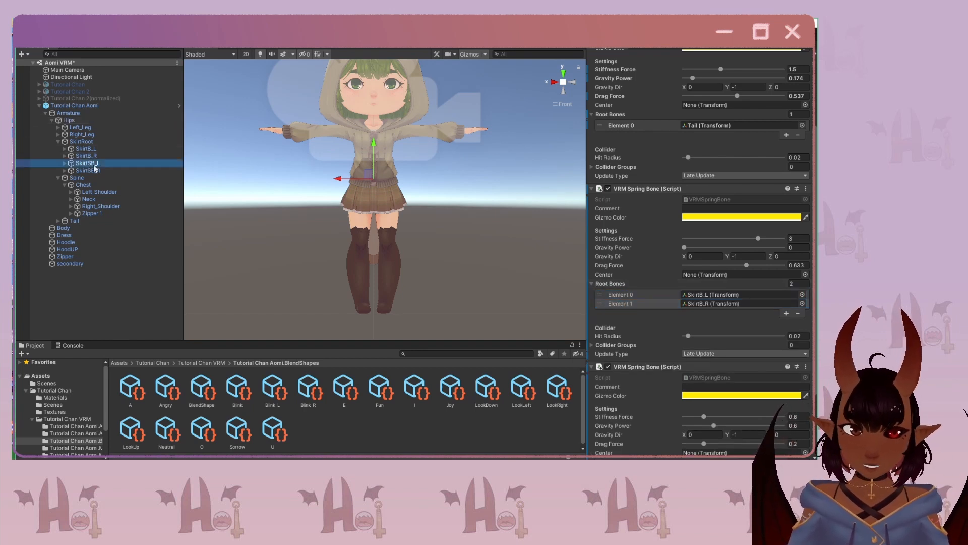
left_click_drag(94, 167, 670, 327)
left_click_drag(618, 291, 616, 284)
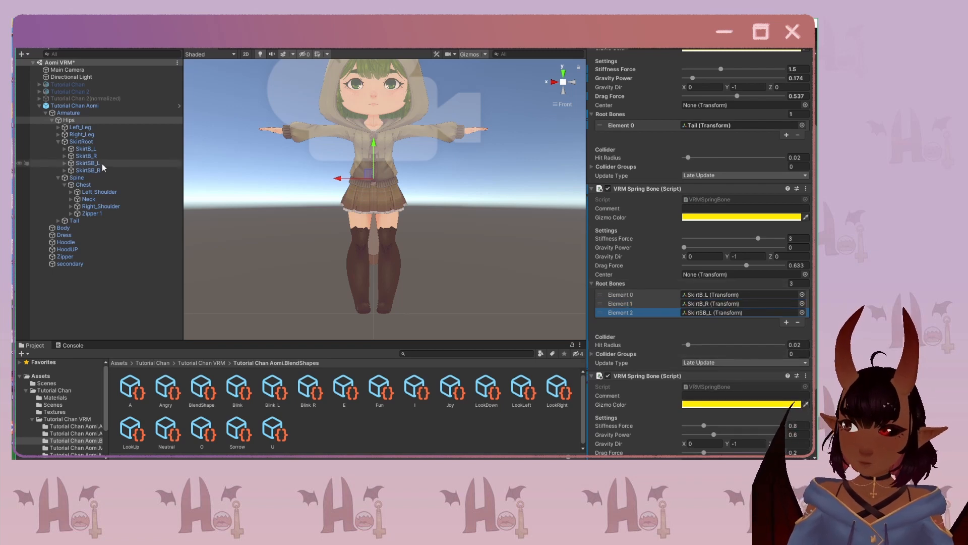
left_click_drag(96, 172, 612, 284)
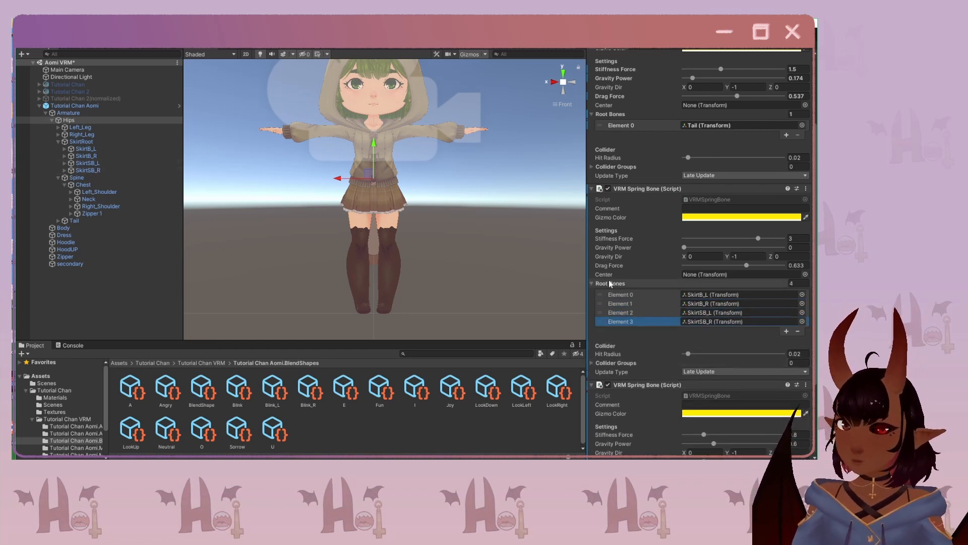
Add SkirtF_L, SkirtS_L, SkirtF_R and SkirtS_R from the left and right leg skirt roots to the skirt spring bone's Root Bones.
left_click(59, 141)
left_click(58, 127)
left_click(58, 149)
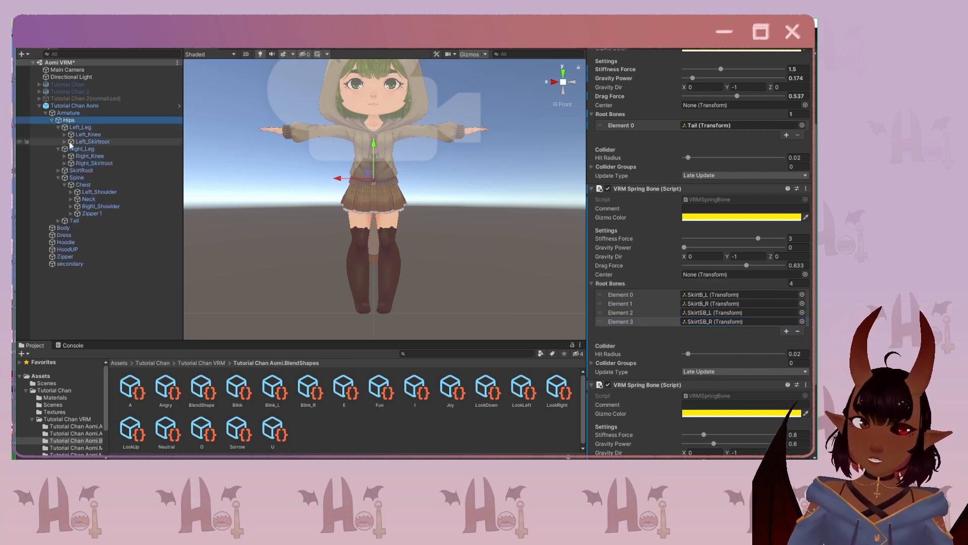
left_click(65, 142)
left_click(65, 178)
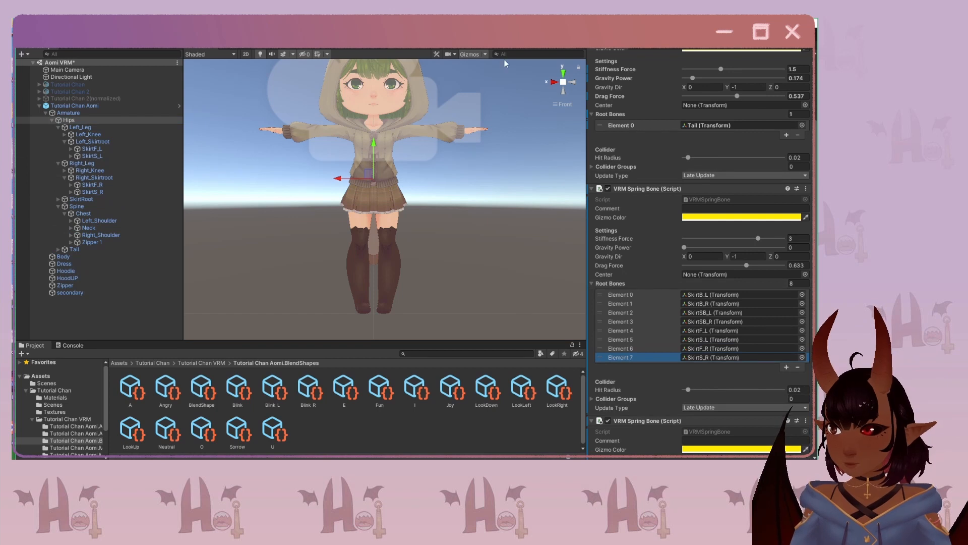
Enter Play mode, view the avatar from the side in the Scene view, and add Hooderoot to the skirt spring bone's Root Bones.
key("ctrl+p")
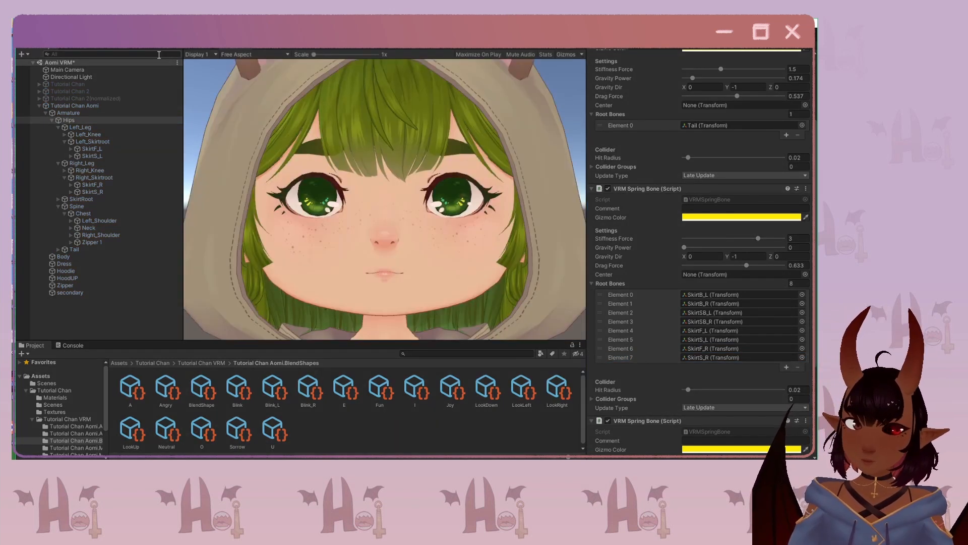
left_click(208, 47)
left_click_drag(367, 174, 357, 227)
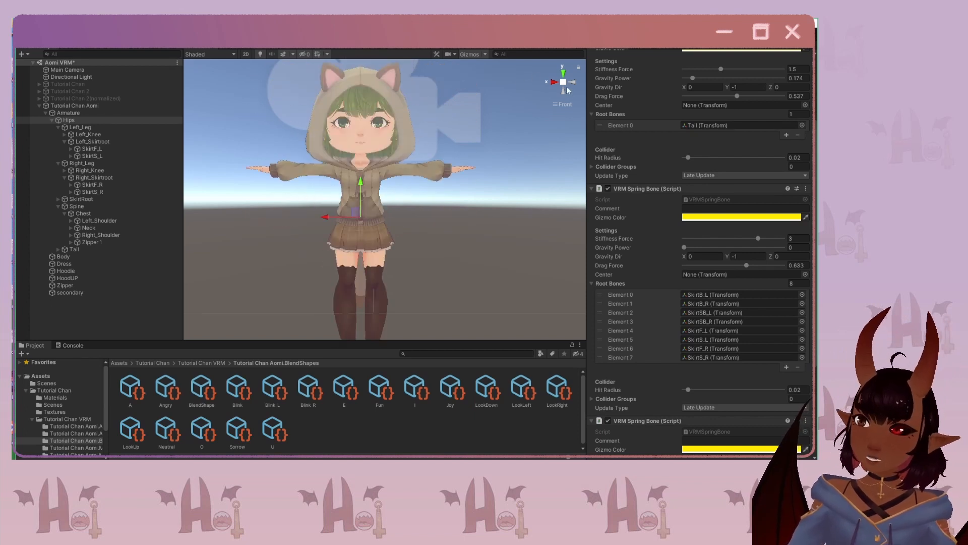
left_click(554, 81)
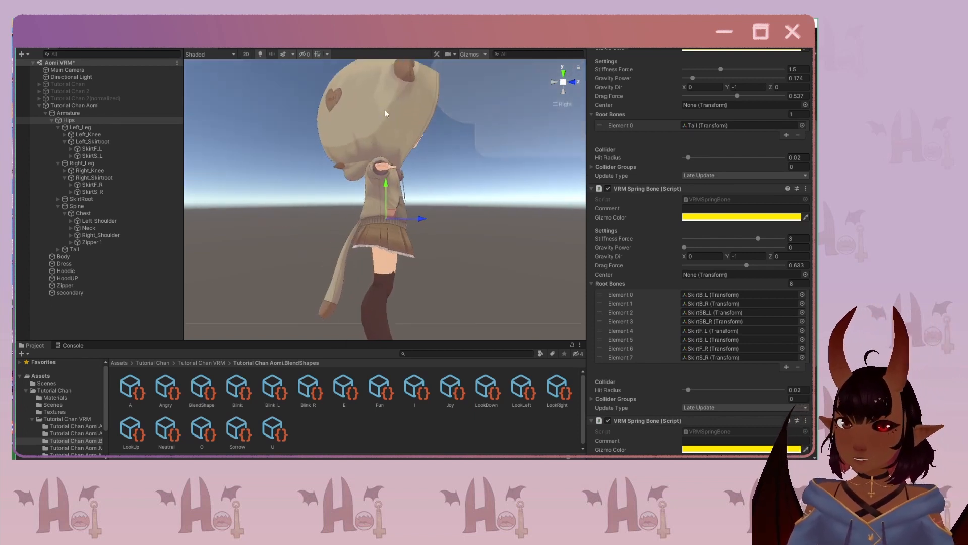
middle_click_drag(416, 122, 414, 190)
scroll(413, 189, "up", 2)
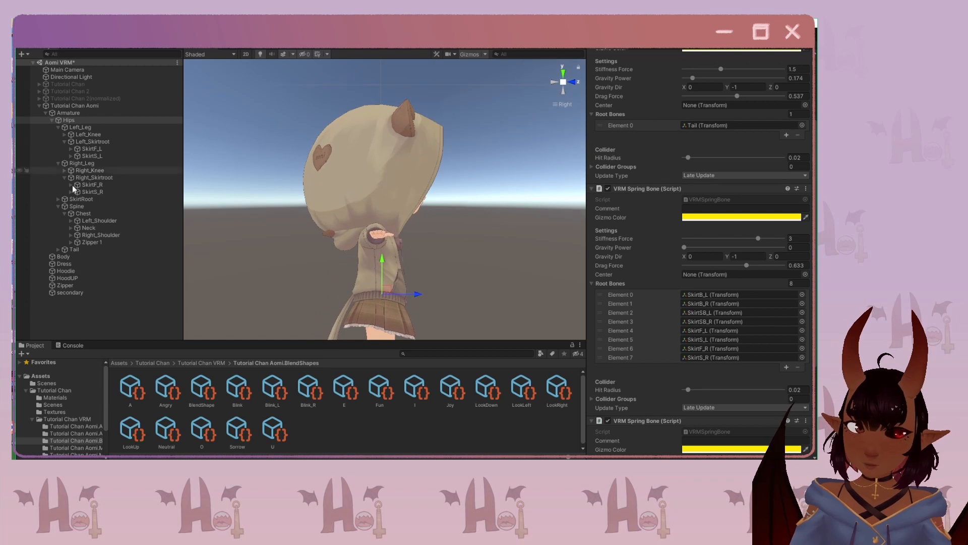
left_click(58, 163)
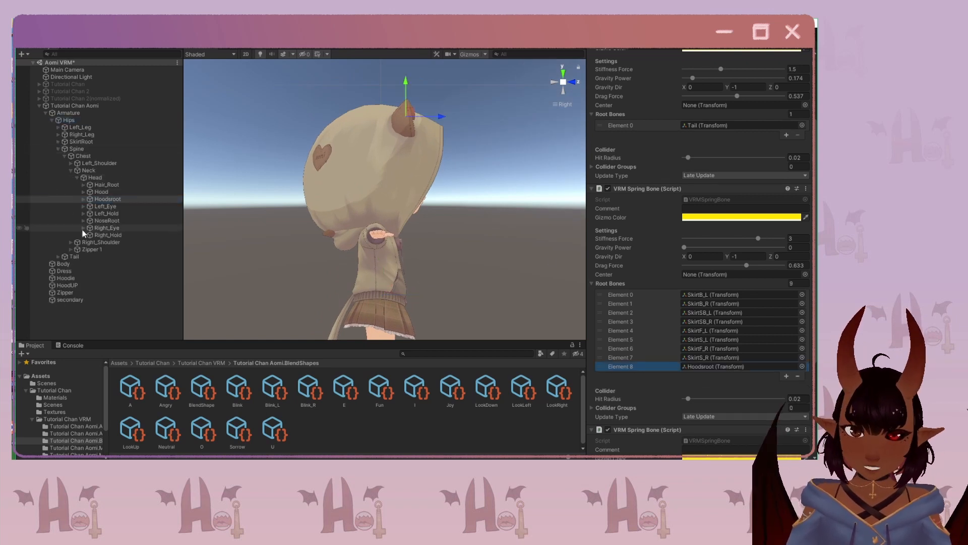
left_click(571, 81)
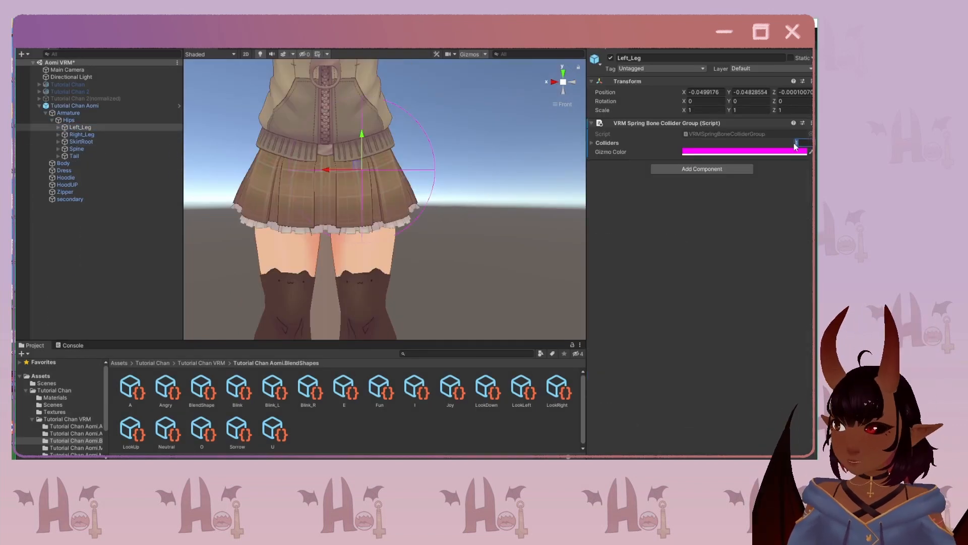
Inspect the collider list on Left_Leg and remove its VRM Spring Bone Collider Group component.
key("Return")
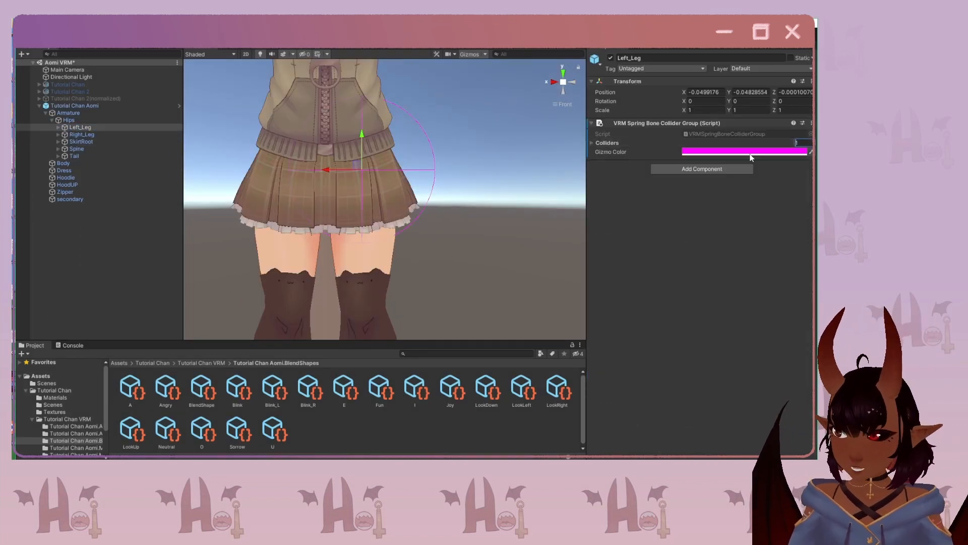
left_click(592, 143)
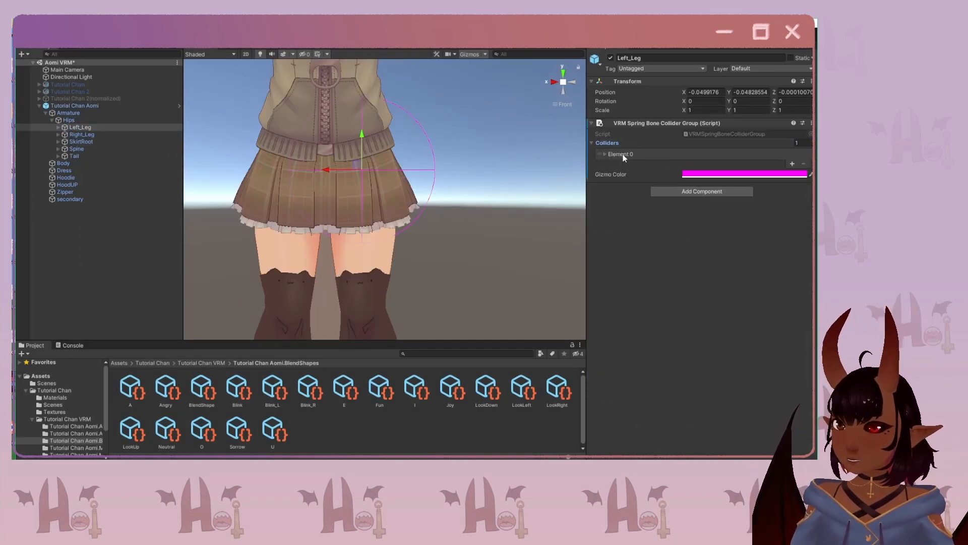
left_click(812, 123)
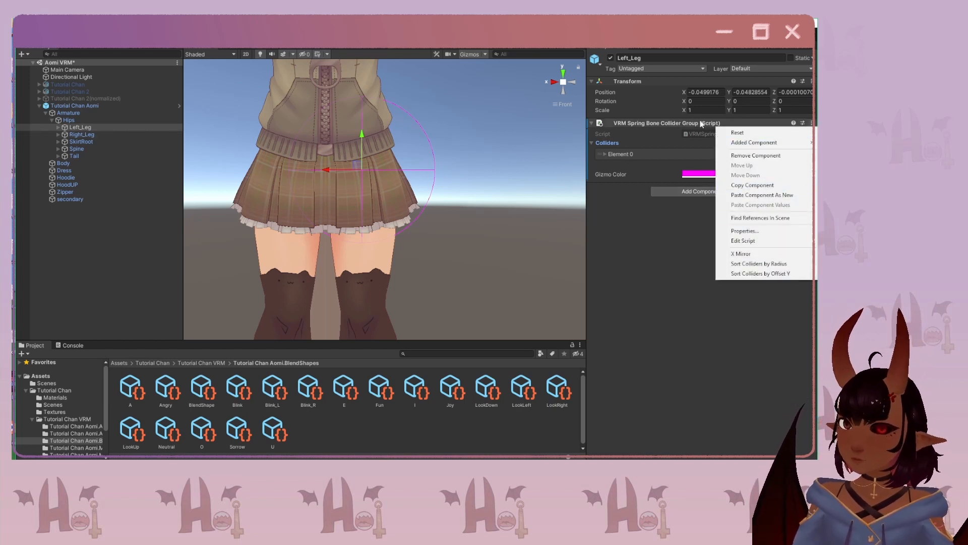
left_click(756, 155)
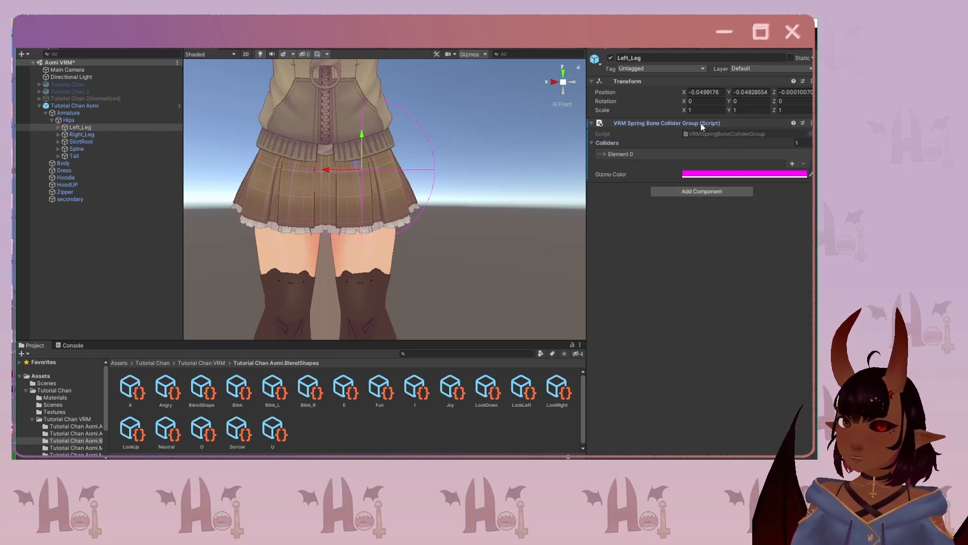
Create an empty child object under Left_Leg and name it LLCol.
right_click(81, 127)
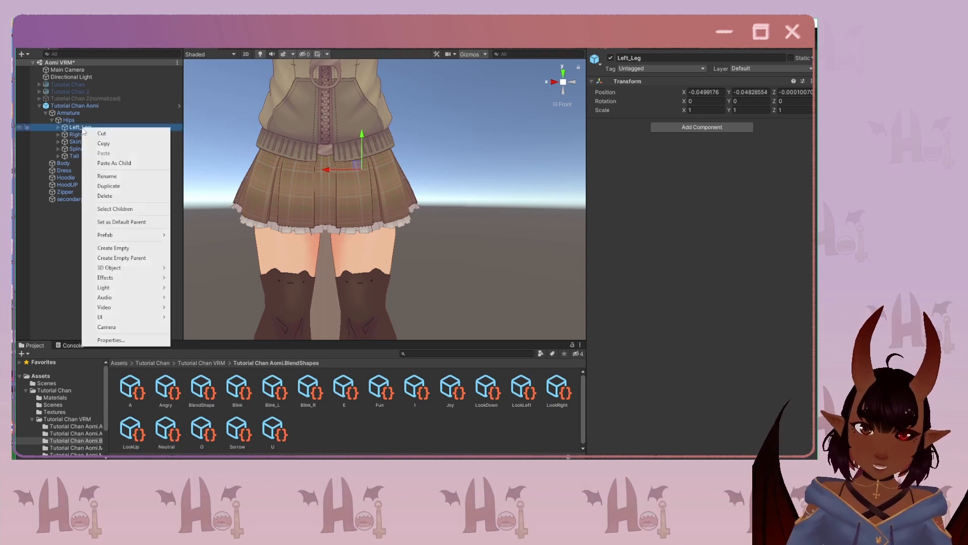
left_click(109, 247)
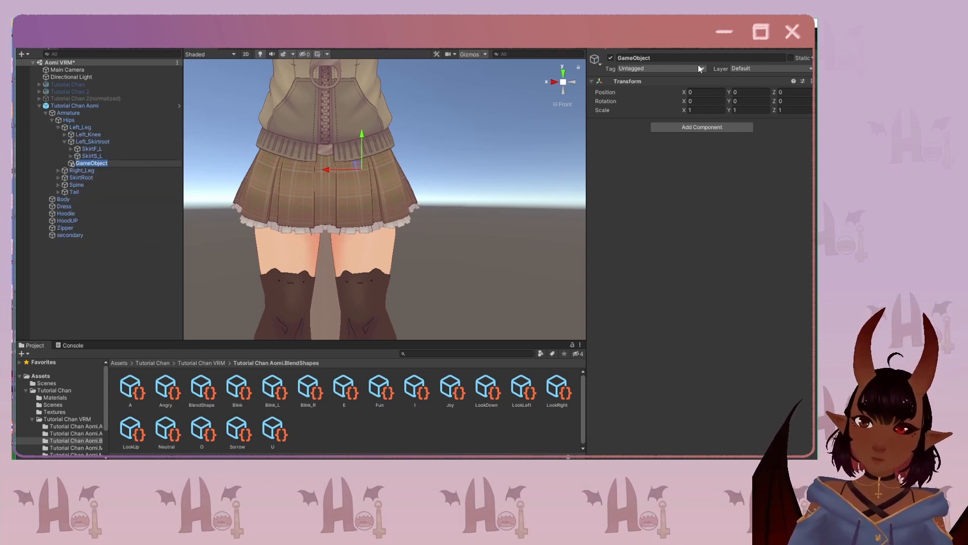
left_click(684, 57)
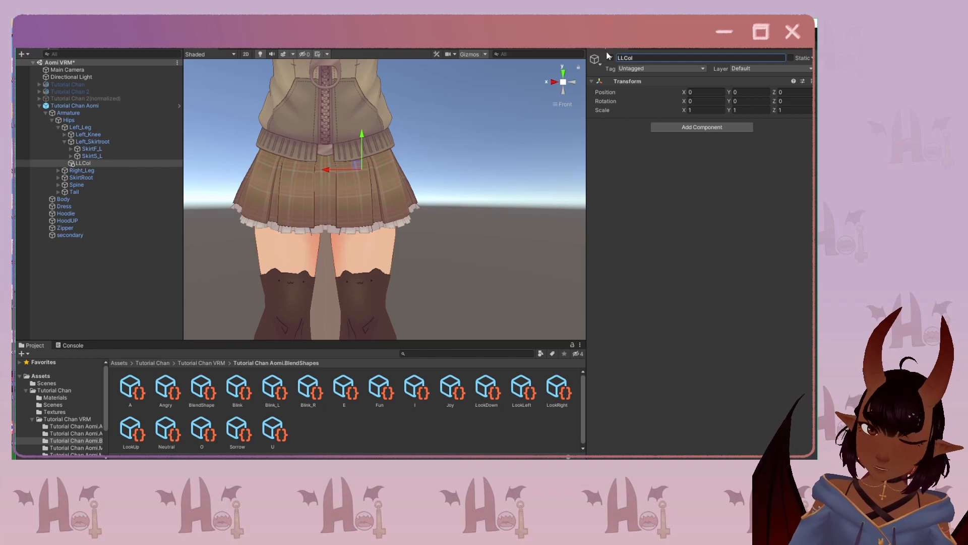
Add a VRM Spring Bone Collider Group component to LLCol and expand its Colliders list.
left_click(736, 128)
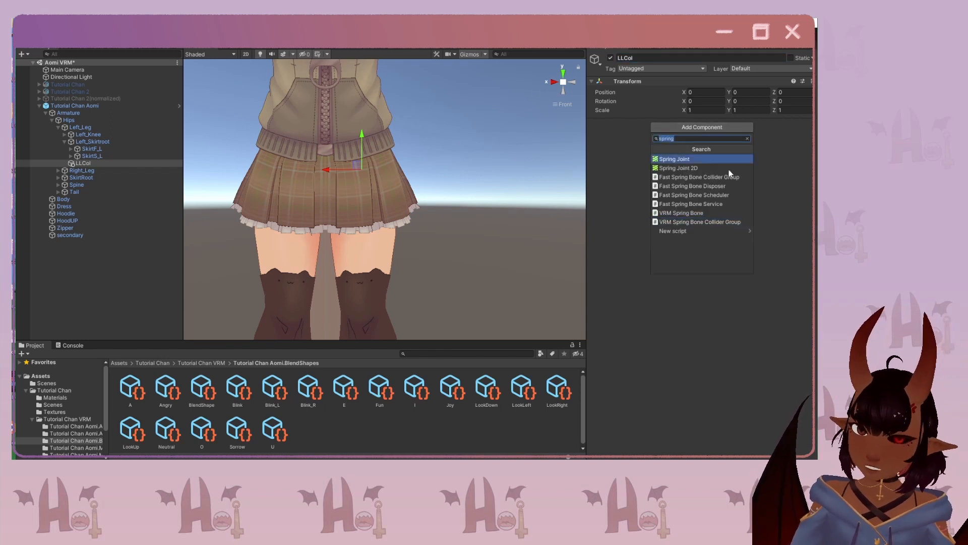
left_click(673, 220)
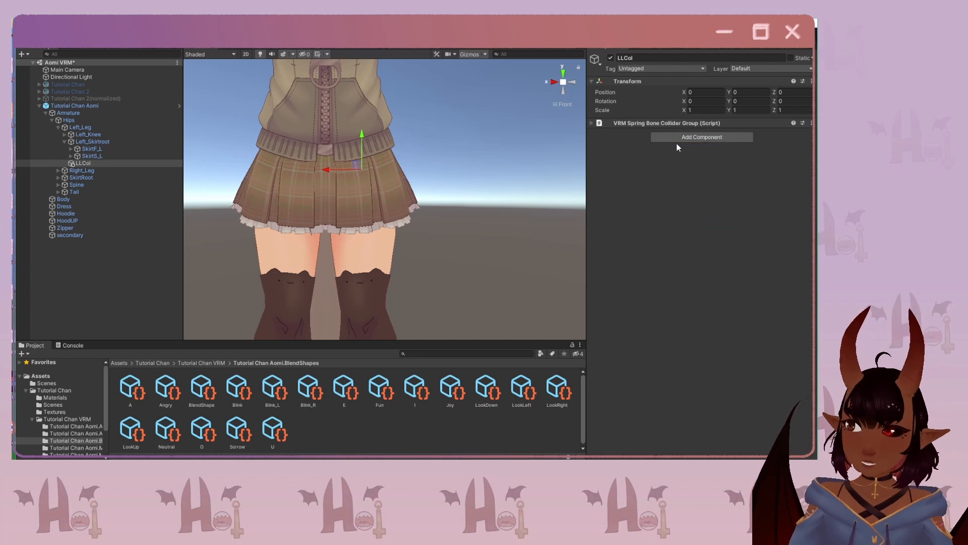
left_click(591, 123)
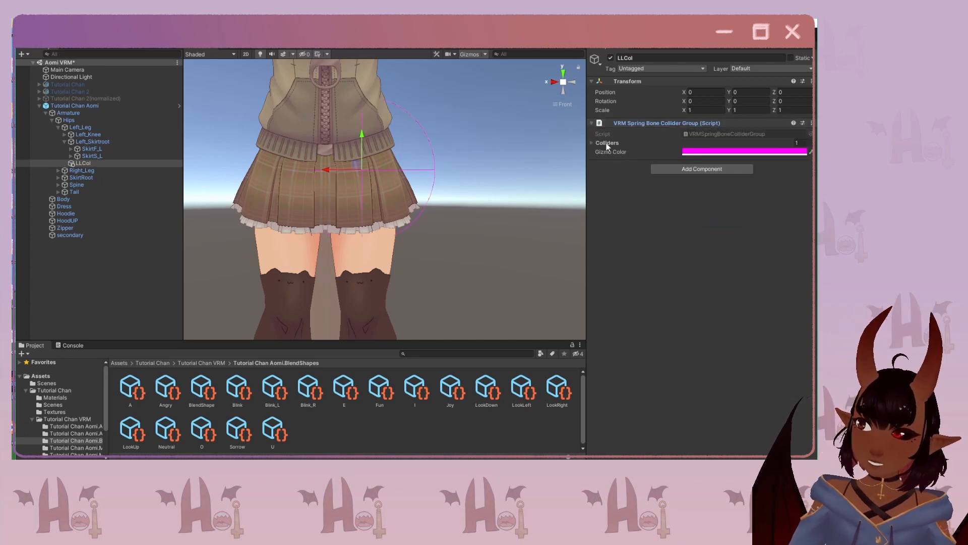
left_click(591, 144)
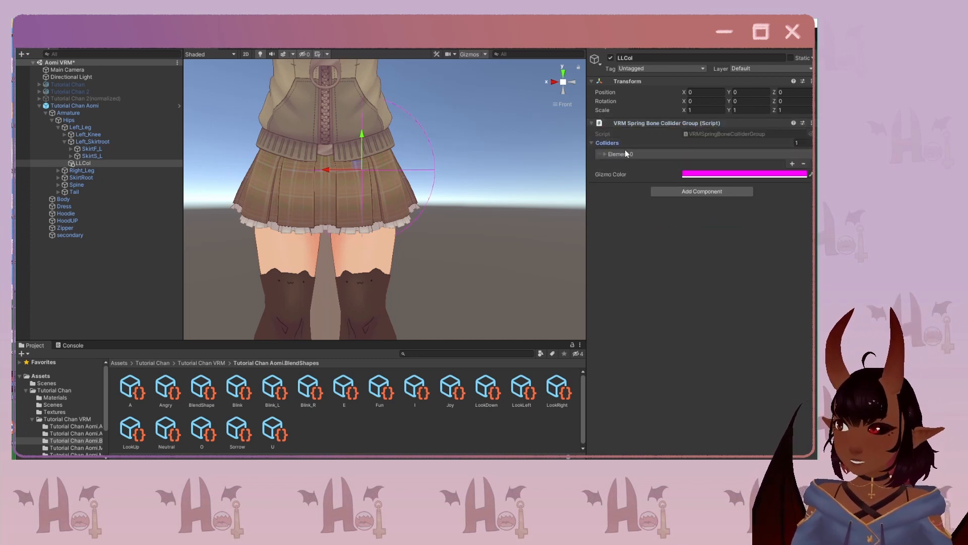
Expand the first collider of LLCol and set its radius to 0.05.
left_click(604, 154)
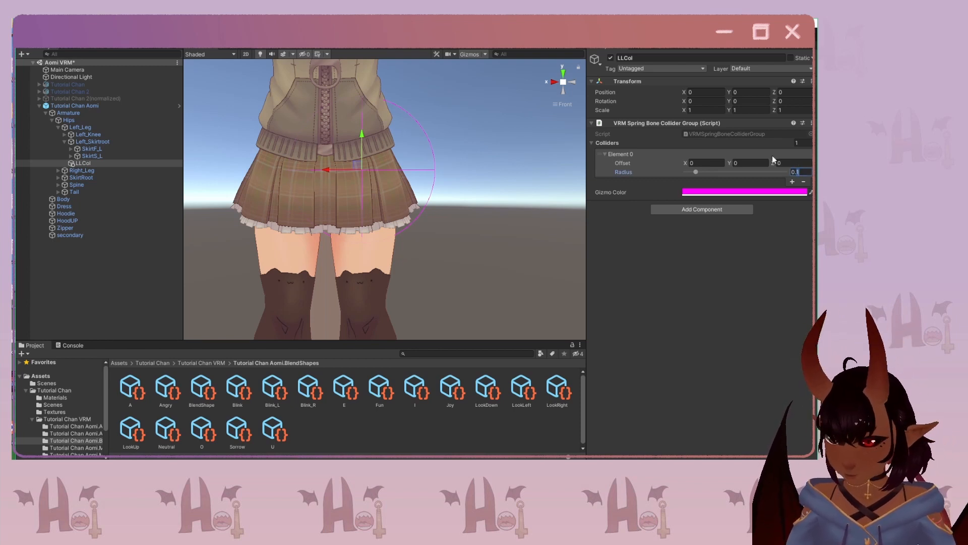
key("BackSpace")
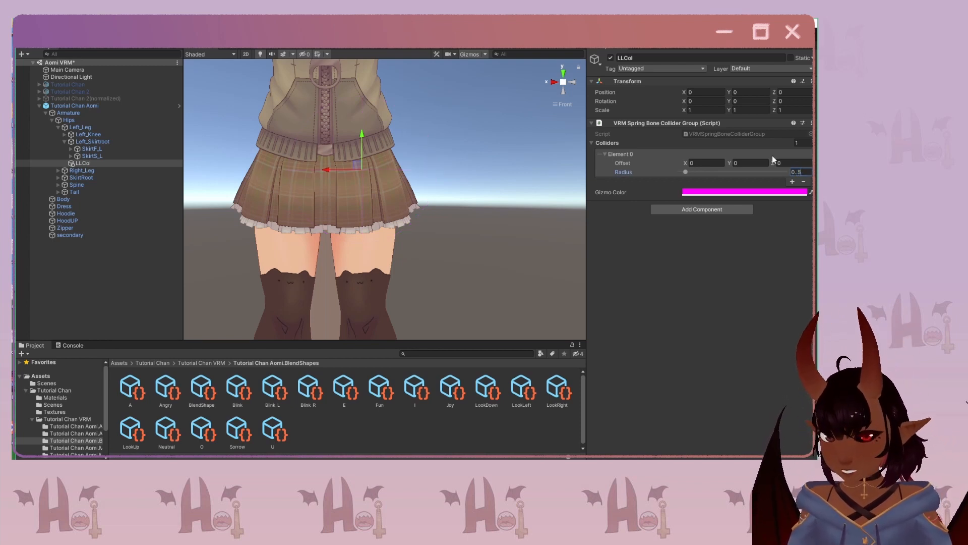
scroll(528, 200, "up", 2)
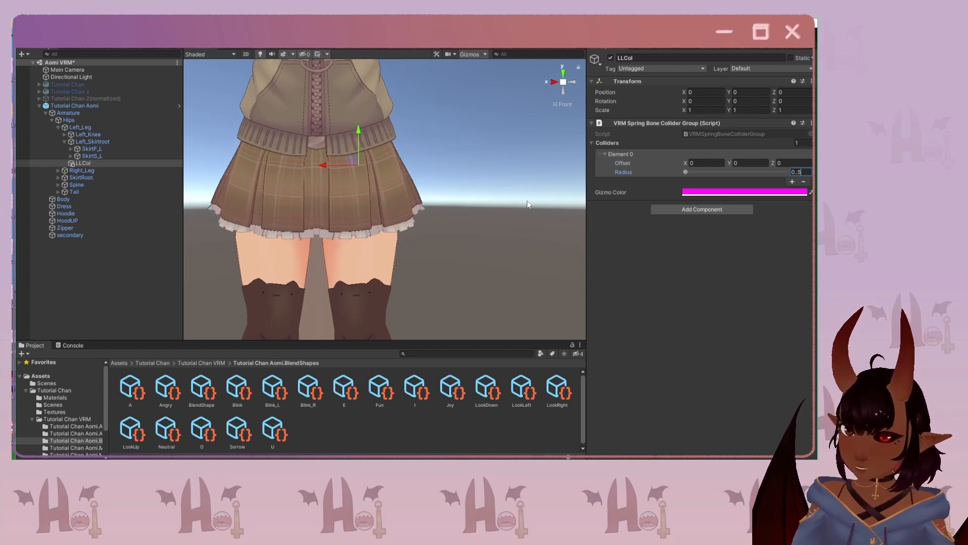
key("BackSpace")
key("BackSpace")
key("BackSpace")
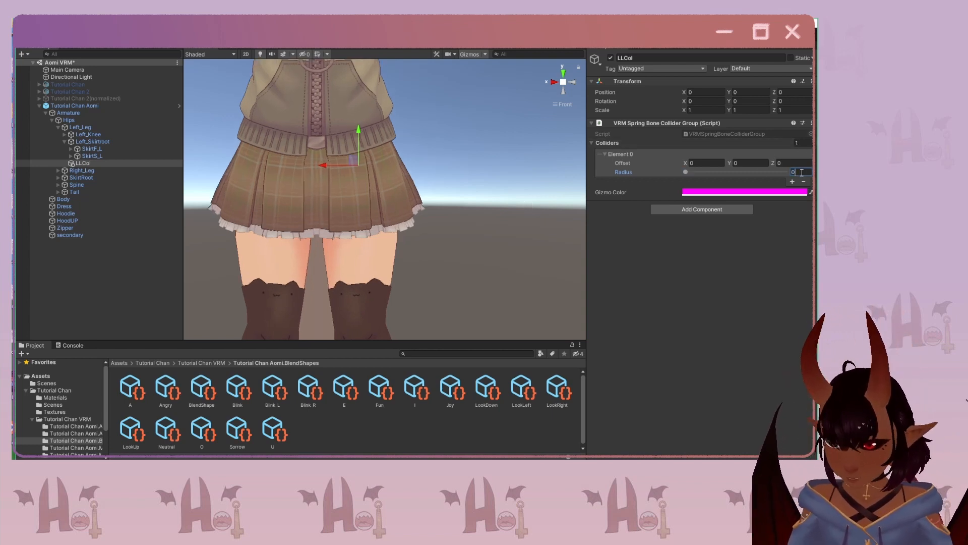
type(".5")
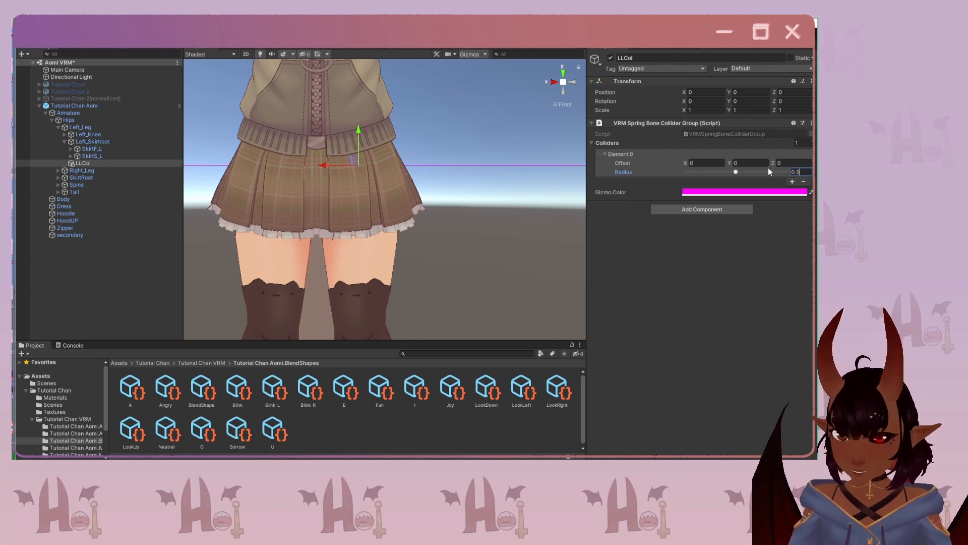
scroll(316, 170, "down", 5)
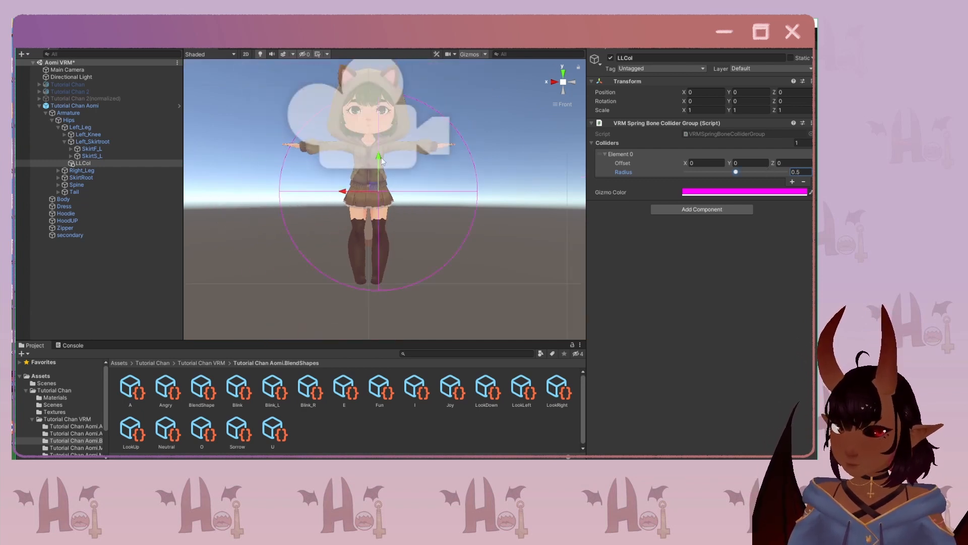
left_click(798, 172)
type("0")
scroll(416, 217, "up", 5)
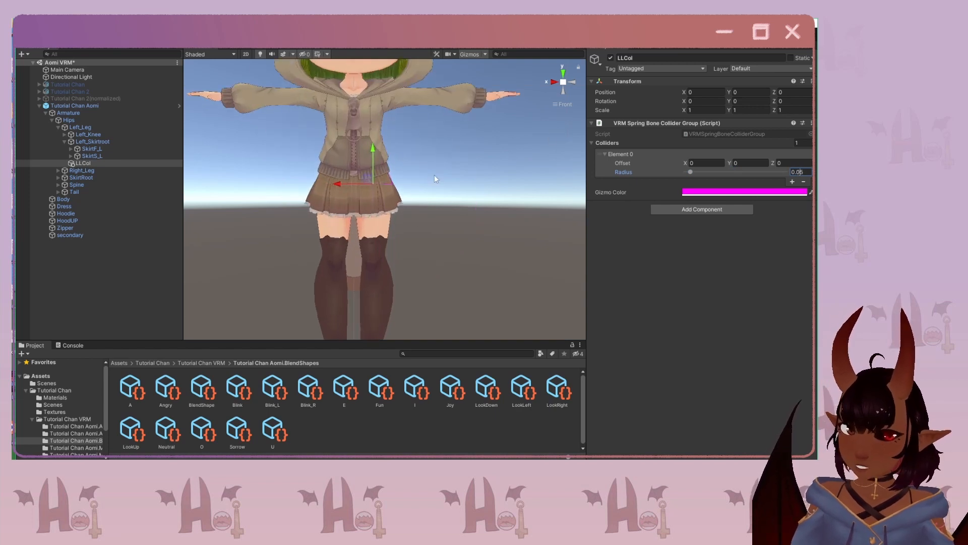
scroll(341, 157, "up", 1)
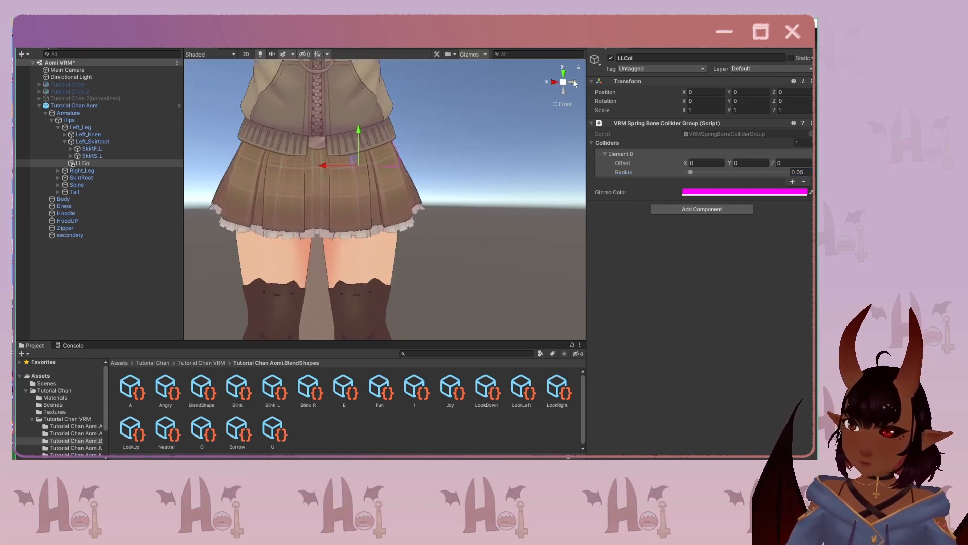
Fit LLCol's first collider to the upper thigh with offset X 0.014, Z -0.013 and radius 0.055.
left_click(573, 82)
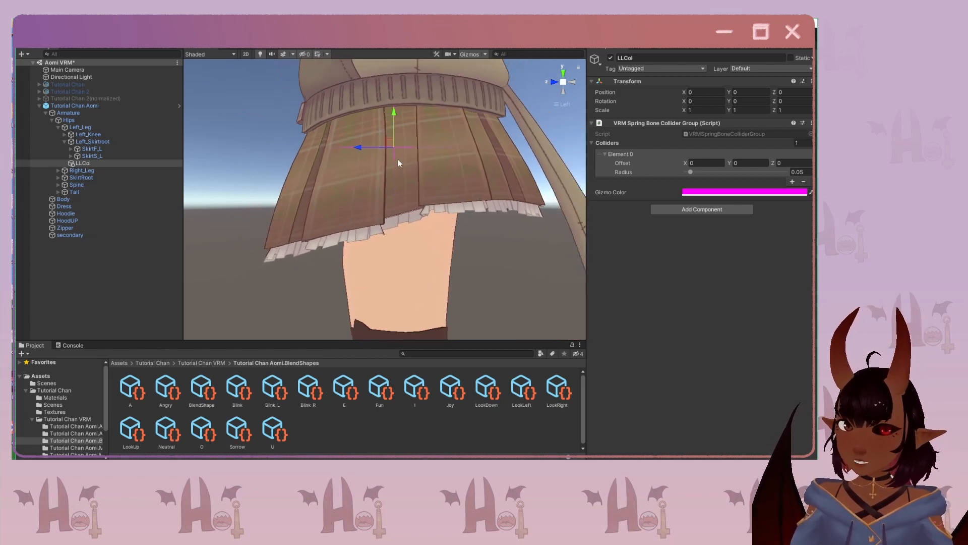
left_click_drag(398, 163, 493, 97, "alt")
scroll(359, 210, "up", 5)
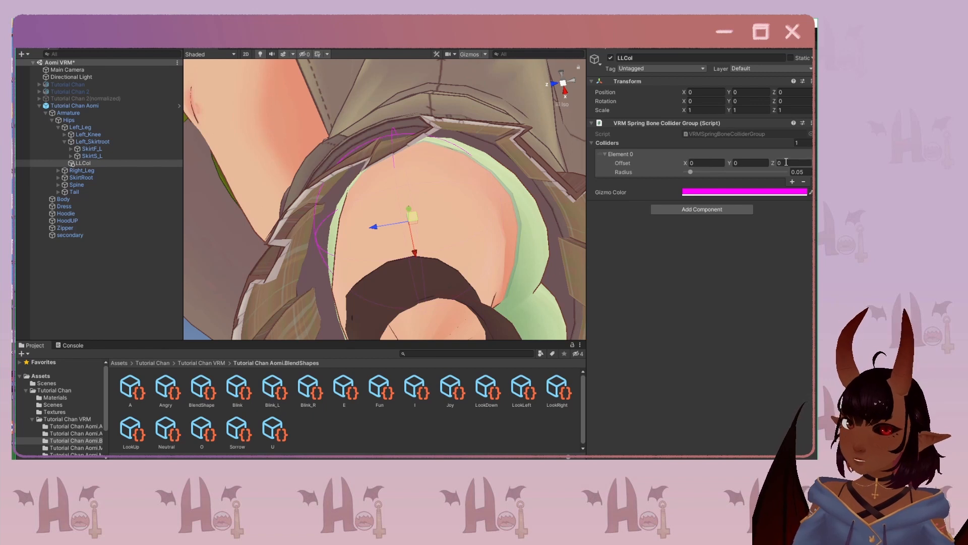
left_click_drag(495, 182, 553, 207, "alt")
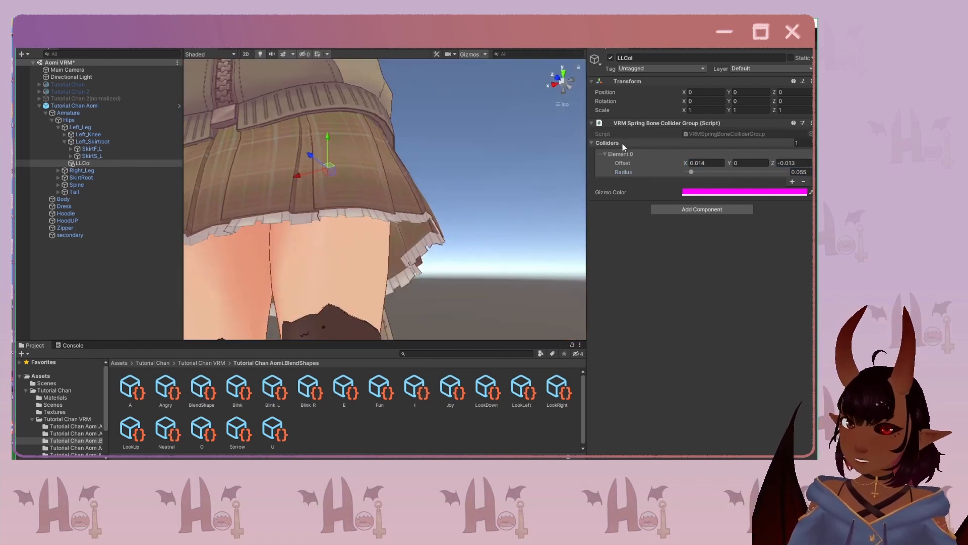
Add two more colliders to LLCol: offset 0.001, -0.06, -0.003 with radius 0.047, and offset 0, -0.13, -0.003 with radius 0.04.
left_click(802, 143)
type("2")
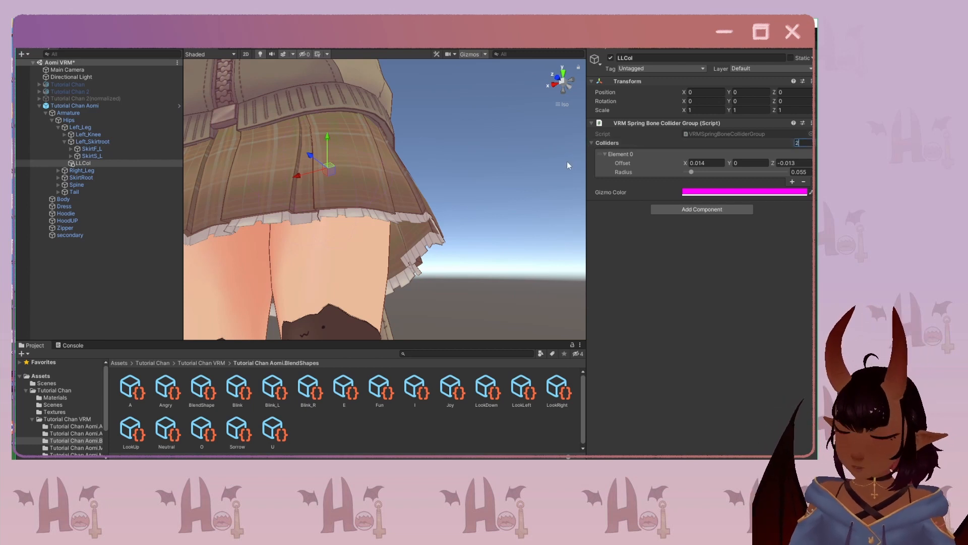
key("Return")
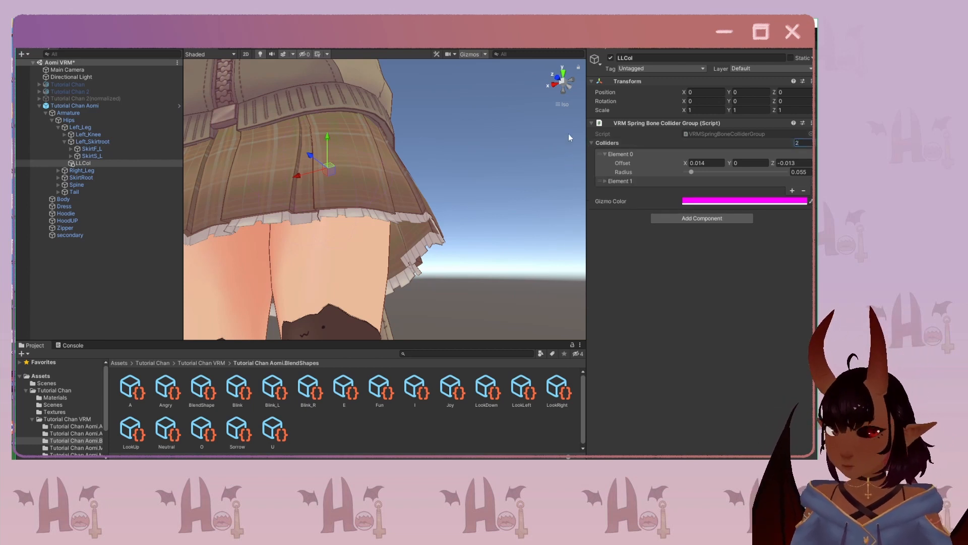
left_click(561, 80)
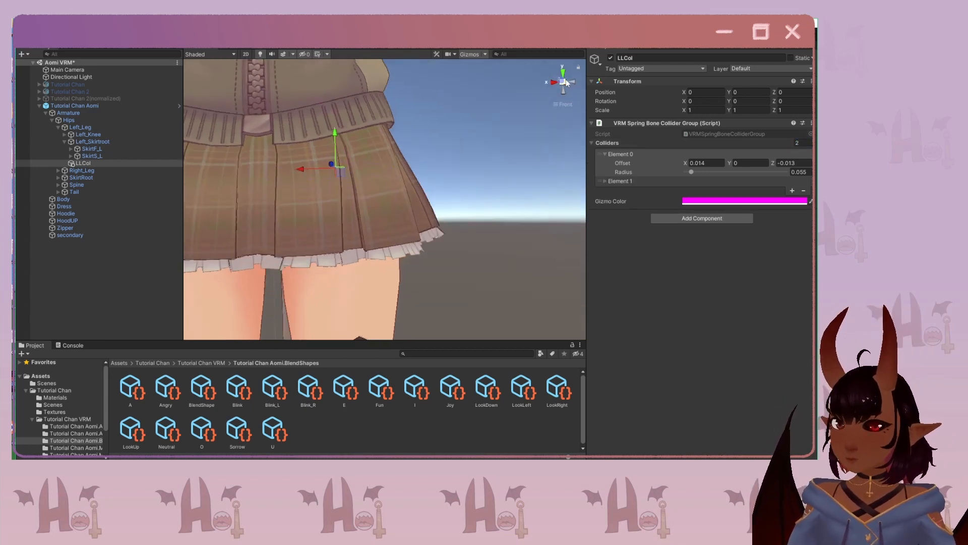
left_click(605, 180)
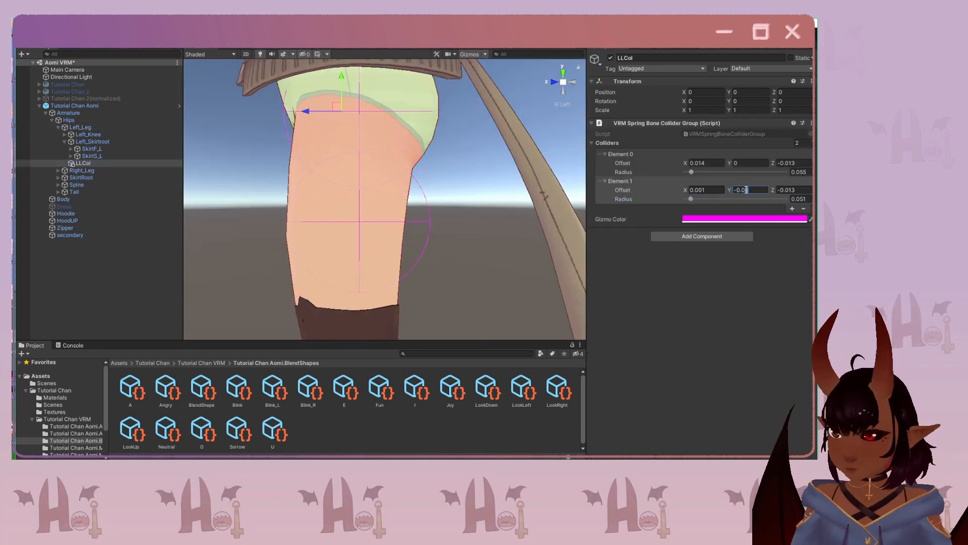
left_click(793, 208)
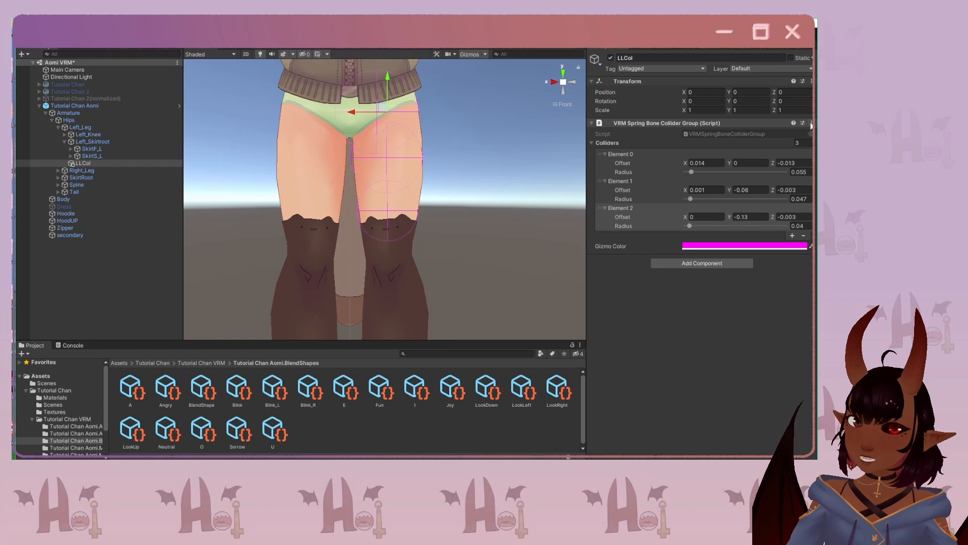
Copy LLCol's collider group component and create an empty child object named RLCol under Right_Leg.
left_click(811, 124)
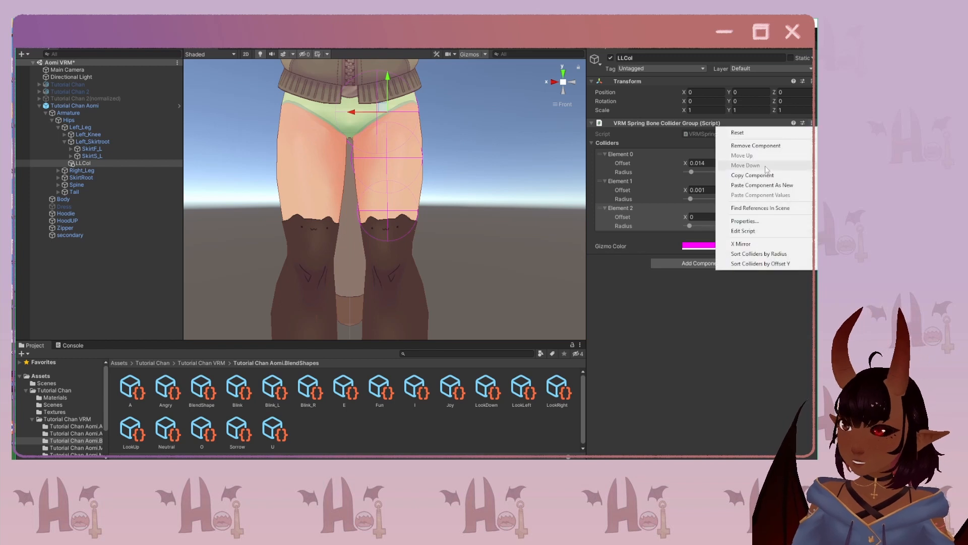
left_click(751, 174)
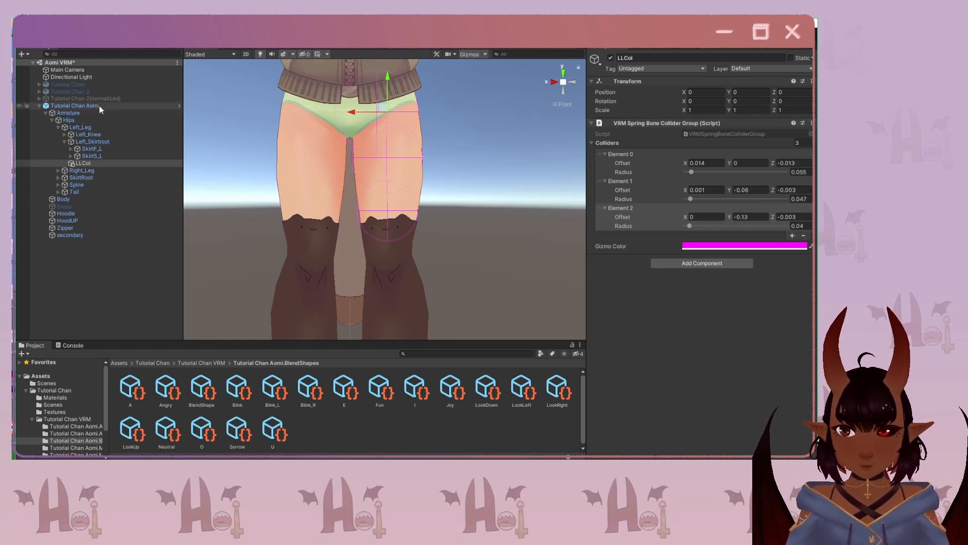
left_click(87, 171)
right_click(87, 171)
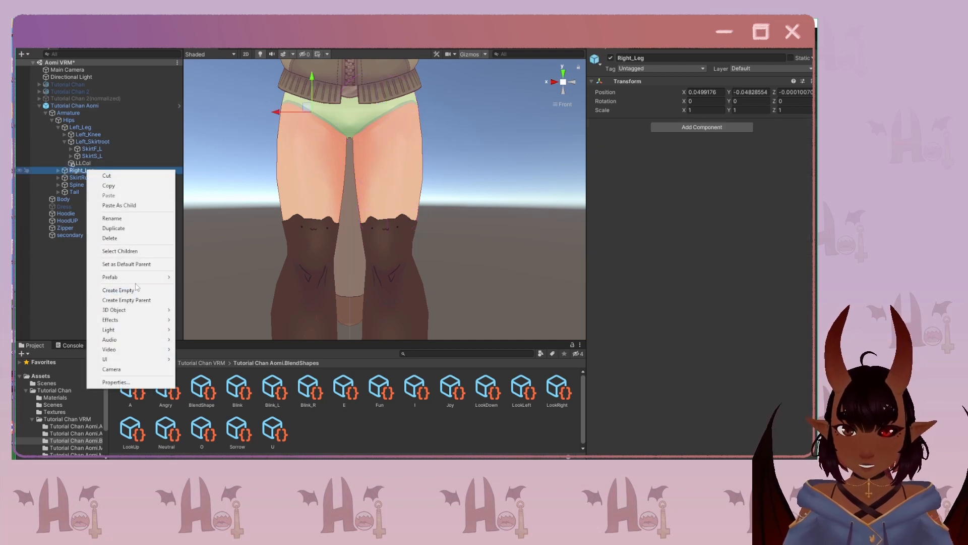
left_click(118, 289)
left_click(634, 58)
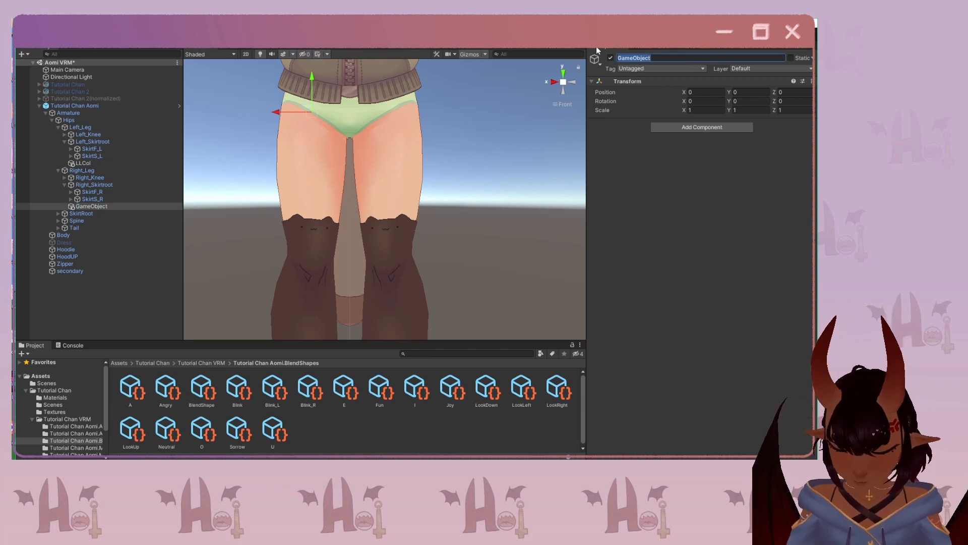
type("RLCol")
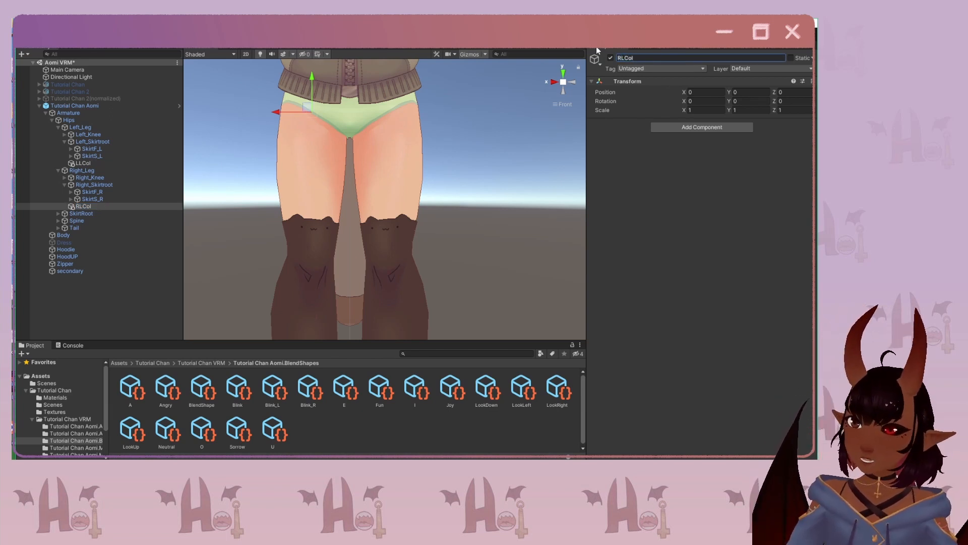
Add a VRM Spring Bone Collider Group component to RLCol and paste the copied component values into it.
left_click(732, 127)
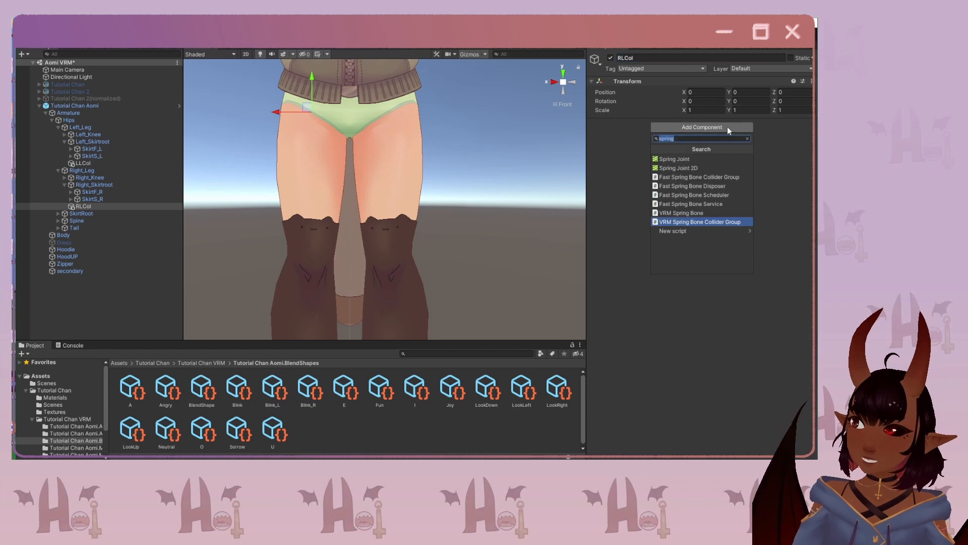
left_click(692, 222)
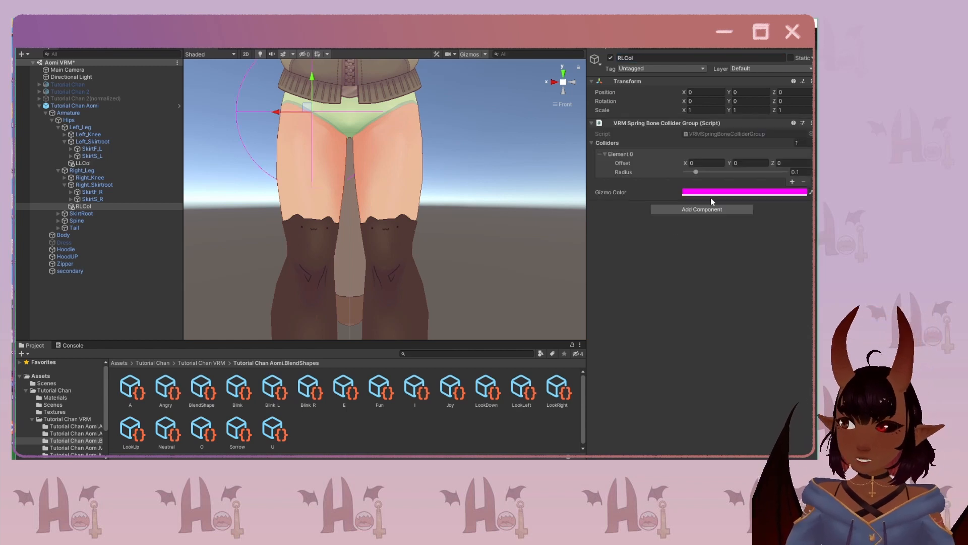
left_click(811, 124)
left_click(744, 196)
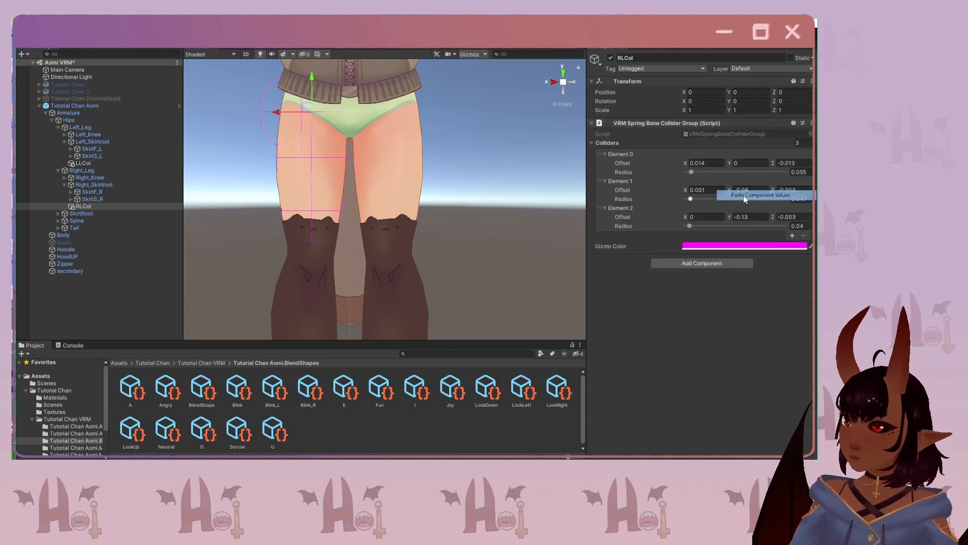
Mirror RLCol's colliders by setting the X offset to -0.014 for Element 0 and -0.001 for Element 1.
scroll(347, 167, "up", 3)
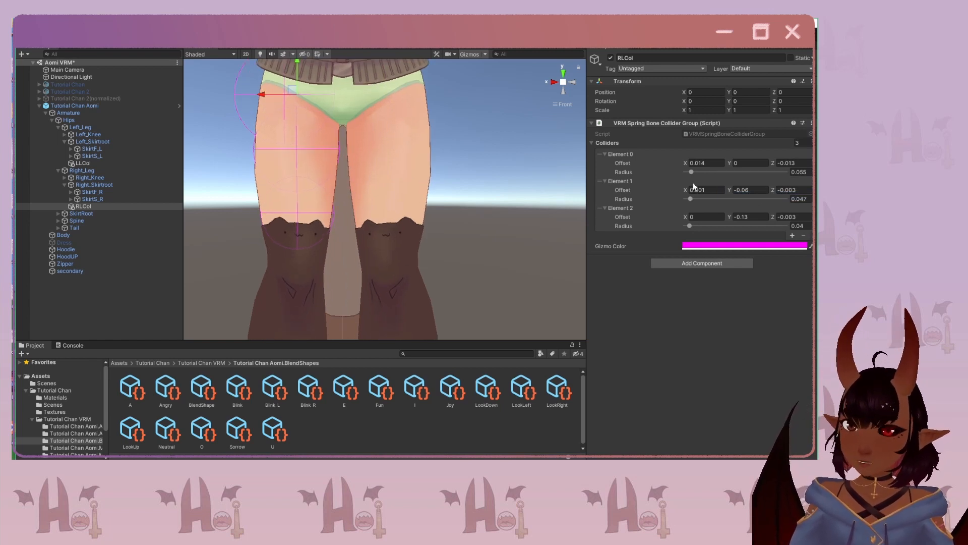
left_click(691, 163)
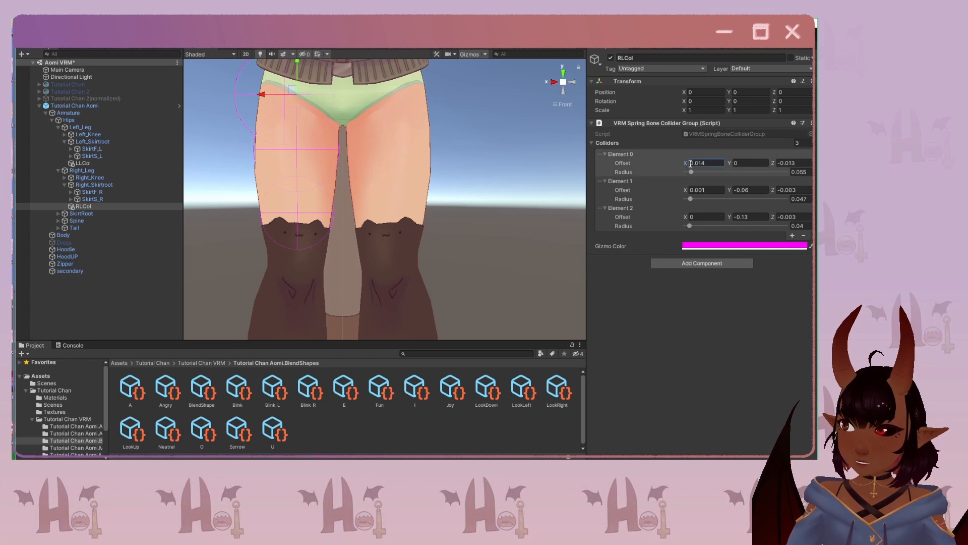
type("-")
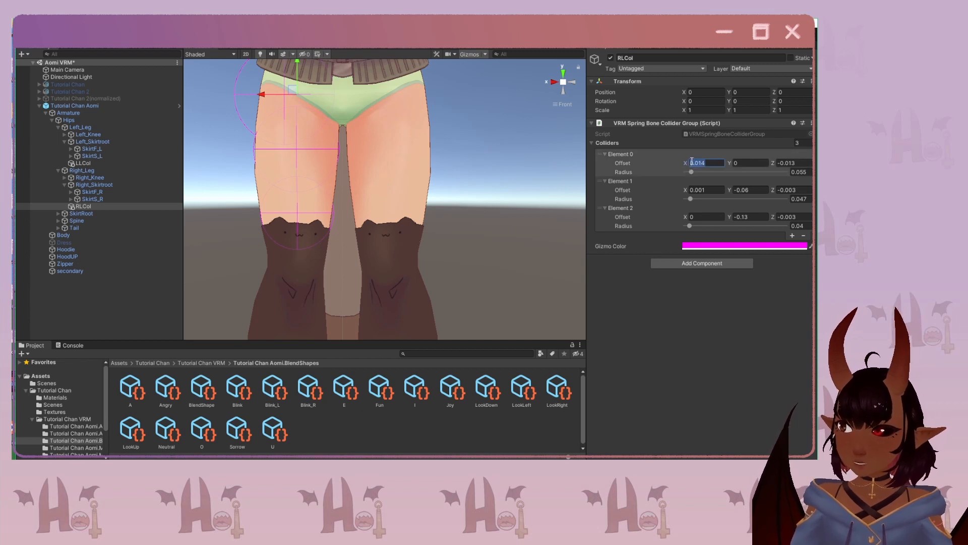
left_click(691, 190)
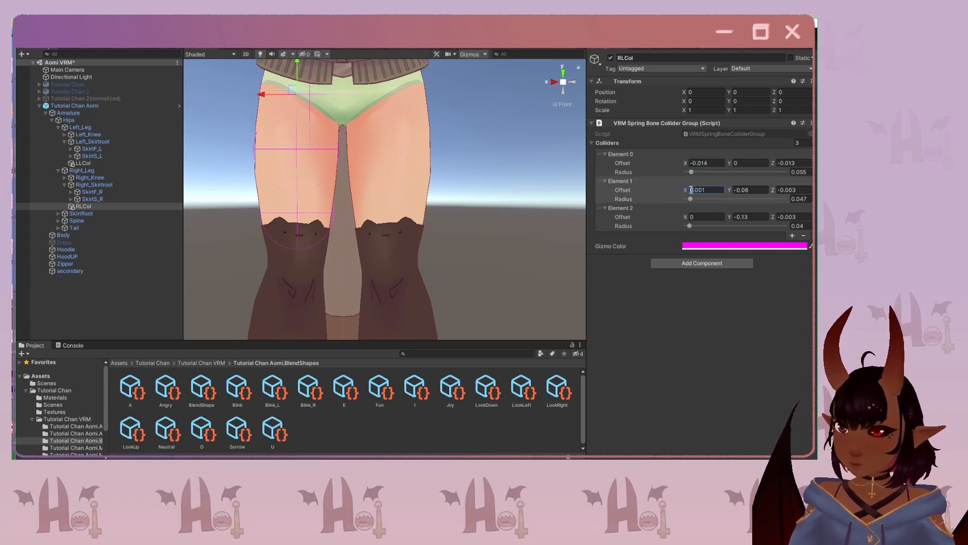
Check the RLCol colliders from both sides and the front, and compare them with those of LLCol.
left_click(552, 82)
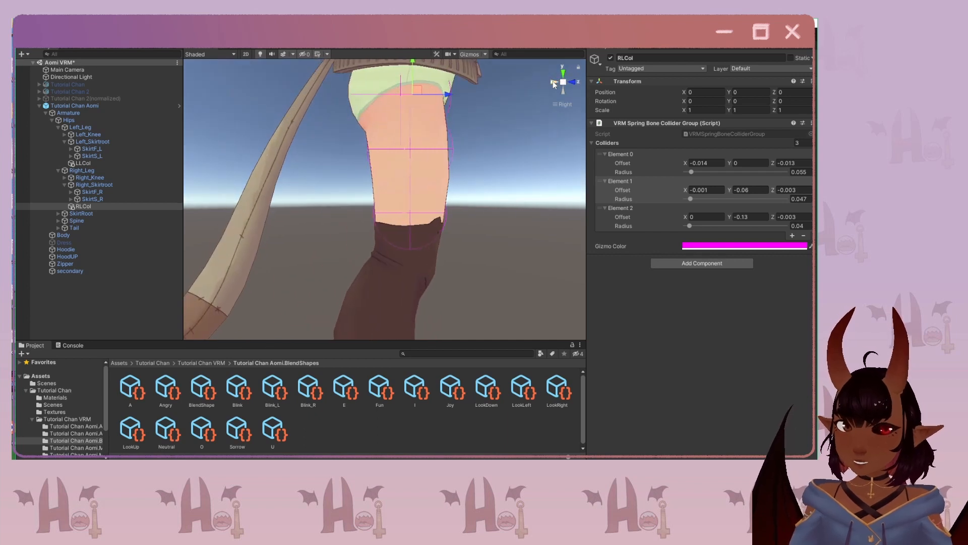
left_click(553, 82)
left_click(553, 82)
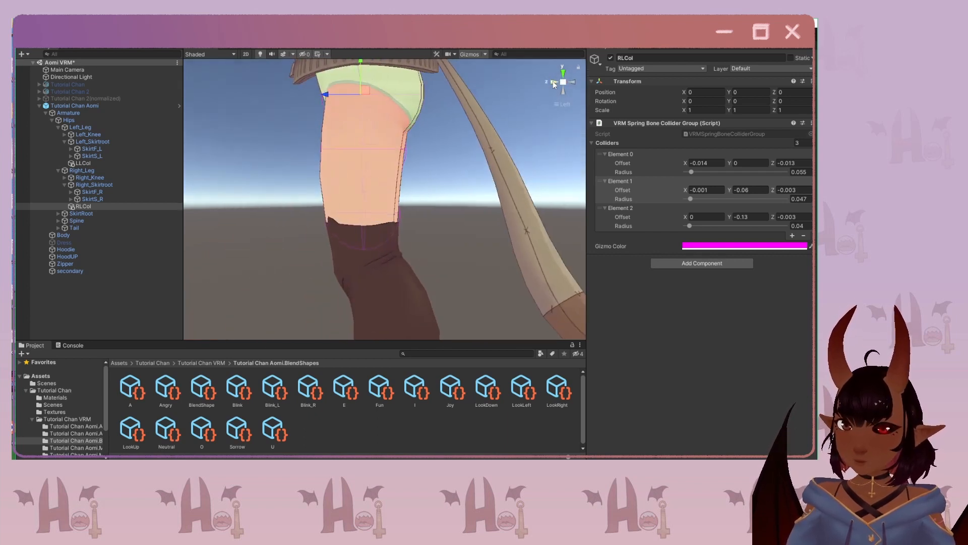
left_click(553, 82)
left_click(104, 164)
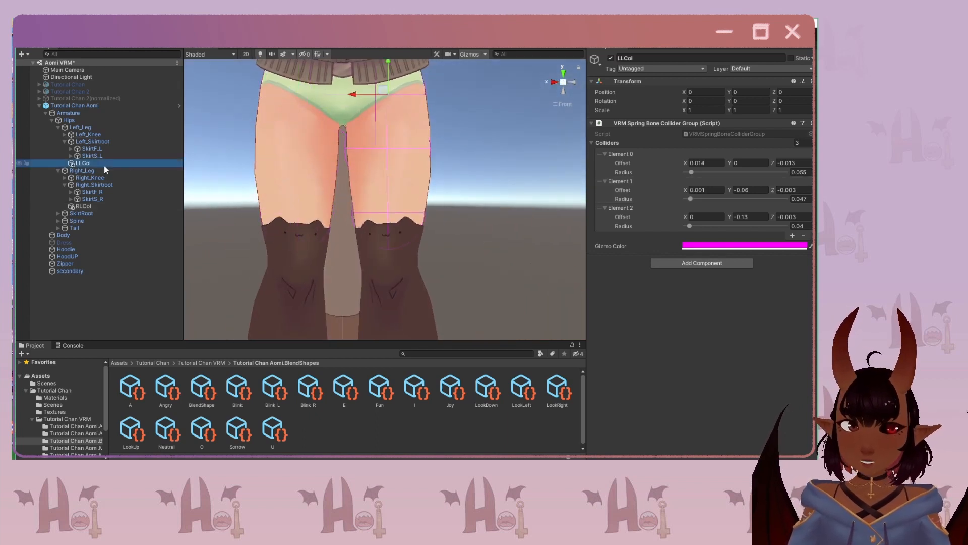
left_click(110, 206)
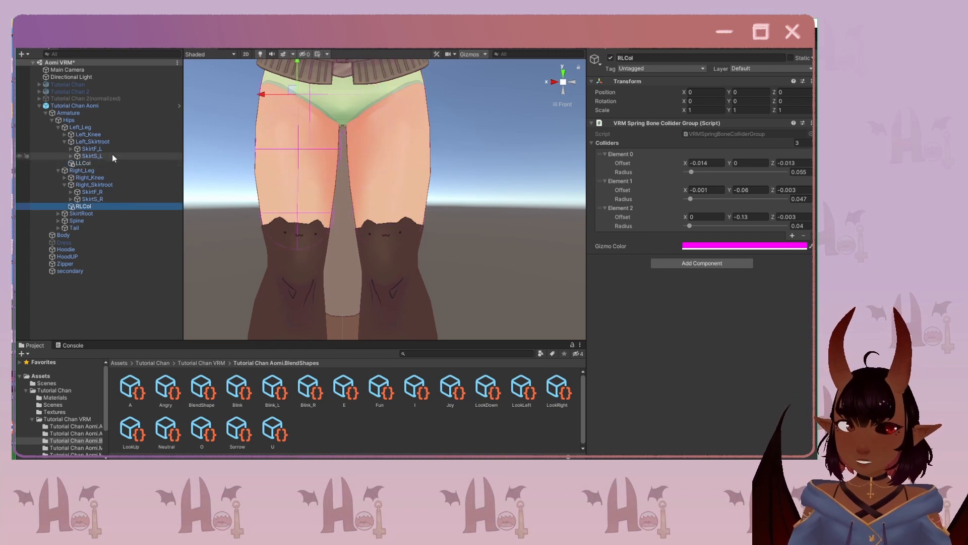
Add RLCol and LLCol to the collider groups of the skirt's spring bone component on the secondary object.
scroll(370, 173, "down", 10)
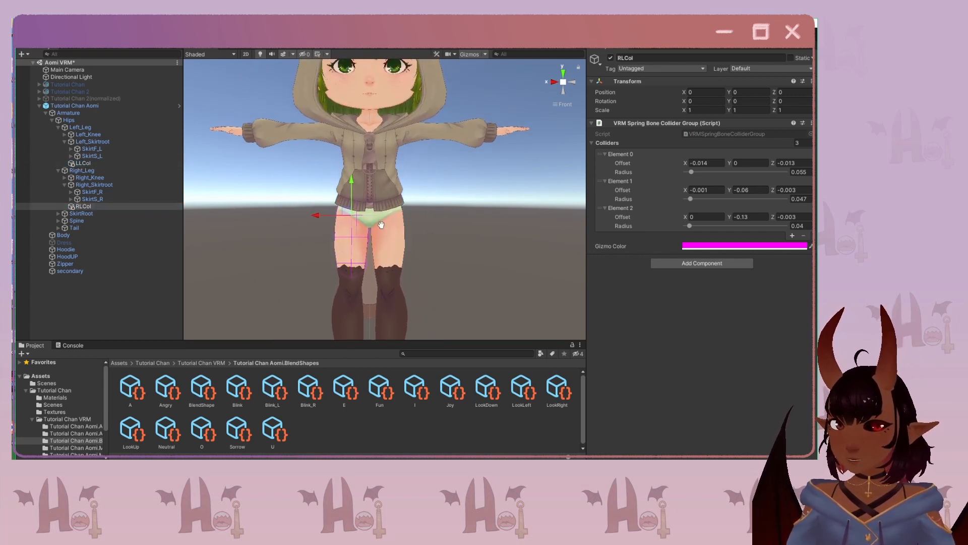
middle_click_drag(387, 117, 382, 155)
right_click_drag(547, 225, 545, 228)
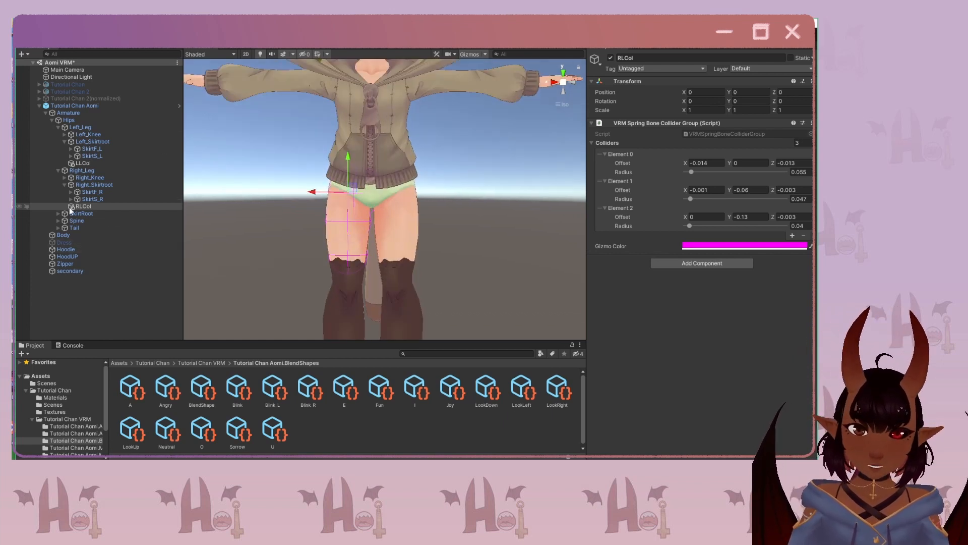
left_click(69, 272)
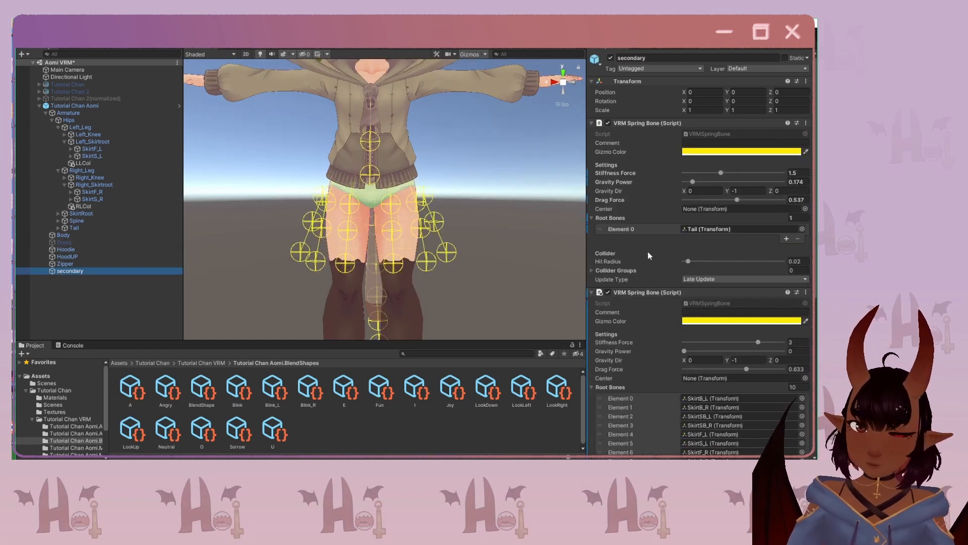
scroll(670, 240, "down", 5)
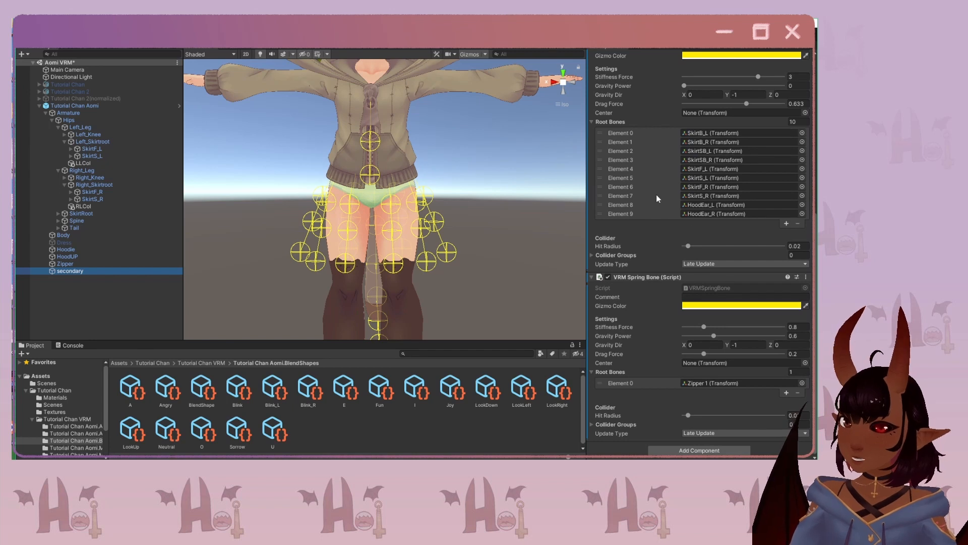
scroll(656, 195, "up", 2)
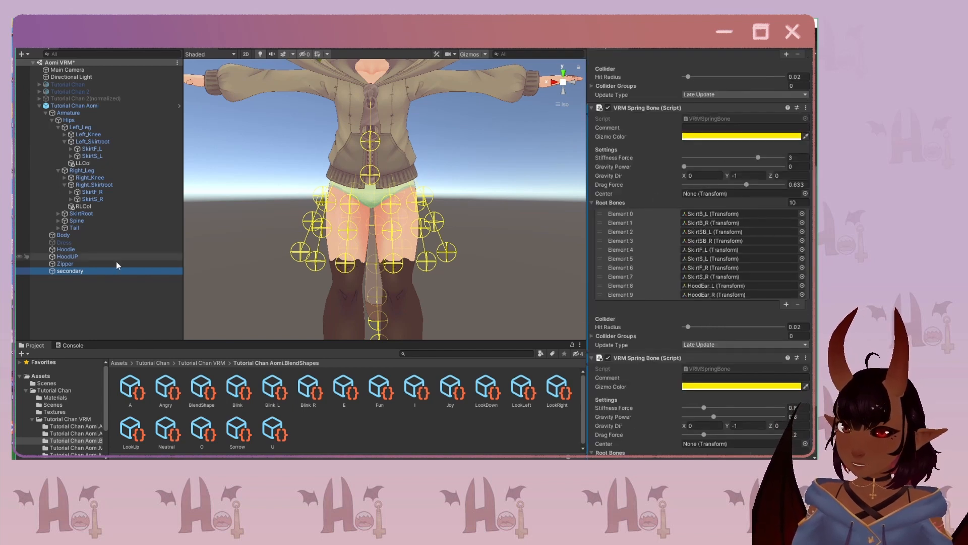
left_click(592, 336)
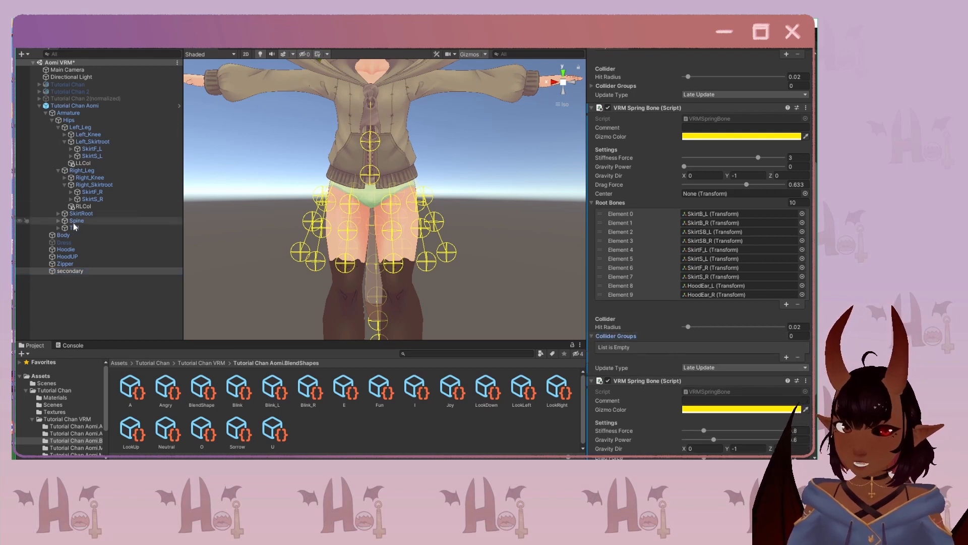
left_click_drag(83, 206, 613, 343)
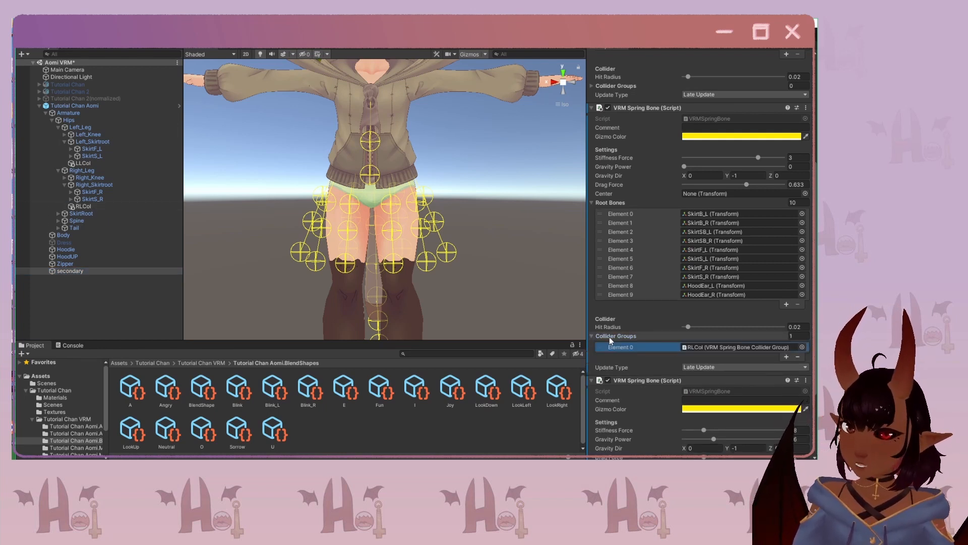
left_click_drag(83, 162, 614, 339)
Enable the Dress object again and inspect the skirt around the leg colliders.
scroll(464, 277, "down", 2)
middle_click_drag(465, 292, 471, 248)
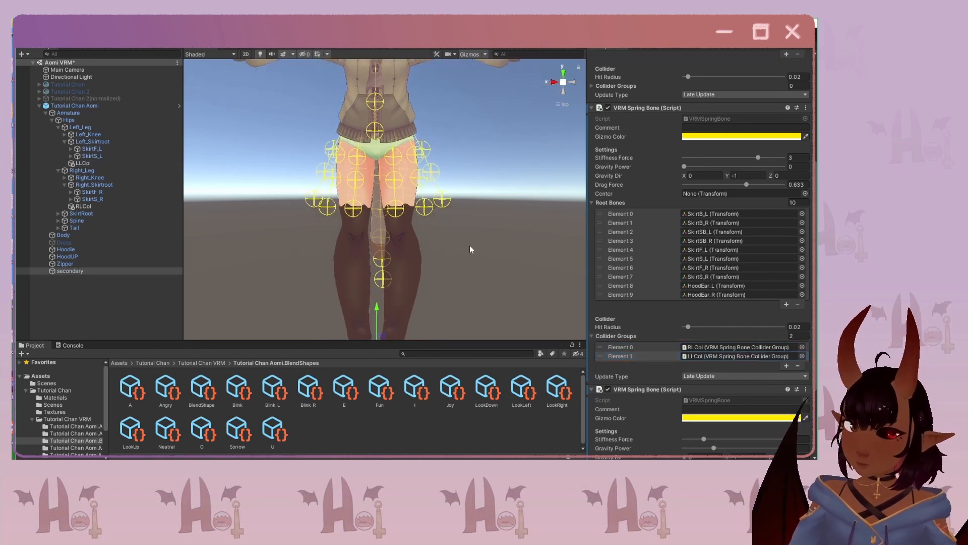
scroll(442, 253, "up", 4)
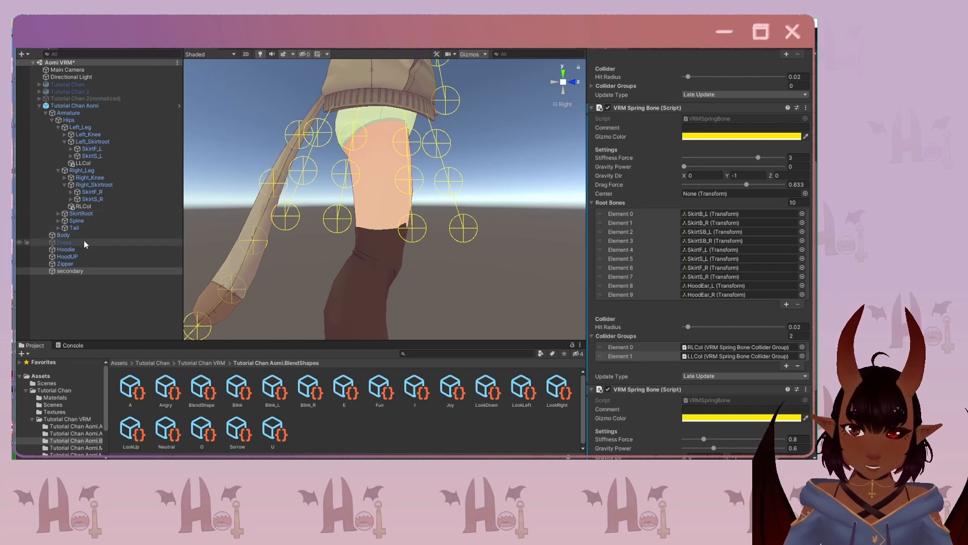
left_click(85, 243)
left_click(611, 58)
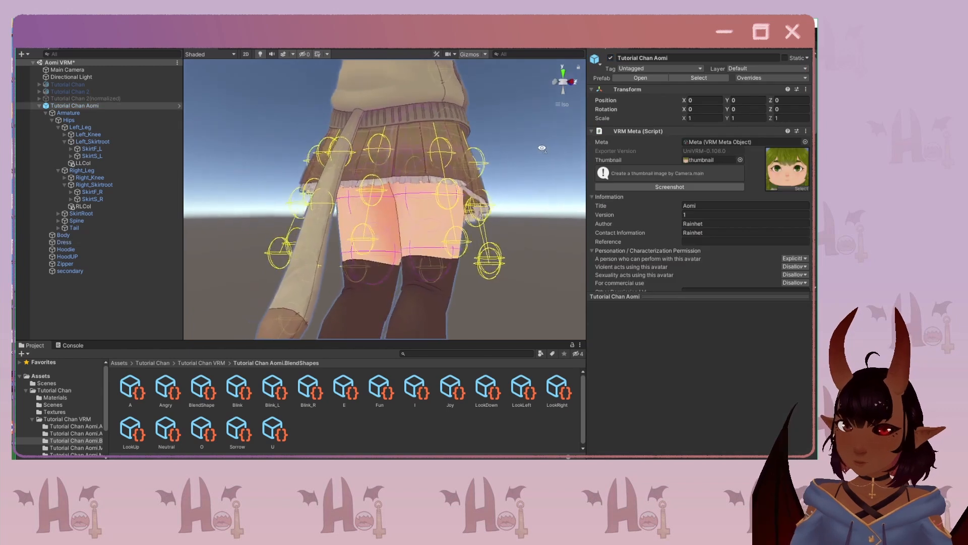
left_click_drag(297, 100, 272, 185, "alt")
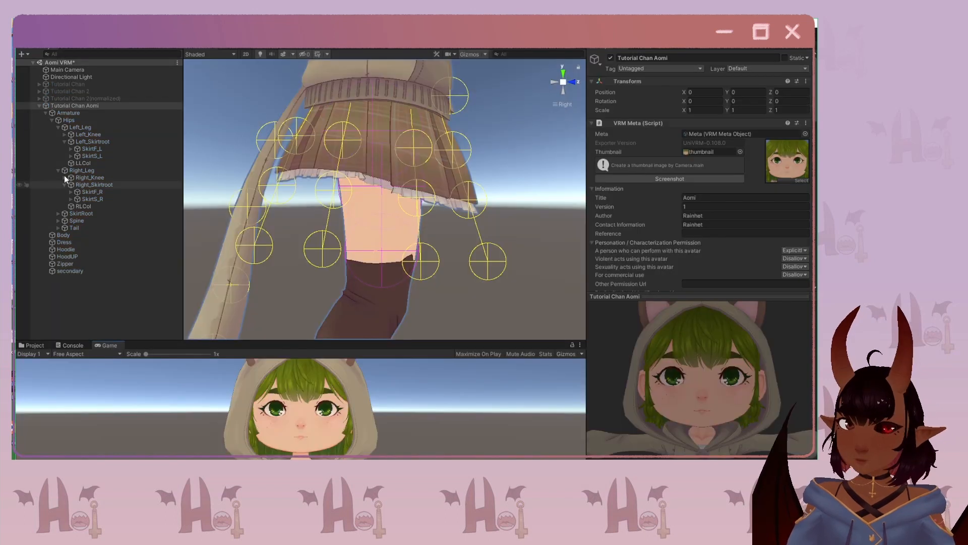
Move the Hips along the Z axis in play mode to test how the skirt reacts to the leg colliders.
left_click(69, 120)
scroll(397, 143, "down", 5)
middle_click_drag(398, 191, 396, 230)
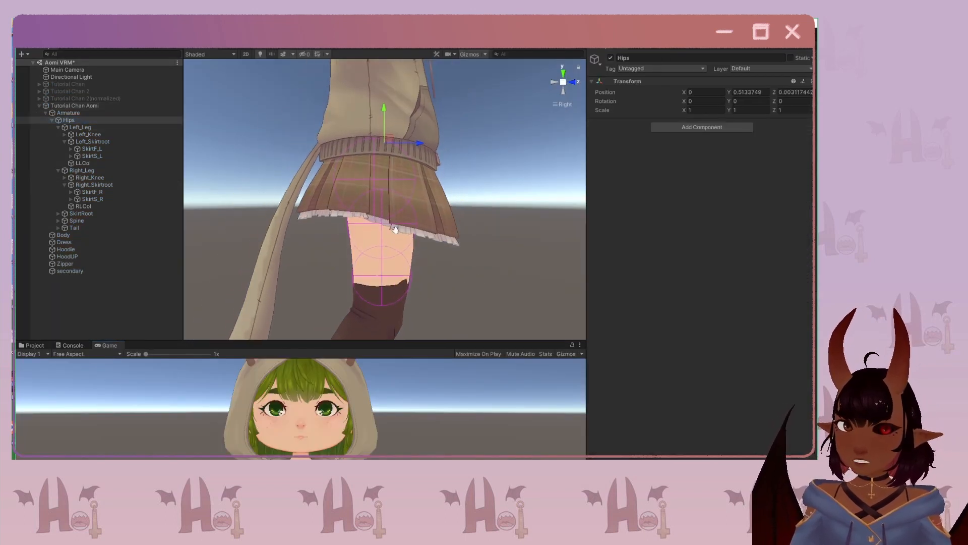
left_click_drag(411, 150, 330, 171)
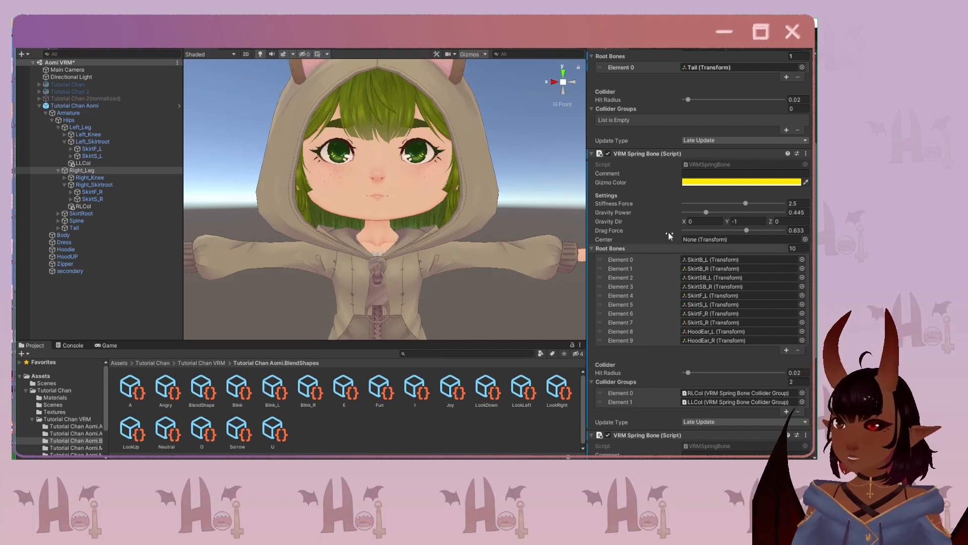
Add a VRM Spring Bone to secondary with Hair_Root as root bone, stiffness force 1.5 and drag force 0.873.
scroll(648, 210, "up", 3)
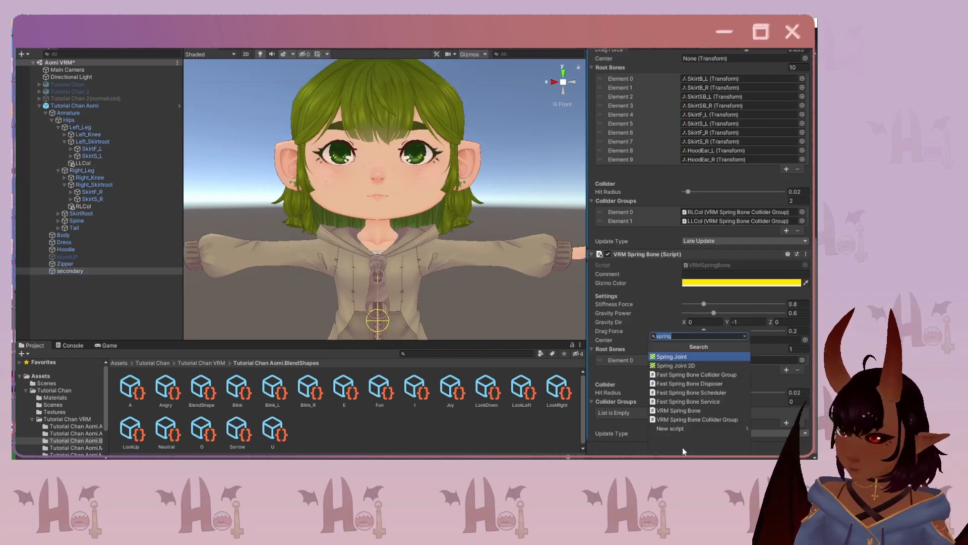
left_click(58, 170)
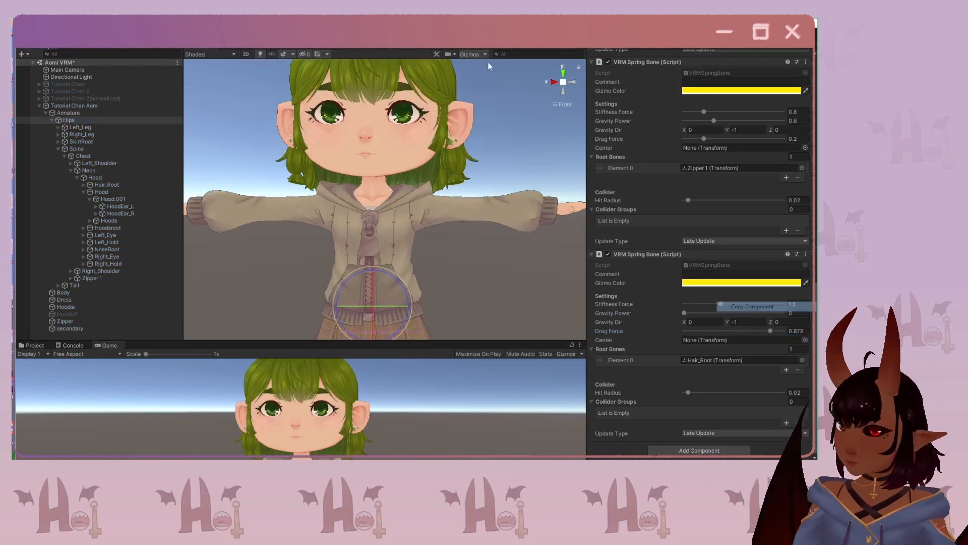
Create collider groups LWCol and MFLCol on the left wrist and middle finger, using an X offset of -0.03 and a radius of 0.01.
right_click(112, 185)
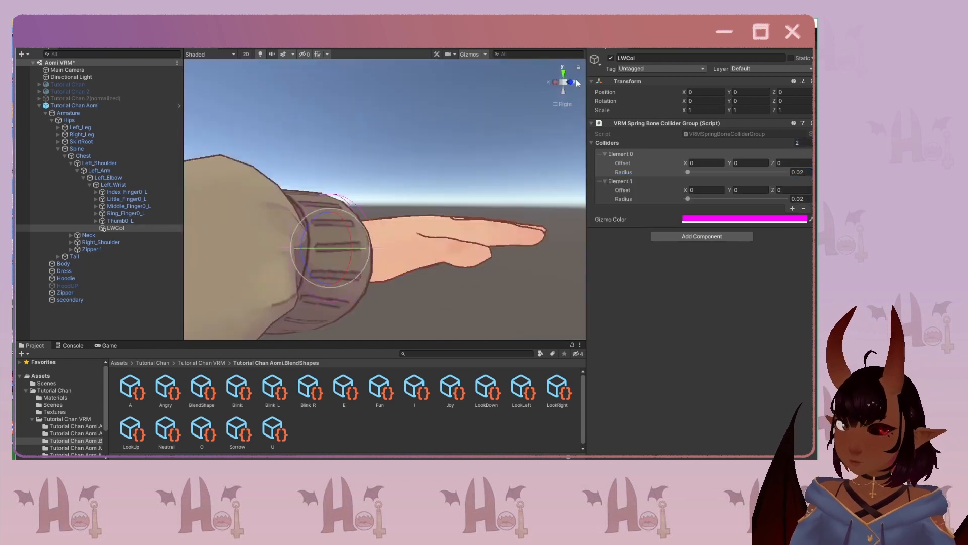
type("-0.03")
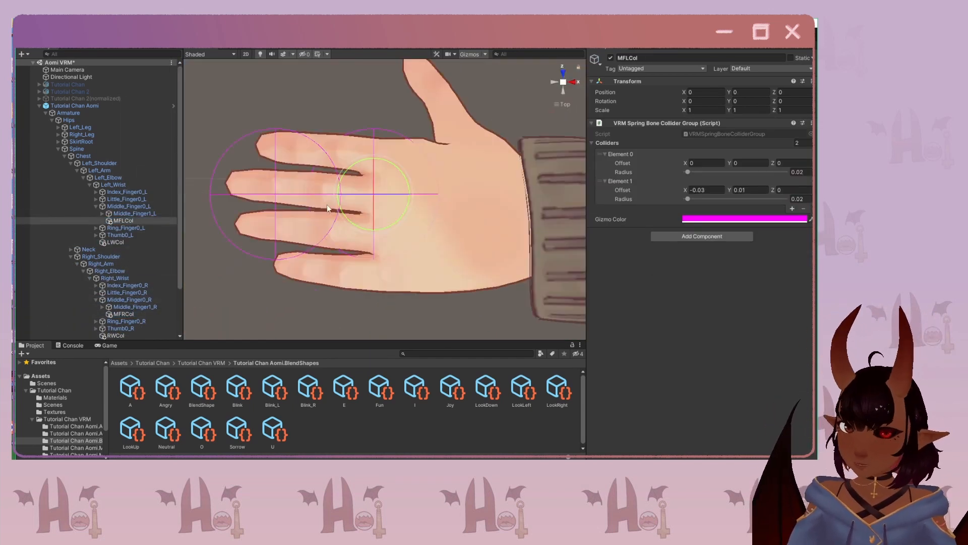
left_click(796, 172)
type("0.01")
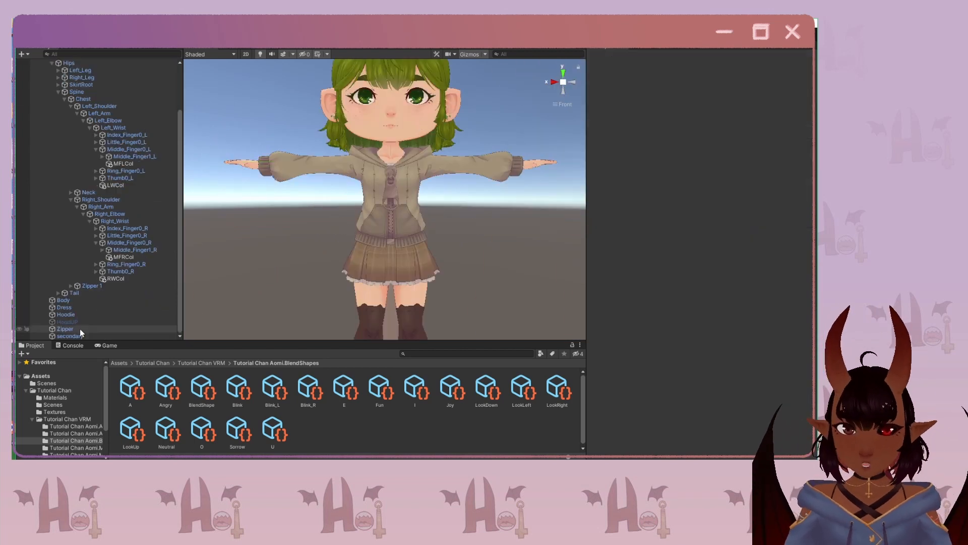
Assign the RWCol, MFRCol and LWCol hand collider groups to the Hair_Root spring bone on secondary.
left_click(80, 328)
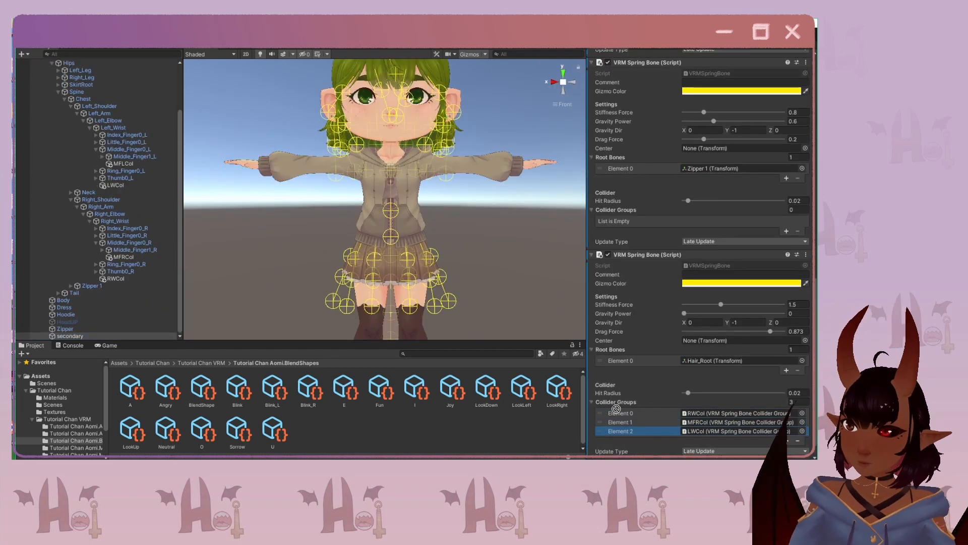
left_click(71, 171)
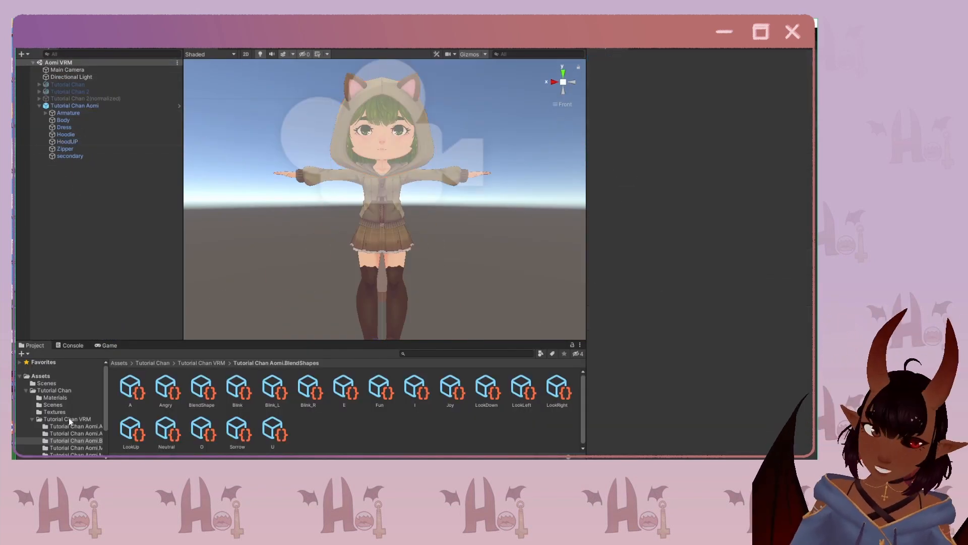
Open the Tutorial Chan VRM asset folder and start exporting Tutorial Chan Aomi to VRM 0.x.
left_click(68, 419)
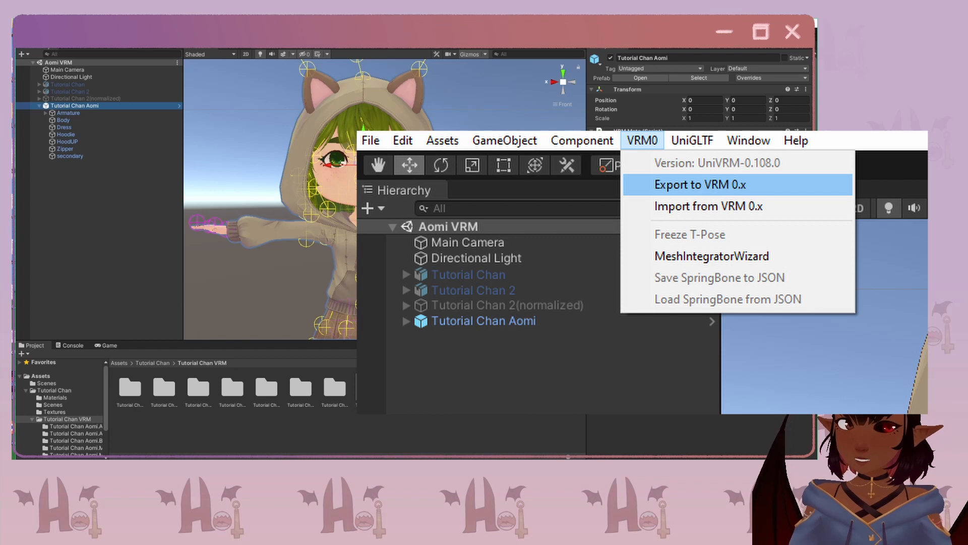
left_click(164, 44)
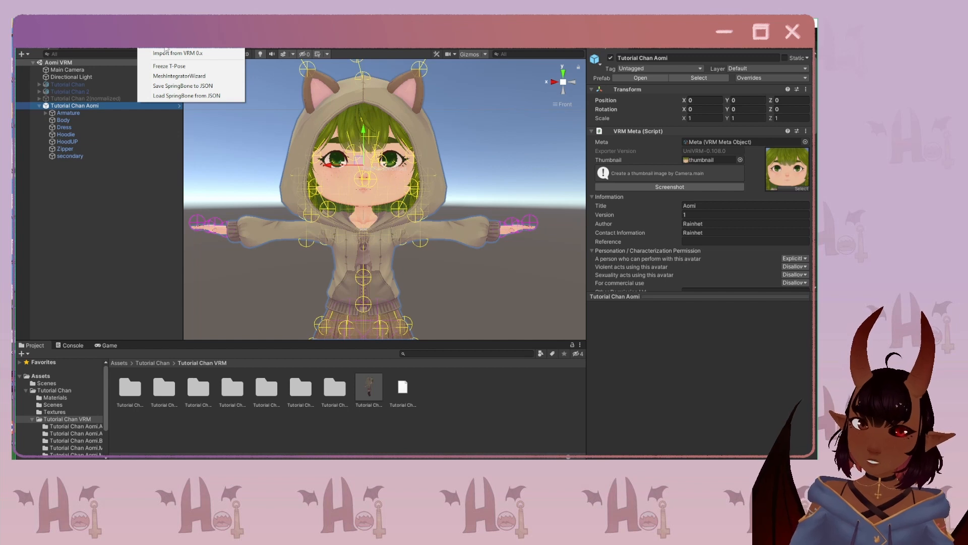
left_click(166, 49)
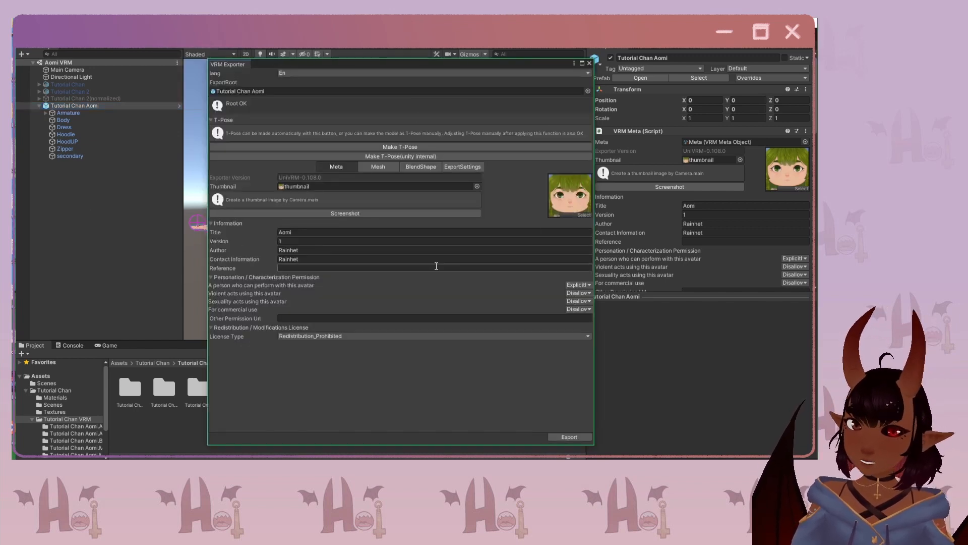
left_click(569, 437)
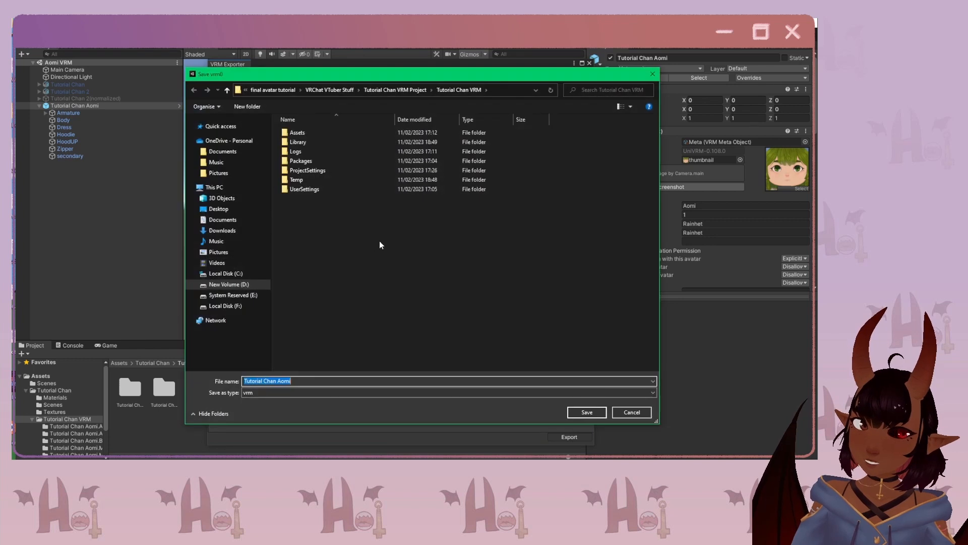
Create a folder named VRMs inside VRChat and Vtubing and open it as the export destination.
double_click(325, 151)
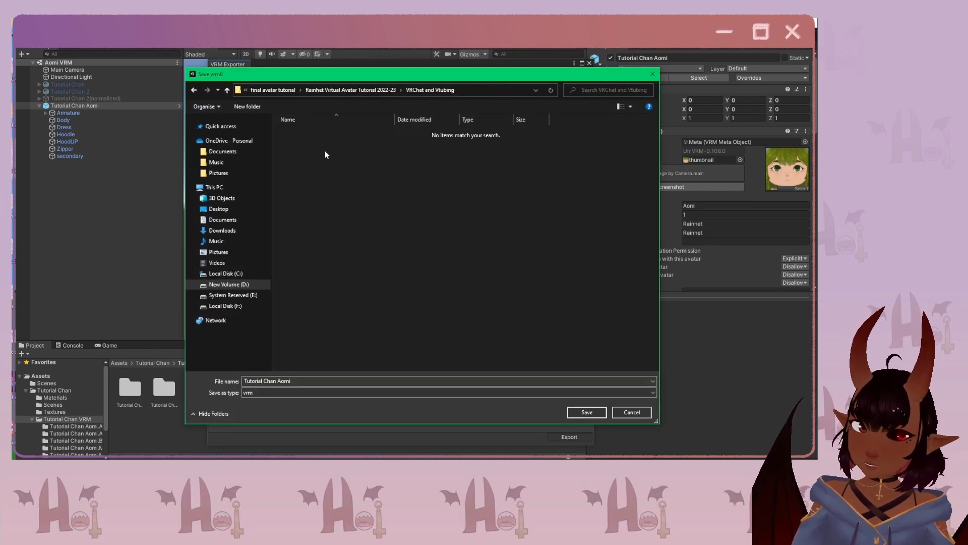
right_click(325, 185)
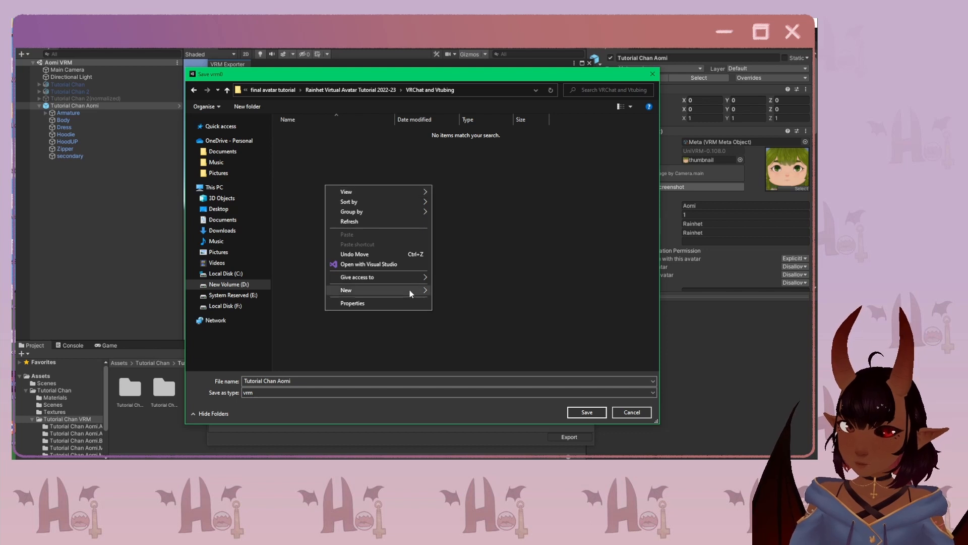
mouse_move(409, 289)
left_click(464, 290)
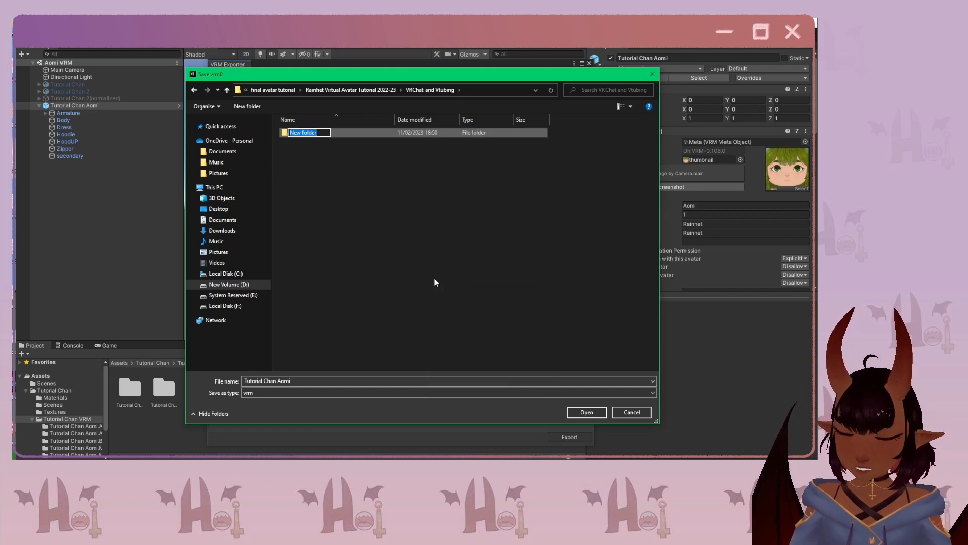
type("VR")
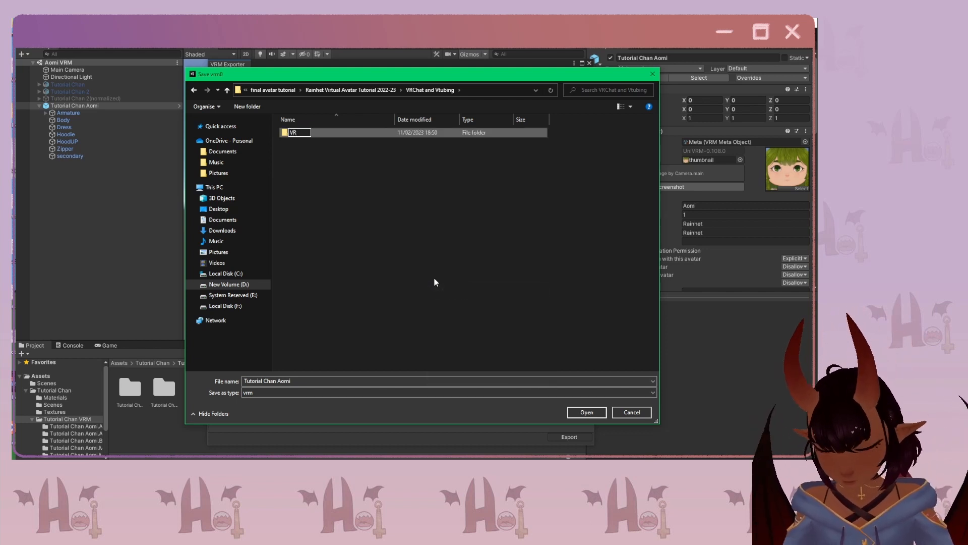
type("Ms")
key("Return")
key("Return")
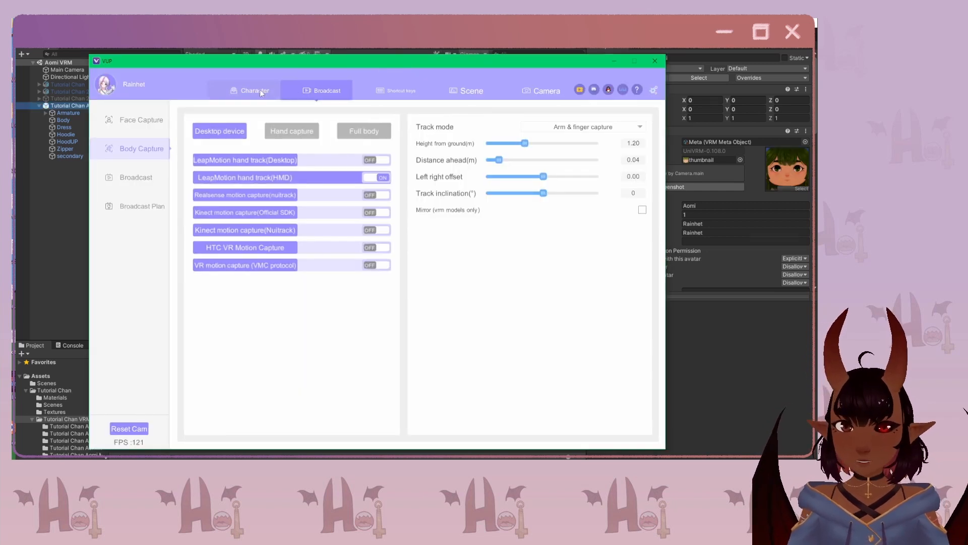
Switch to VUP, add the Tutorial Chan Aomi WHood model to the characters and select it.
left_click(257, 91)
left_click_drag(343, 61, 382, 54)
left_click(542, 116)
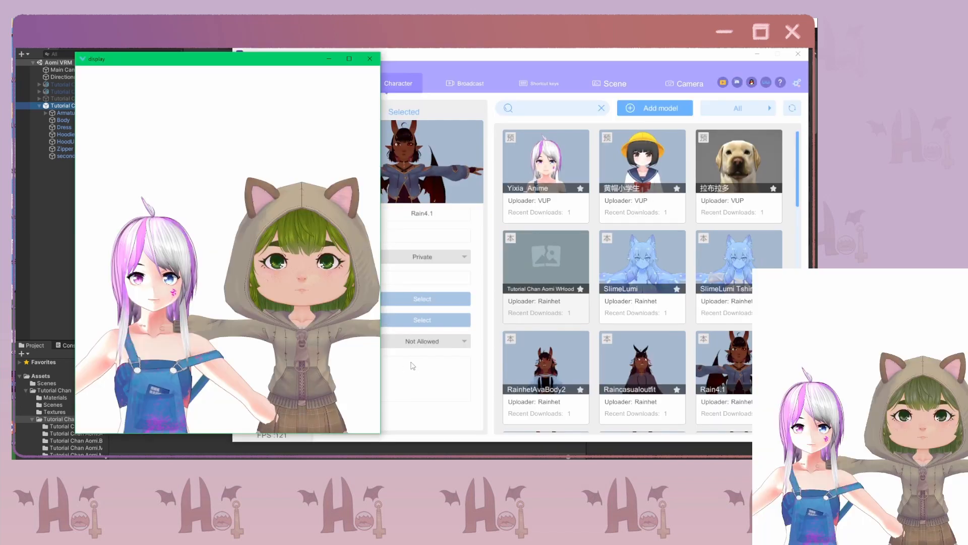
left_click(550, 252)
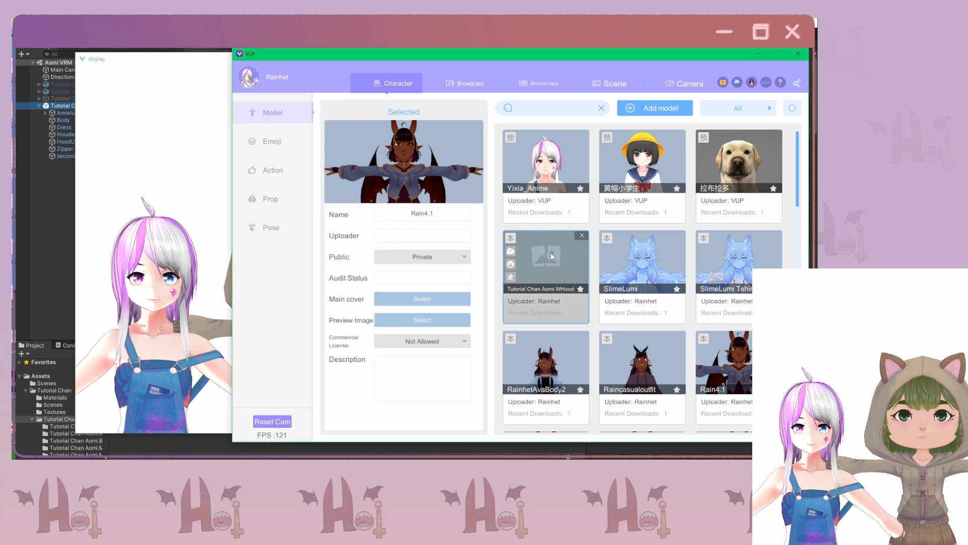
Open the model's face channel mapping and map EyeBlinkLeft to Blink_L and EyeBlinkRight to Blink_R.
left_click(515, 264)
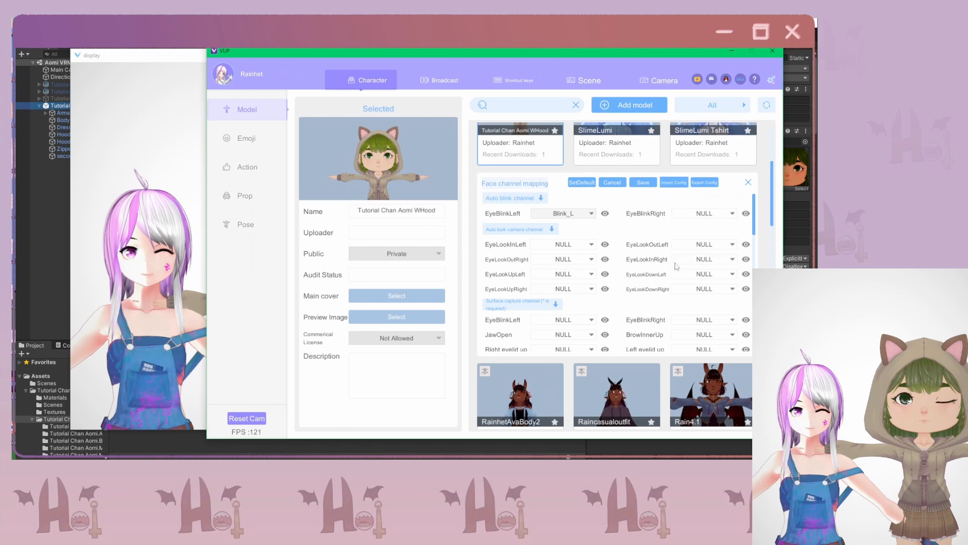
left_click_drag(167, 61, 138, 70)
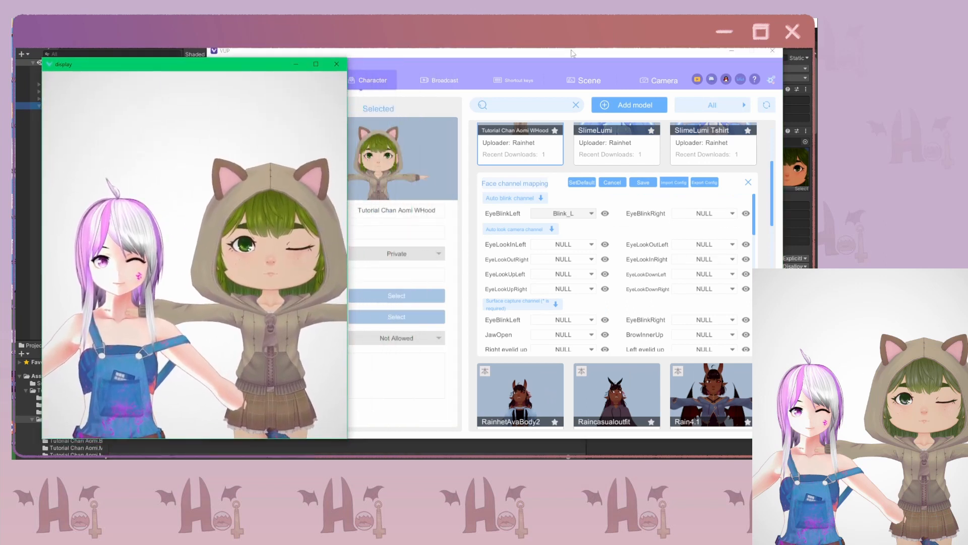
left_click_drag(553, 58, 571, 57)
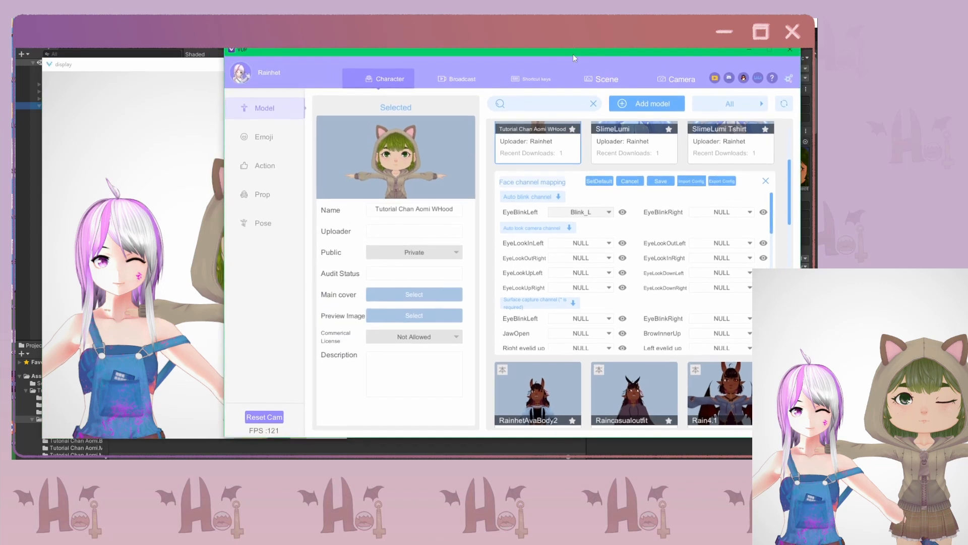
left_click(728, 213)
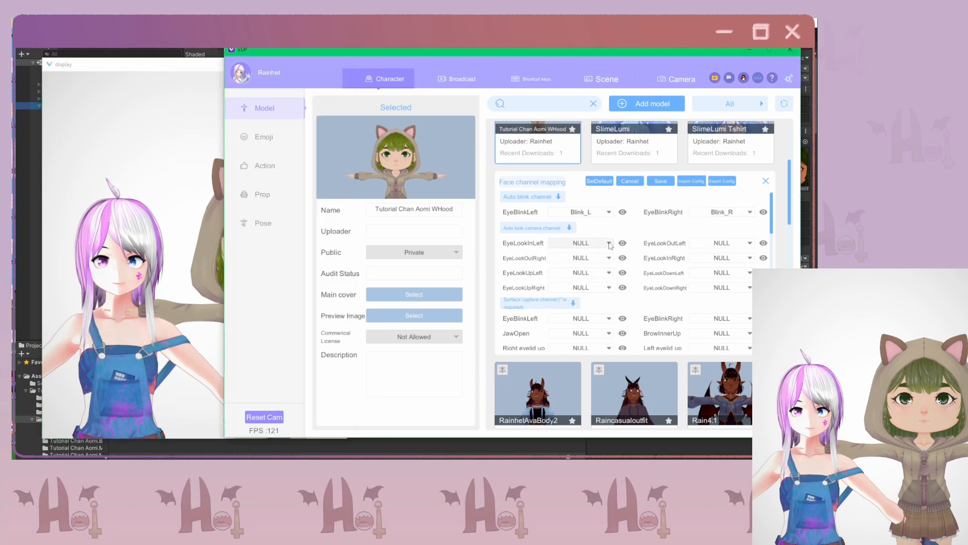
Map EyeLookInLeft to LPupilR, EyeLookOutLeft to LPupilL, EyeLookOutRight to RPupilR and EyeLookInRight to RPupilL.
left_click(585, 243)
left_click(575, 290)
left_click(726, 243)
left_click(701, 284)
left_click(585, 257)
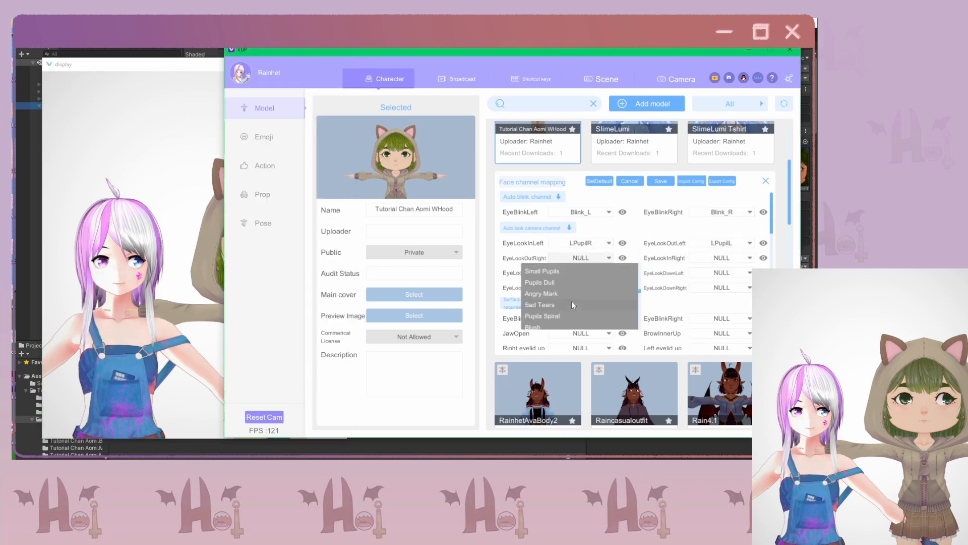
left_click(571, 301)
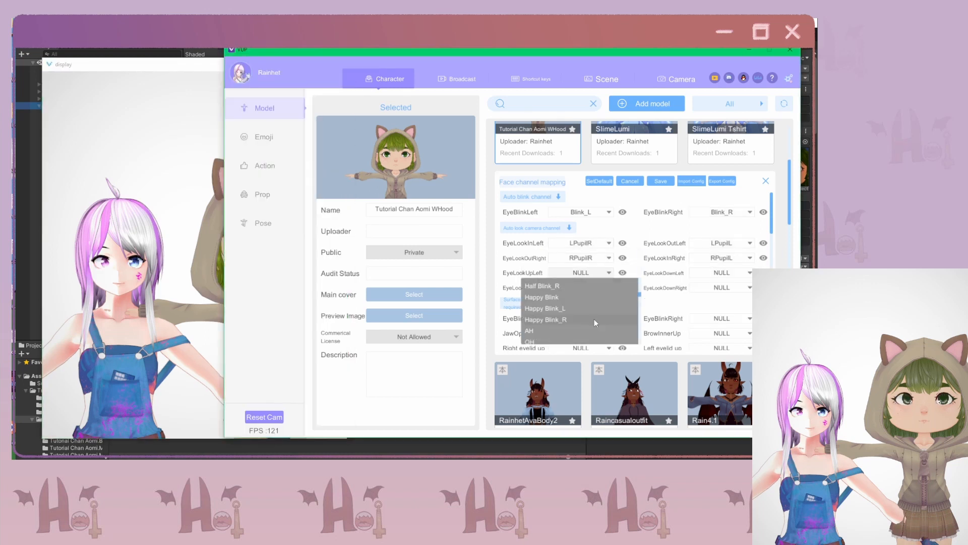
Map EyeLookUpLeft to Pupils Up and EyeLookDownLeft to Pupils Down.
scroll(583, 319, "down", 3)
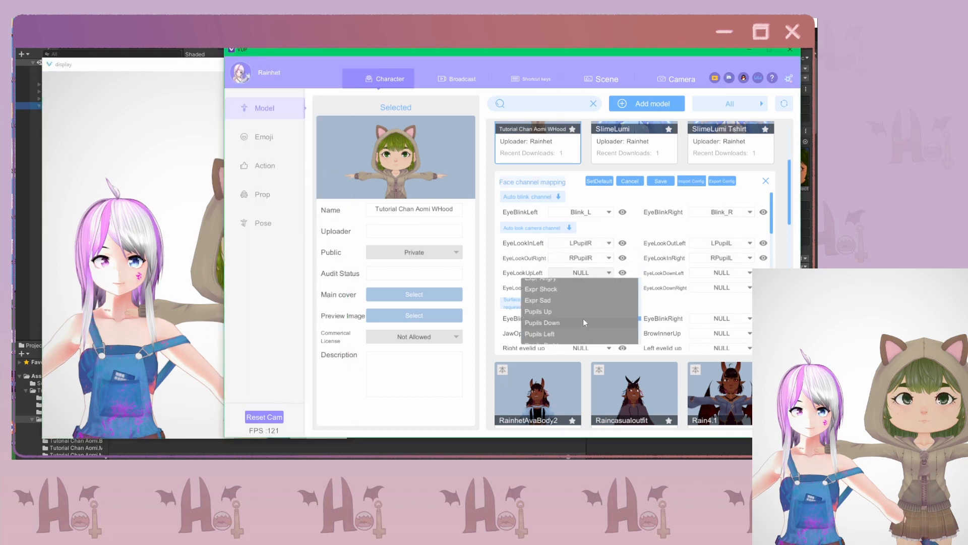
scroll(560, 310, "down", 2)
left_click(552, 314)
left_click(721, 273)
left_click(698, 308)
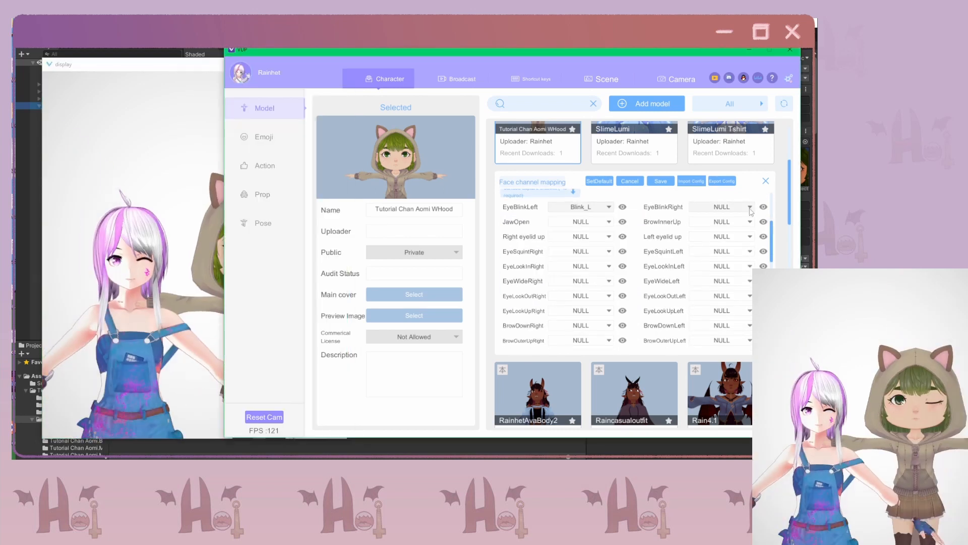
In the surface capture channels, map EyeBlinkRight to Blink_R, JawOpen to Happy Mouth Open, BrowInnerUp to Sad Brows and EyeSquintRight to Half Blink_R.
left_click(585, 221)
left_click(580, 252)
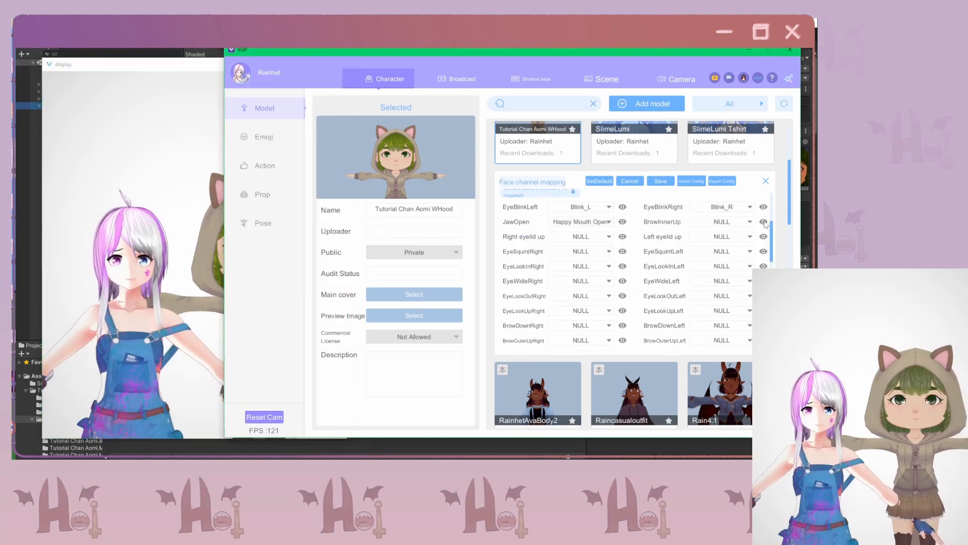
left_click(726, 221)
left_click(721, 252)
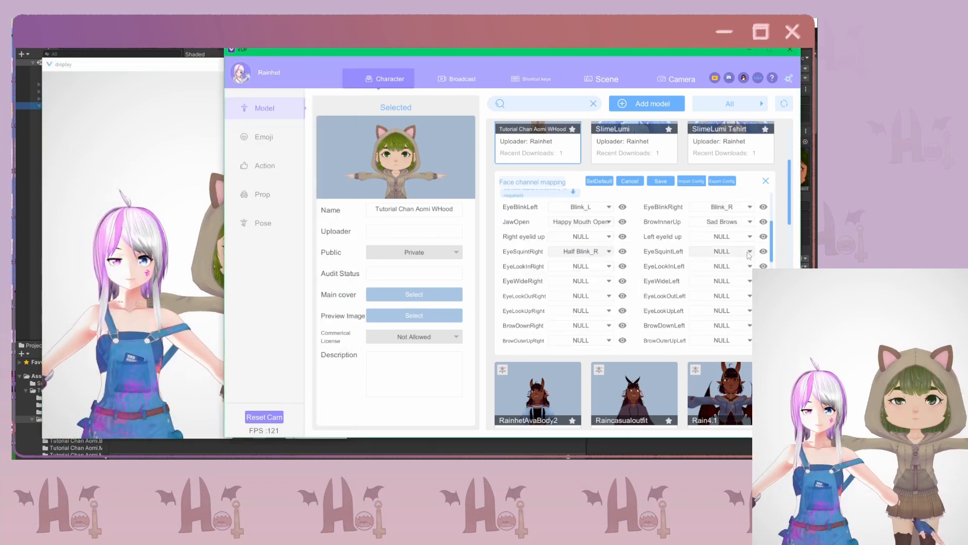
Map EyeSquintLeft to Half Blink_L, MouthPucker to Angry Mouth and CheekPuff to Cheek Puff in the surface capture channels.
scroll(582, 303, "down", 3)
left_click(585, 297)
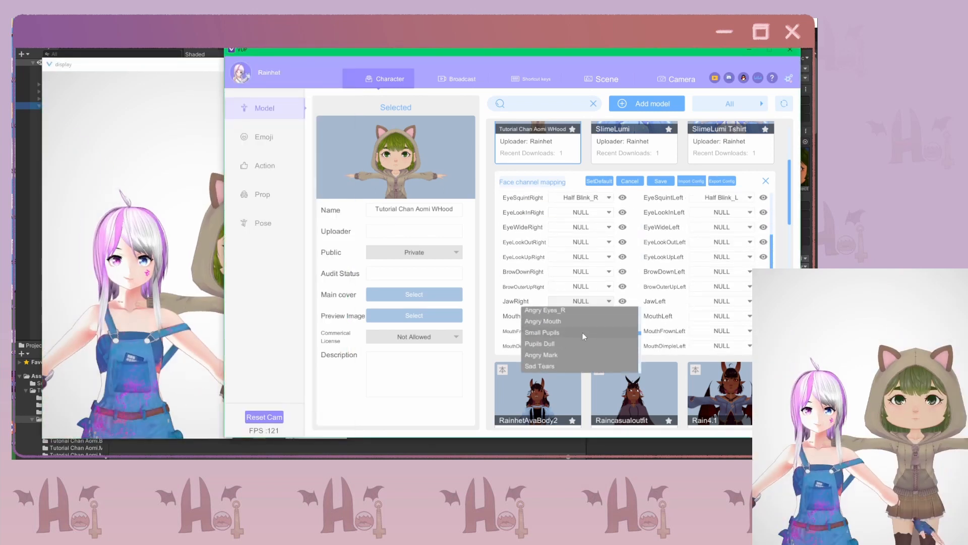
scroll(624, 288, "down", 1)
left_click(585, 345)
left_click(582, 343)
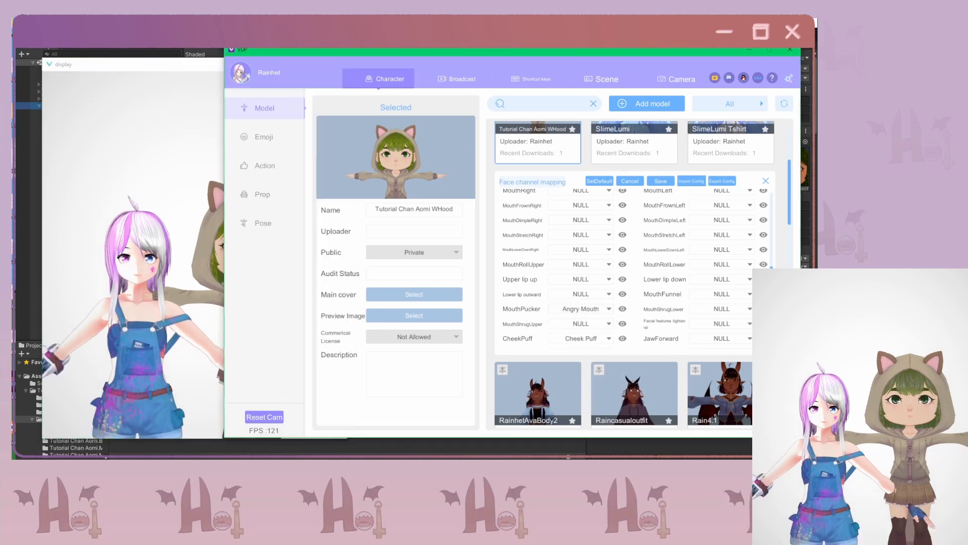
In the auto look camera channels, map EyeLookUpLeft to Pupils Up, check it on the model display, and map EyeLookDownLeft to Pupils Down.
left_click(585, 273)
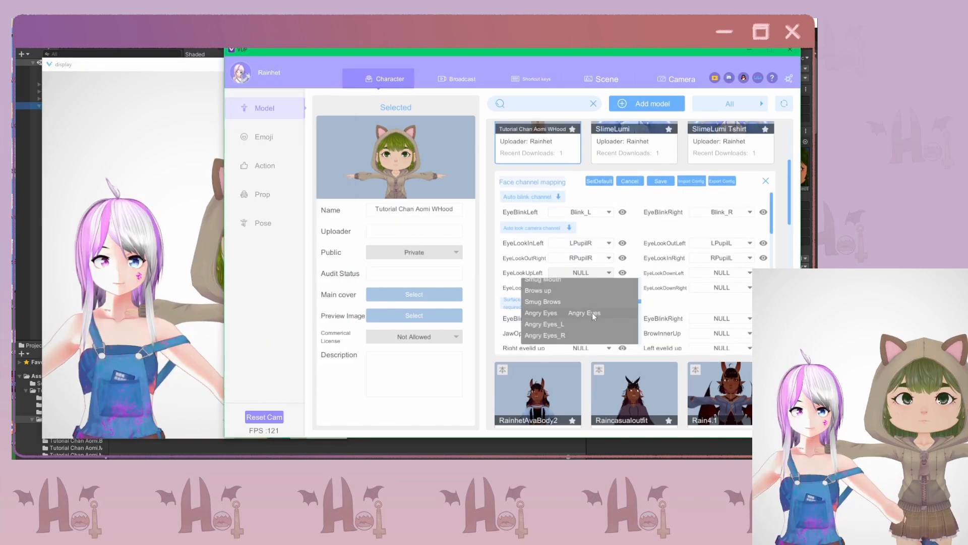
scroll(587, 304, "down", 3)
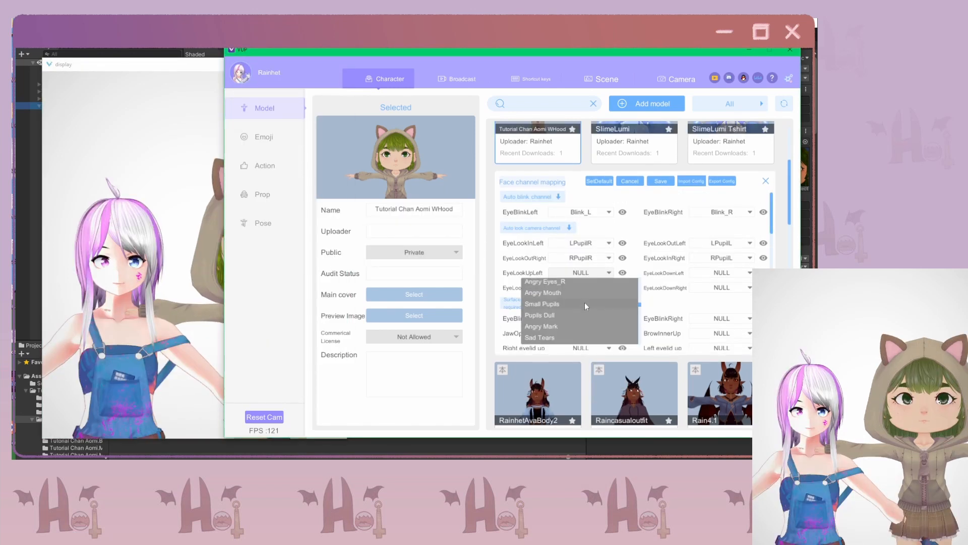
scroll(578, 303, "down", 5)
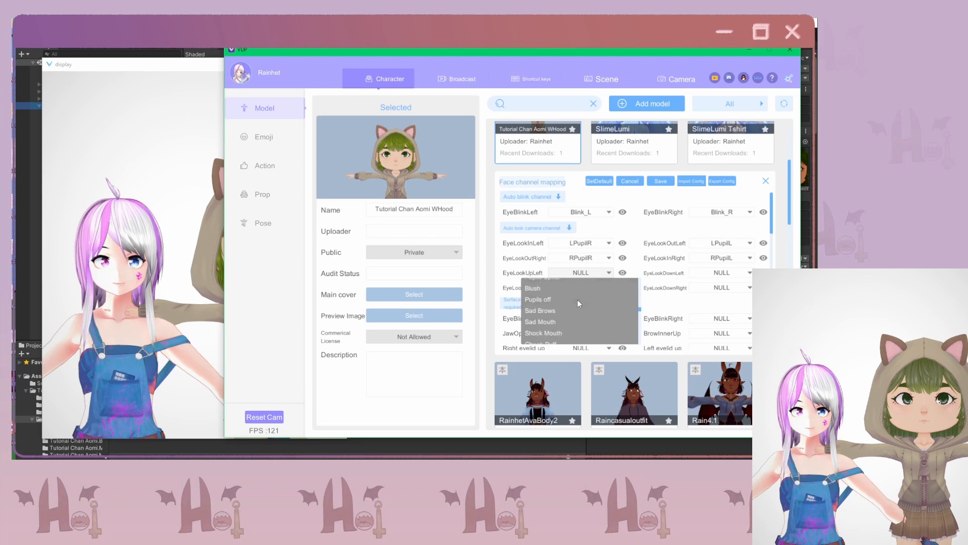
scroll(547, 310, "down", 3)
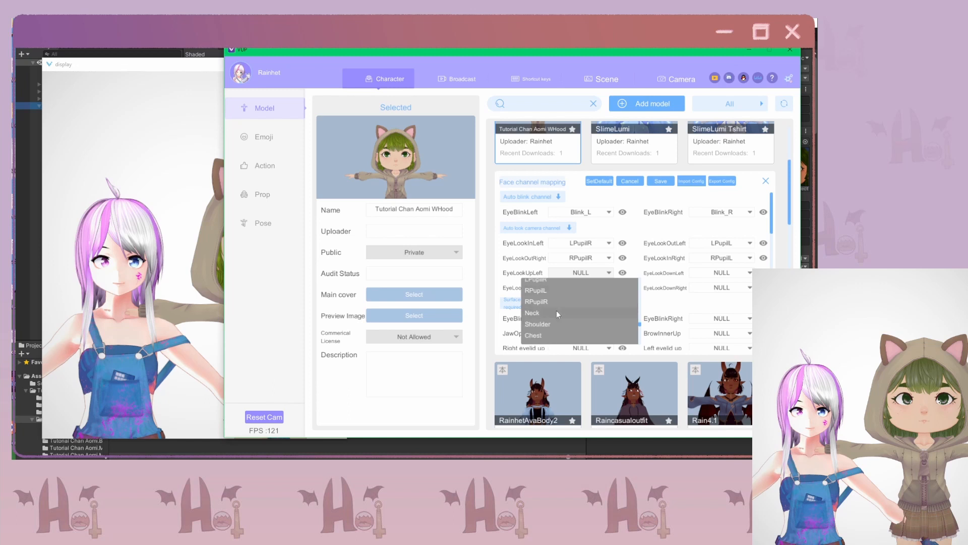
scroll(555, 310, "up", 4)
left_click(554, 314)
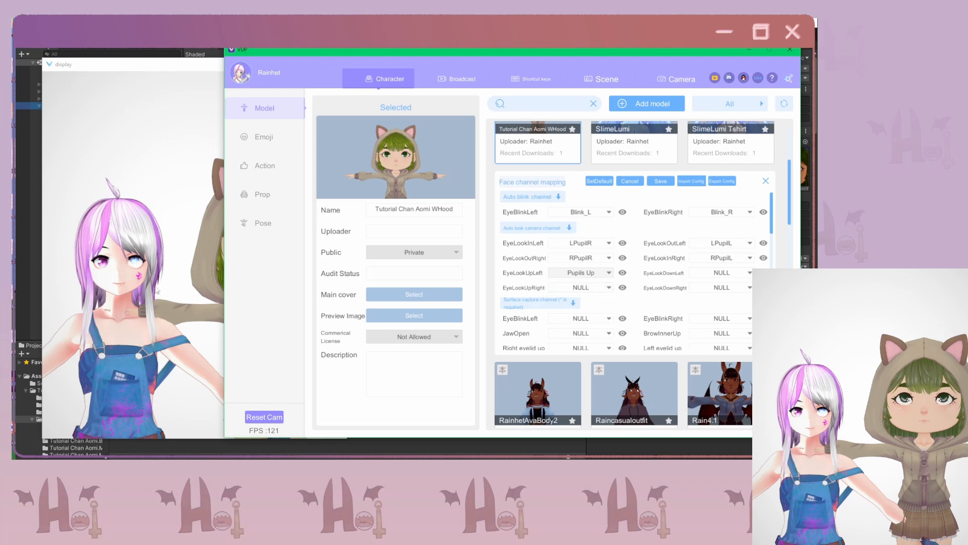
left_click(117, 285)
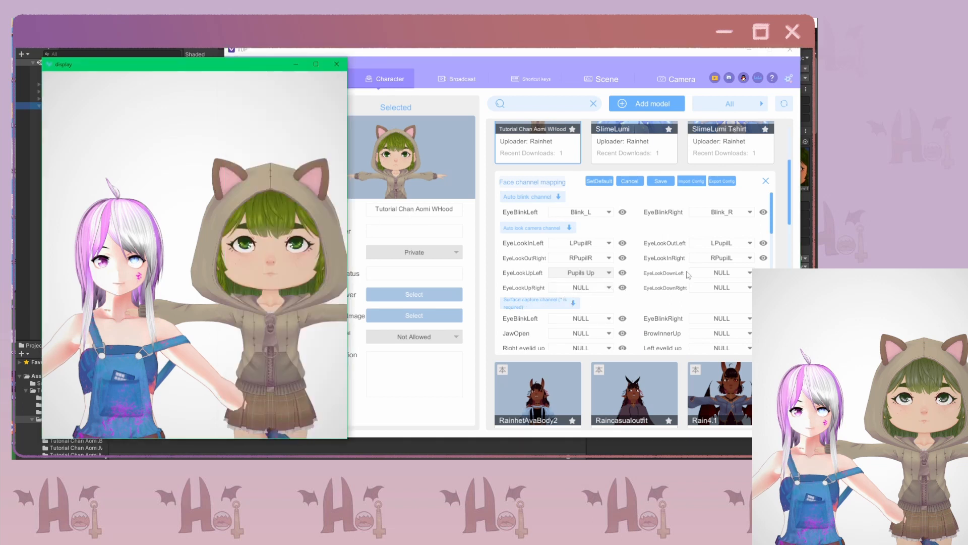
left_click(721, 272)
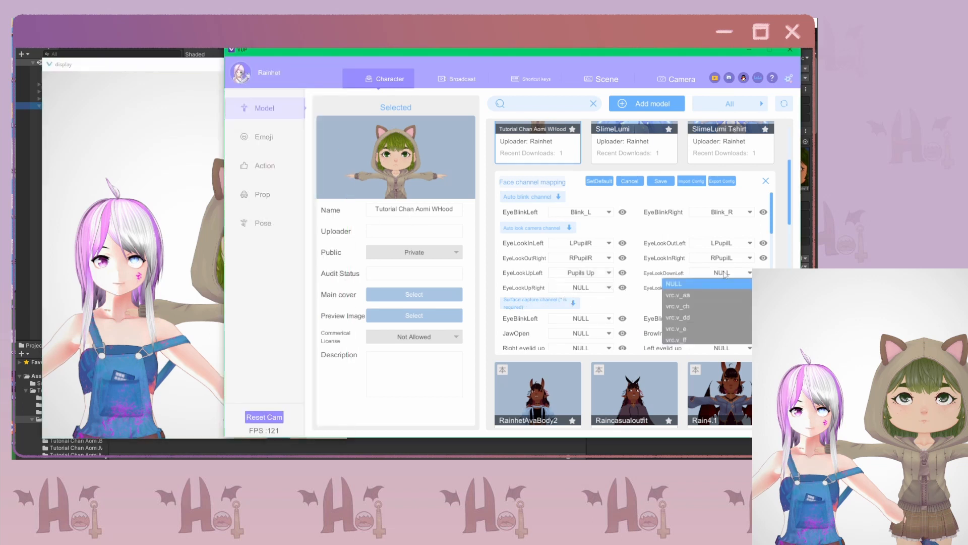
left_click(698, 308)
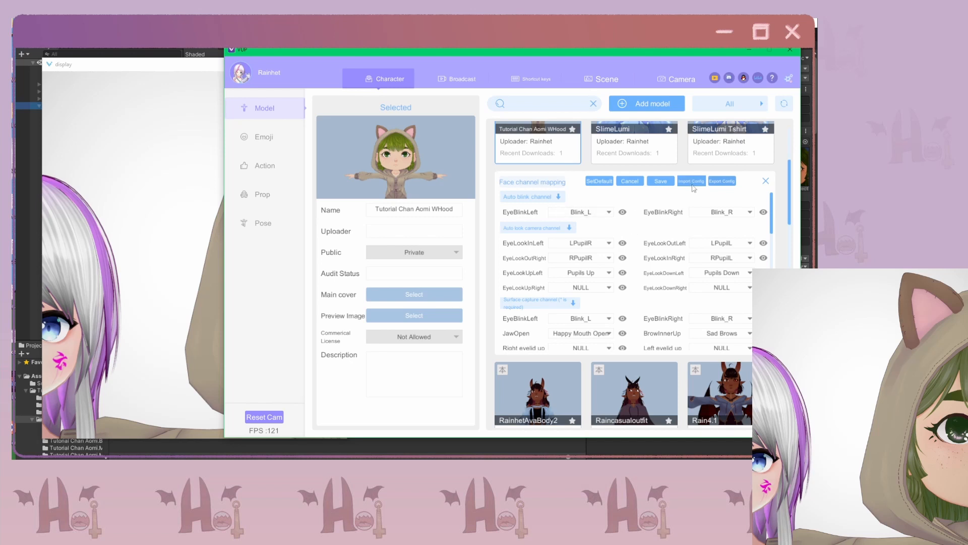
Review the body capture options and the saved expressions, and select the hood up expression.
left_click(449, 81)
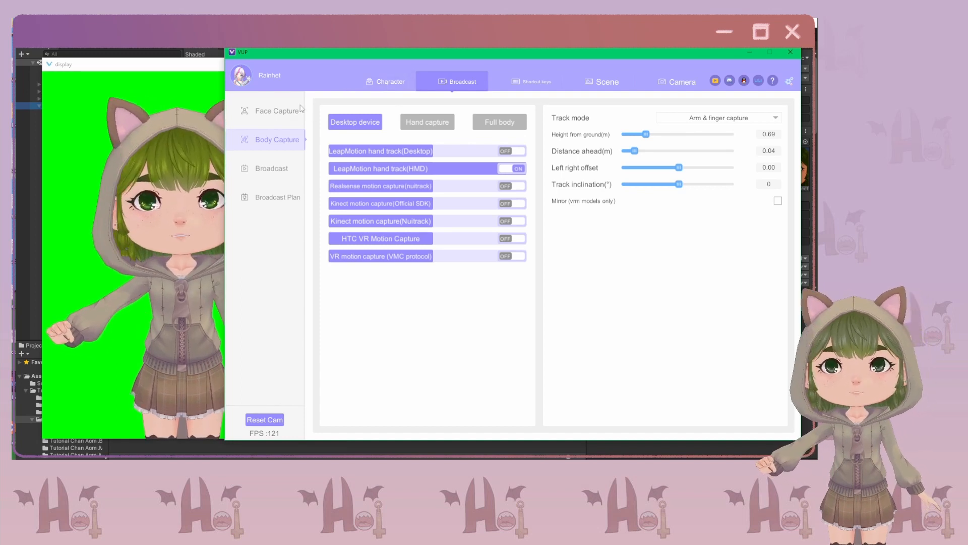
left_click(392, 80)
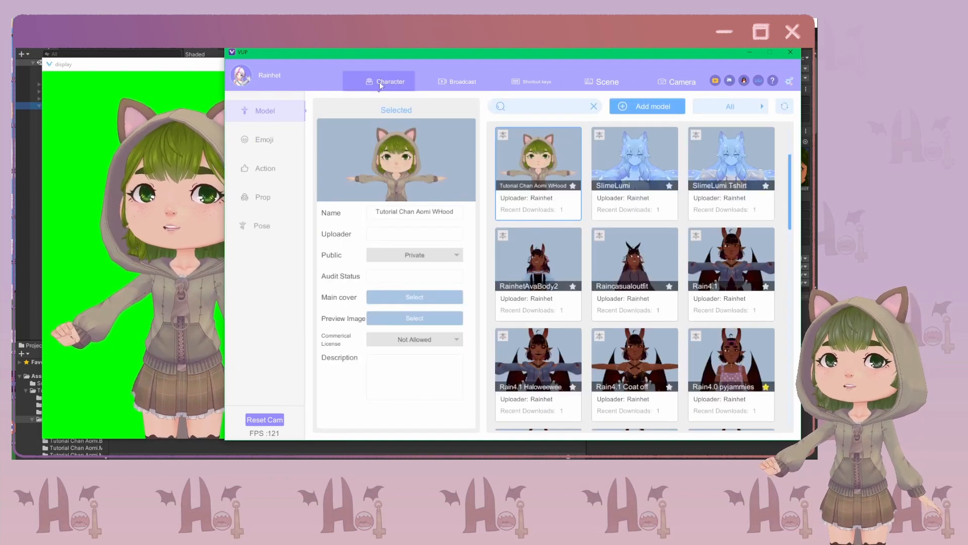
left_click(263, 141)
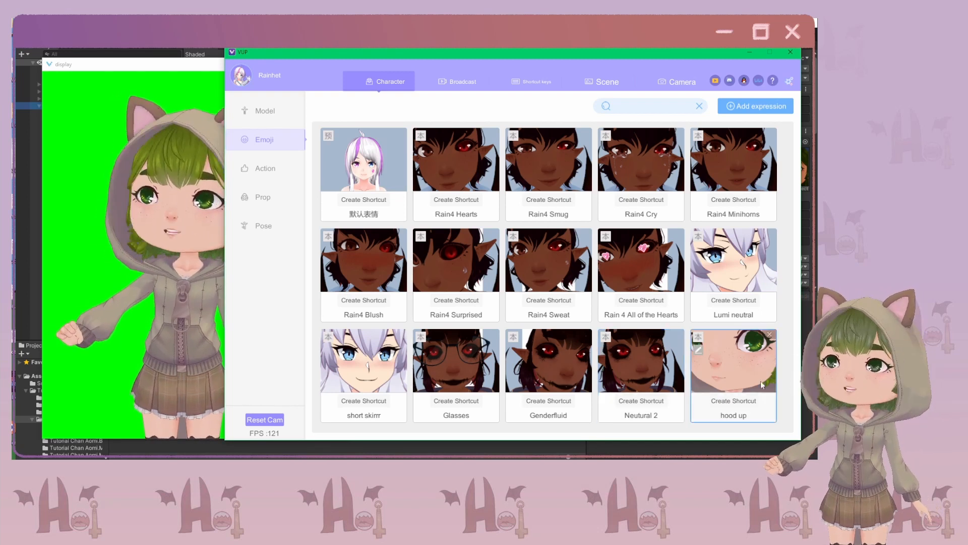
left_click(745, 360)
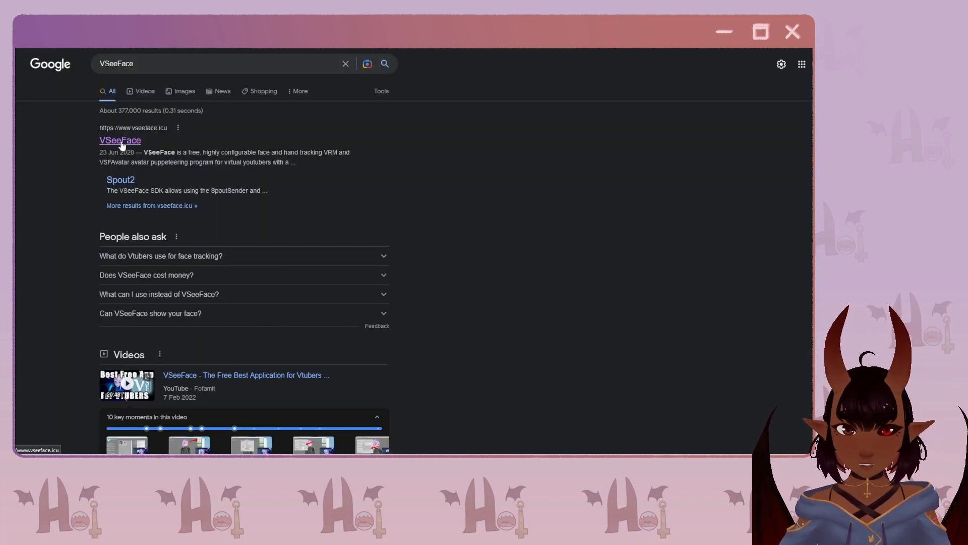
Switch to the browser, open the VSeeFace website from the search results and go to its Download section.
left_click(121, 142)
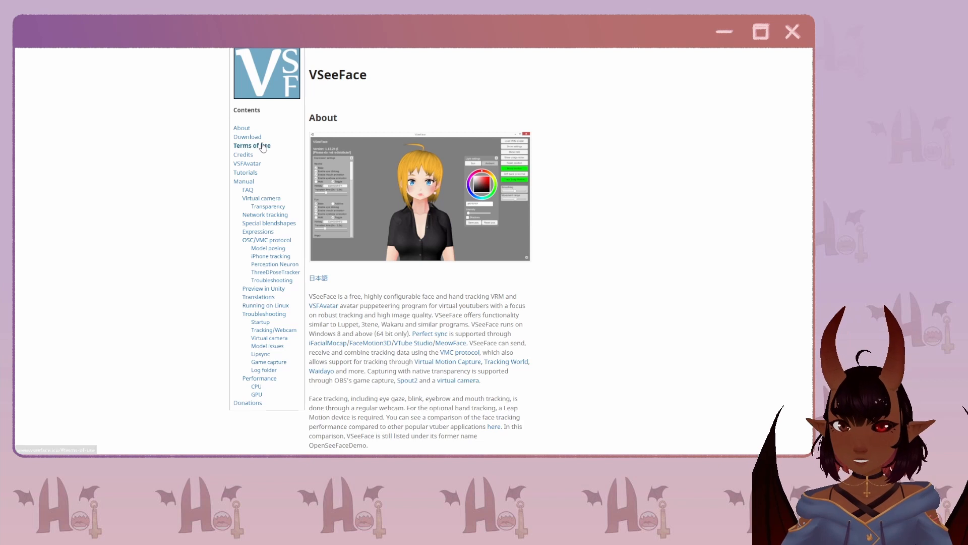
left_click(248, 136)
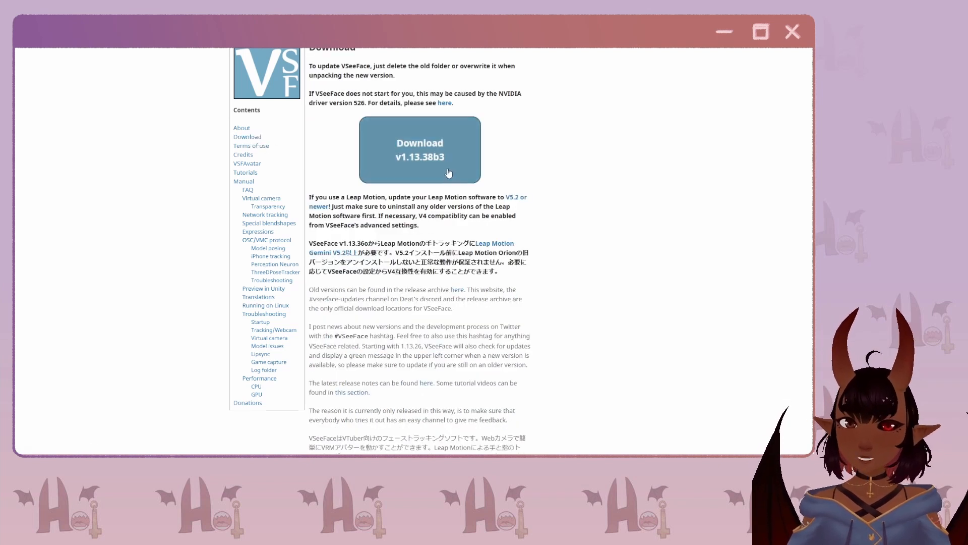
scroll(384, 177, "up", 1)
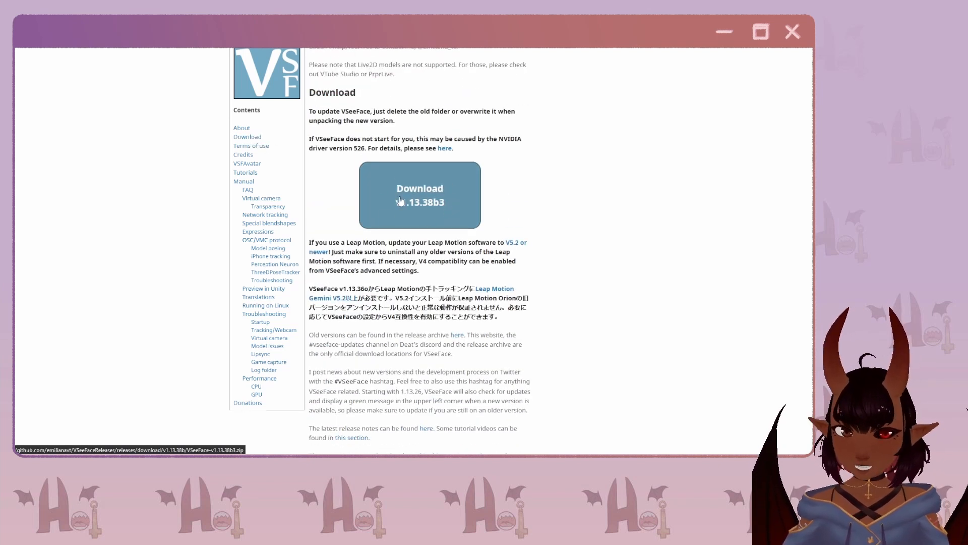
scroll(479, 210, "down", 1)
scroll(478, 211, "down", 1)
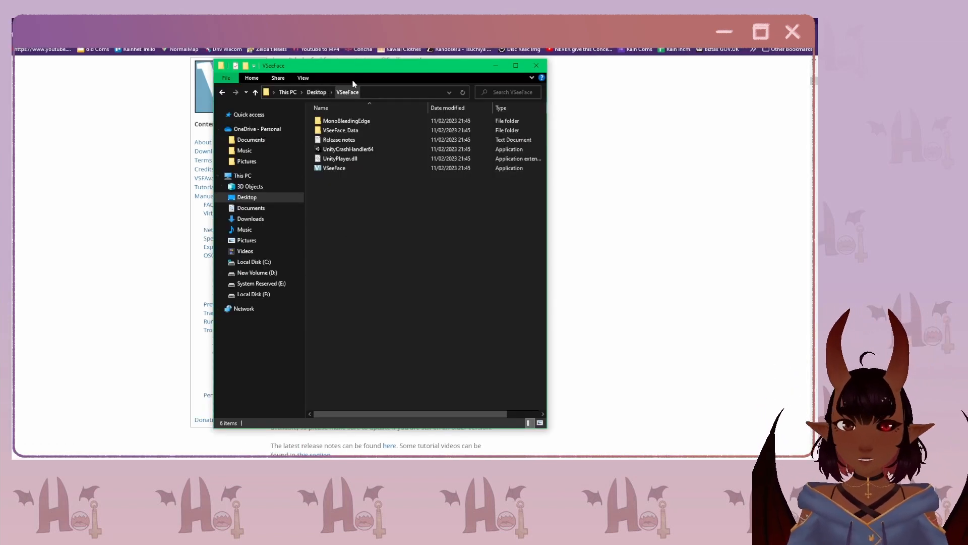
Launch VSeeFace from its desktop folder and add the Aomi avatar from the VRMs folder.
left_click_drag(356, 71, 348, 90)
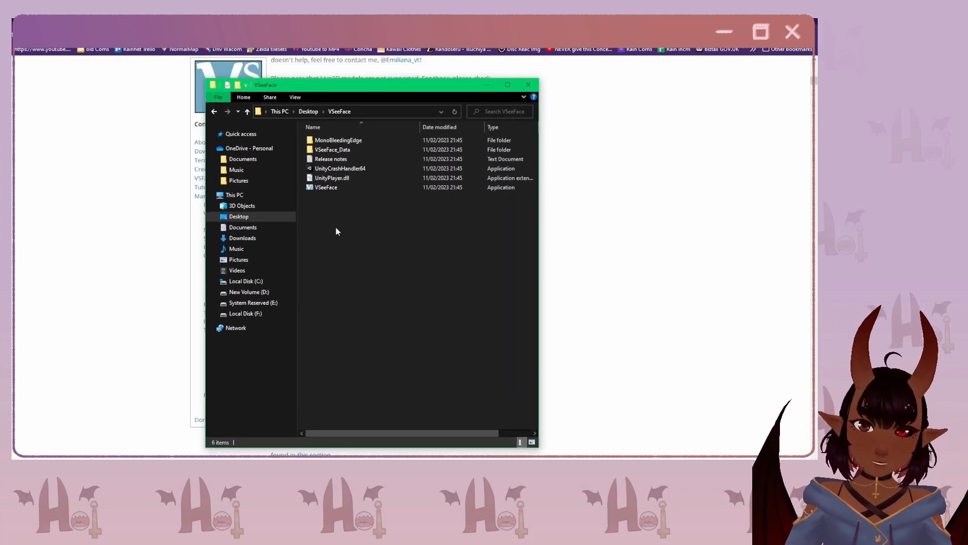
double_click(337, 185)
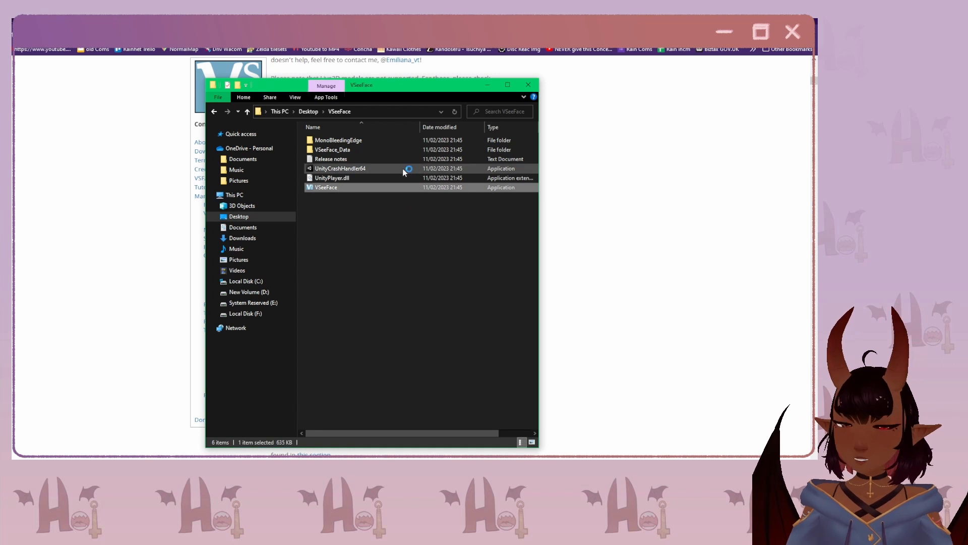
left_click(290, 303)
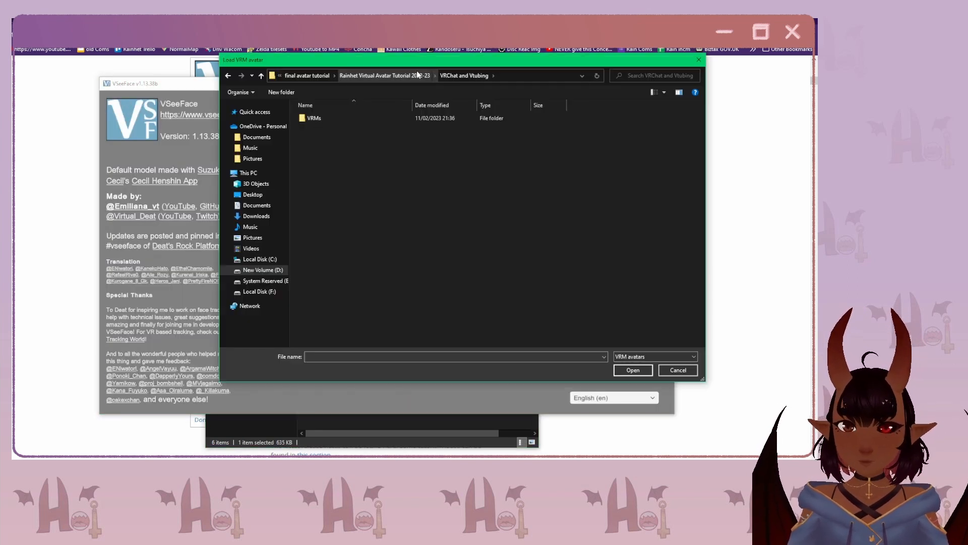
left_click_drag(431, 60, 449, 106)
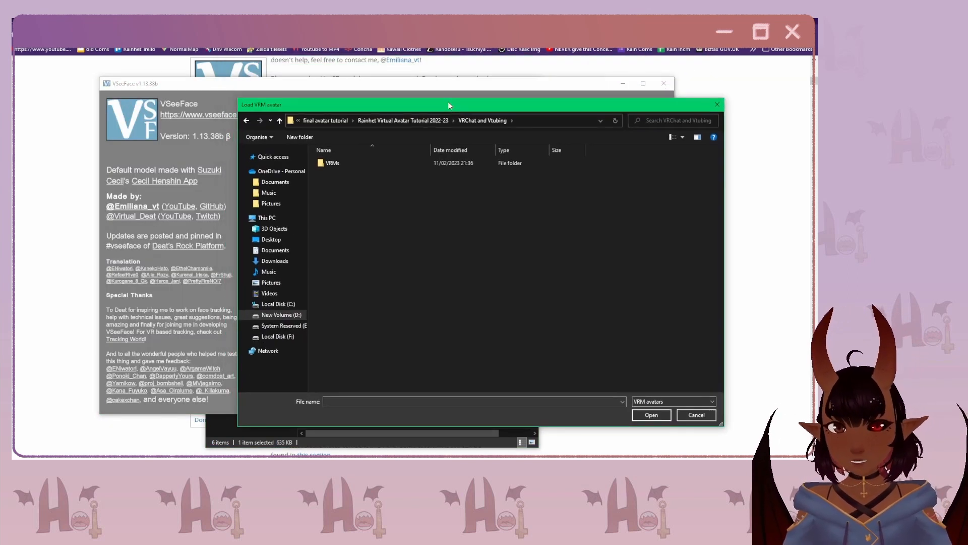
double_click(342, 163)
double_click(342, 162)
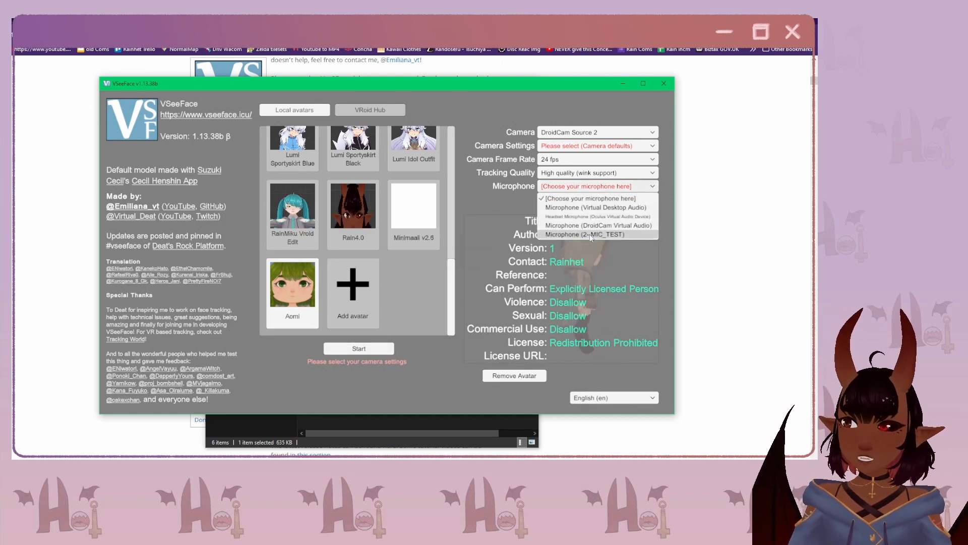
Set the microphone to 2--MIC_TEST and start tracking with the Aomi avatar.
left_click(588, 234)
left_click(359, 349)
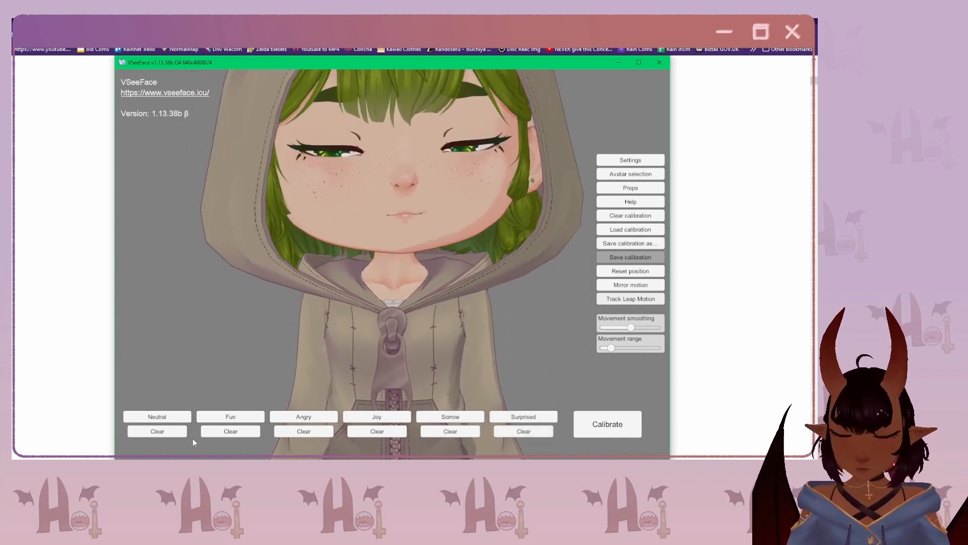
Record expression calibration samples for the Neutral, Angry and Sorrow expressions.
left_click(176, 419)
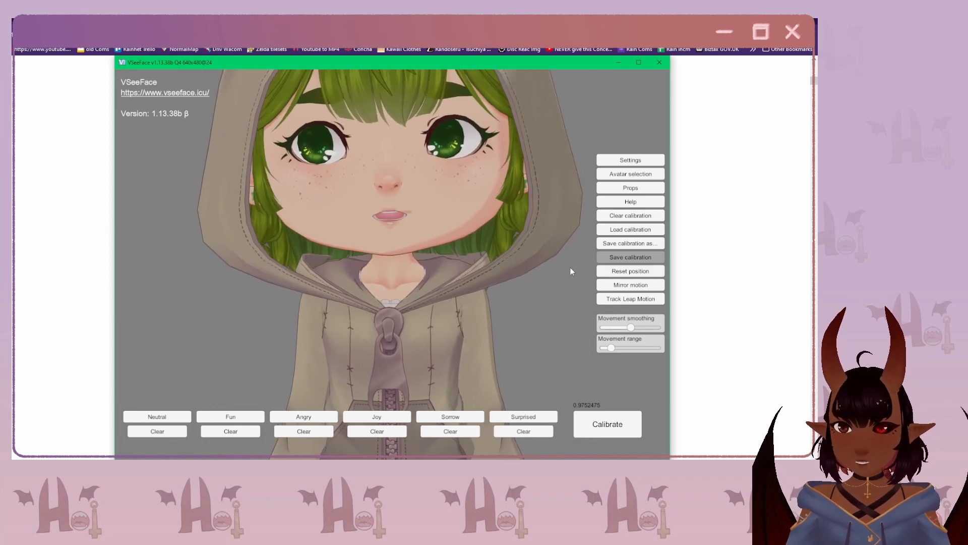
left_click(310, 418)
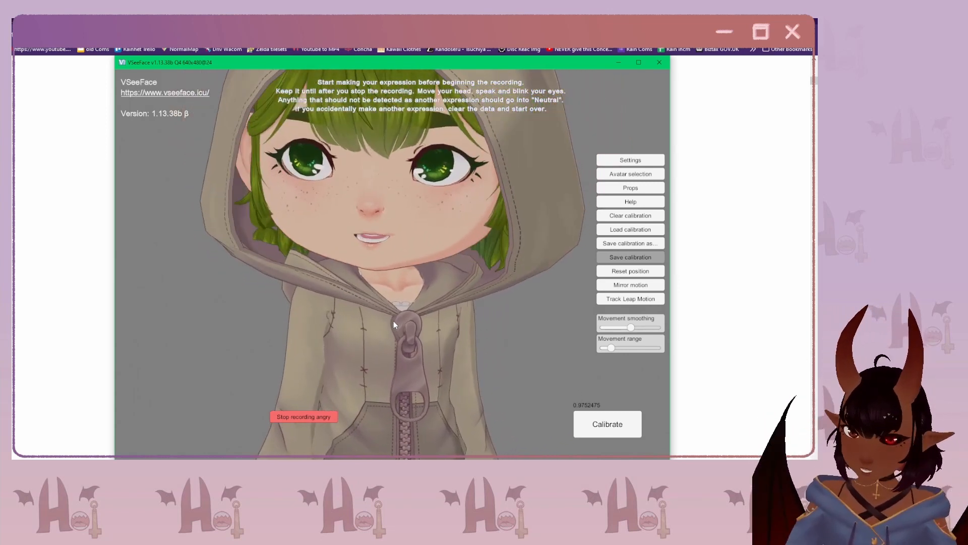
left_click(313, 416)
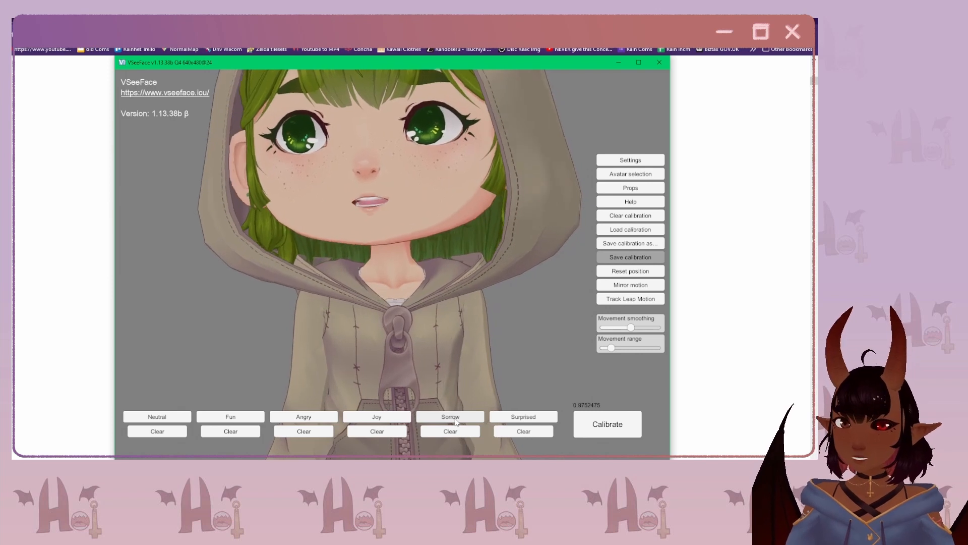
left_click(450, 417)
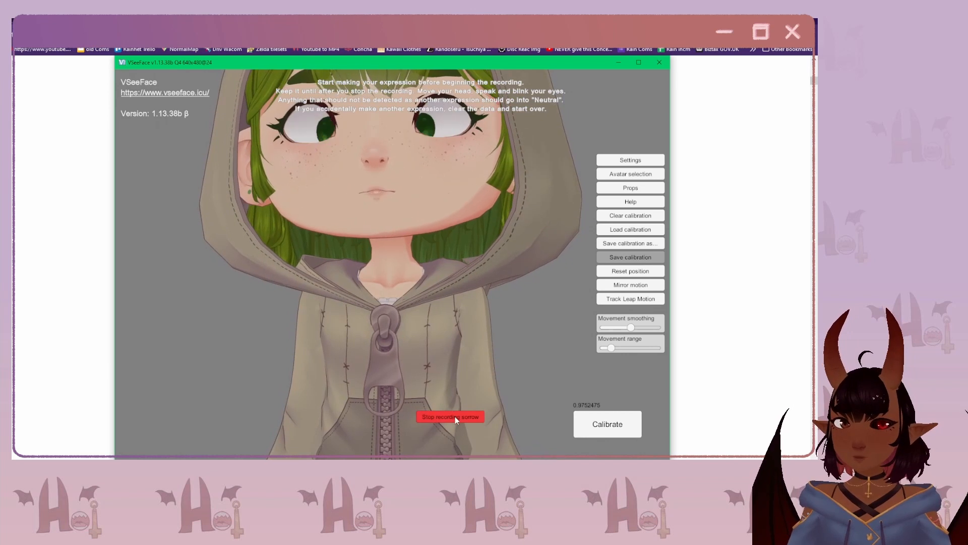
left_click(455, 419)
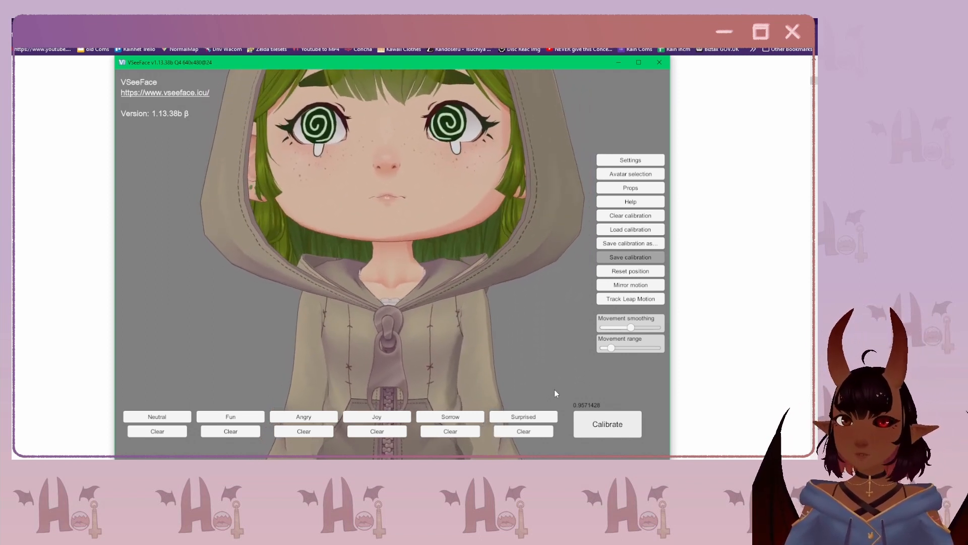
Open the light settings and adjust the colour of the Sun light.
left_click(630, 160)
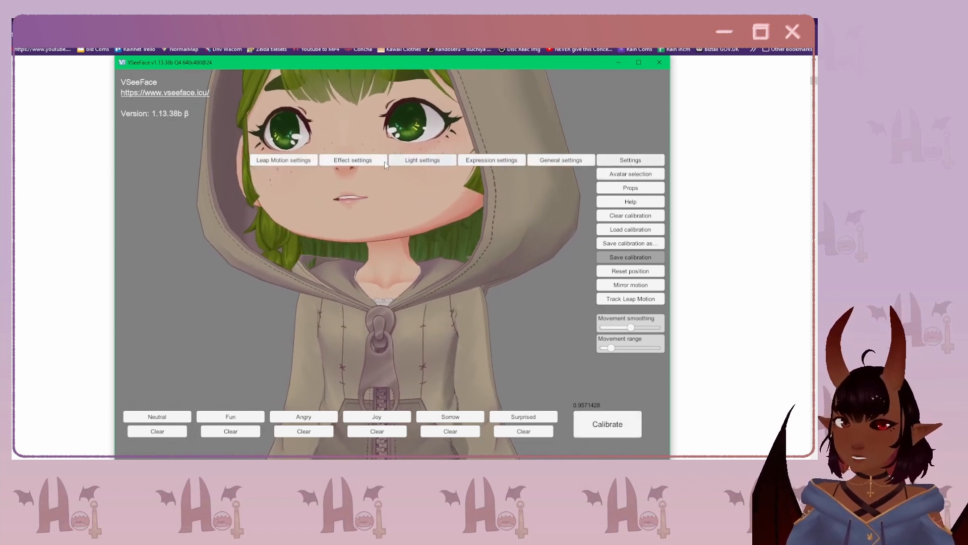
left_click(409, 162)
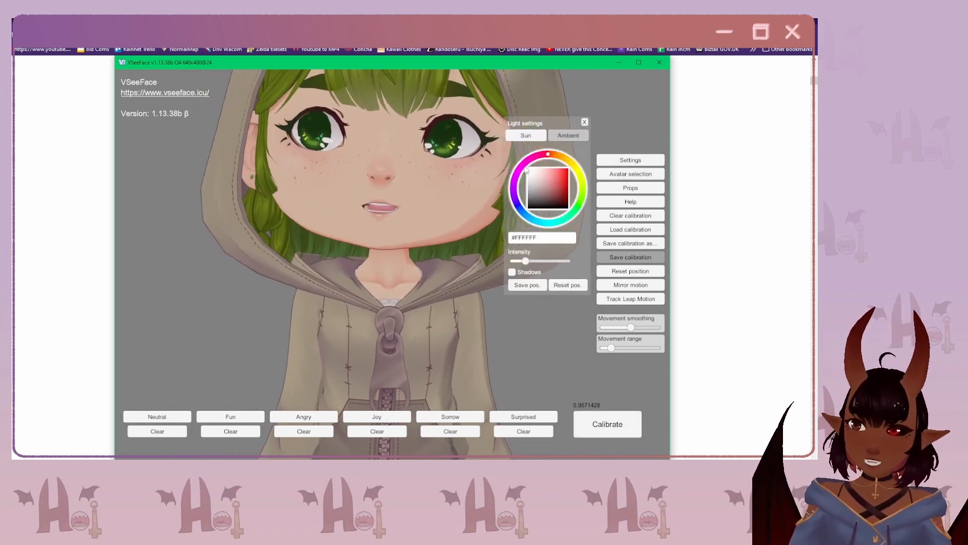
left_click_drag(548, 182, 557, 200)
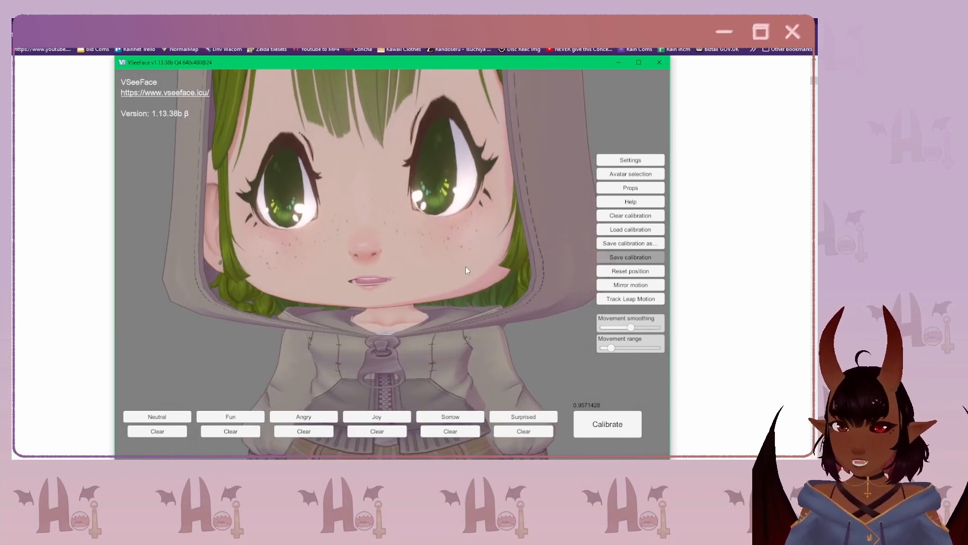